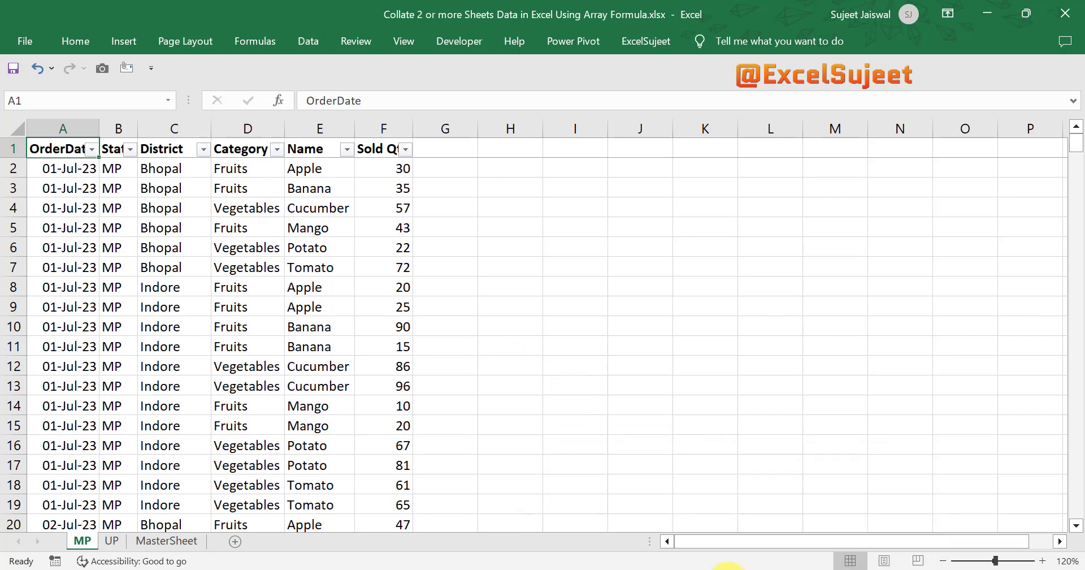
Step: Switch to the Create Search Tool Using Array Formula workbook and examine the array formula in cell D7 of Find Emp Details
mouse_move(729, 567)
left_click(787, 517)
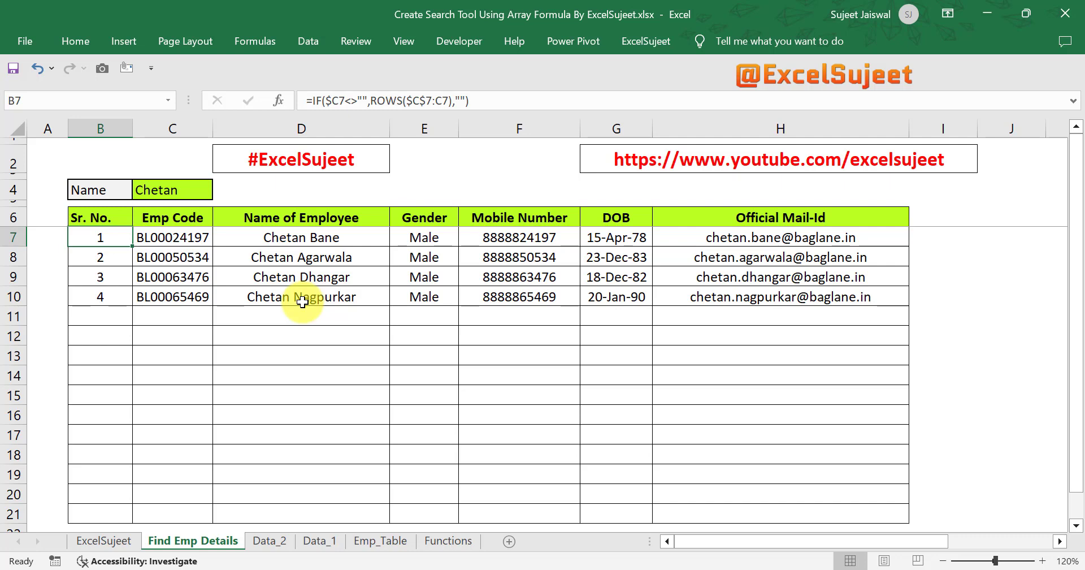
key("Right")
key("Right")
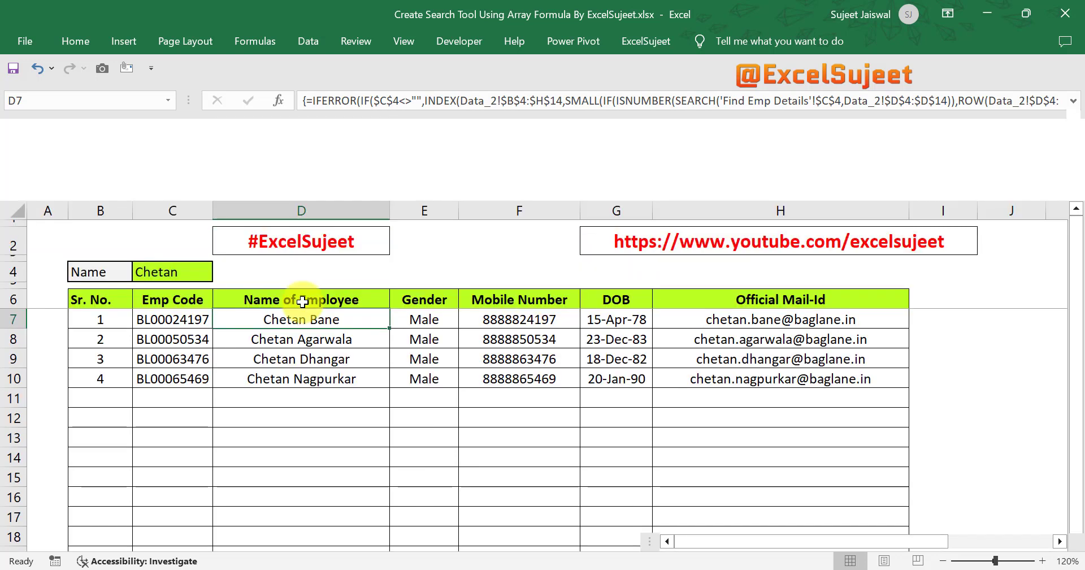
key("ctrl+shift+u")
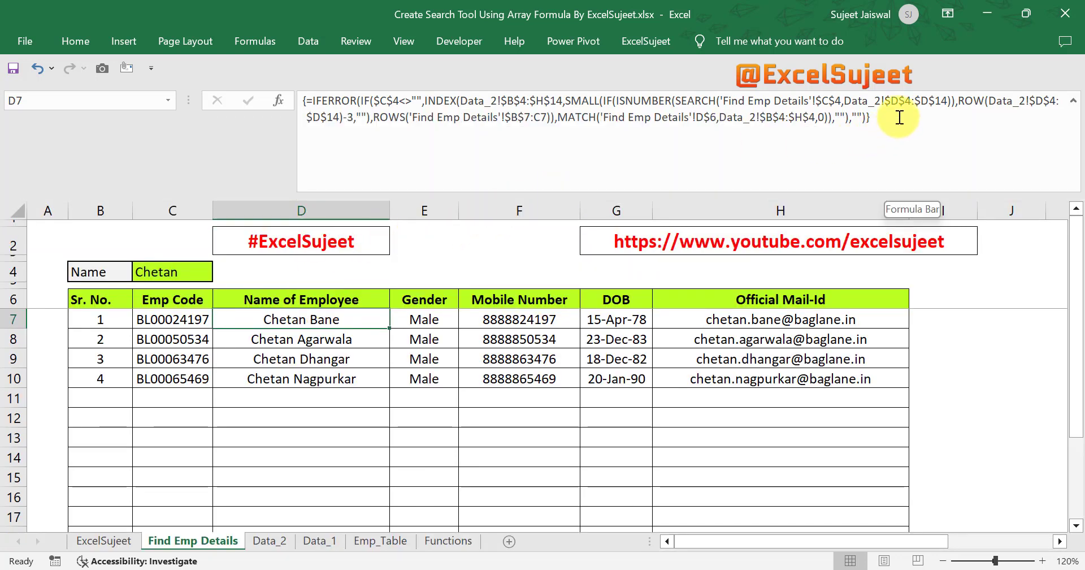
left_click(843, 118)
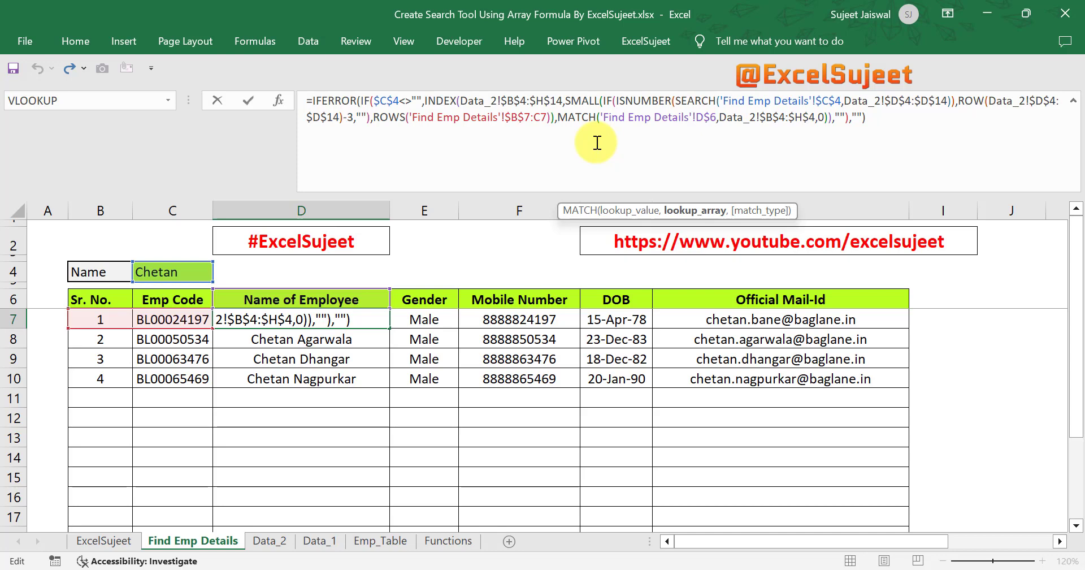
key("ctrl+shift+Return")
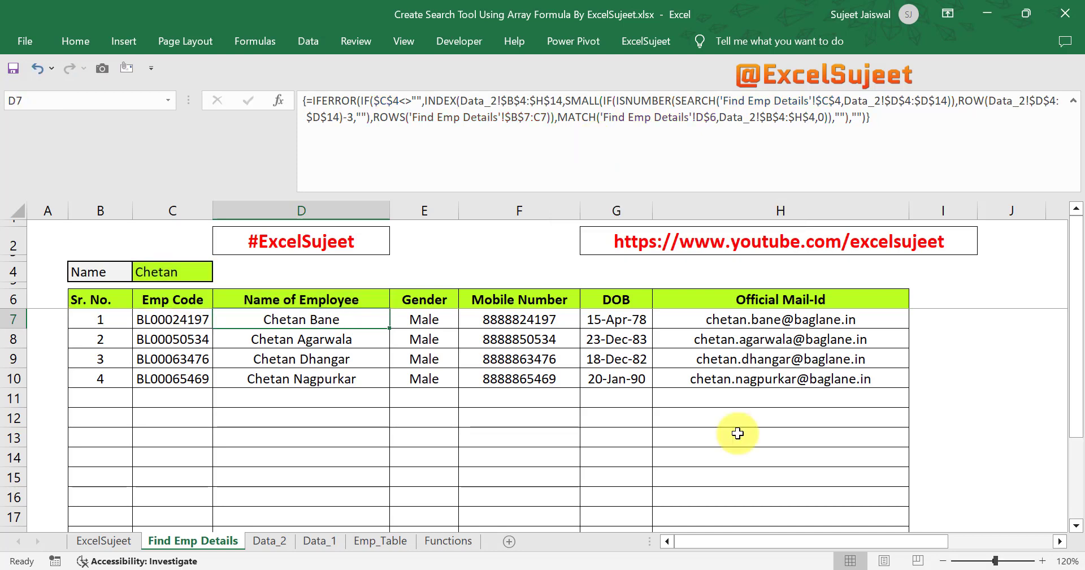
key("ctrl+shift+u")
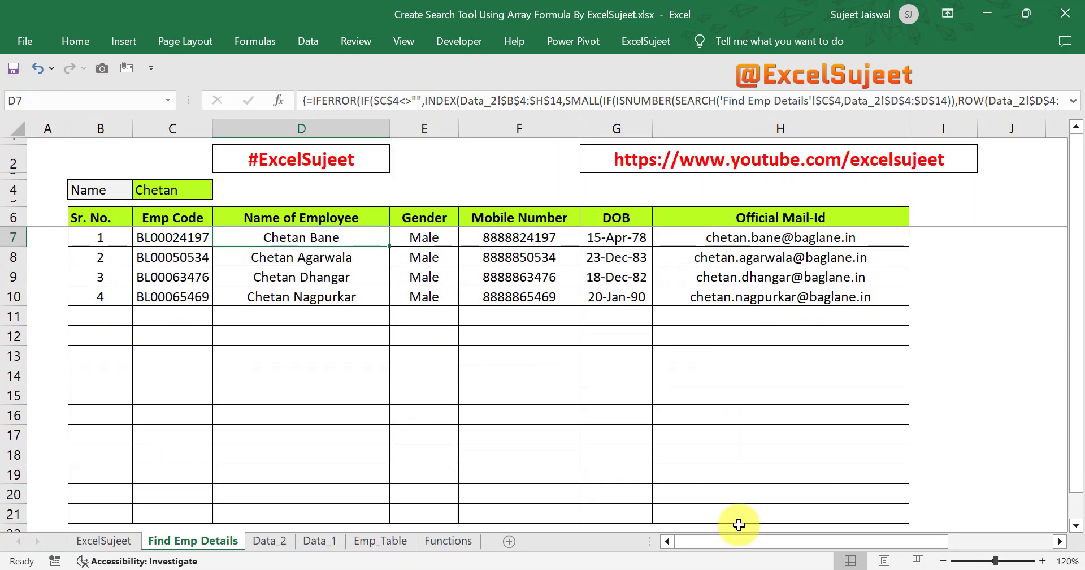
Step: Return to the Collate 2 or more Sheets workbook and review the MP sheet's columns from OrderDate to Sold Qty, including the Category filter
mouse_move(739, 567)
left_click(656, 514)
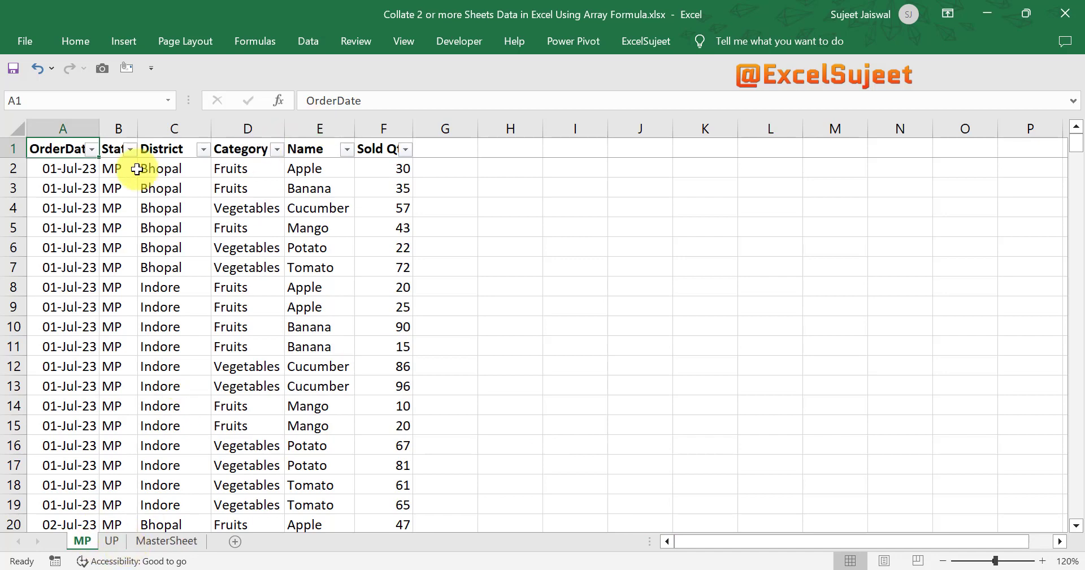
key("ctrl+Down")
key("ctrl+Up")
key("Right")
key("Right")
key("Right")
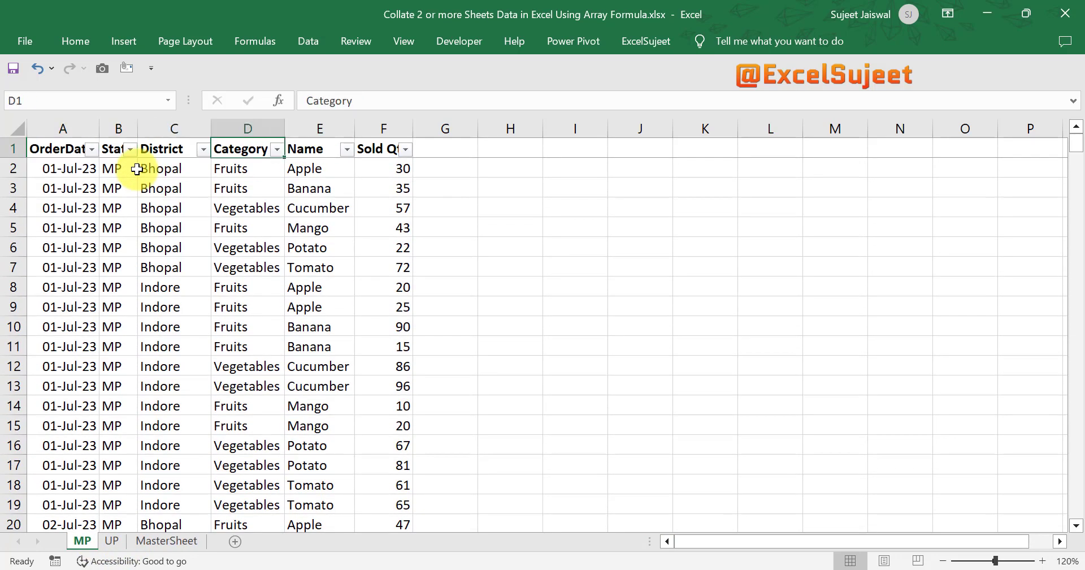
key("alt+Down")
key("Escape")
key("Left")
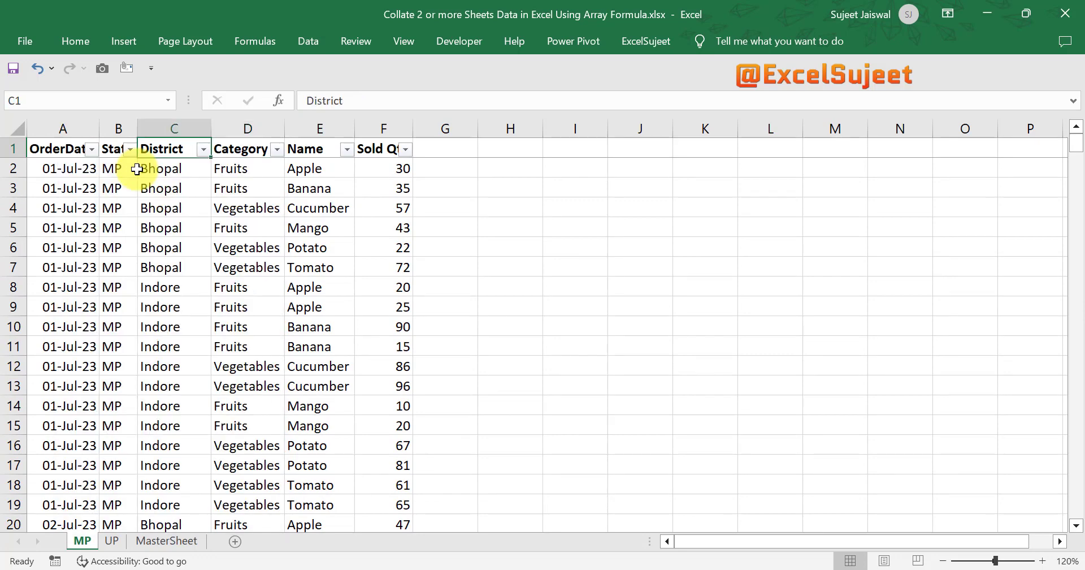
key("Left")
key("Left")
key("Right")
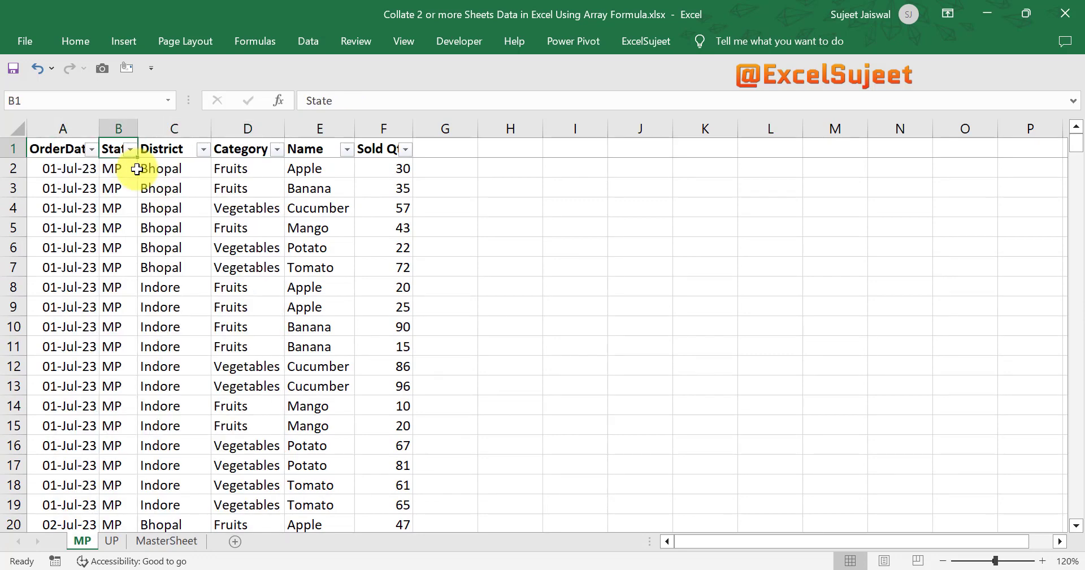
key("Right")
key("Right")
key("Right")
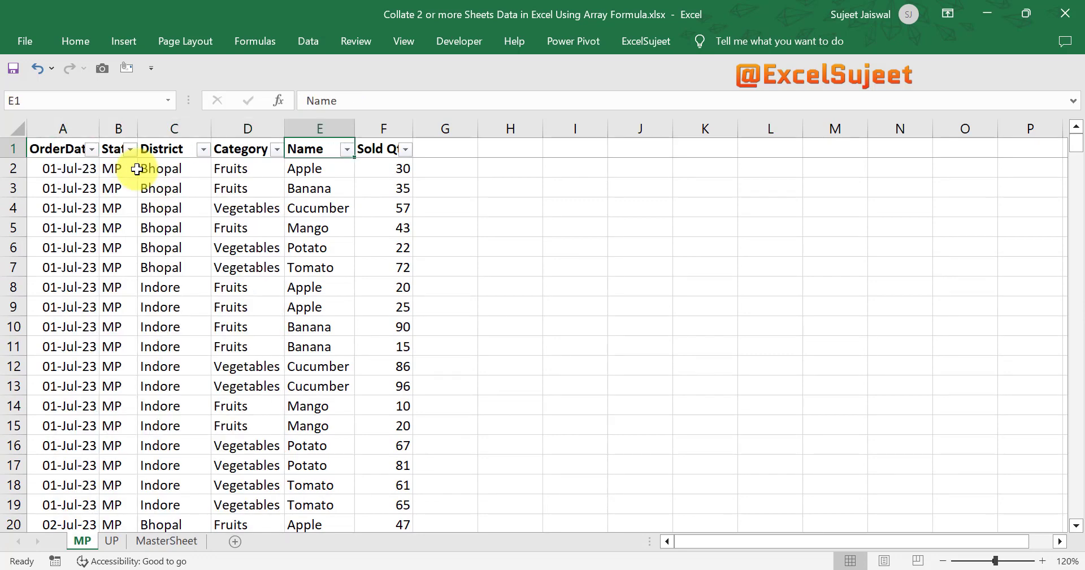
key("Right")
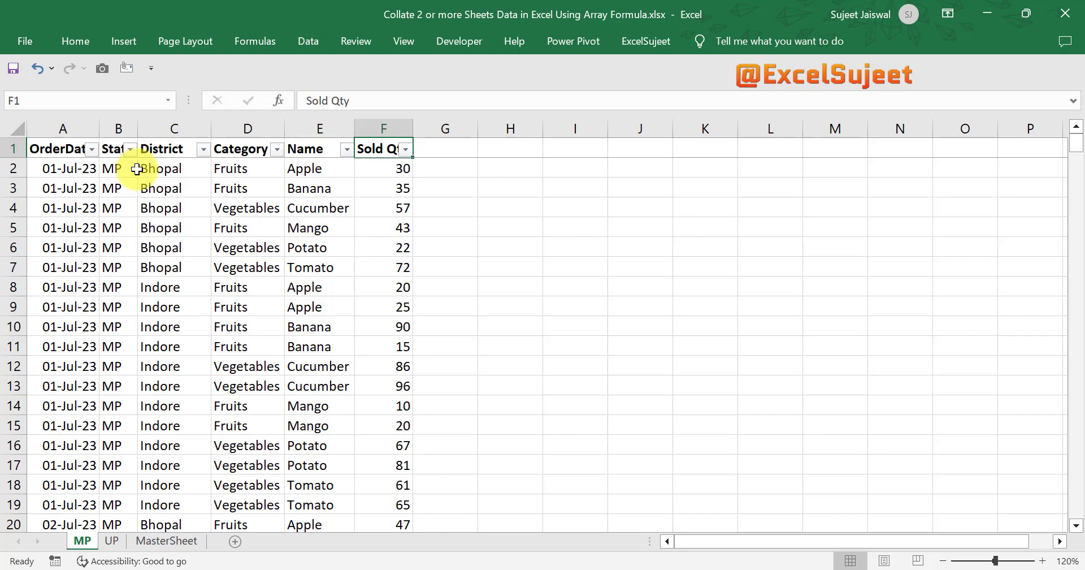
Step: Compare the UP sheet's column headers with those of the MP sheet and look over MasterSheet
key("ctrl+Page_Down")
key("ctrl+Right")
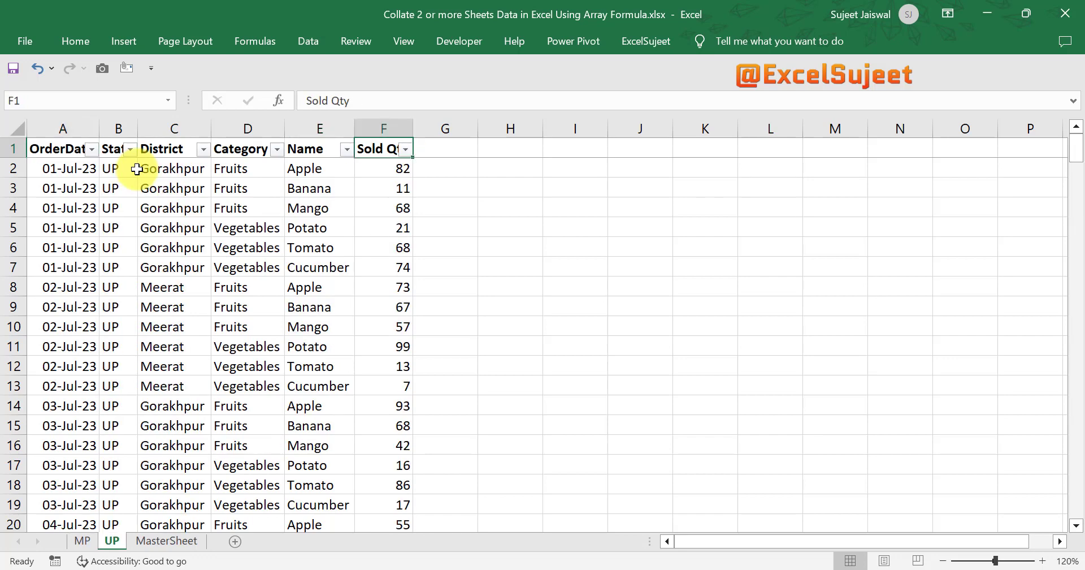
key("ctrl+Left")
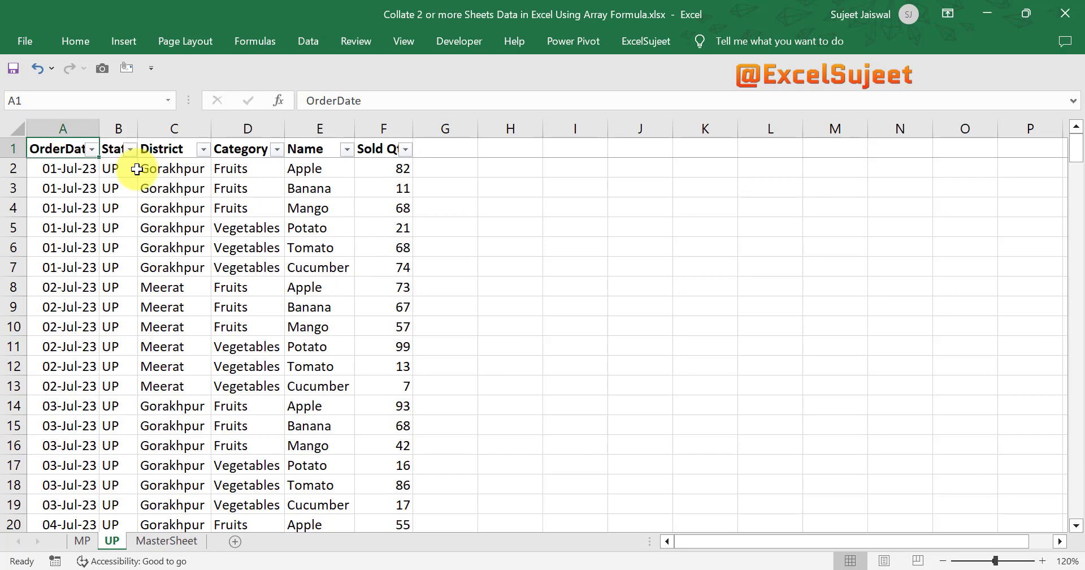
key("ctrl+Page_Up")
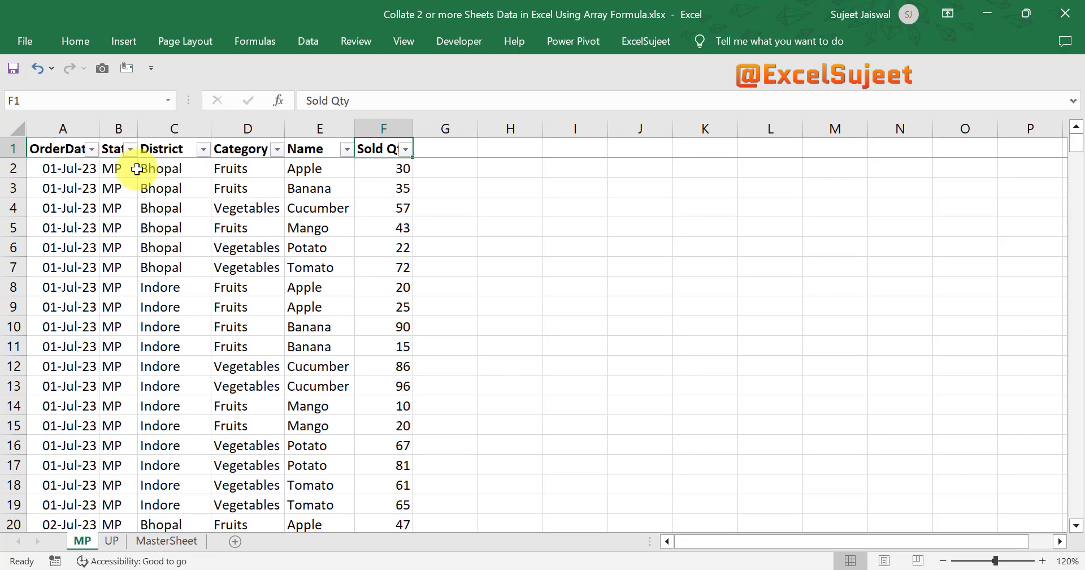
key("Left")
key("Left")
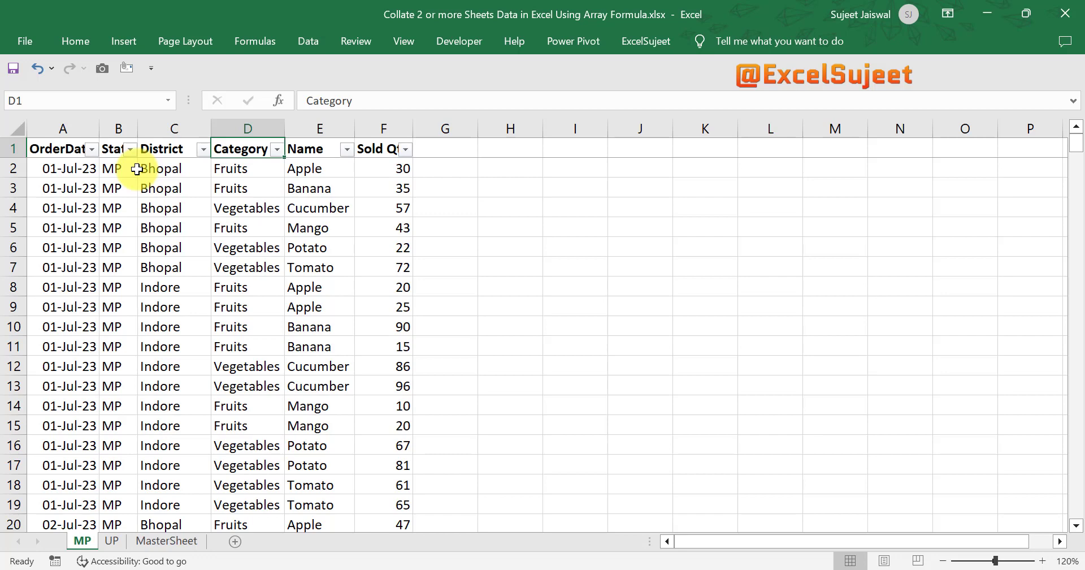
key("ctrl+Page_Down")
key("ctrl+Page_Down")
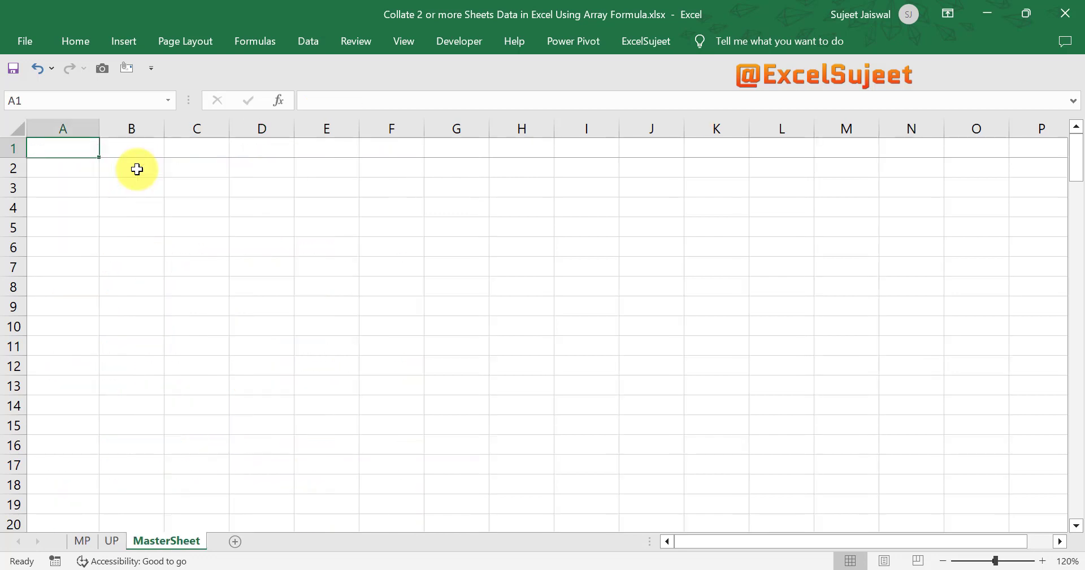
key("ctrl+Page_Up")
key("ctrl+Page_Up")
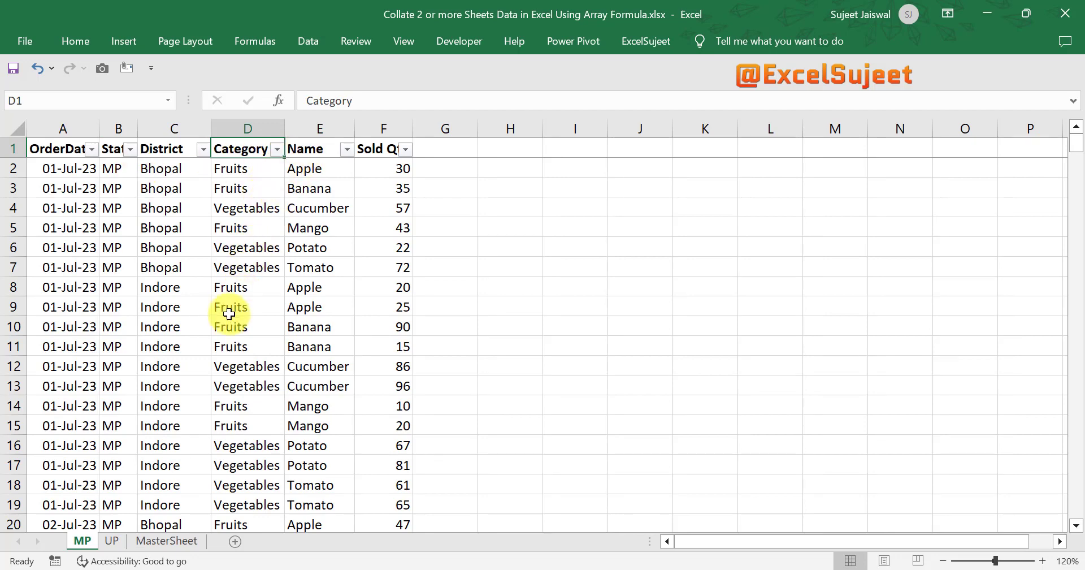
Step: Rename the MasterSheet worksheet as Fruits Master Sheet
double_click(159, 538)
type("Fu")
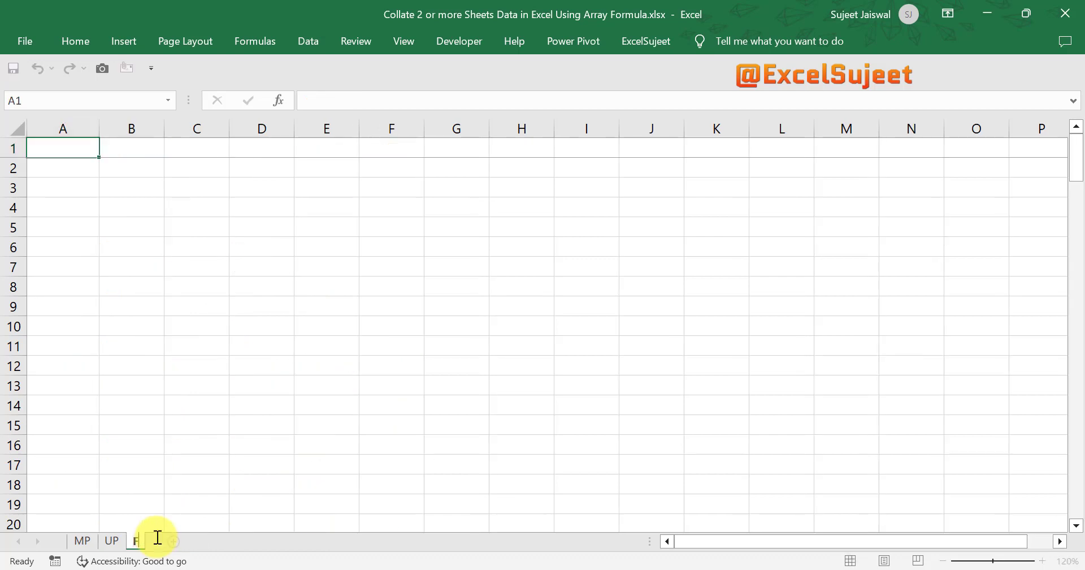
key("BackSpace")
type("ruits Master Sheet")
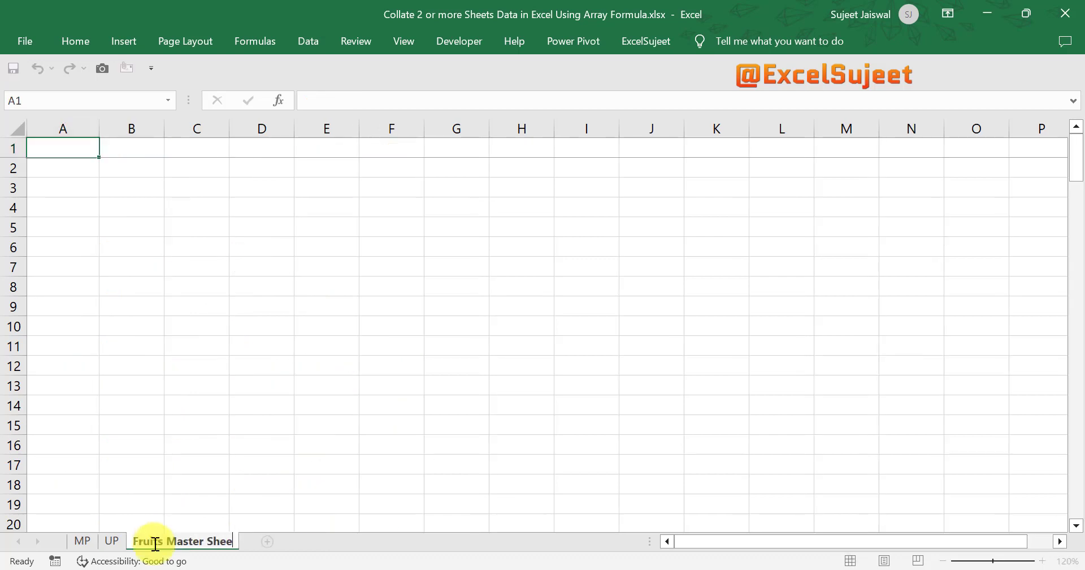
key("Return")
Step: Copy the header row A1:F1 from the MP sheet into Fruits Master Sheet starting at cell A1
key("ctrl+Page_Up")
key("ctrl+Page_Up")
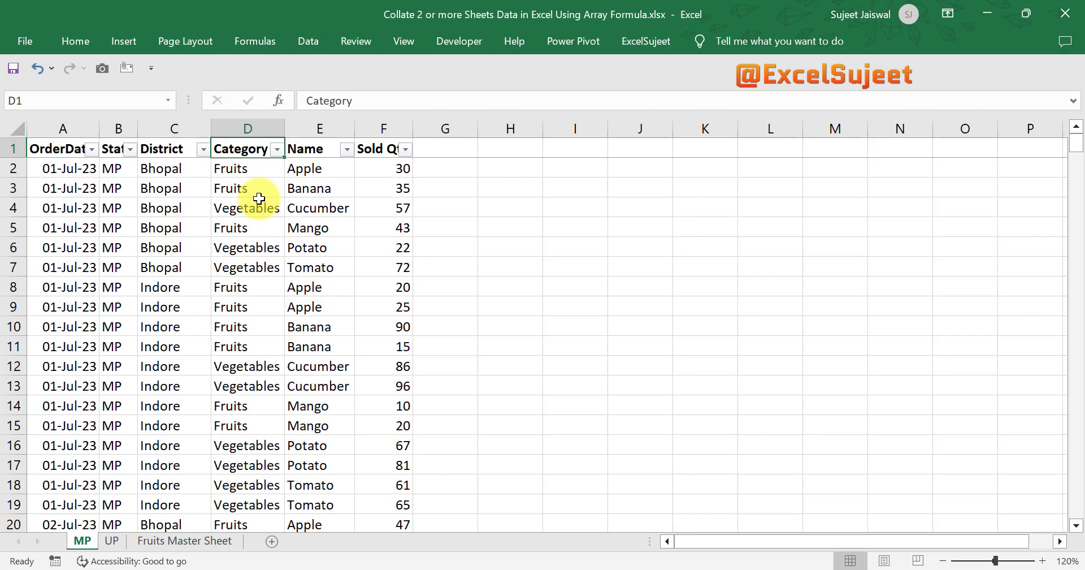
left_click(184, 541)
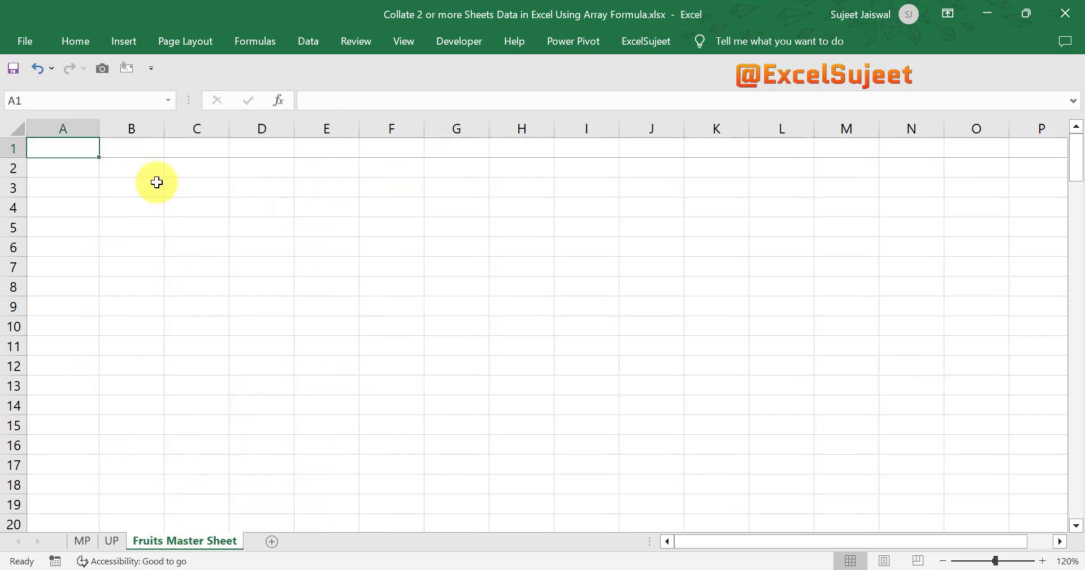
key("ctrl+Page_Up")
key("ctrl+Page_Up")
left_click(59, 153)
key("ctrl+shift+Right")
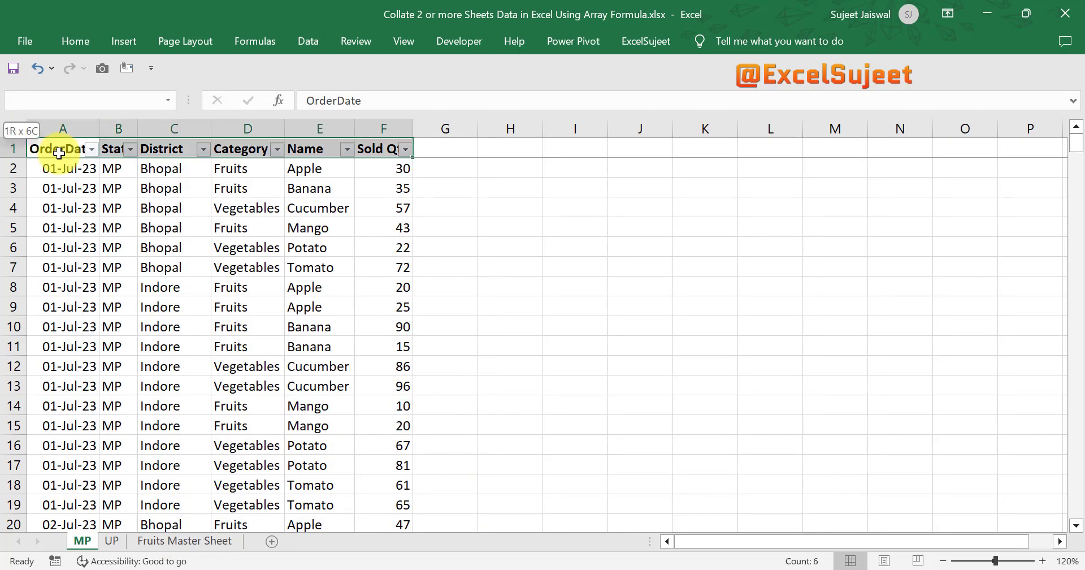
key("ctrl+c")
key("ctrl+Page_Down")
key("ctrl+Page_Down")
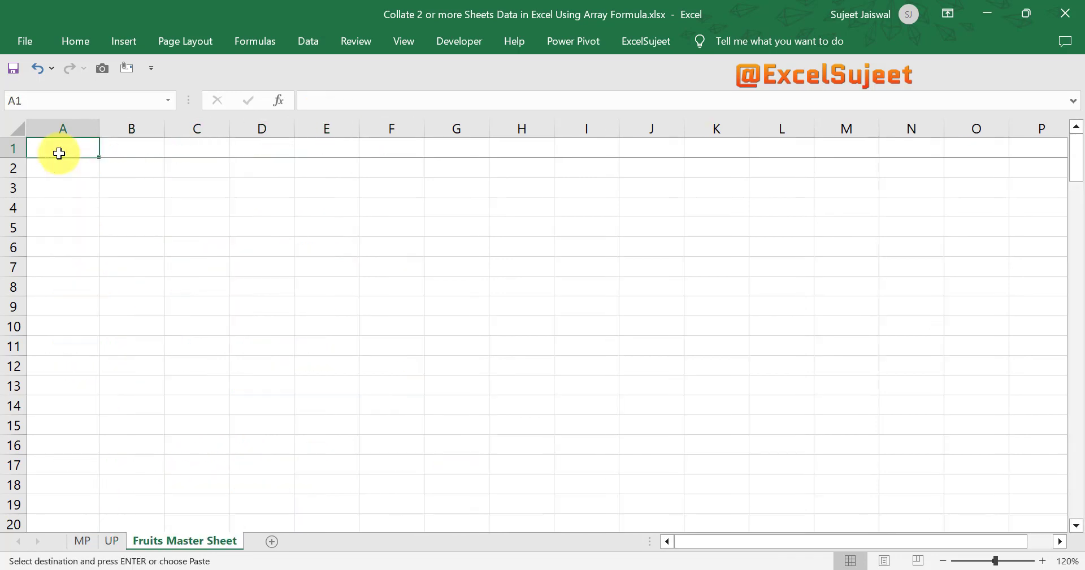
key("ctrl+v")
key("Down")
key("Up")
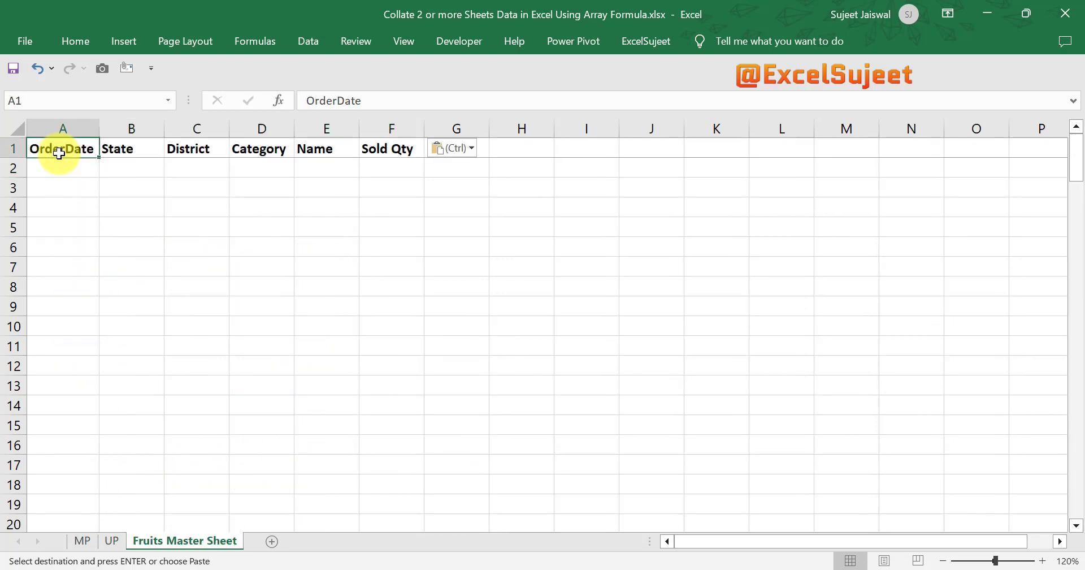
Step: Start an INDEX formula in cell A2 of Fruits Master Sheet with the absolute range MP!$A$1:$F$175 as its array
key("Down")
key("ctrl+shift+u")
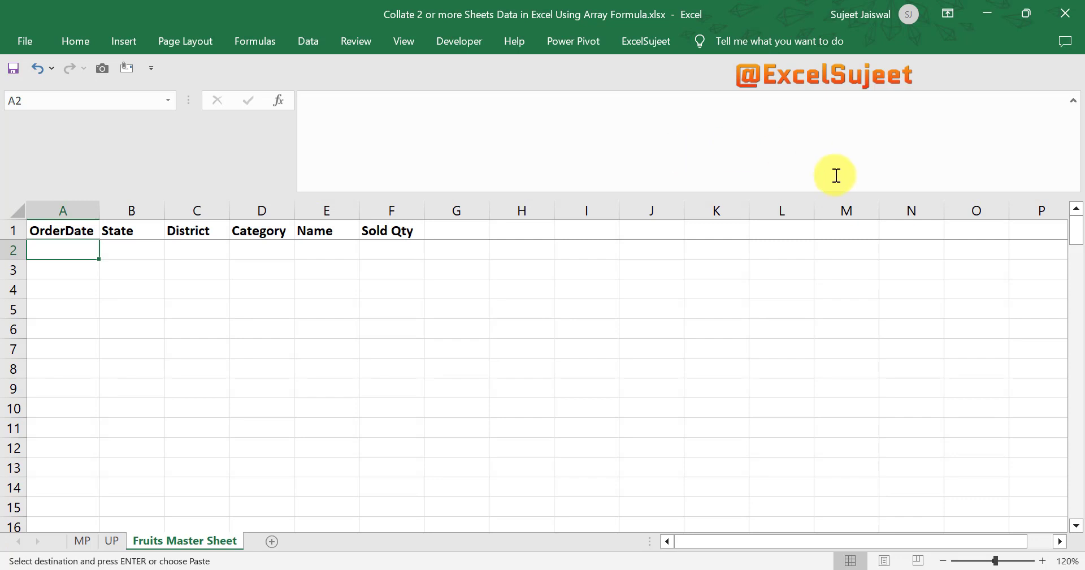
left_click(434, 117)
type("=")
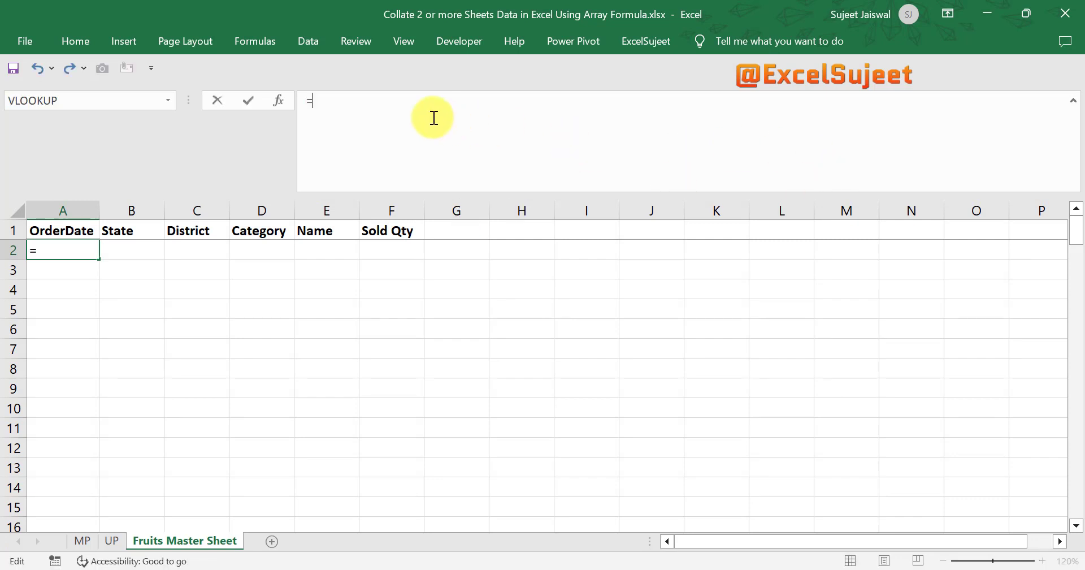
type("inde")
key("Tab")
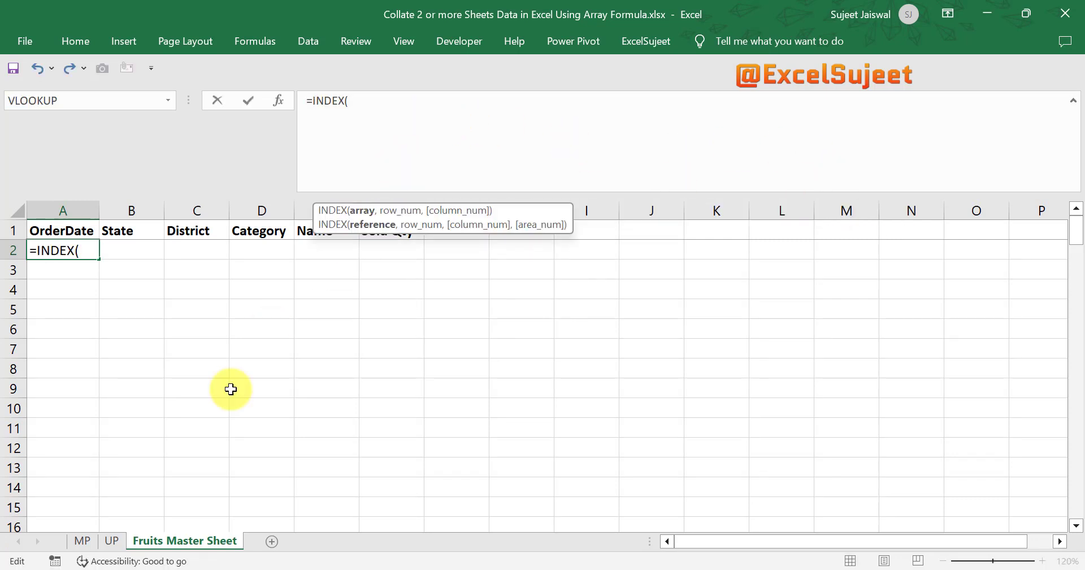
left_click(83, 540)
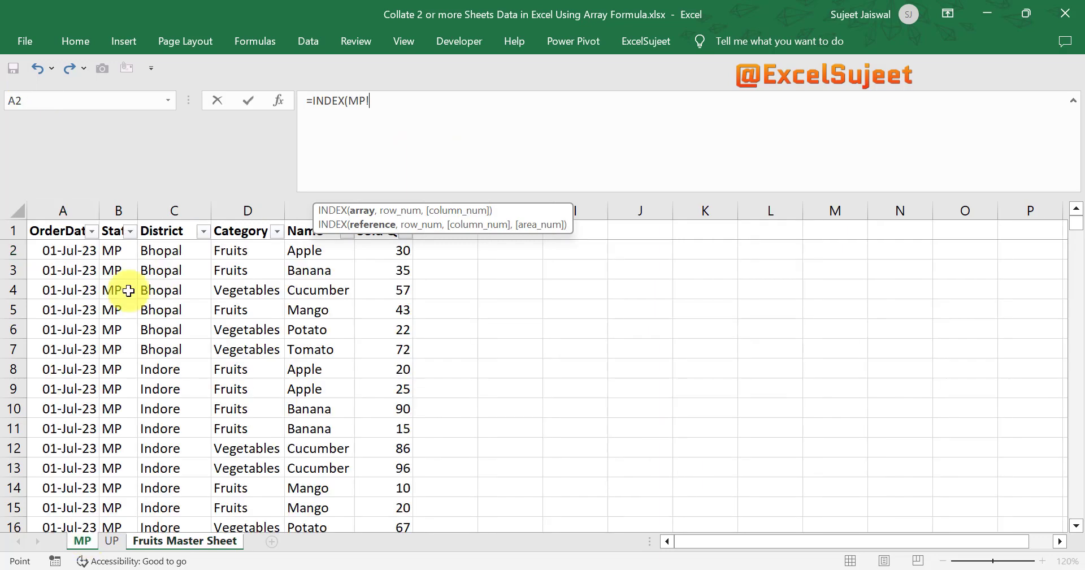
left_click(55, 237)
key("ctrl+shift+Right")
key("ctrl+shift+Down")
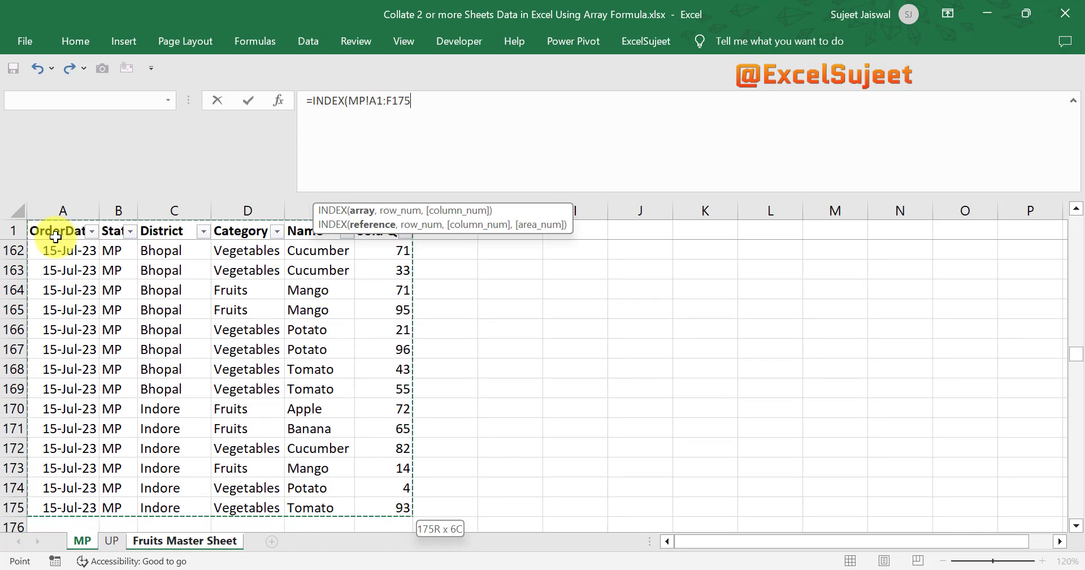
key("F4")
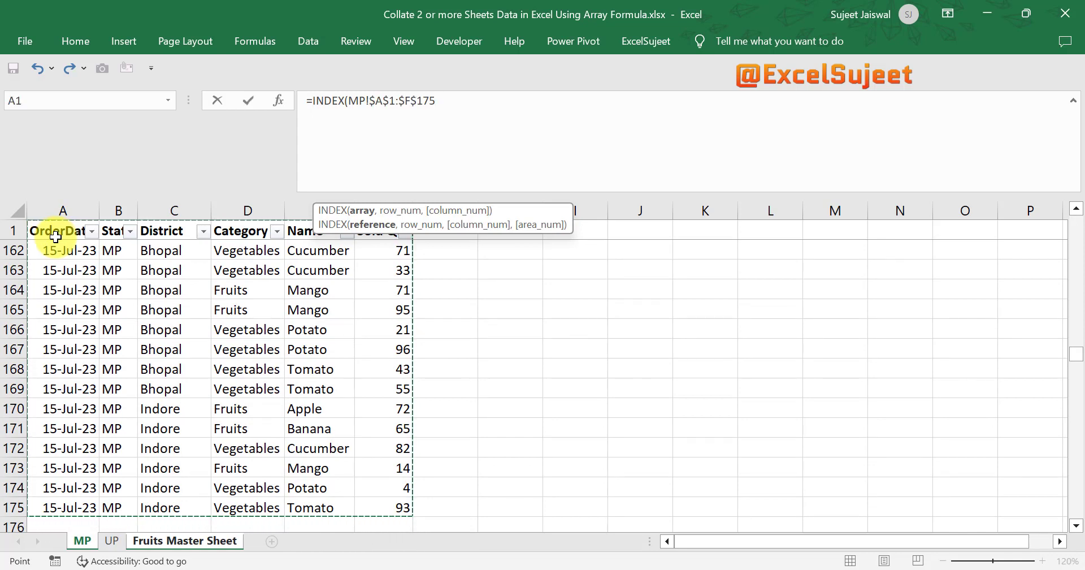
type(",")
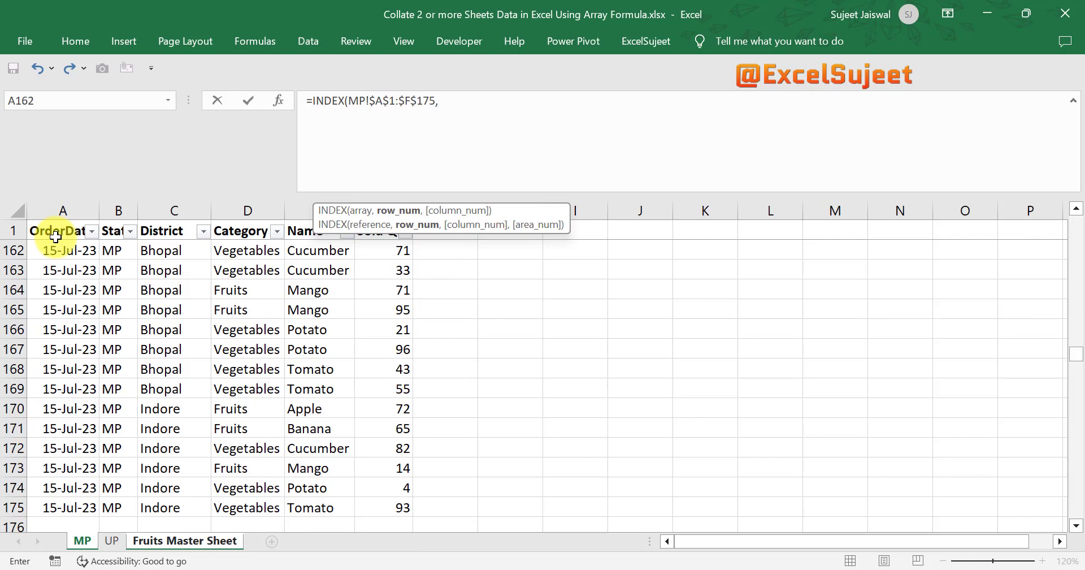
Step: Nest SMALL, IF, ISNUMBER and SEARCH functions inside one another as the INDEX formula's row number argument
type("sm")
key("Tab")
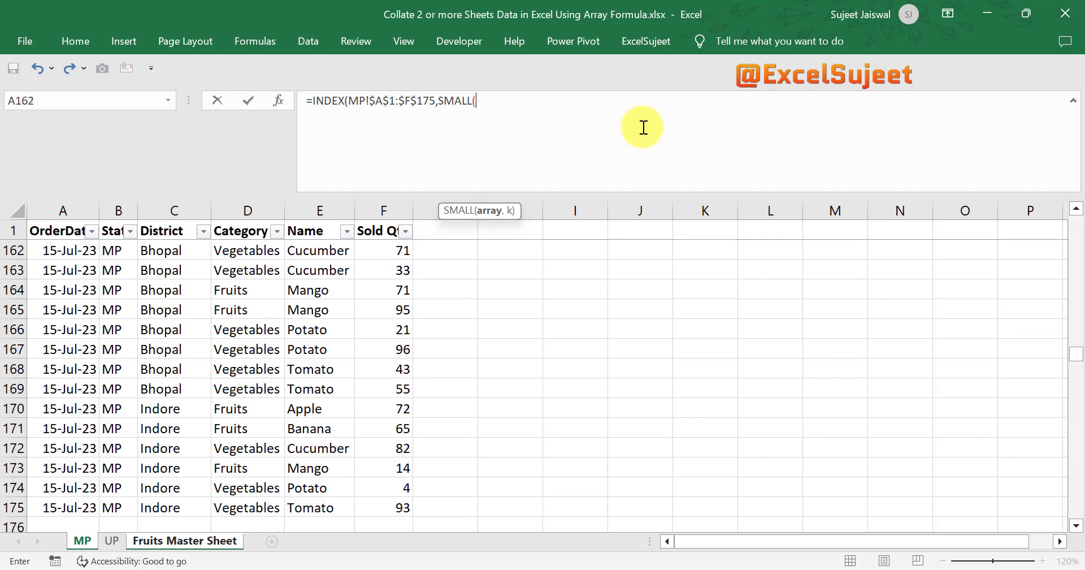
type("if")
key("Tab")
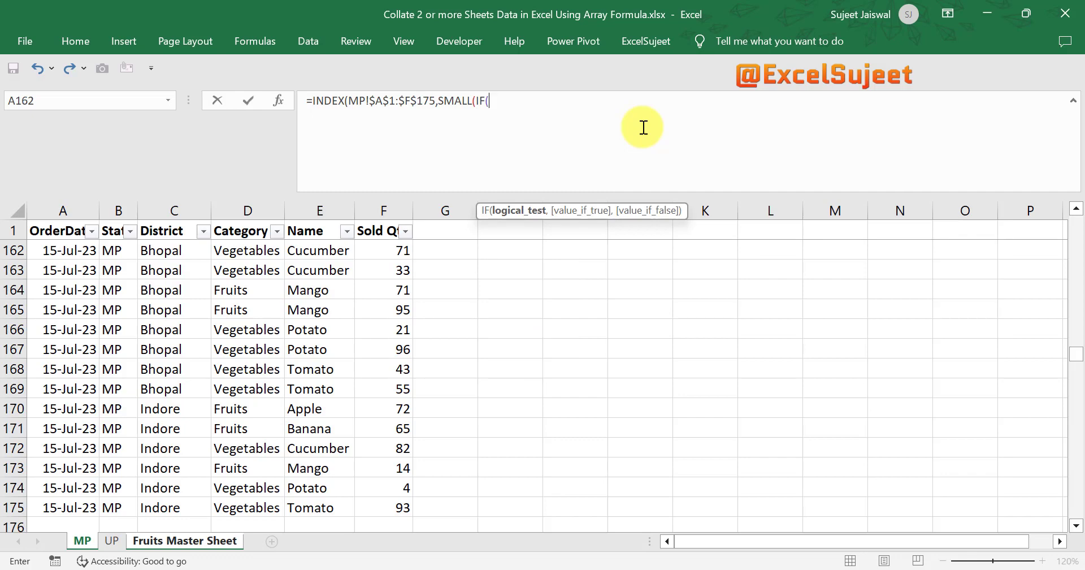
type("is")
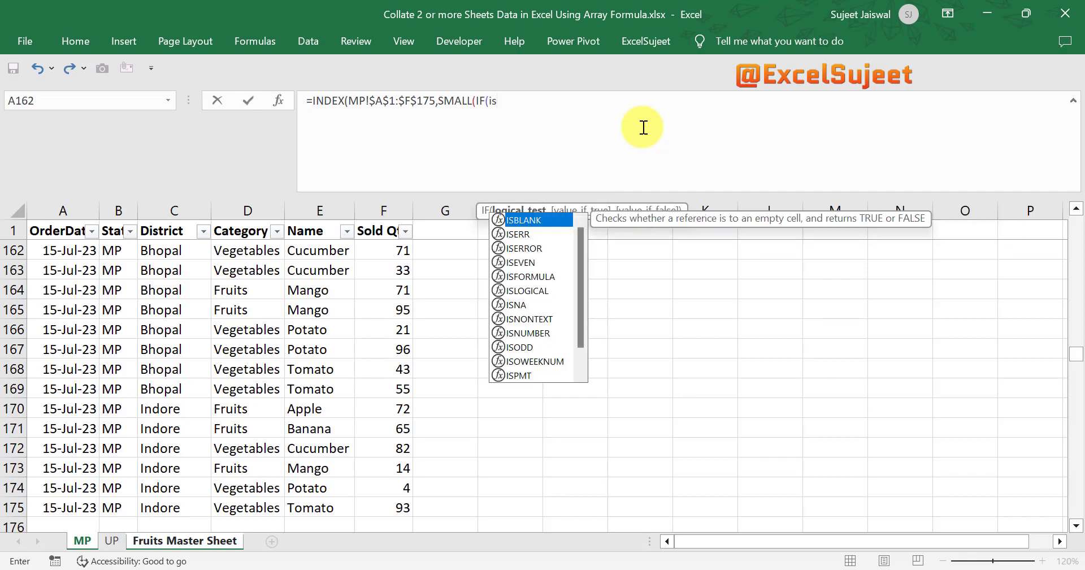
type("num")
key("Tab")
type("se")
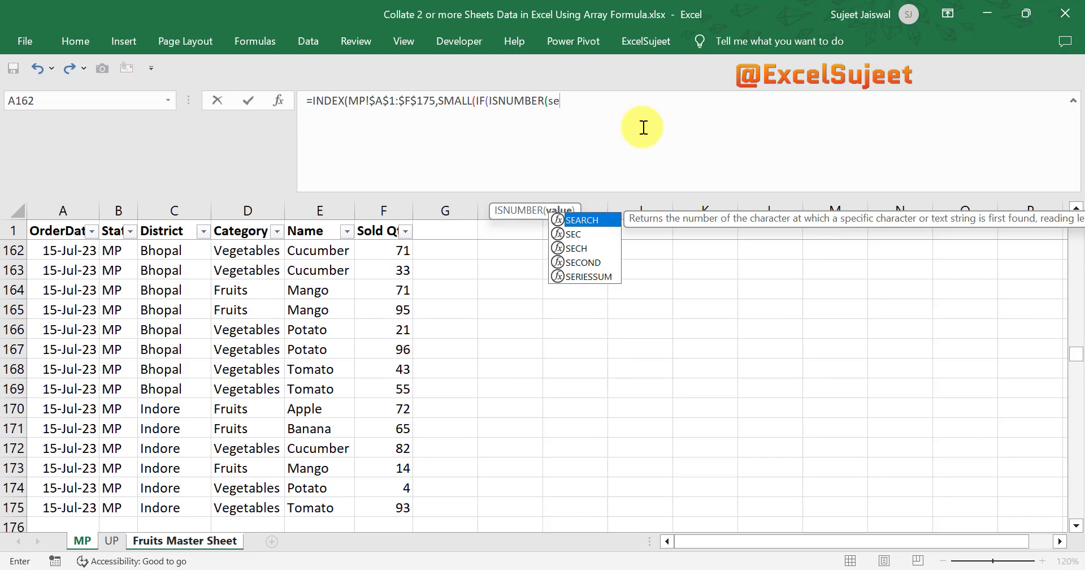
key("Tab")
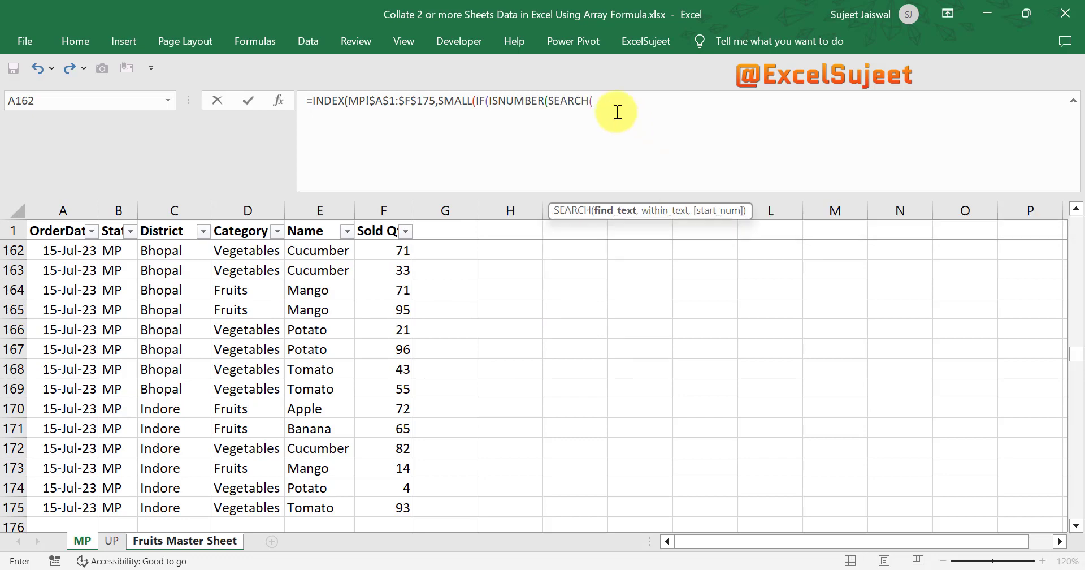
Step: Make SEARCH look for "Fruits" in the absolute range MP!$D$1:$D$175 and close the ISNUMBER logical test
type("\"Fruits\",")
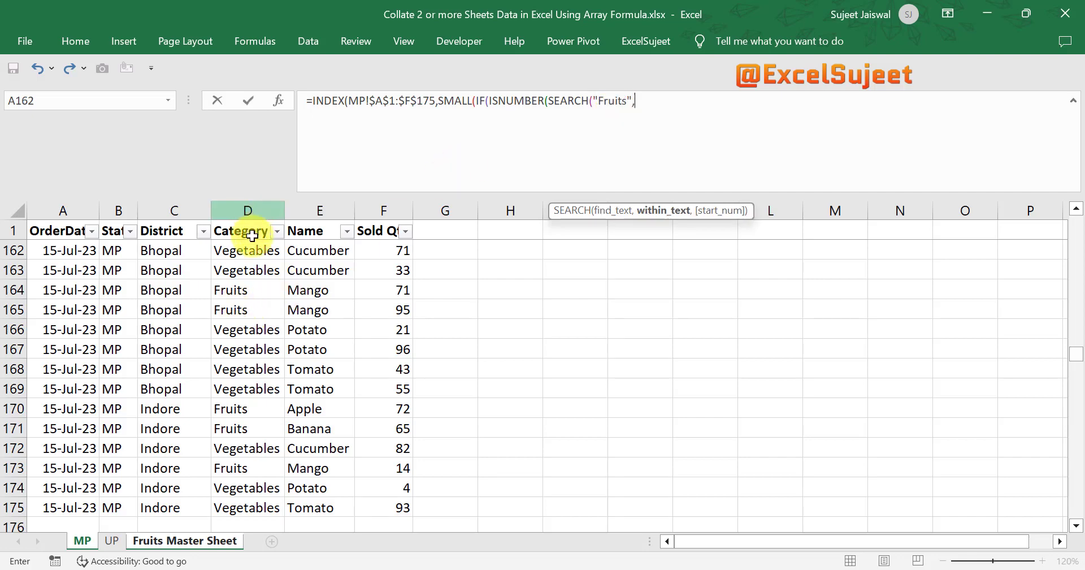
left_click(250, 232)
key("ctrl+shift+Down")
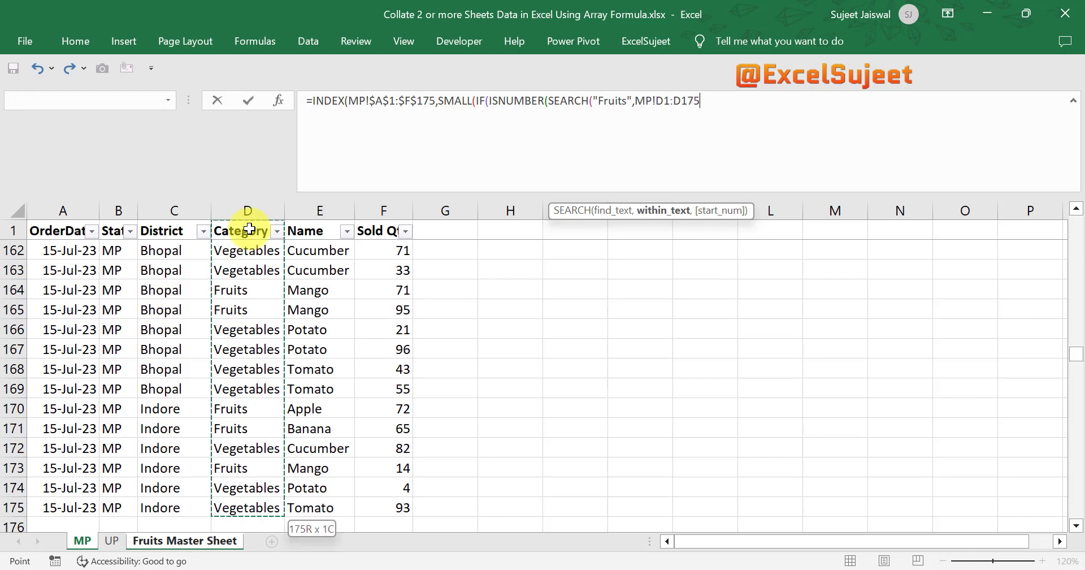
key("F5")
key("Escape")
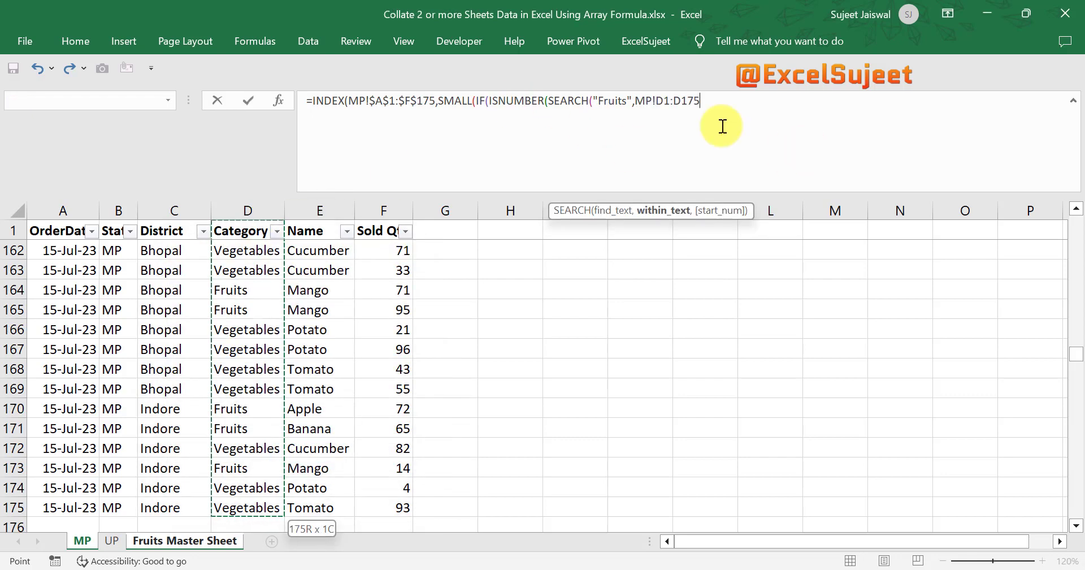
key("F4")
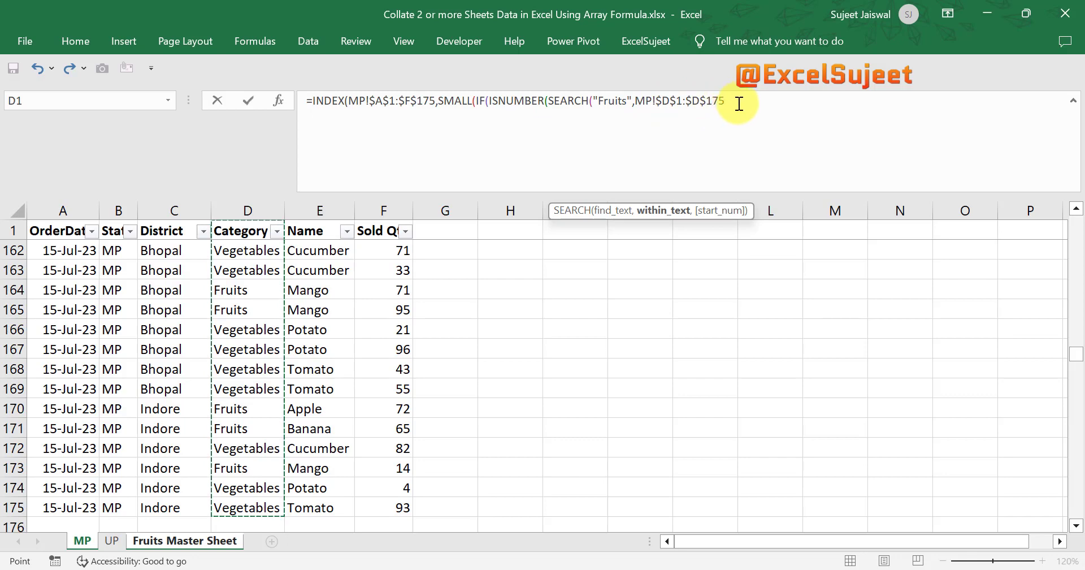
type(")")
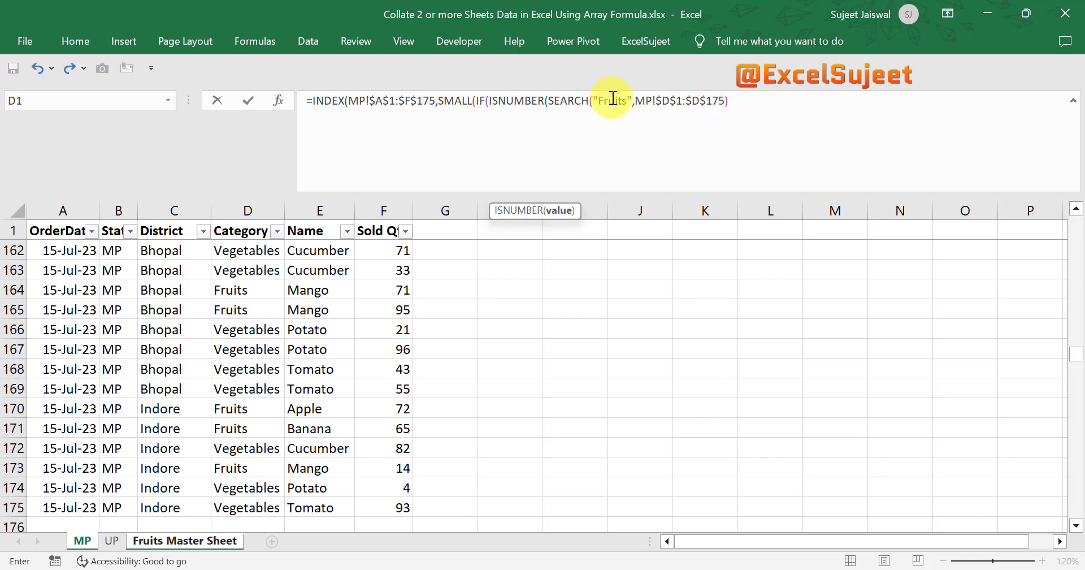
type(")")
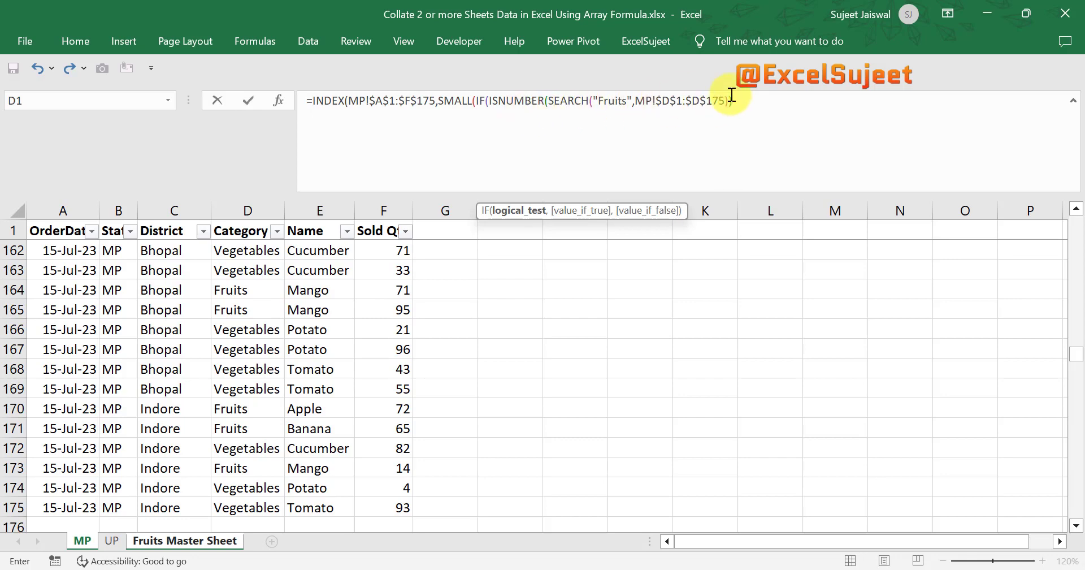
type("),")
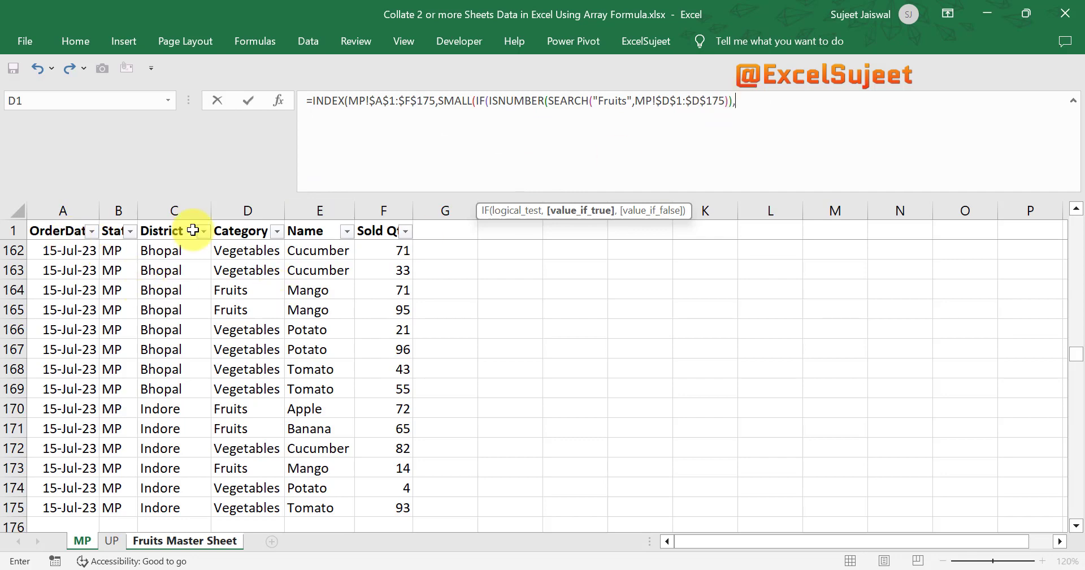
left_click(249, 230)
key("ctrl+shift+Down")
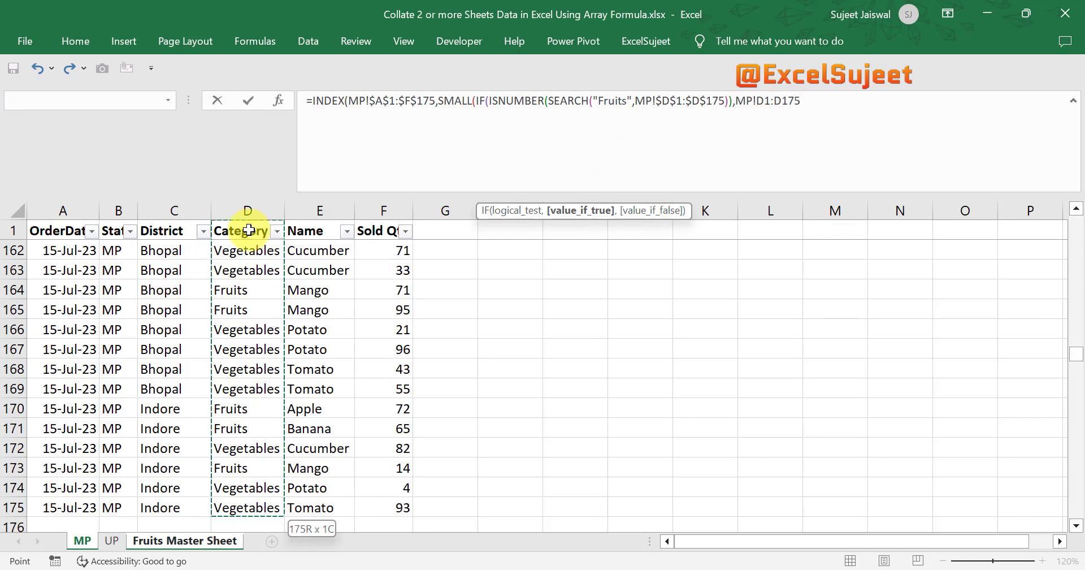
left_click(737, 101)
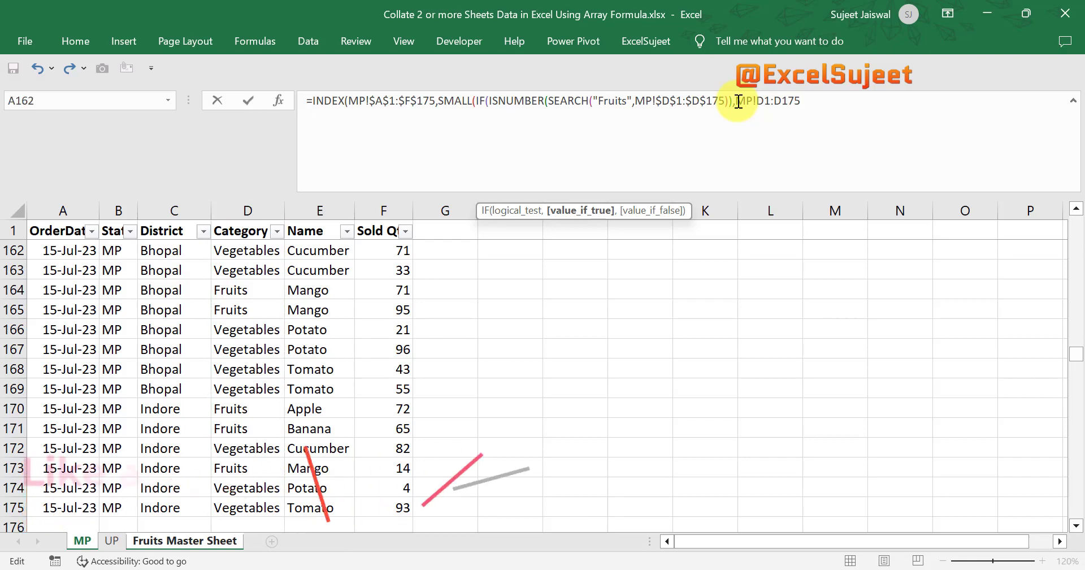
left_click_drag(738, 101, 831, 104)
key("BackSpace")
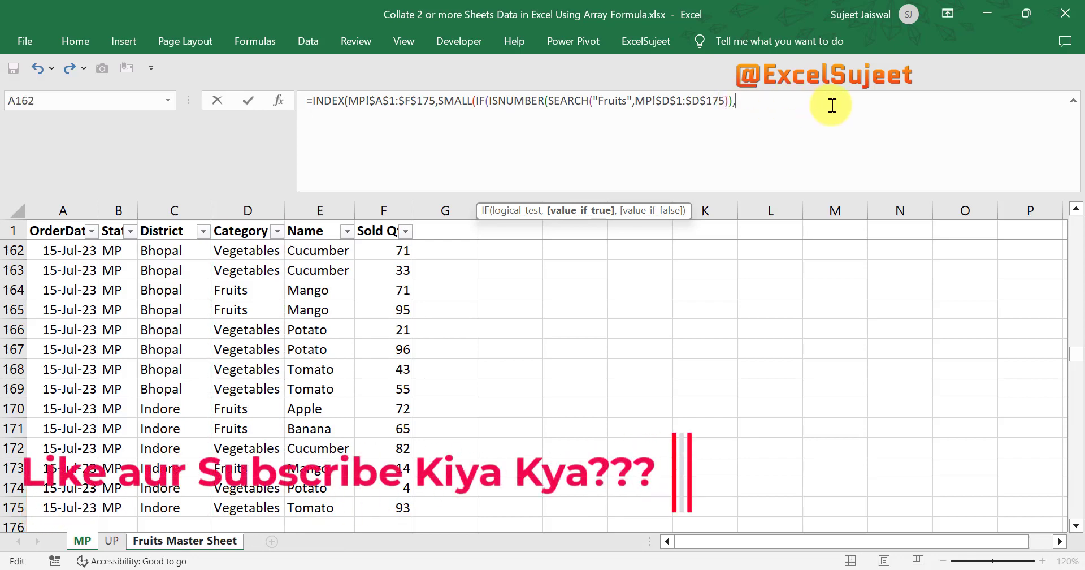
Step: Set the IF function to return ROW(MP!$D$1:$D$175) when true and an empty string "" when false
type("ROW(")
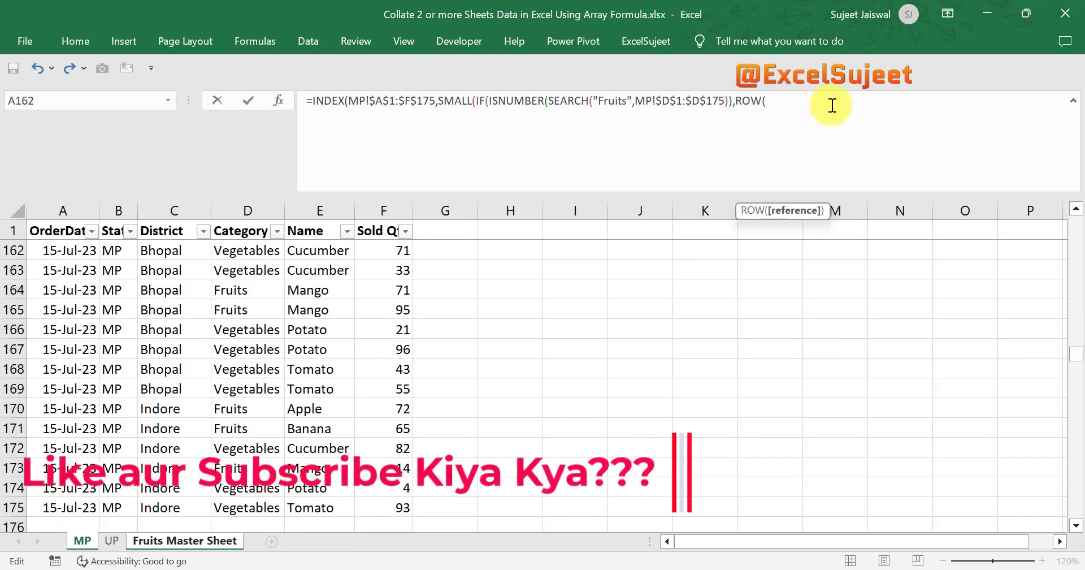
left_click(253, 230)
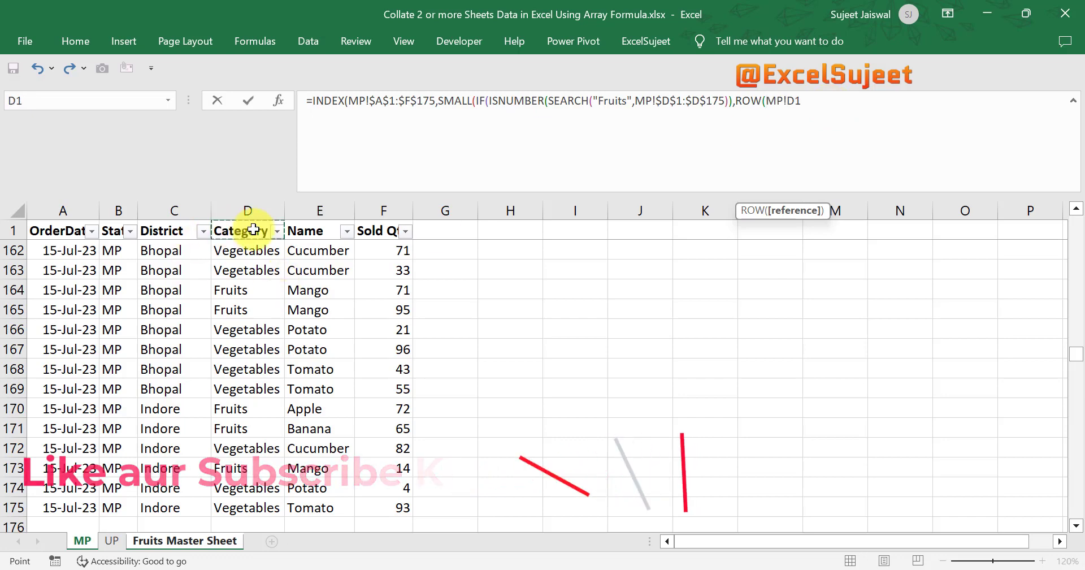
key("ctrl+shift+Down")
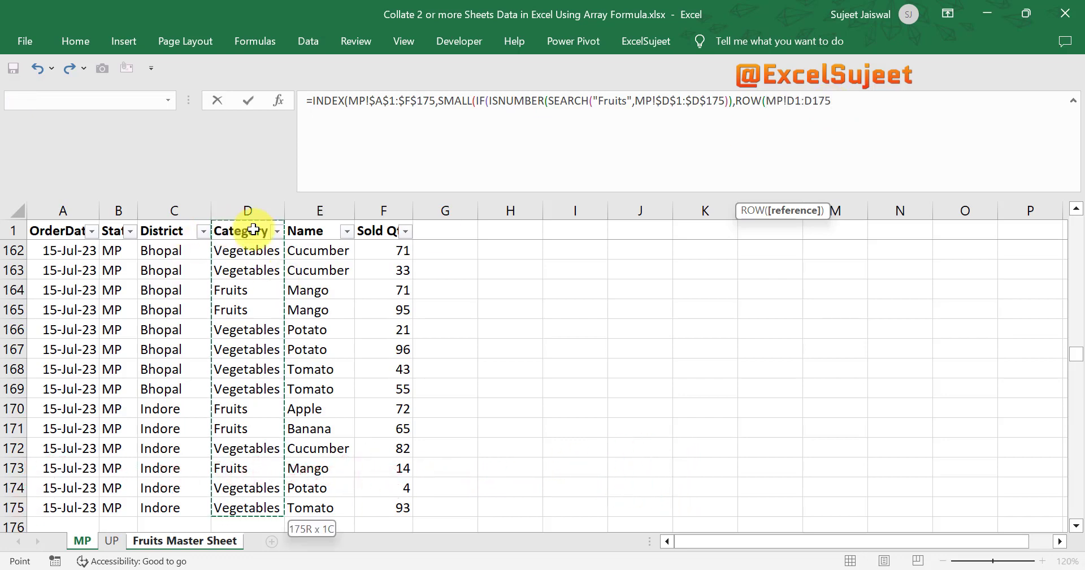
key("F4")
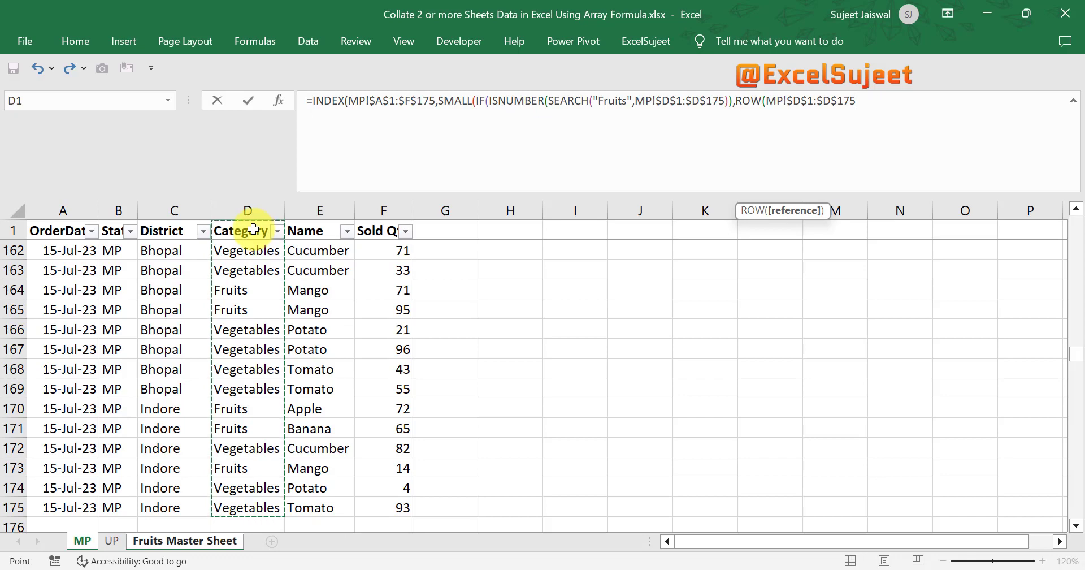
type("),")
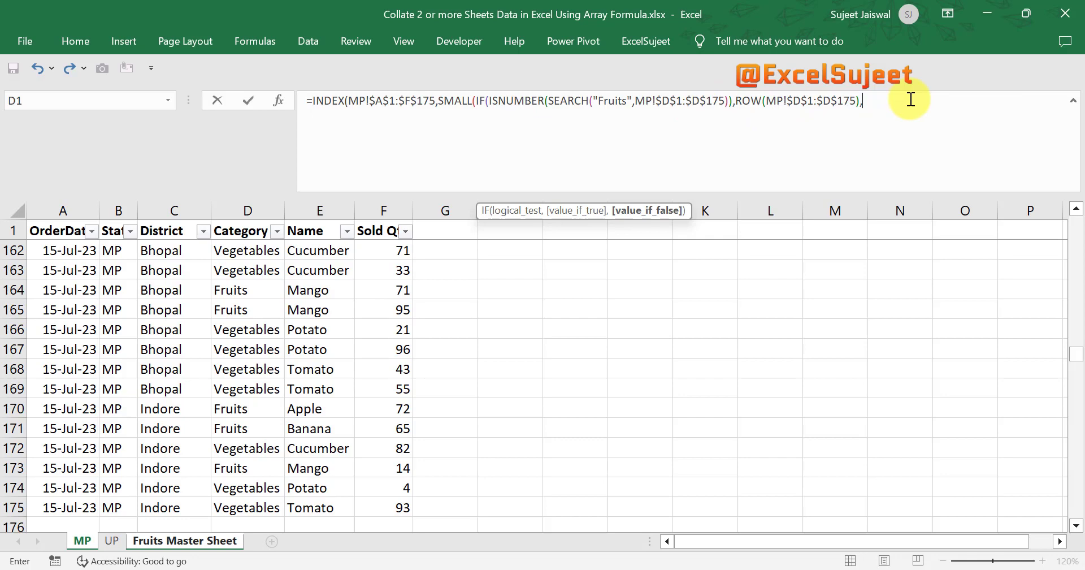
type("\"\"),")
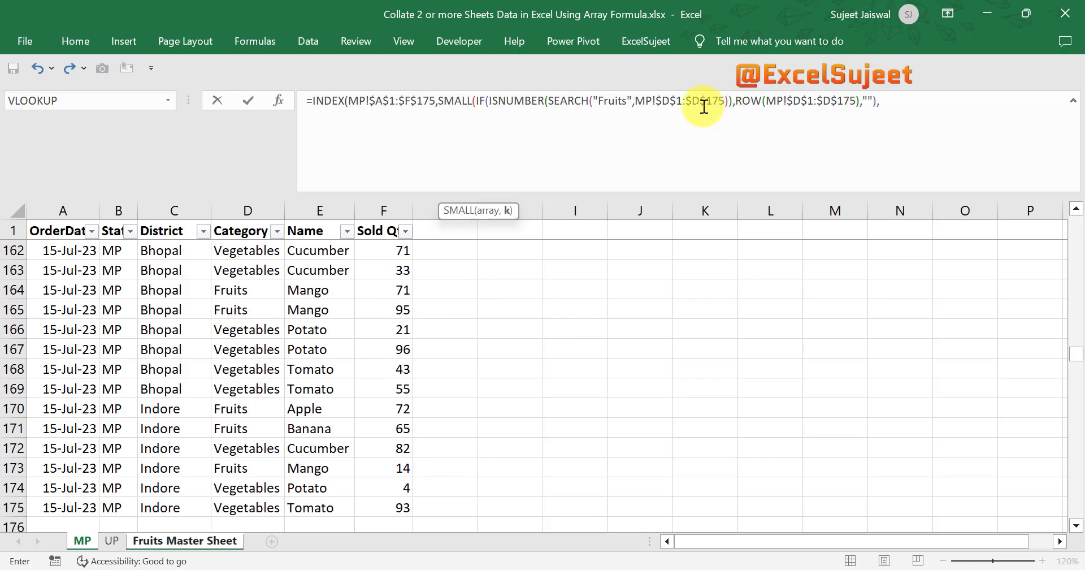
Step: Add a ROWS function as SMALL's k argument, referencing the range A1:A1 on Fruits Master Sheet
left_click(734, 101)
type(")")
type("rows")
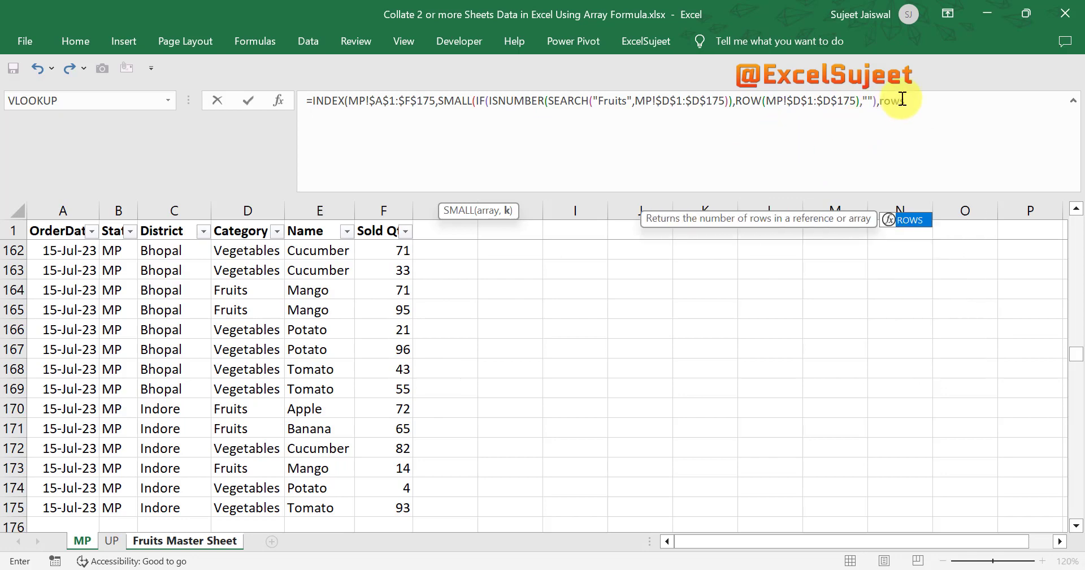
type("(")
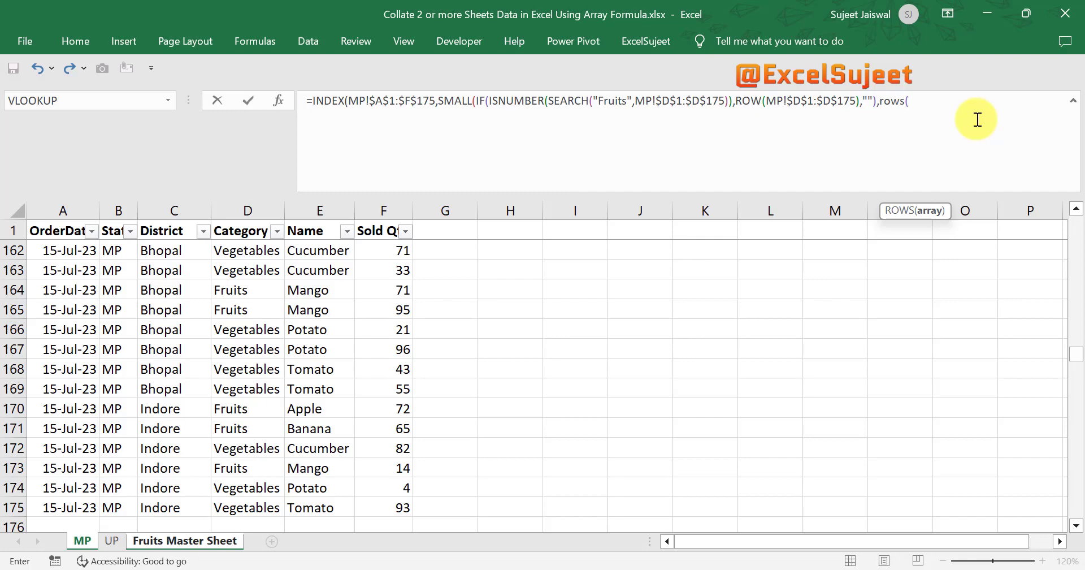
left_click(161, 543)
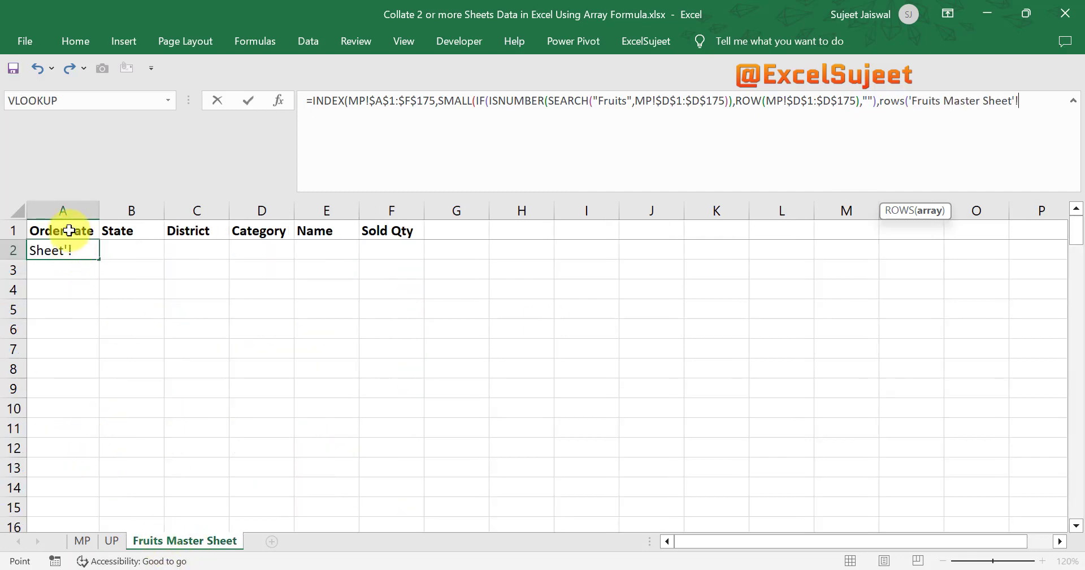
left_click(69, 230)
key("F8")
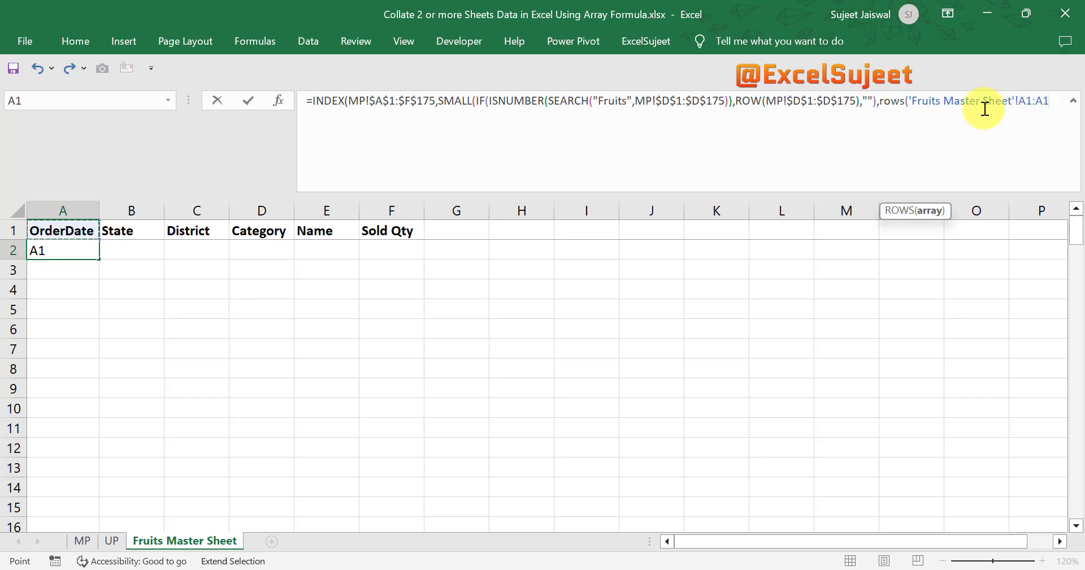
Step: Anchor the ROWS range as $A$1:$A1 and close the ROWS and SMALL functions
left_click(1026, 100)
left_click_drag(1048, 100, 1025, 102)
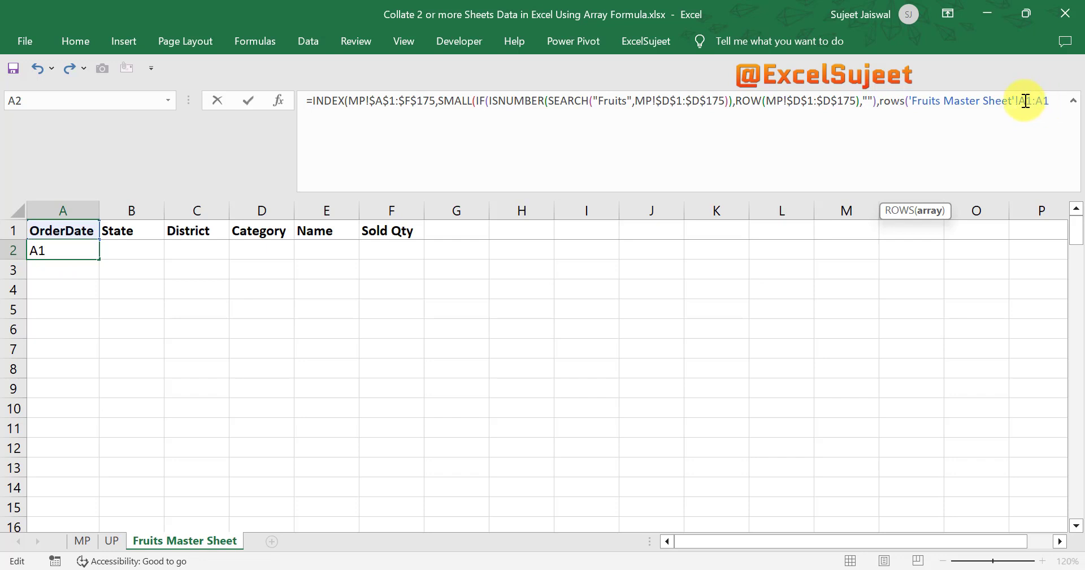
left_click(1026, 100)
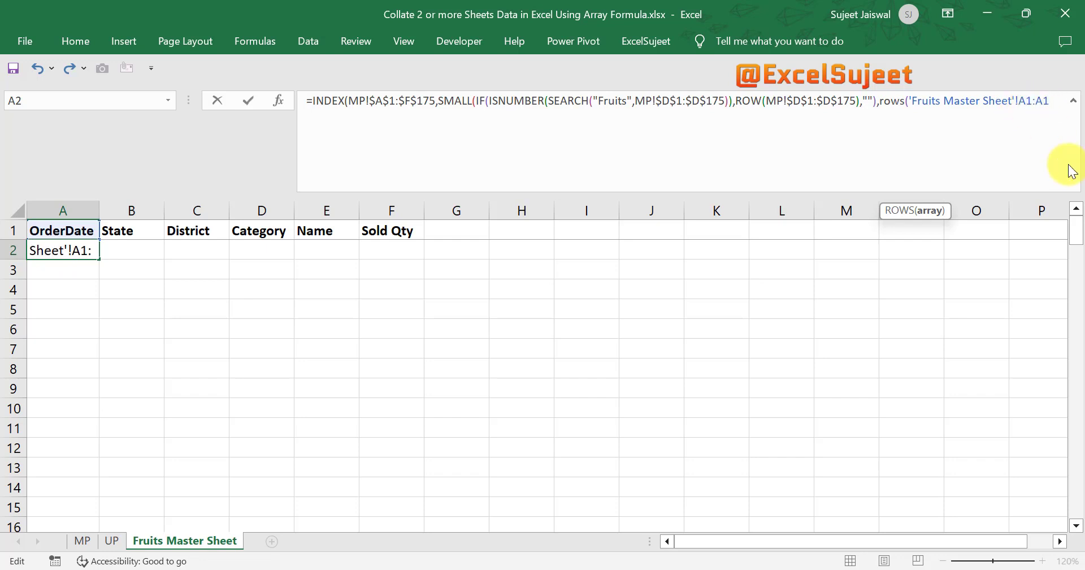
key("F4")
left_click(1056, 104)
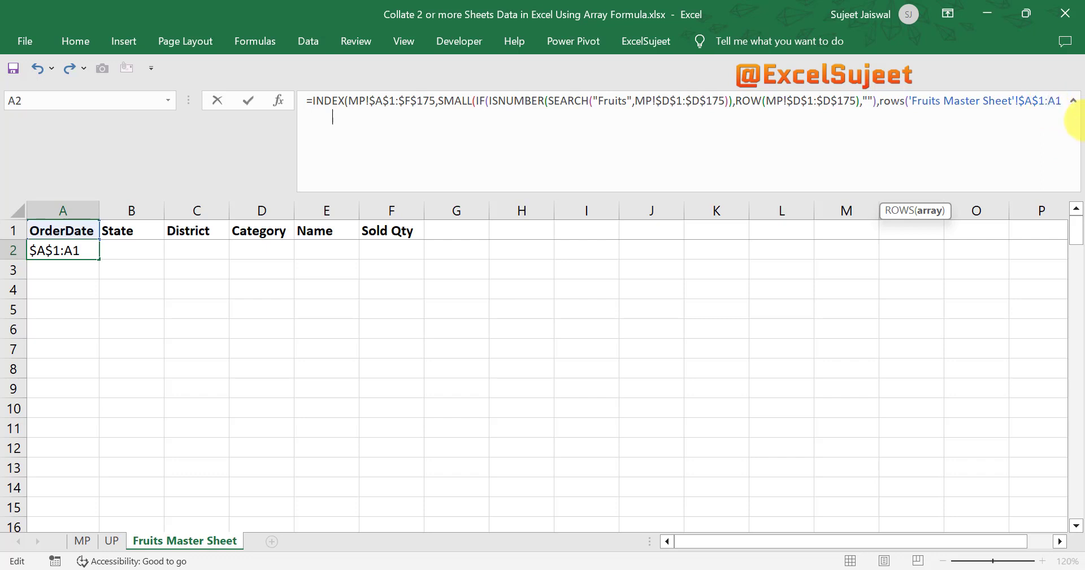
key("F4")
key("F4")
key("F4")
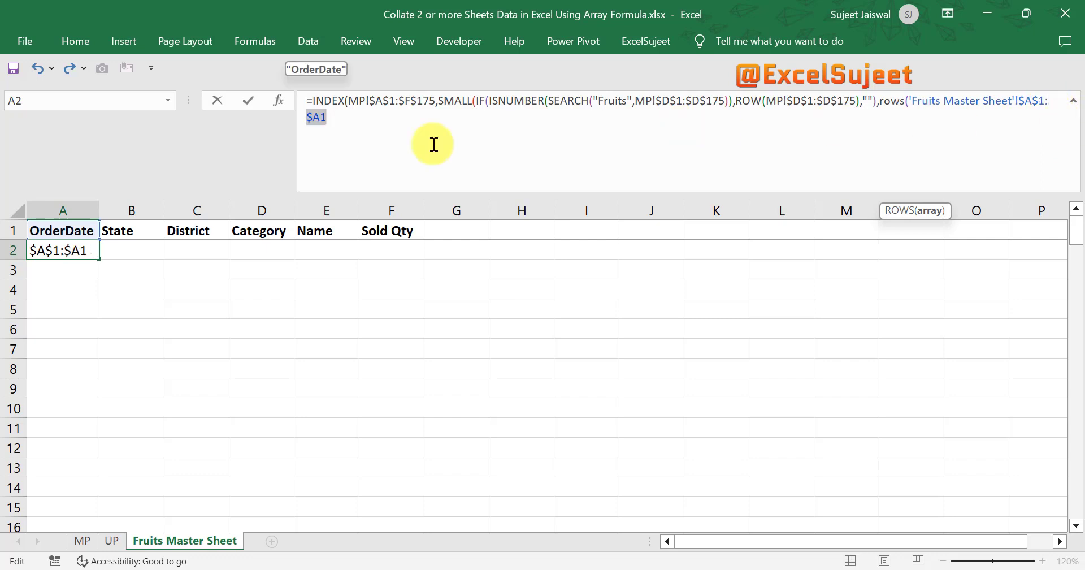
left_click(350, 128)
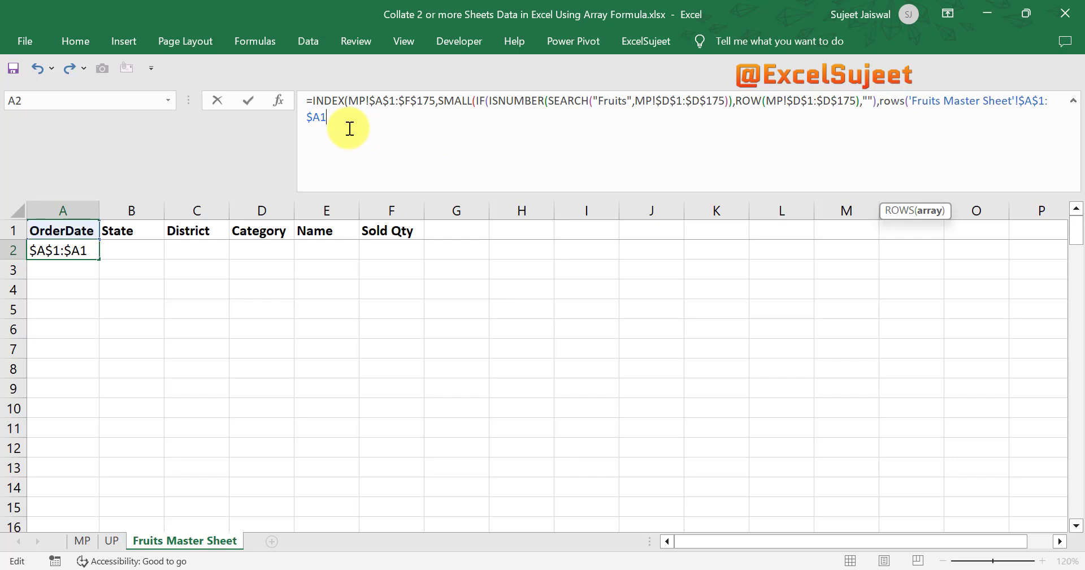
type(")")
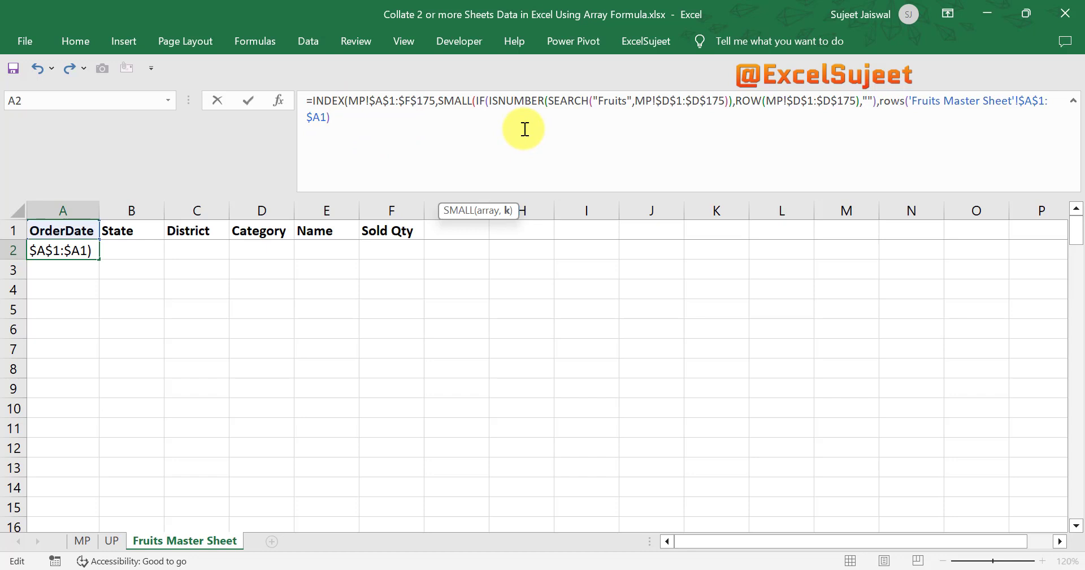
type(")")
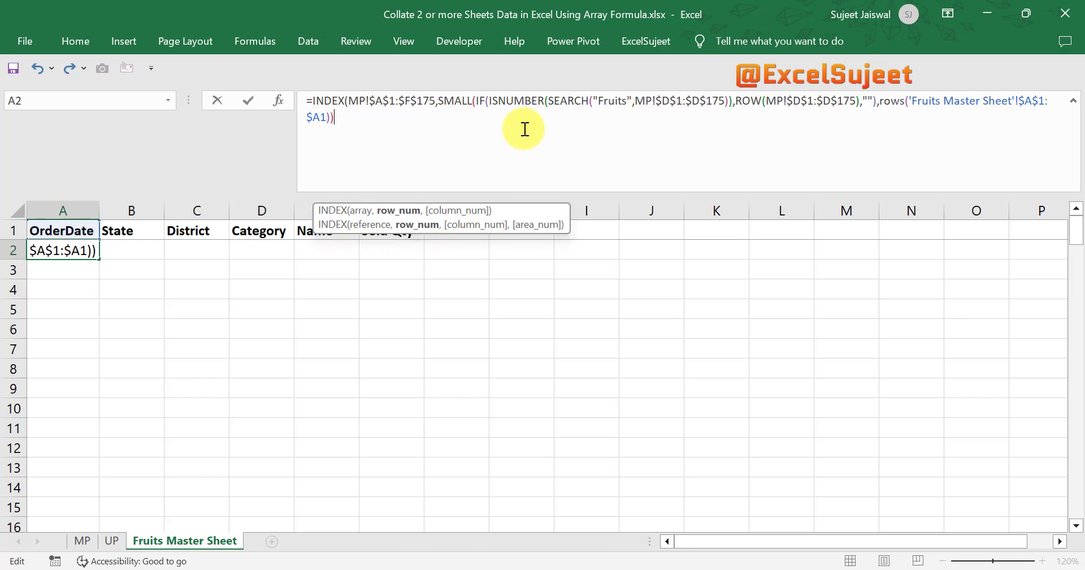
Step: Add MATCH as INDEX's column argument, with the row-anchored header cell 'Fruits Master Sheet'!A$1 as its lookup value
type(",")
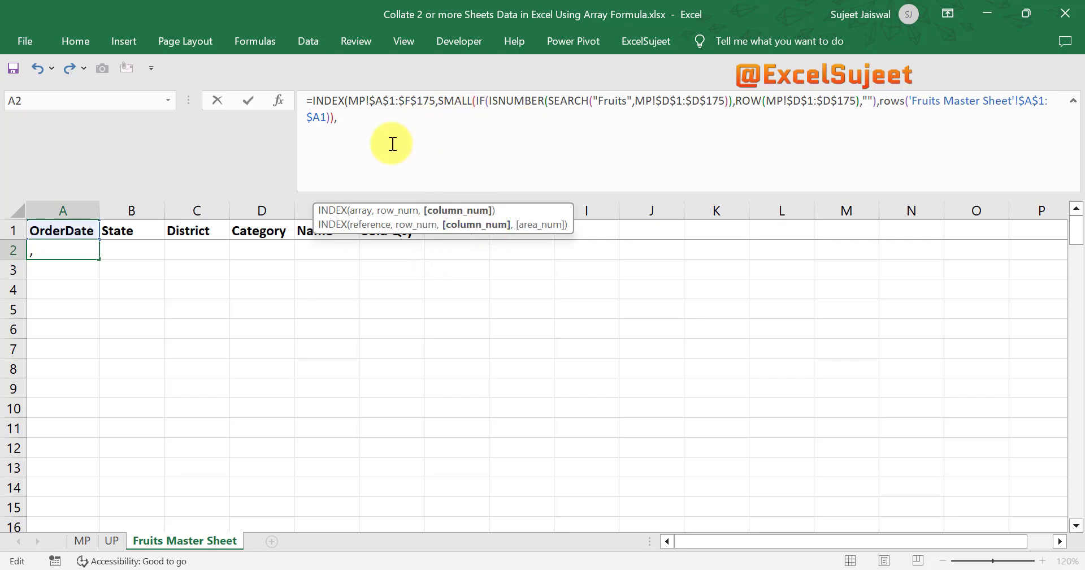
type("ma")
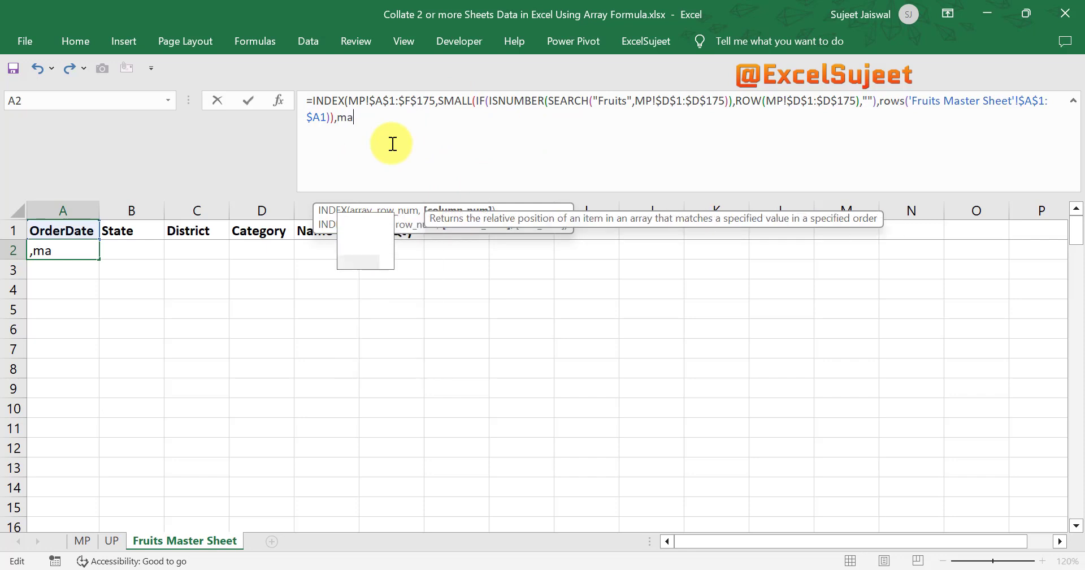
key("Tab")
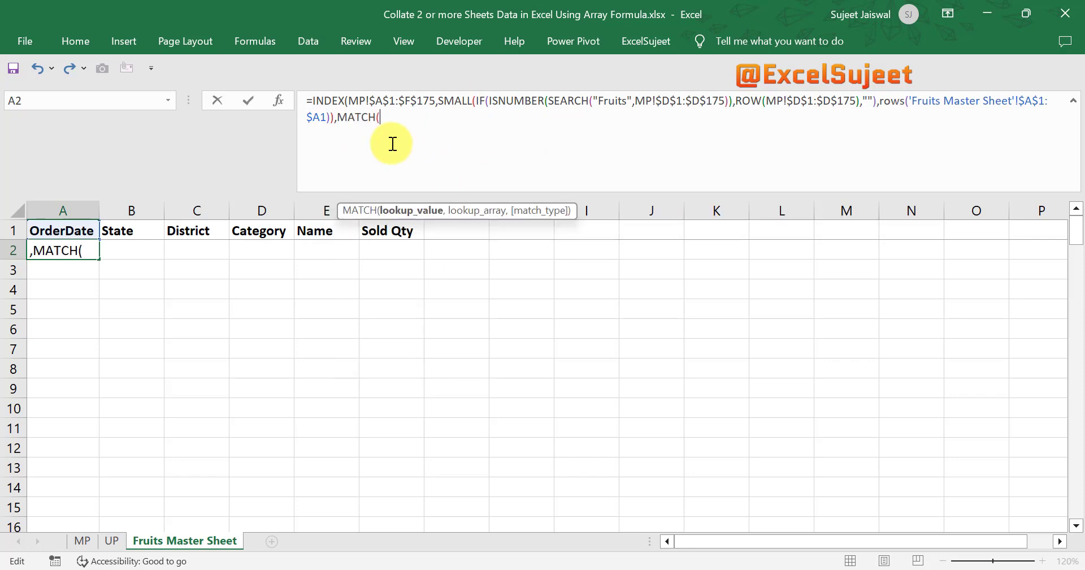
left_click(70, 231)
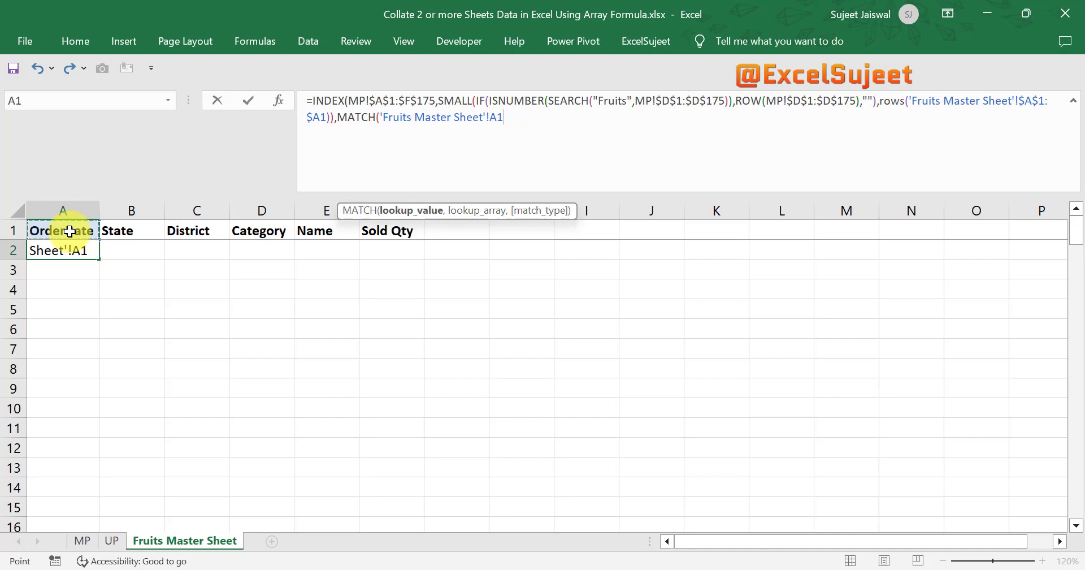
key("F4")
key("F4")
type(",")
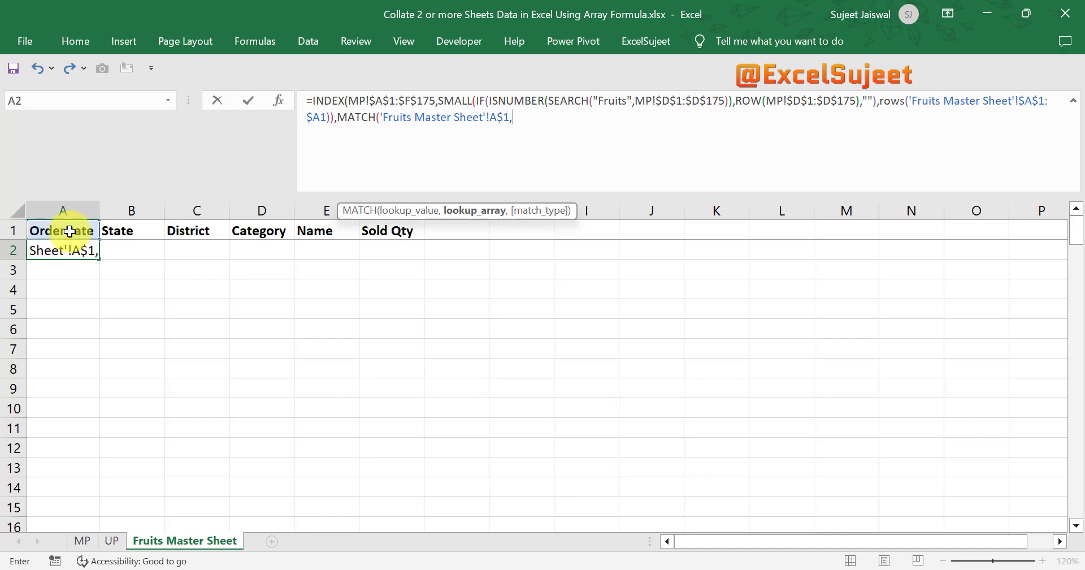
Step: Give MATCH the lookup array MP!$A$1:$F$1 with match type 0, close the formula and enter it as an array formula
left_click(82, 540)
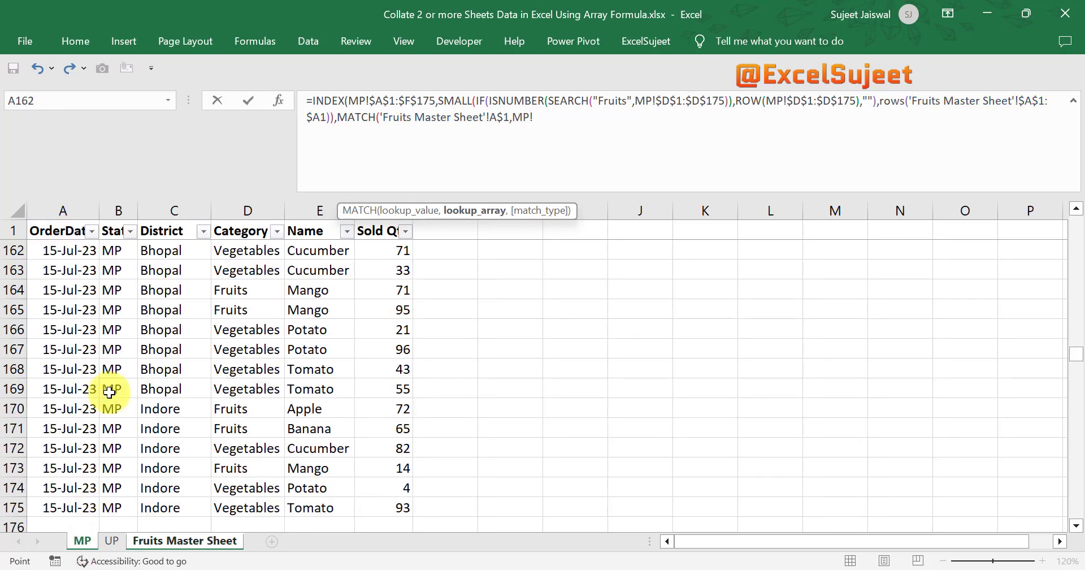
left_click(54, 226)
key("shift+Right")
key("shift+Right")
key("shift+Right")
key("shift+Right")
key("shift+Right")
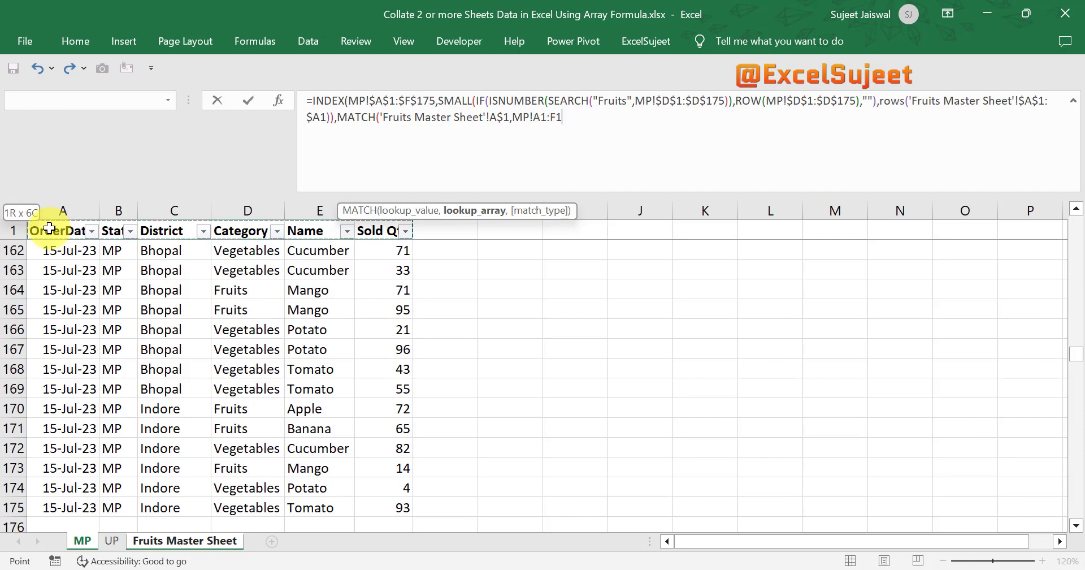
key("F4")
type(",0)")
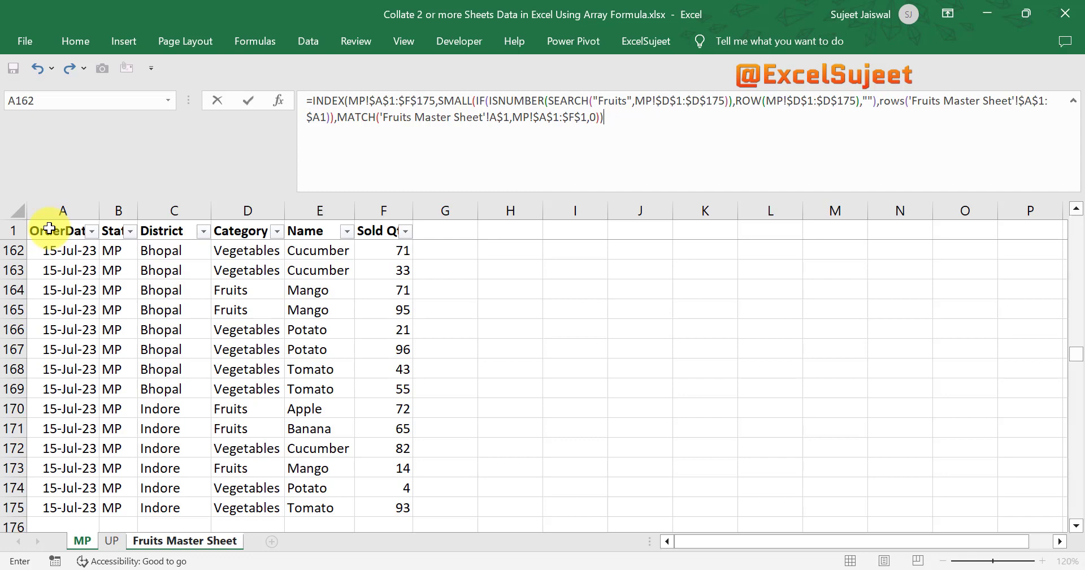
key("ctrl+shift+Return")
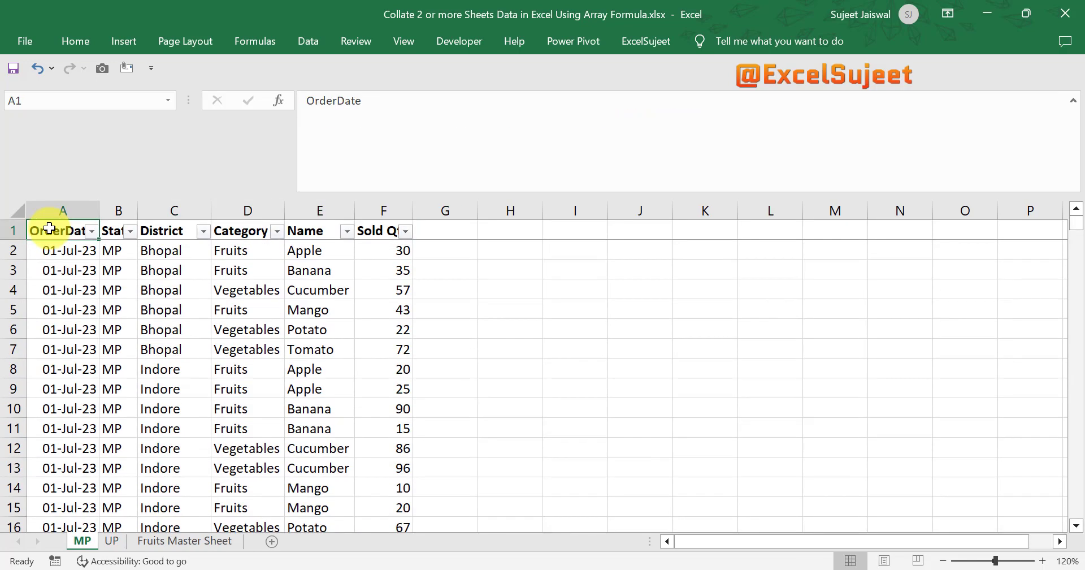
Step: Look over the first data rows and columns of the MP sheet
key("Down")
key("Down")
key("Down")
key("Down")
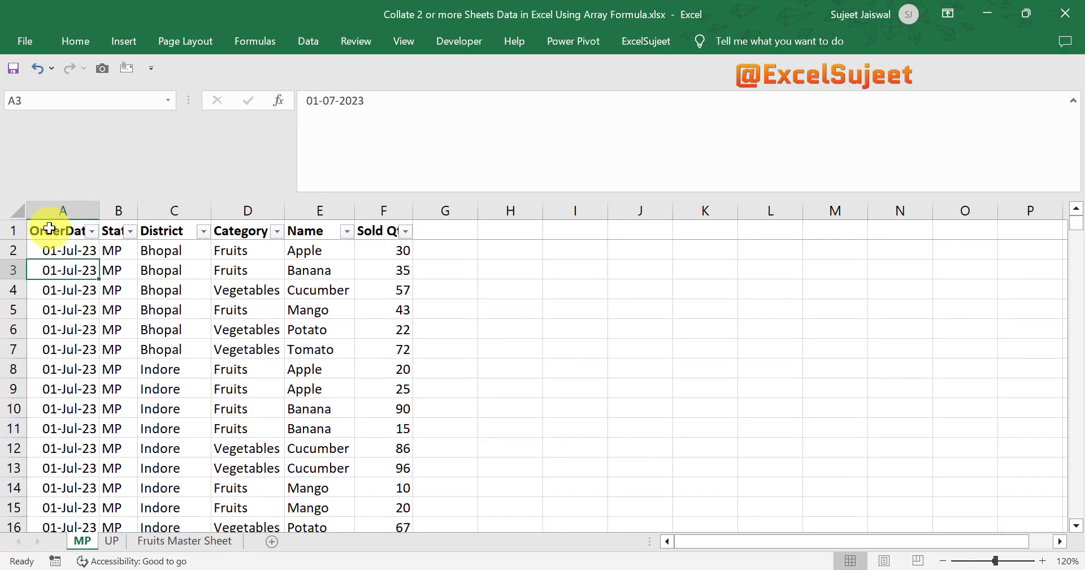
key("Up")
key("Up")
key("Up")
key("Up")
key("Down")
key("Right")
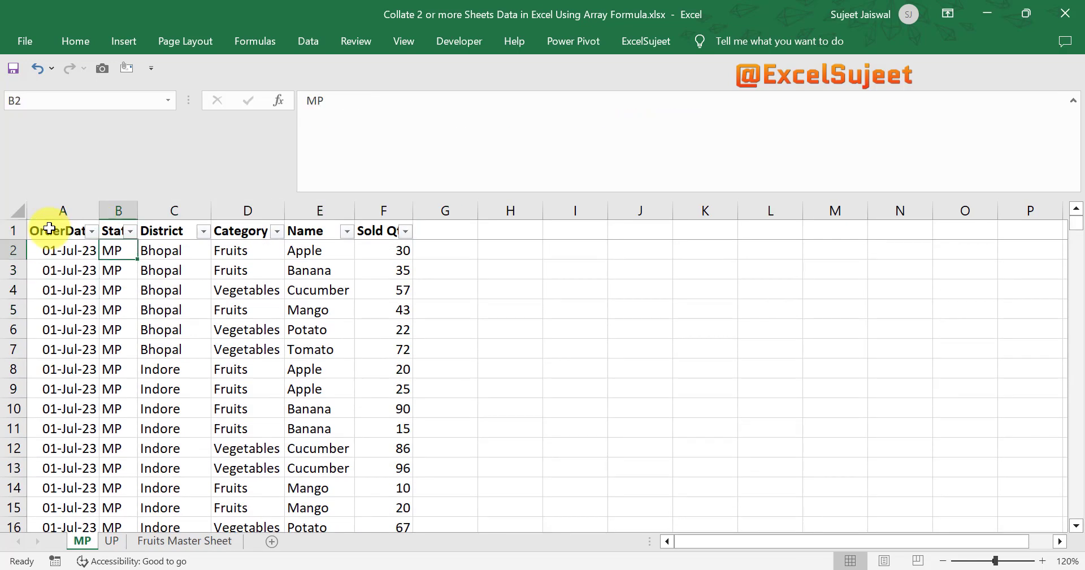
key("Right")
key("Right")
key("Left")
key("Right")
key("Right")
key("Left")
key("Left")
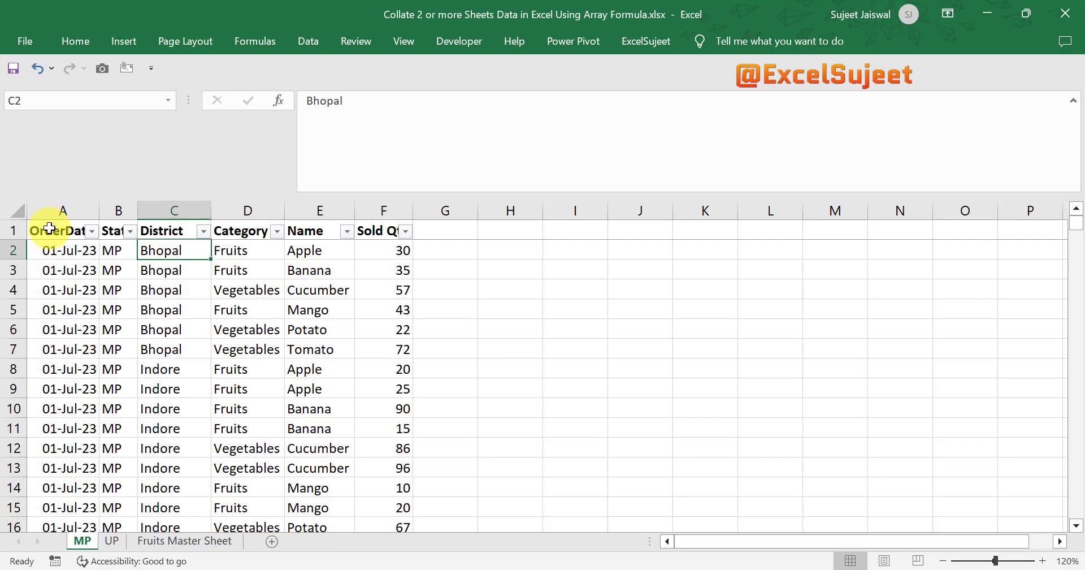
Step: Fill the array formula from A2 down to A6 on Fruits Master Sheet
key("ctrl+Page_Down")
key("ctrl+Page_Down")
key("shift+Down")
key("shift+Down")
key("shift+Down")
key("shift+Down")
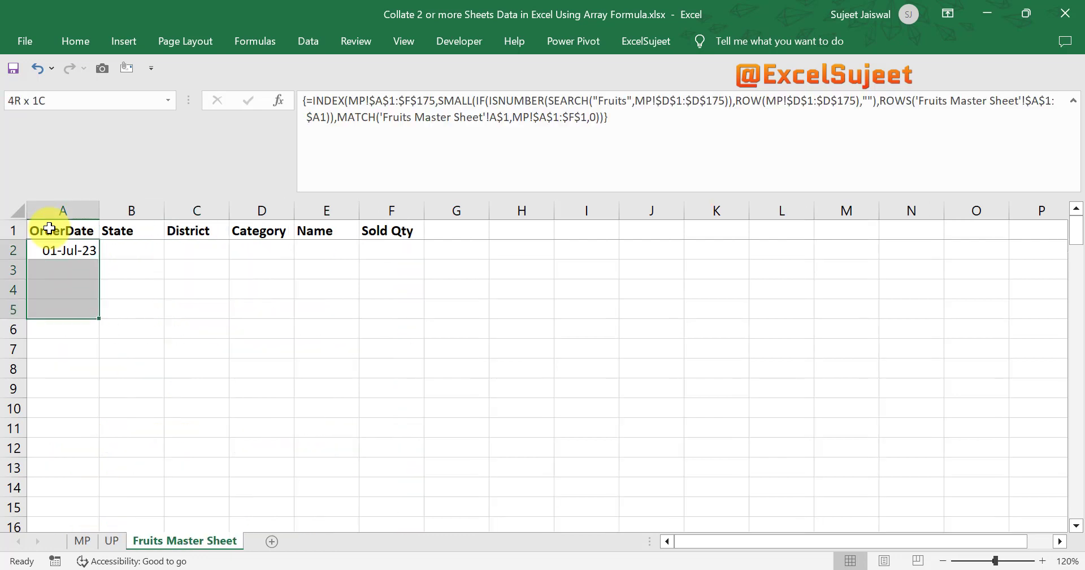
key("ctrl+d")
Step: Fill the A2 array formula across row 2 through the Sold Qty column, F2
key("shift+Up")
key("shift+Up")
key("shift+Up")
key("shift+Up")
key("shift+Right")
key("shift+Right")
key("shift+Right")
key("shift+Right")
key("shift+Right")
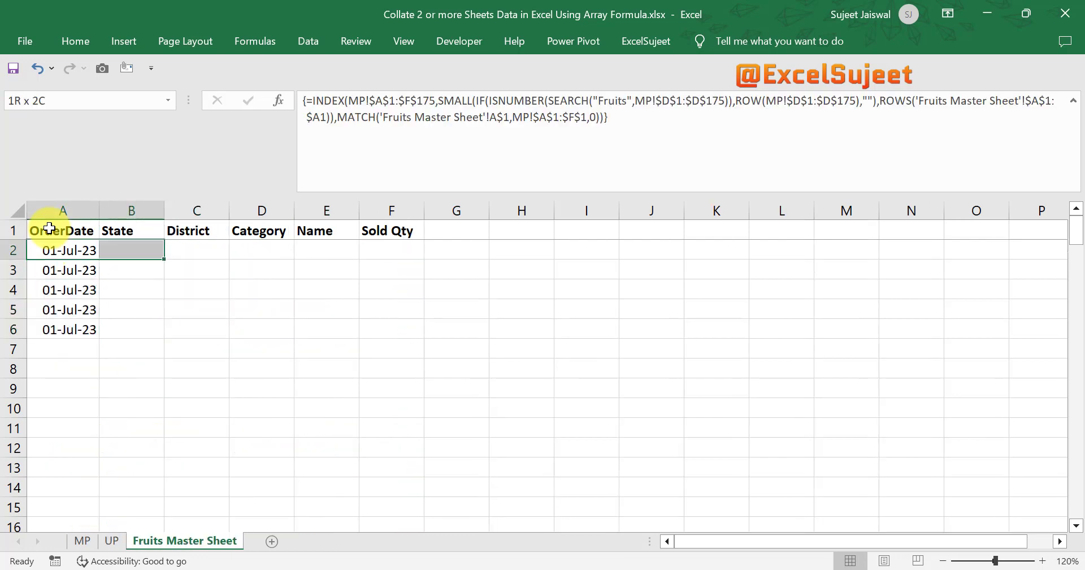
key("ctrl+r")
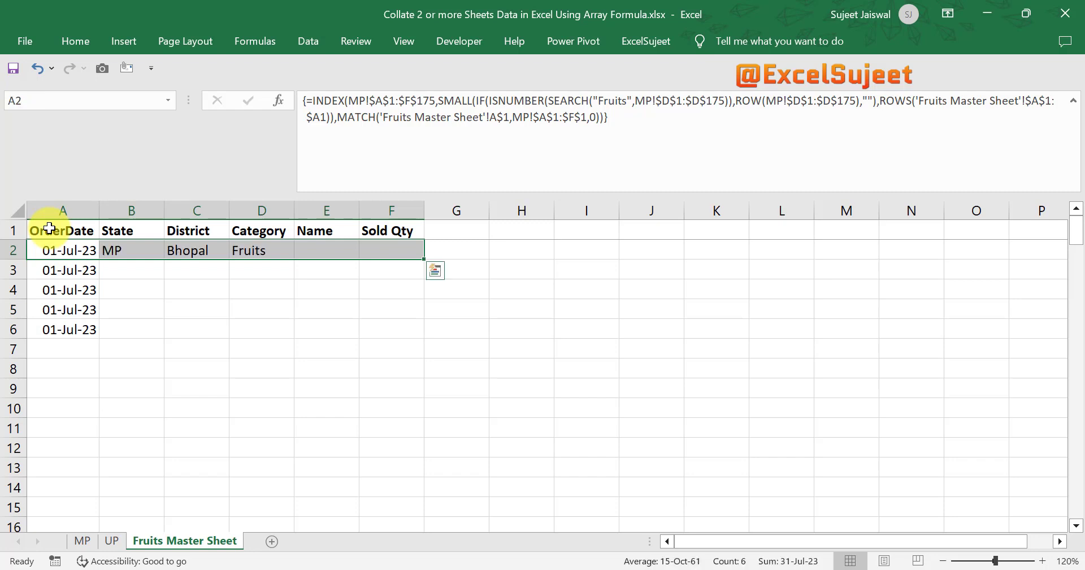
Step: Fill the row 2 formulas in A2:F2 down through row 12
key("shift+Down")
key("shift+Down")
key("shift+Down")
key("shift+Down")
key("shift+Down")
key("shift+Down")
key("shift+Down")
key("shift+Down")
key("shift+Down")
key("shift+Down")
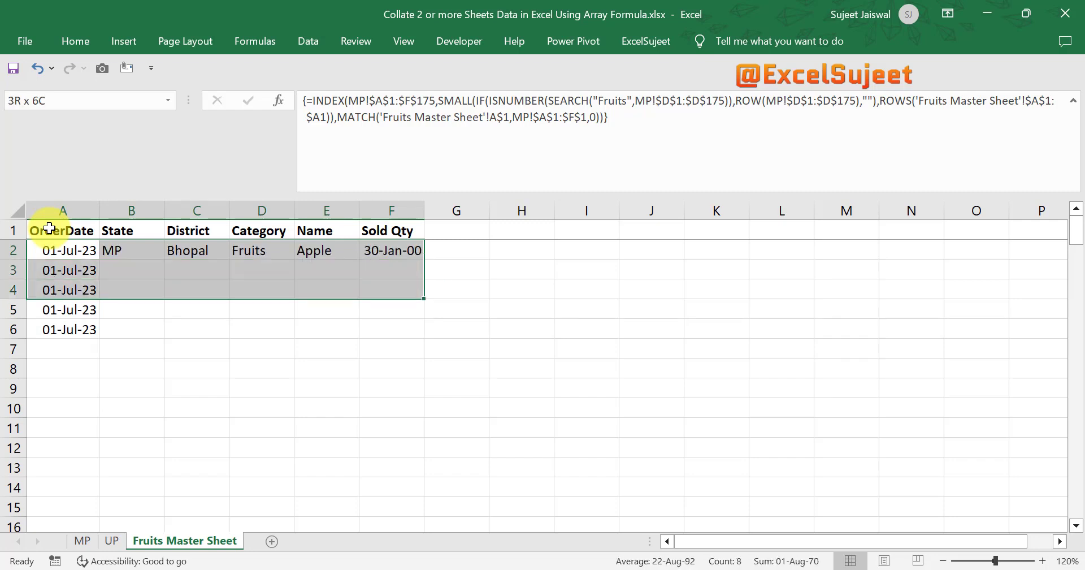
key("ctrl+d")
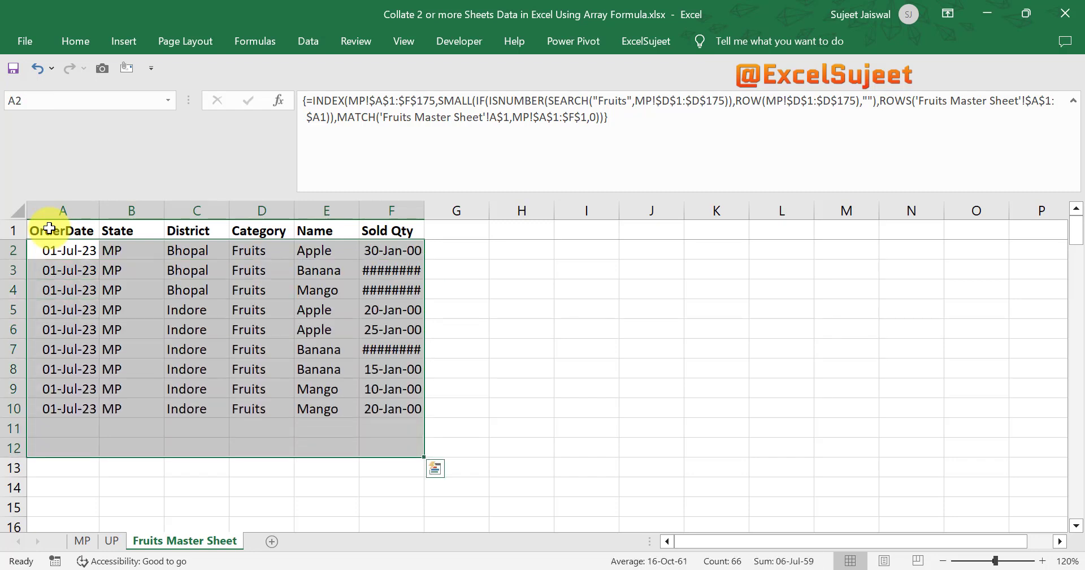
Step: Examine the formulas across row 2 to check how the MATCH header reference shifts in each column
key("Down")
key("Up")
key("ctrl+Right")
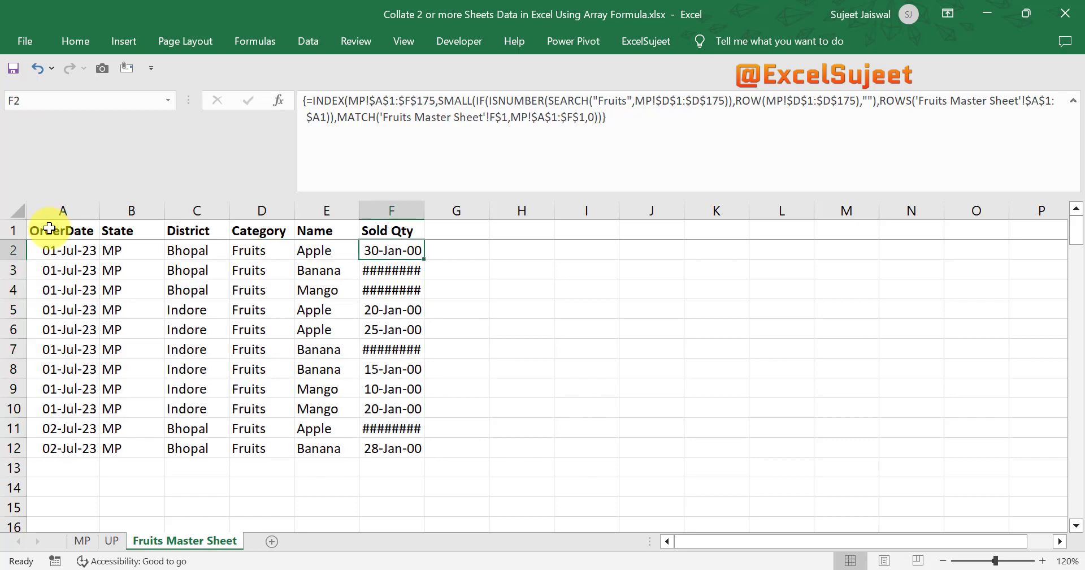
key("Left")
key("Left")
key("Left")
key("Left")
key("Left")
key("Right")
key("Right")
key("Right")
key("Right")
key("Right")
key("Left")
key("Left")
key("Left")
key("Left")
key("Left")
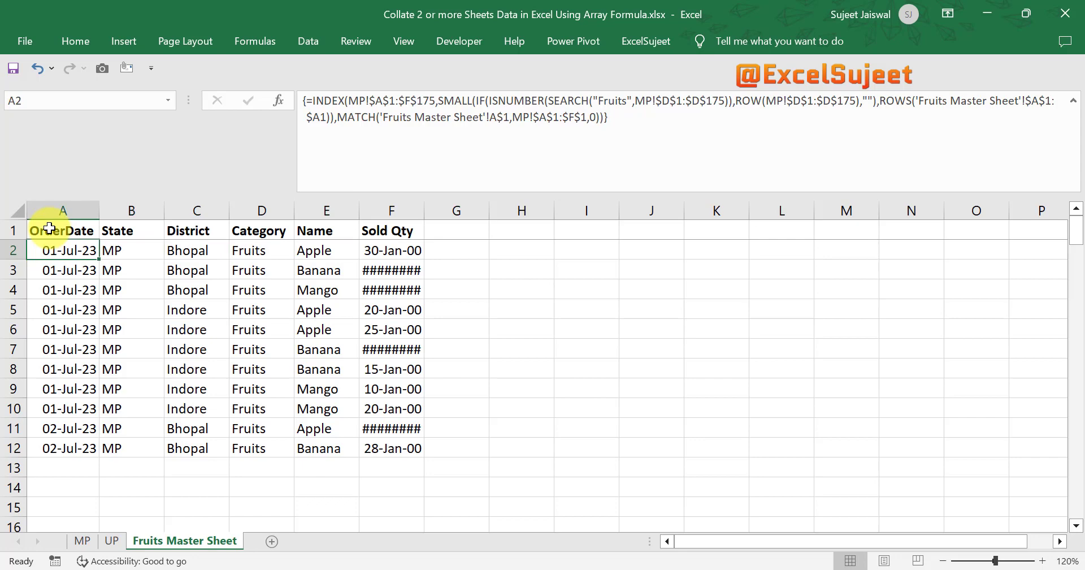
key("ctrl+shift+Right")
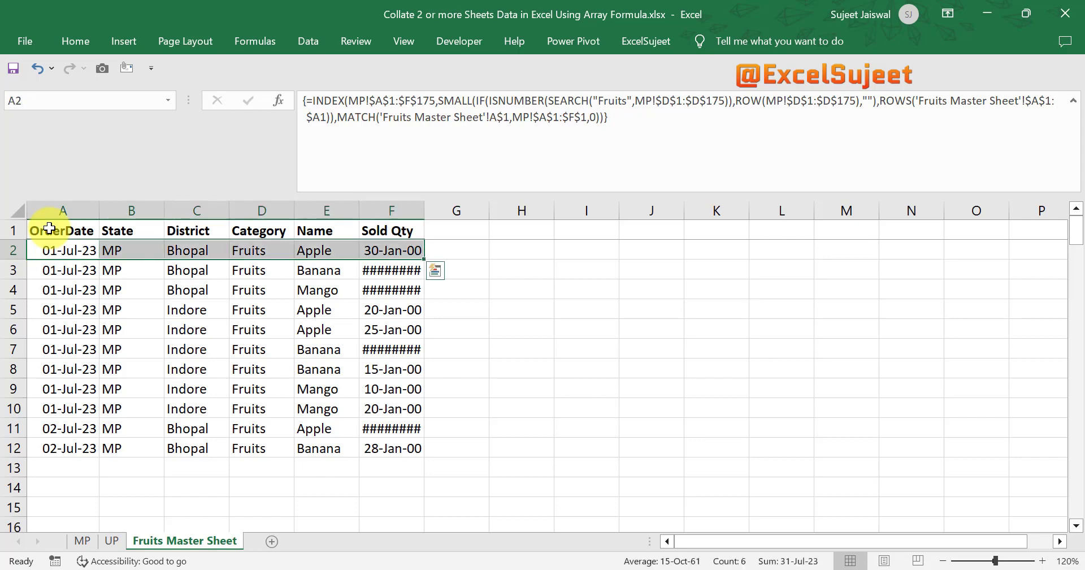
key("Right")
key("Right")
key("Left")
key("Right")
key("Left")
key("Left")
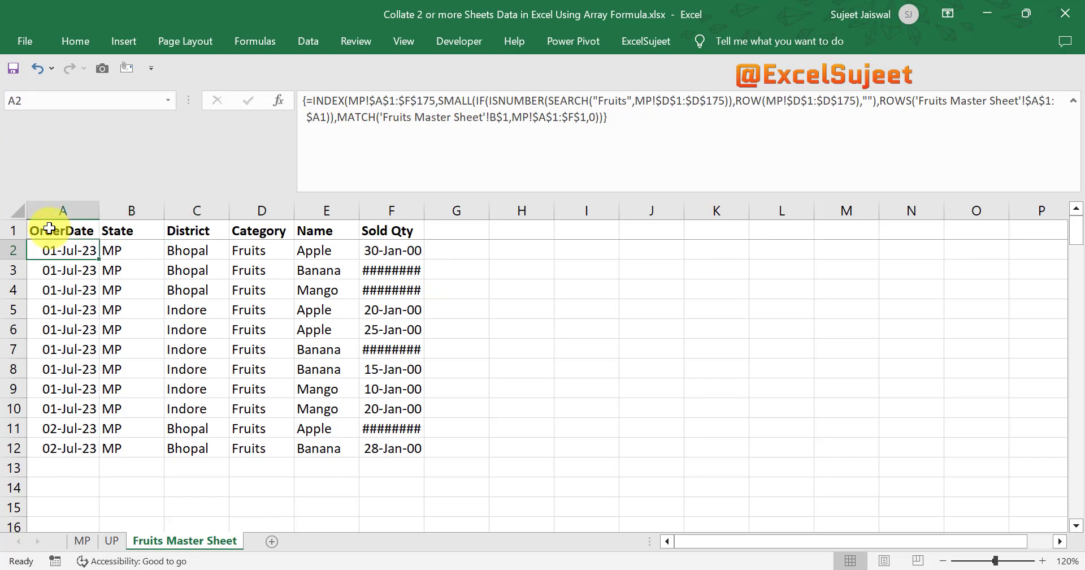
Step: Apply the General number format to the Sold Qty values in F2:F12
key("Right")
key("Right")
key("Right")
key("Right")
key("Right")
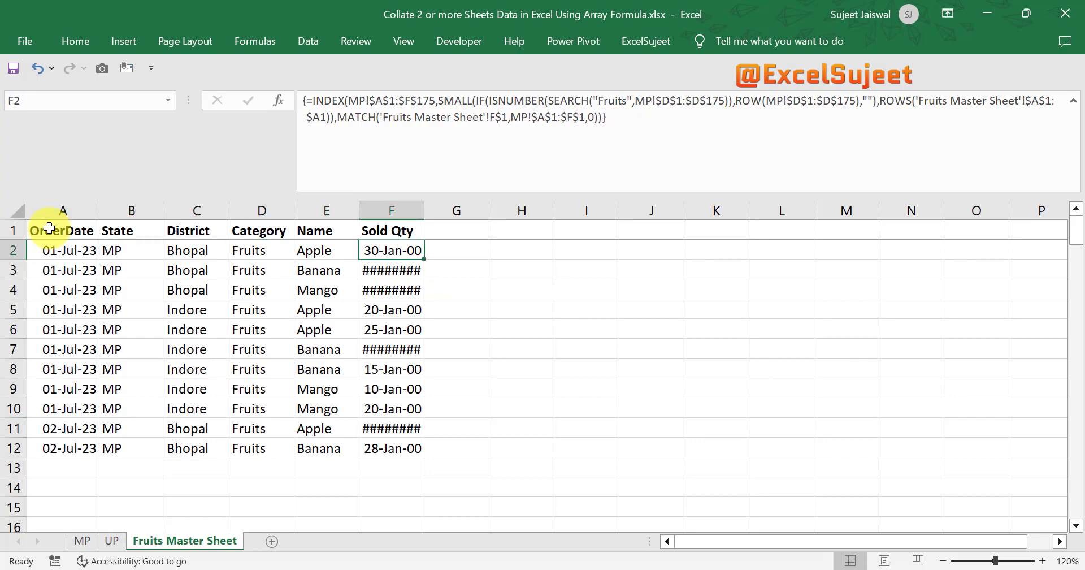
key("ctrl+shift+Down")
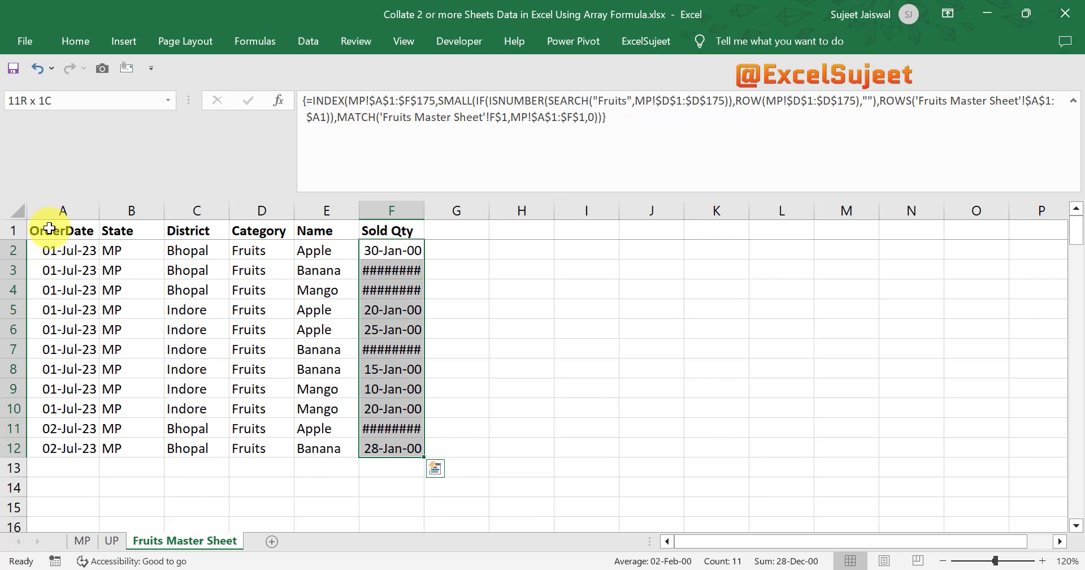
key("ctrl+shift+grave")
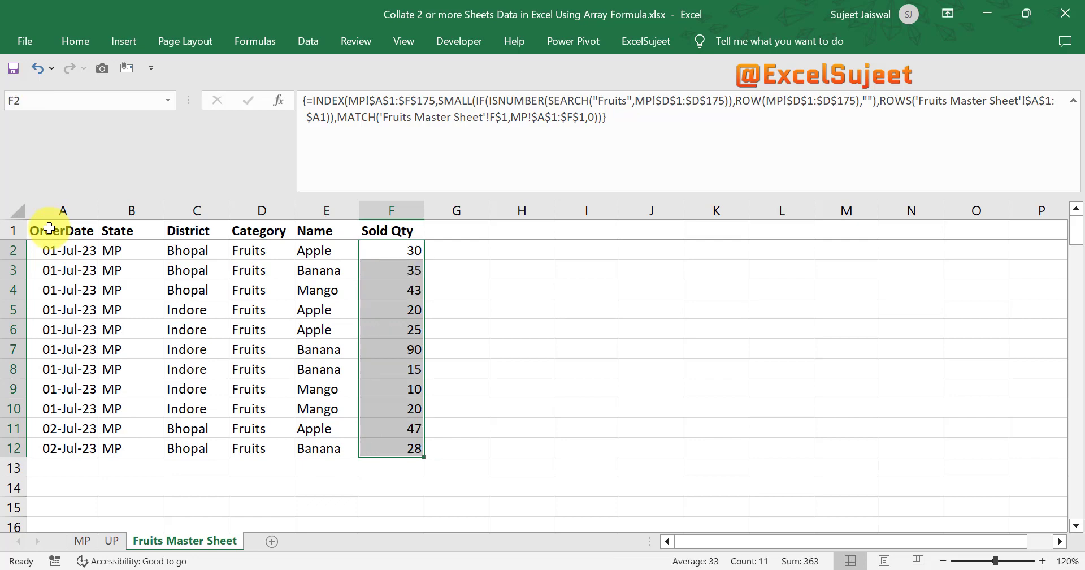
key("Up")
key("Down")
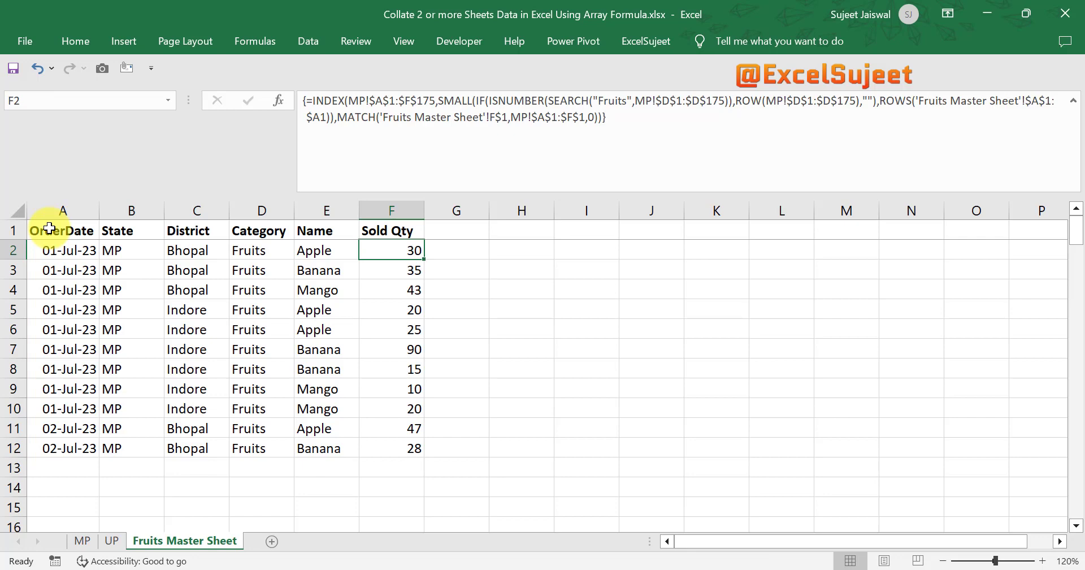
Step: Compare the collated rows on Fruits Master Sheet with the source records on the MP sheet
key("Left")
key("Left")
key("Left")
key("Left")
key("Left")
key("Down")
key("Right")
key("Left")
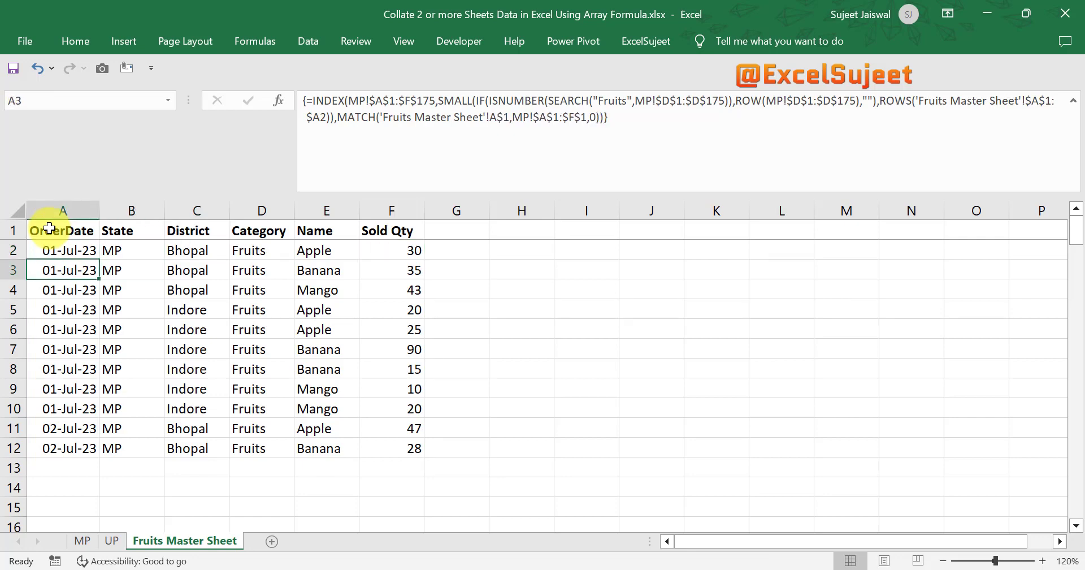
key("Down")
key("ctrl+Page_Up")
key("ctrl+Page_Up")
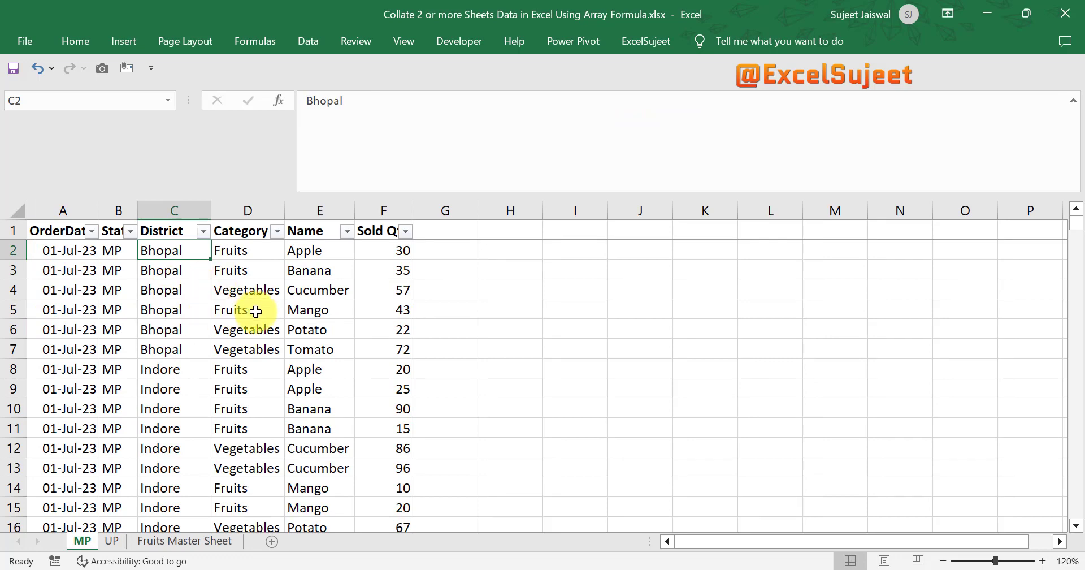
key("ctrl+Page_Down")
key("ctrl+Page_Down")
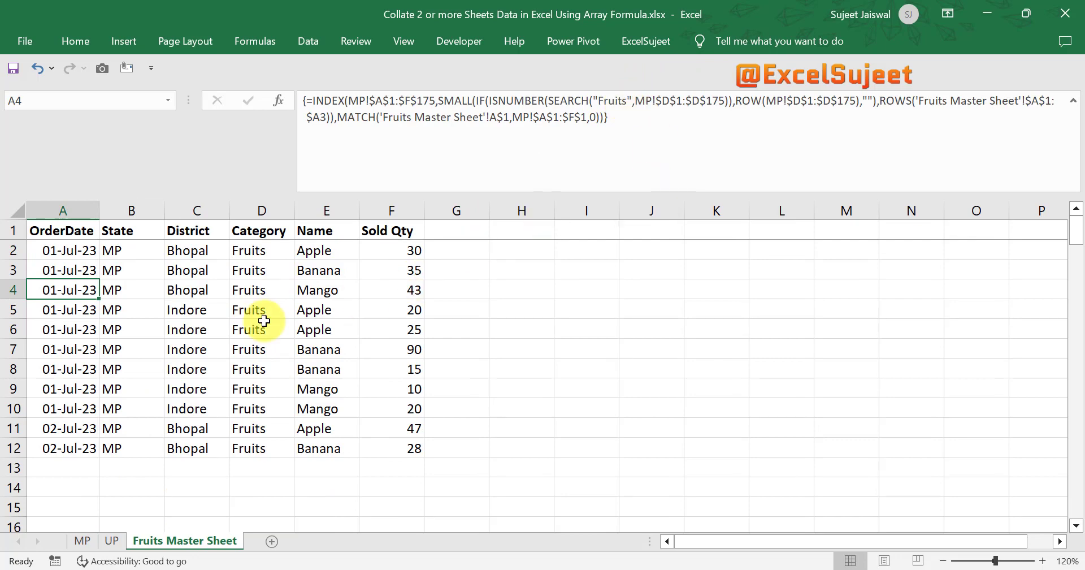
Step: Filter the MP sheet's Category column to show only Fruits and select the filtered category cells to check their count
key("ctrl+Page_Up")
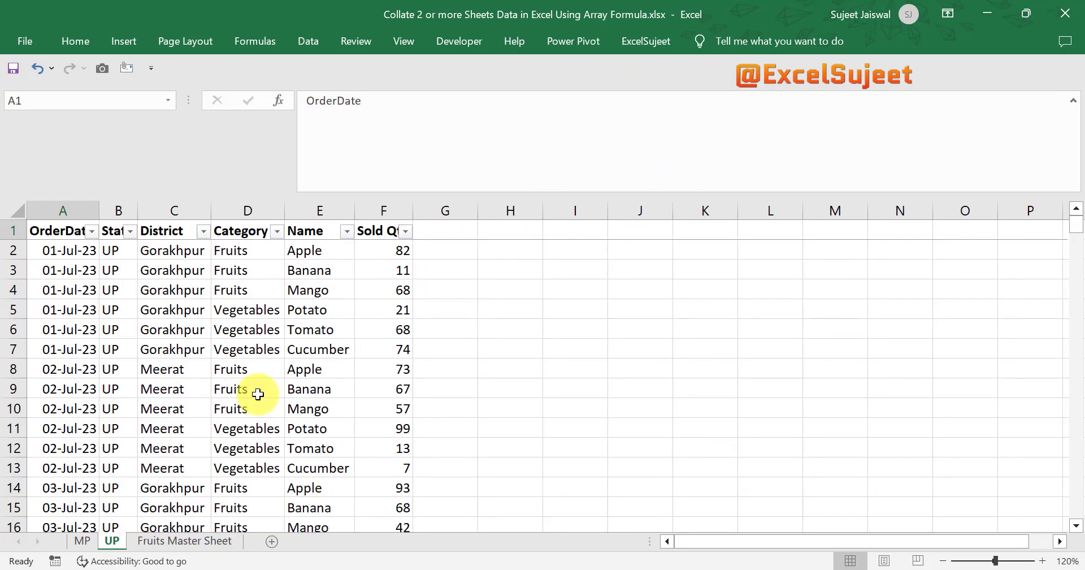
key("ctrl+Page_Up")
key("Right")
key("alt+Down")
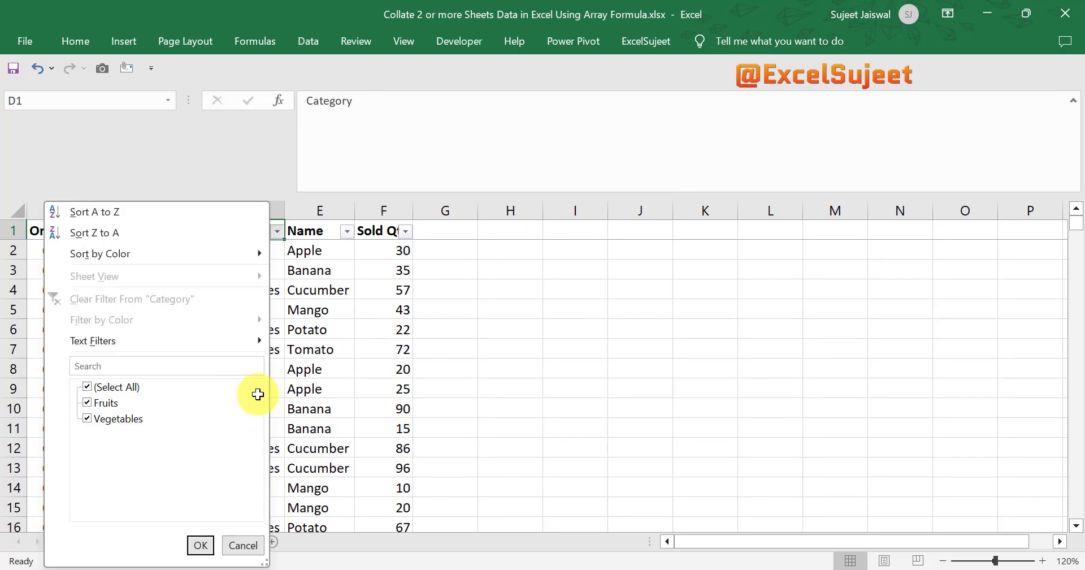
key("Up")
key("Down")
key("Down")
key("space")
key("Tab")
key("Return")
key("Down")
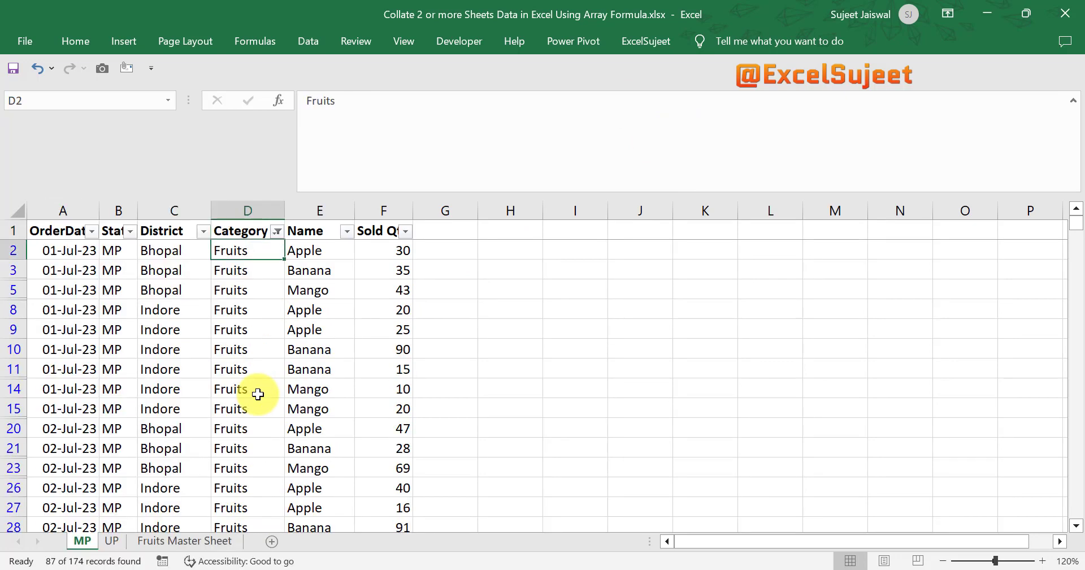
key("ctrl+shift+Down")
Step: Clear the Category filter on the MP sheet and collapse the formula bar
key("ctrl+Up")
key("alt+a")
key("c")
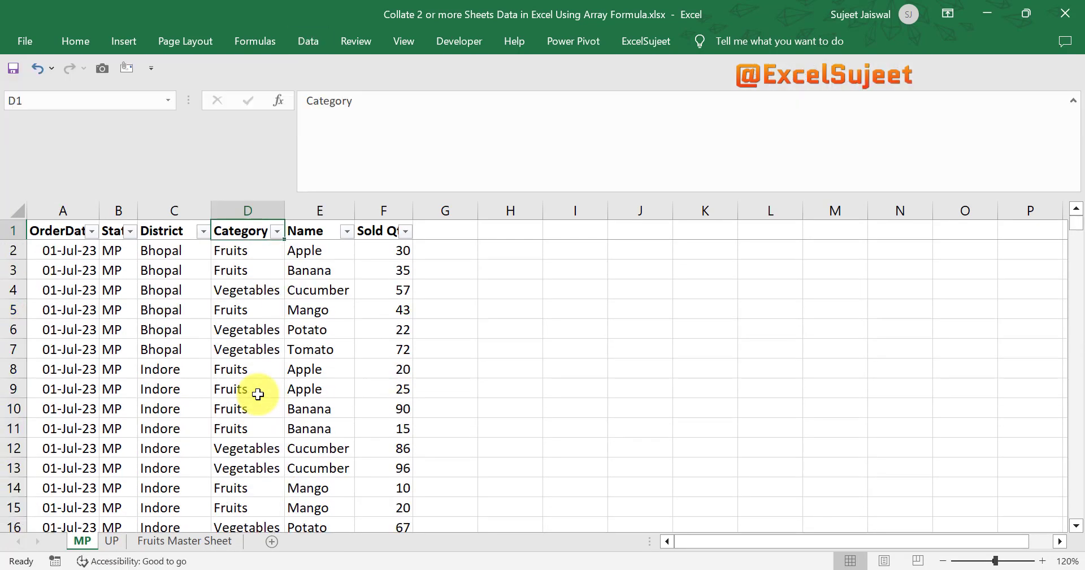
key("ctrl+shift+u")
Step: On Fruits Master Sheet, fill the array formulas in columns A to F down from row 12 through row 88
key("ctrl+Page_Down")
key("ctrl+Page_Down")
key("Down")
key("Down")
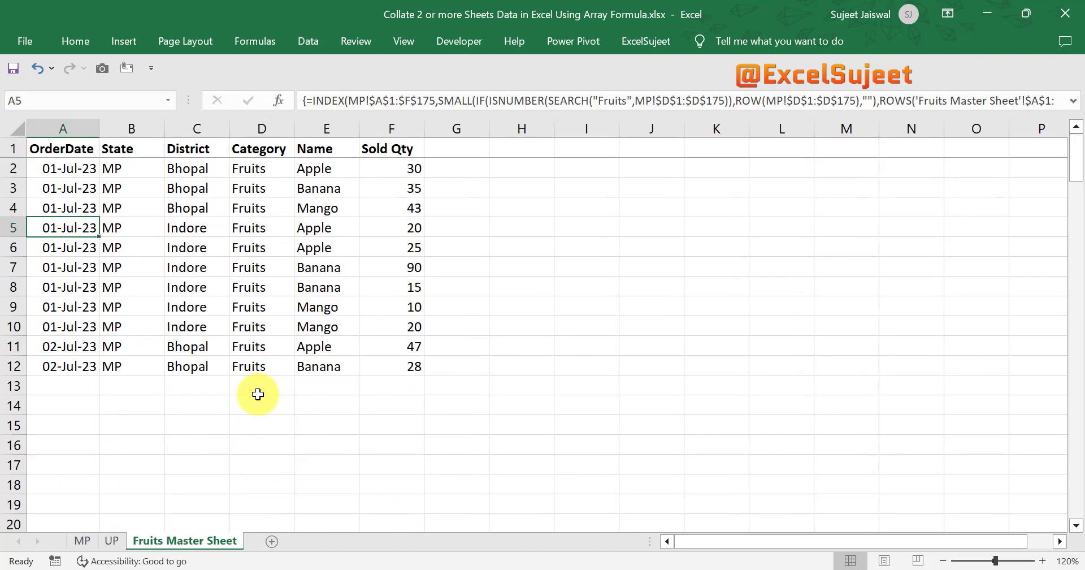
key("Up")
key("Up")
key("ctrl+Home")
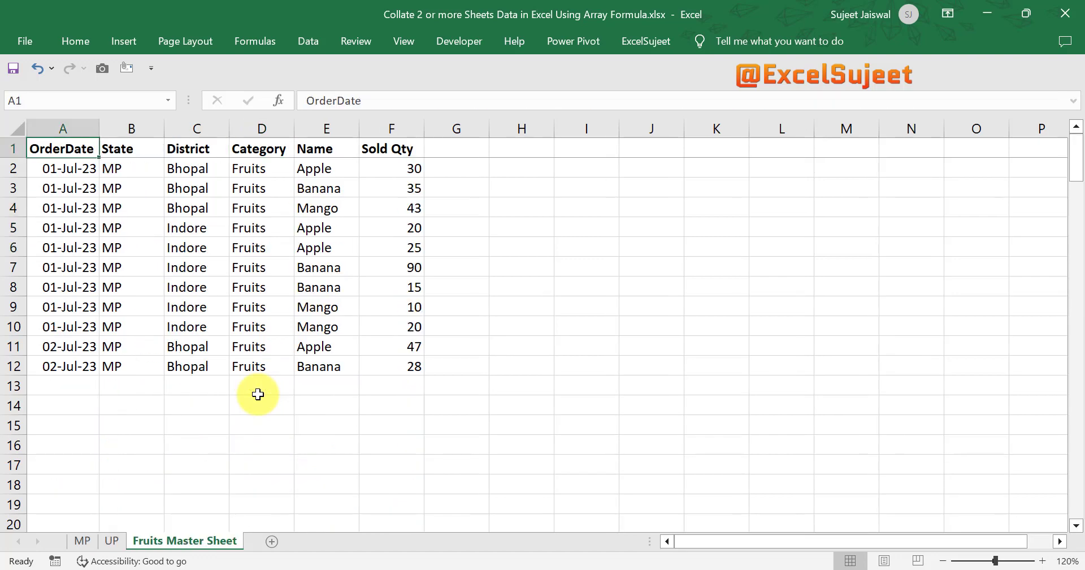
key("ctrl+g")
type("a")
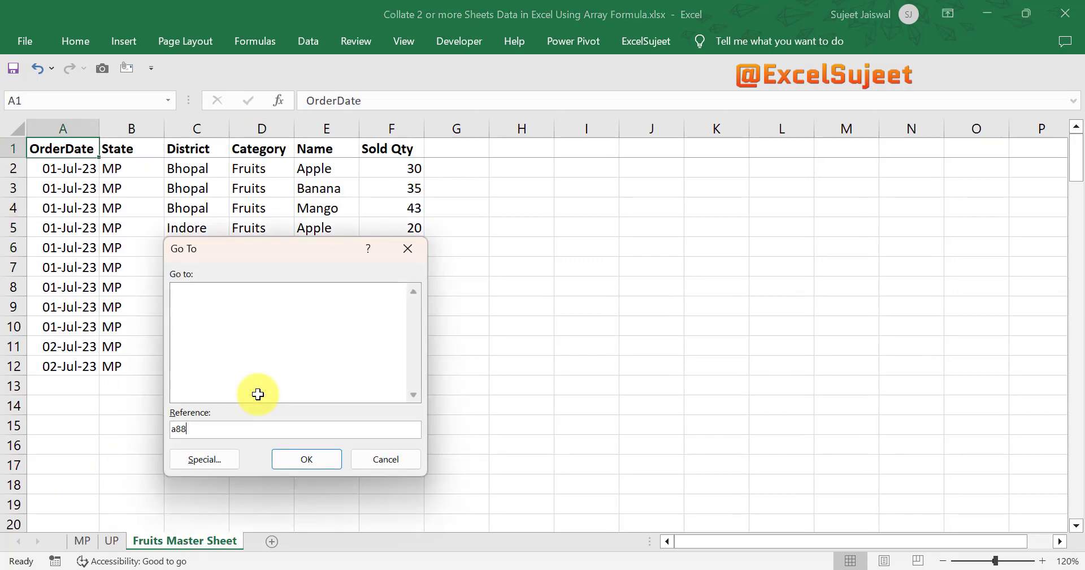
type("88")
key("Return")
key("shift+Right")
key("shift+Right")
key("shift+Right")
key("shift+Right")
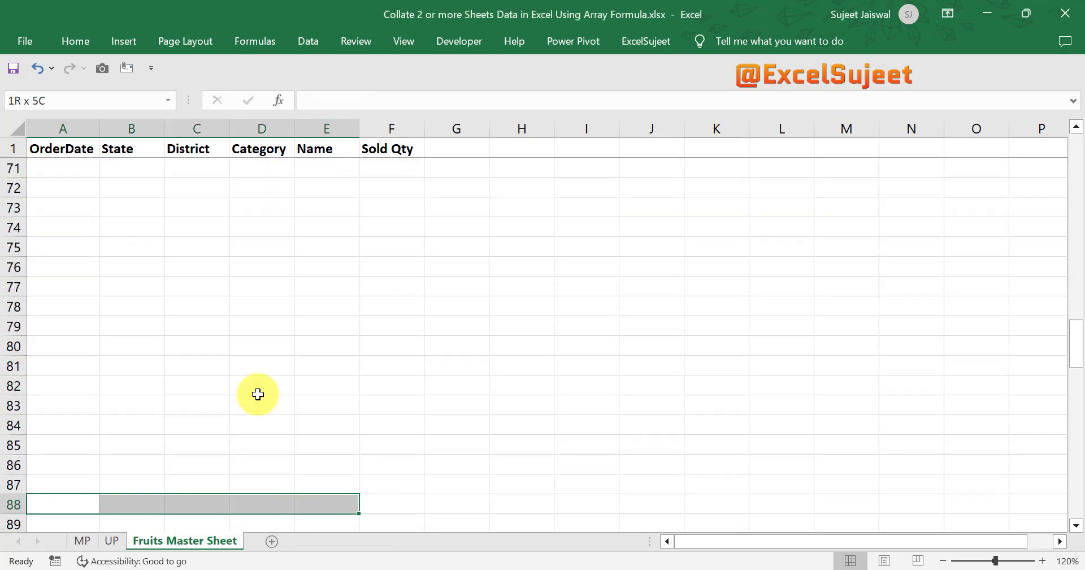
key("shift+Right")
key("ctrl+shift+Up")
key("ctrl+d")
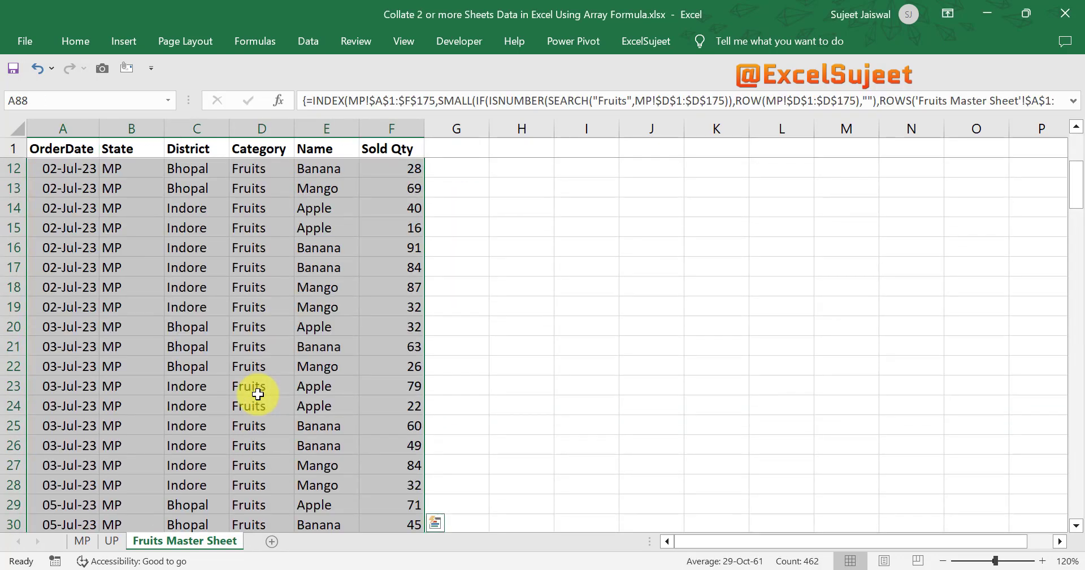
key("Down")
key("Up")
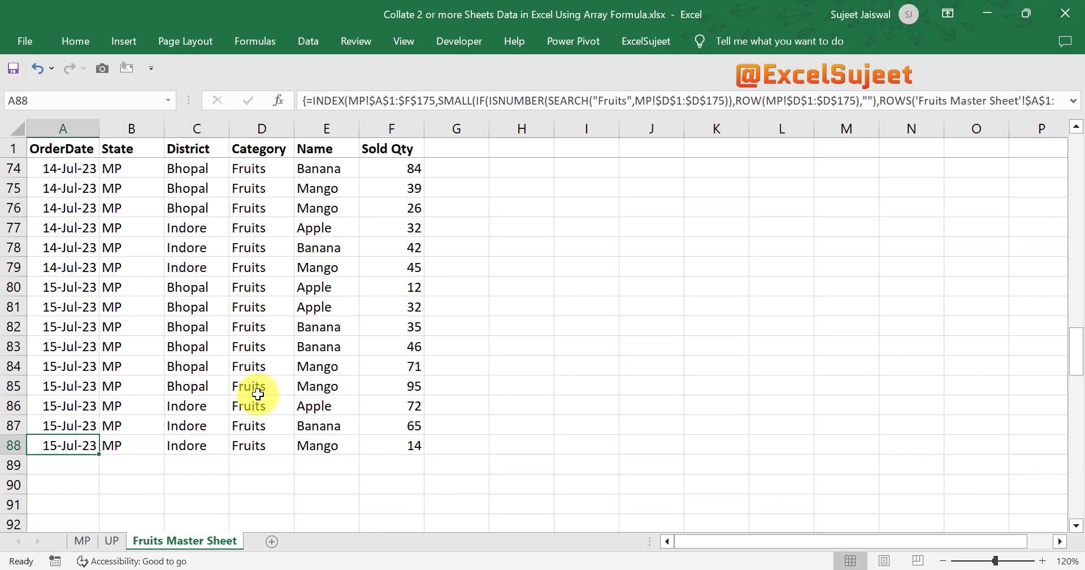
Step: Fill the formulas of A88:F88 down one more row to row 89
key("shift+Right")
key("shift+Right")
key("shift+Right")
key("shift+Right")
key("shift+Right")
key("shift+Down")
key("ctrl+d")
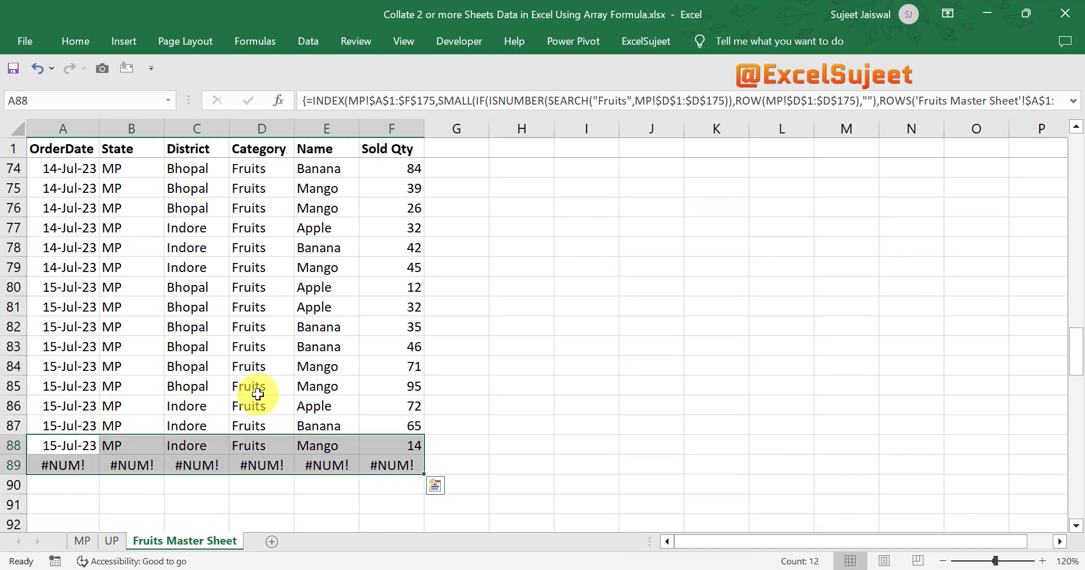
key("Down")
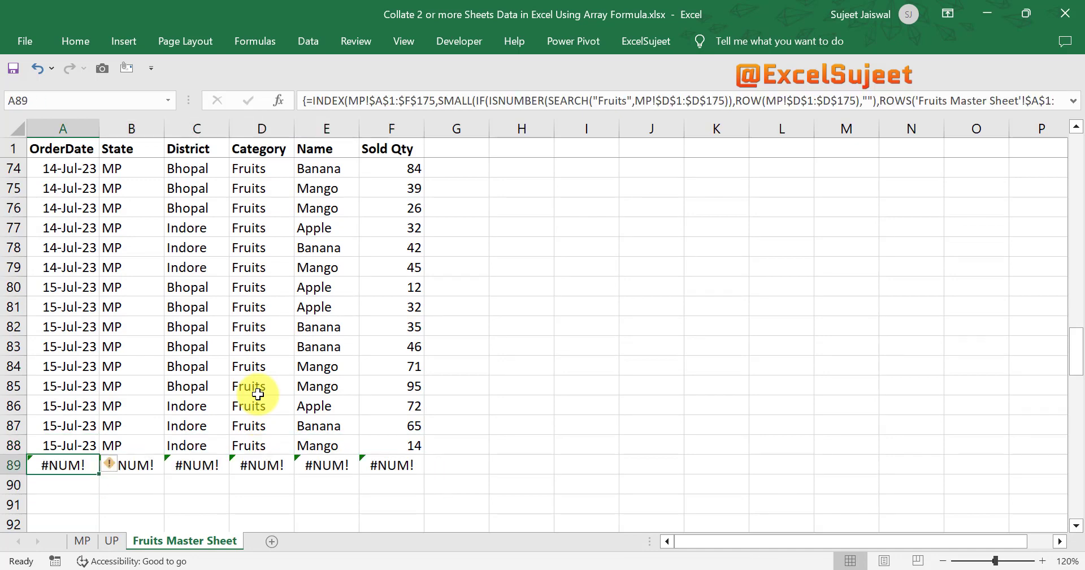
Step: Check the source records on the MP sheet and return to the end of the collated rows on Fruits Master Sheet
key("Page_Up")
key("ctrl+Page_Up")
key("ctrl+Page_Up")
key("Down")
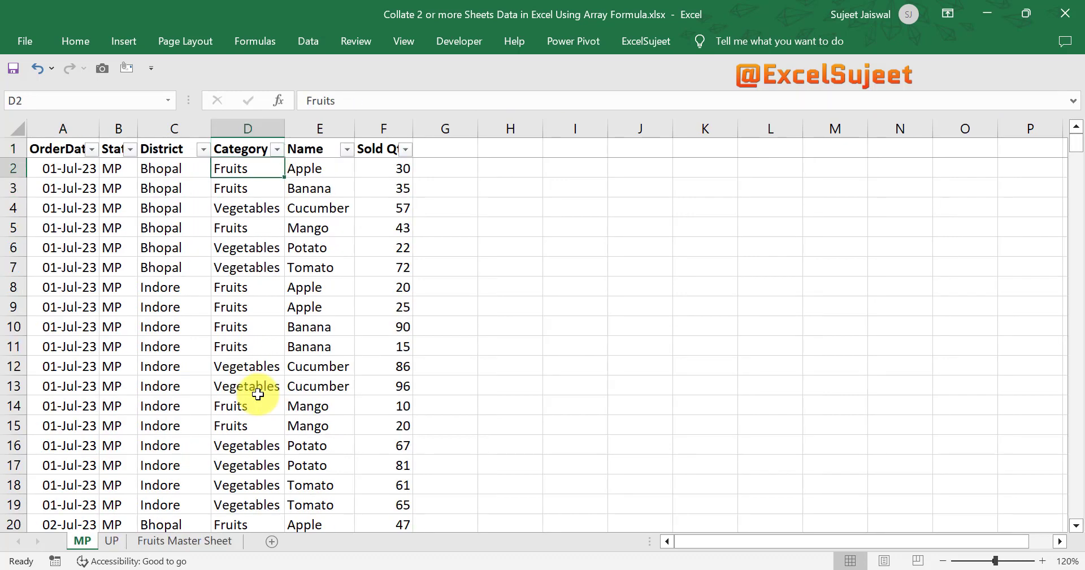
key("Up")
key("ctrl+Page_Down")
key("ctrl+Page_Down")
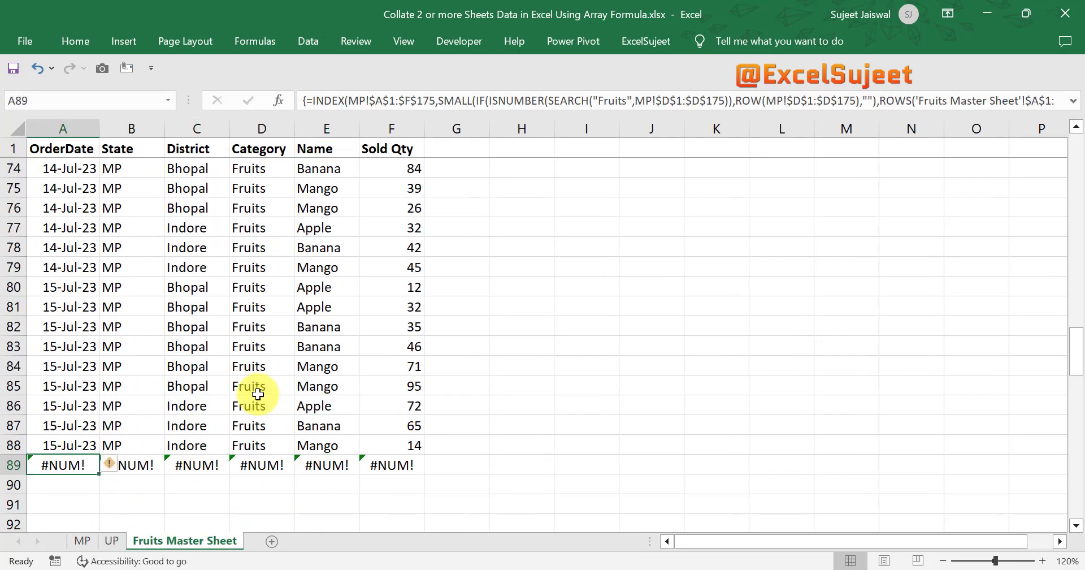
Step: Inspect the formulas in rows 88 and 89 and select the OrderDate cells from A88 up to the header to check their count
key("Down")
key("Up")
key("Up")
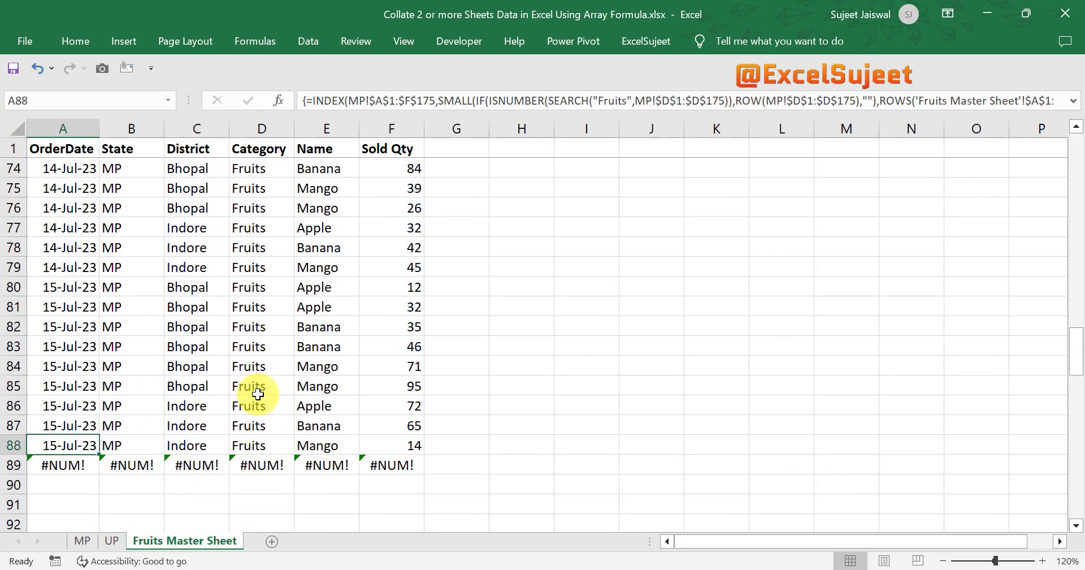
key("Down")
key("Up")
key("Down")
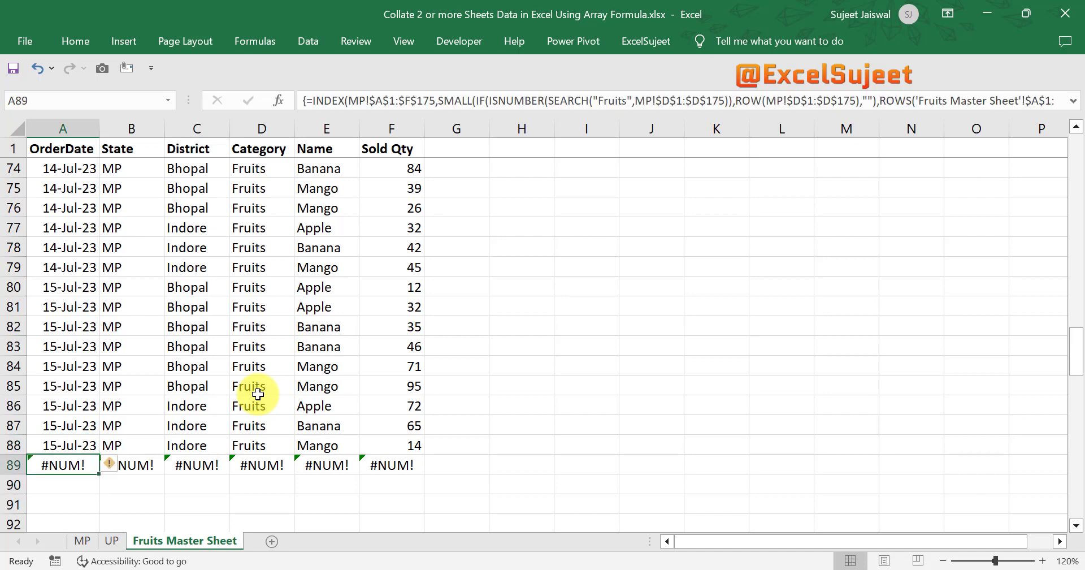
key("Right")
key("Left")
key("Up")
key("ctrl+shift+Up")
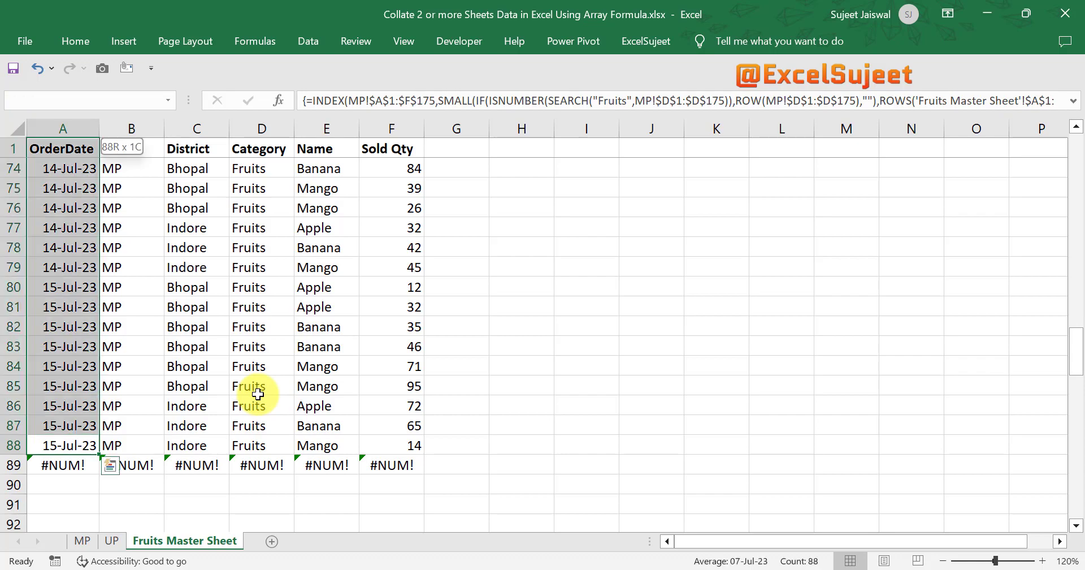
key("Down")
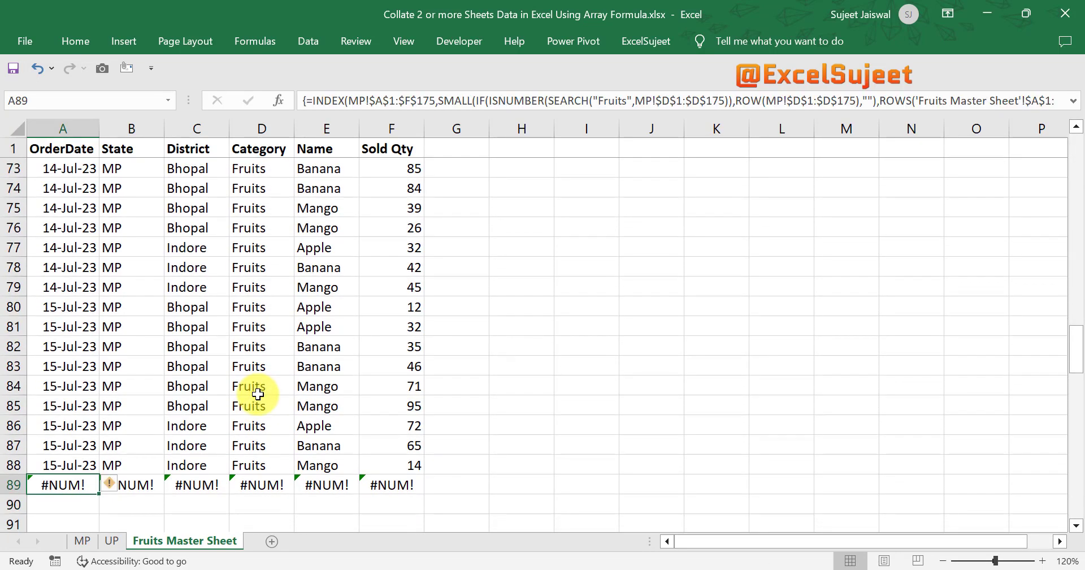
Step: Enlarge the formula bar and evaluate the SEARCH("Fruits",MP!$D$1:$D$175) part of cell A2's formula in place
key("ctrl+Up")
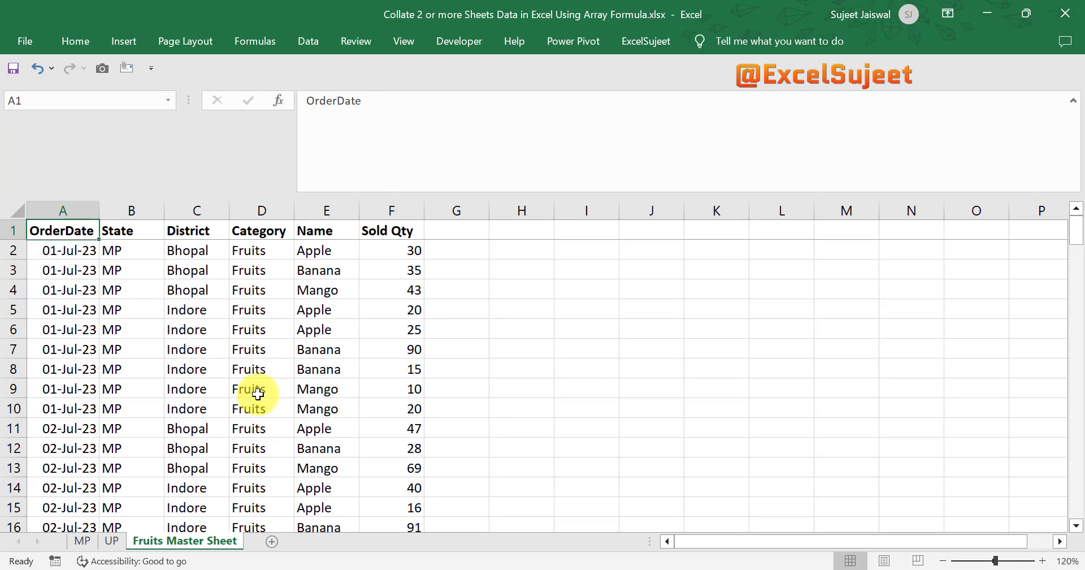
key("Down")
key("ctrl+shift+u")
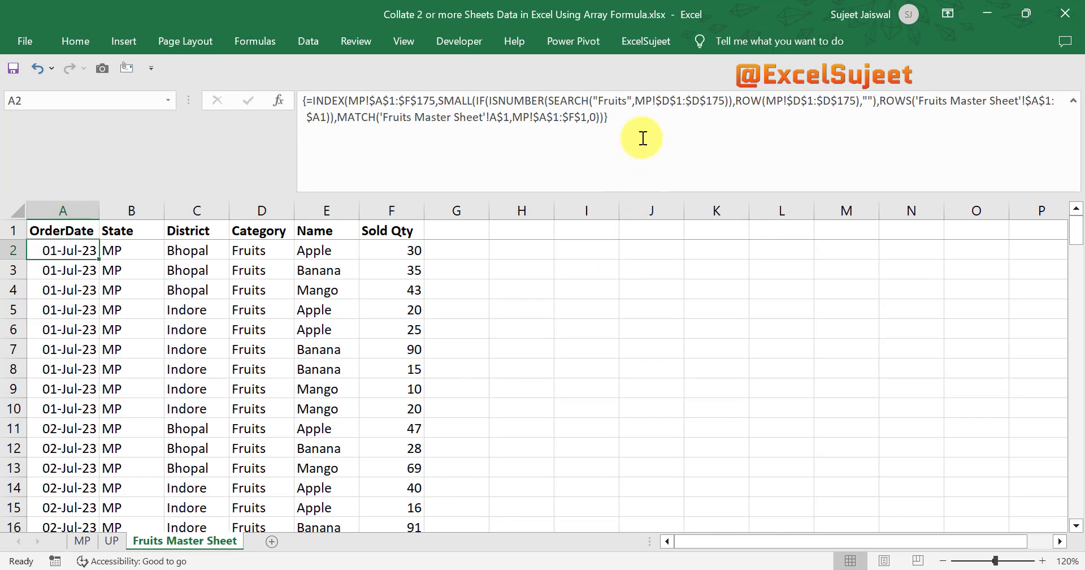
left_click(549, 101)
left_click_drag(549, 101, 728, 105)
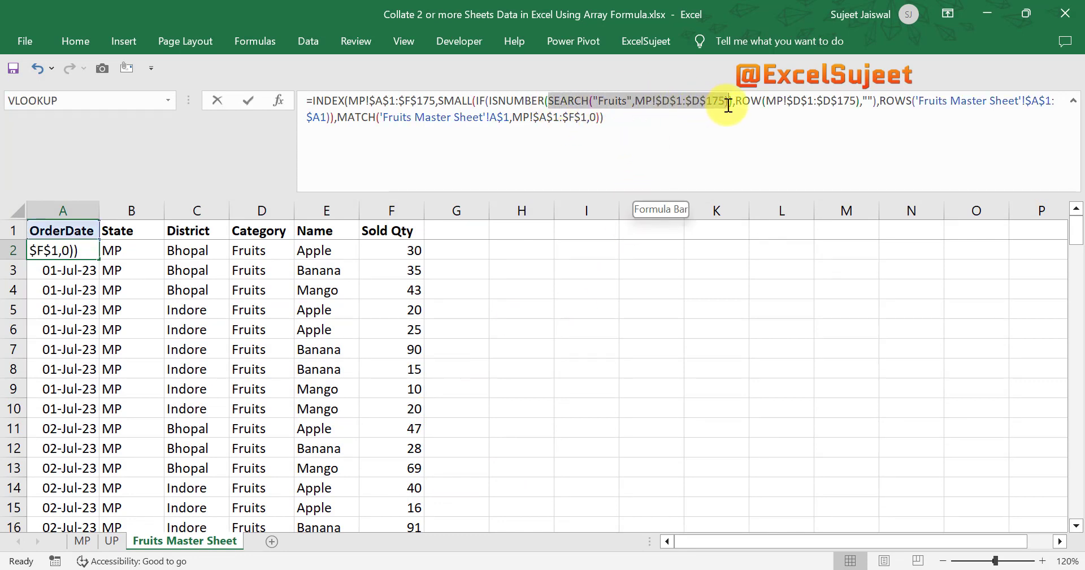
key("F9")
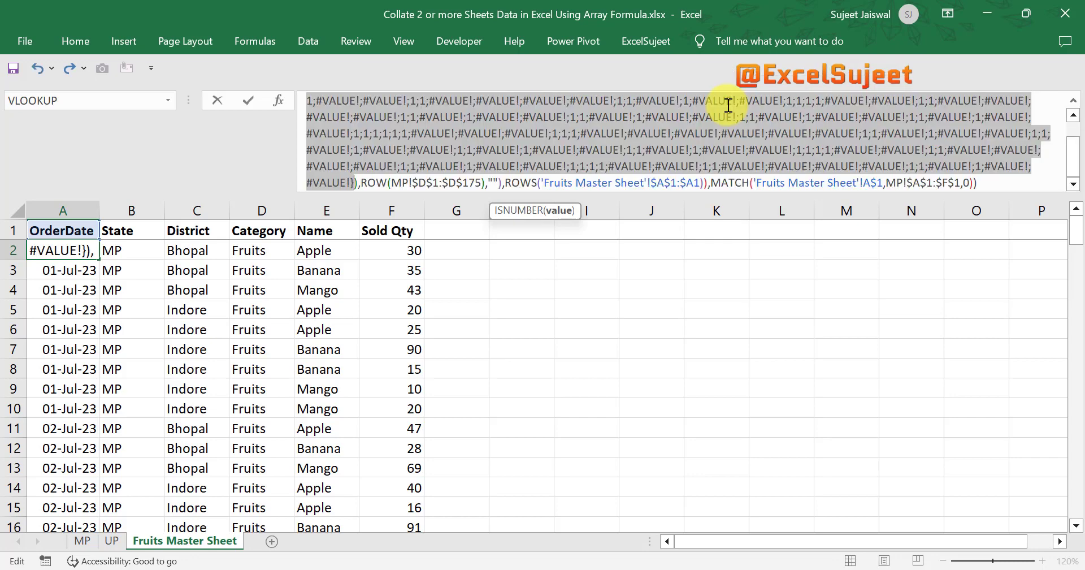
left_click_drag(651, 192, 654, 313)
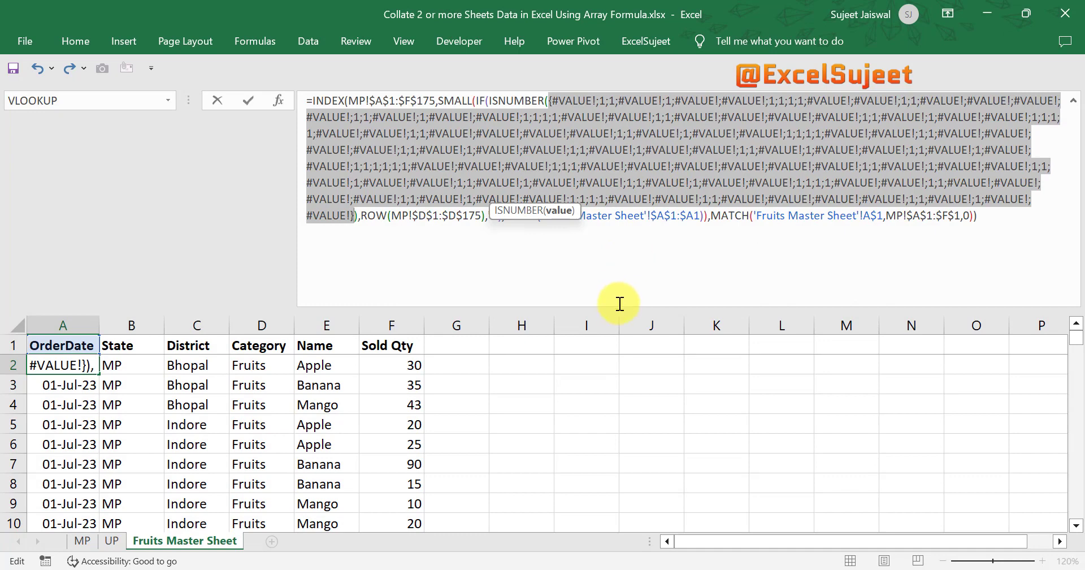
left_click(605, 116)
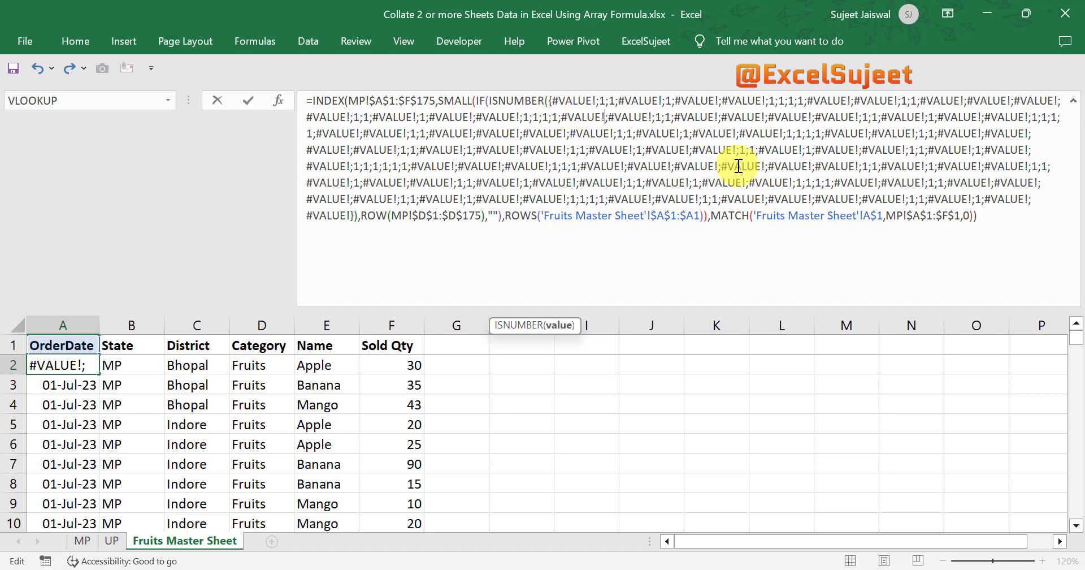
Step: Evaluate the ROW(MP!$D$1:$D$175) and ISNUMBER parts of A2's formula in place
left_click_drag(361, 215, 485, 215)
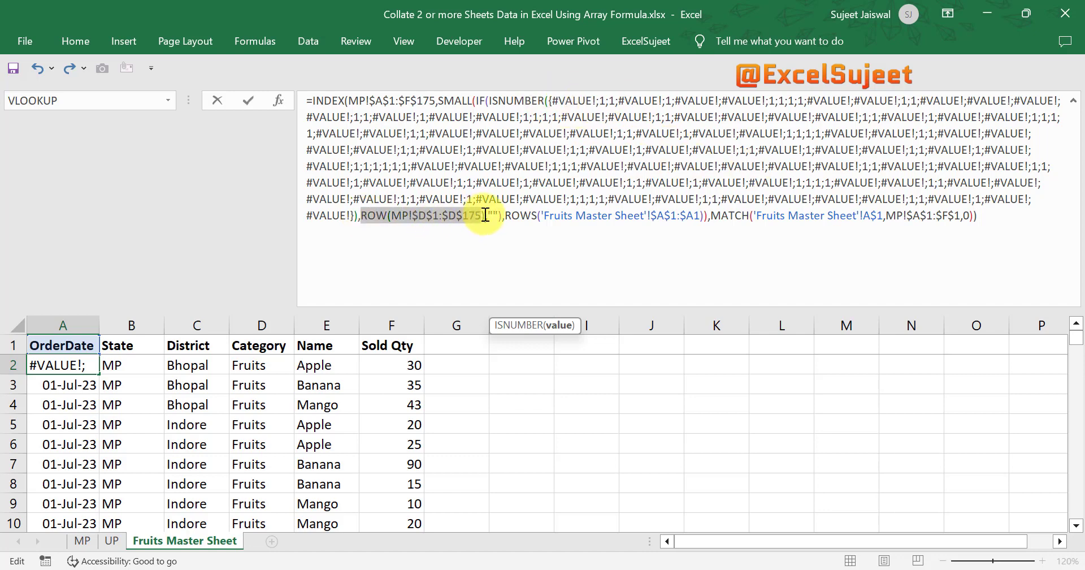
key("F9")
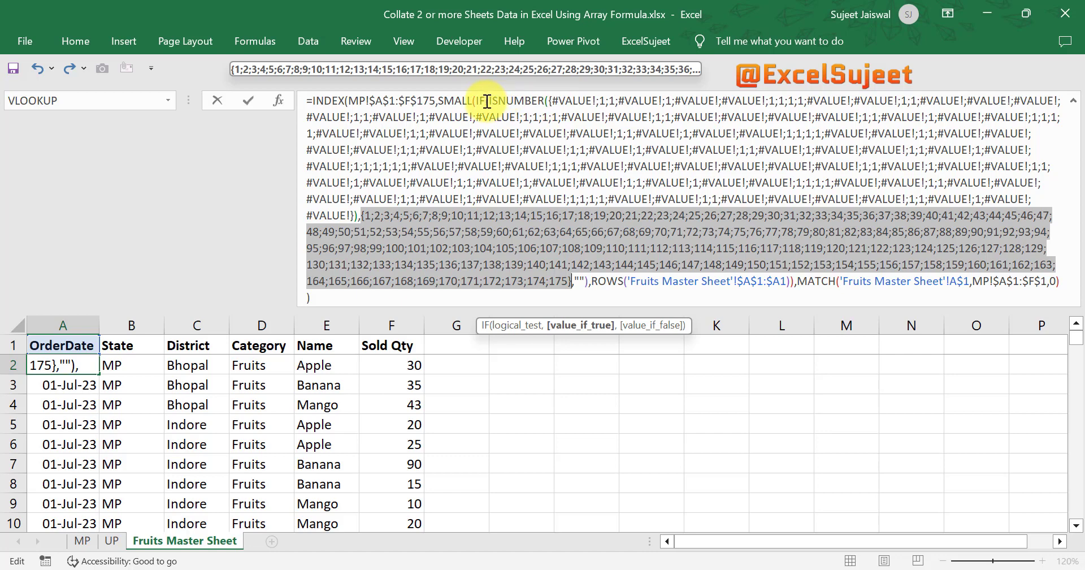
left_click_drag(478, 100, 590, 281)
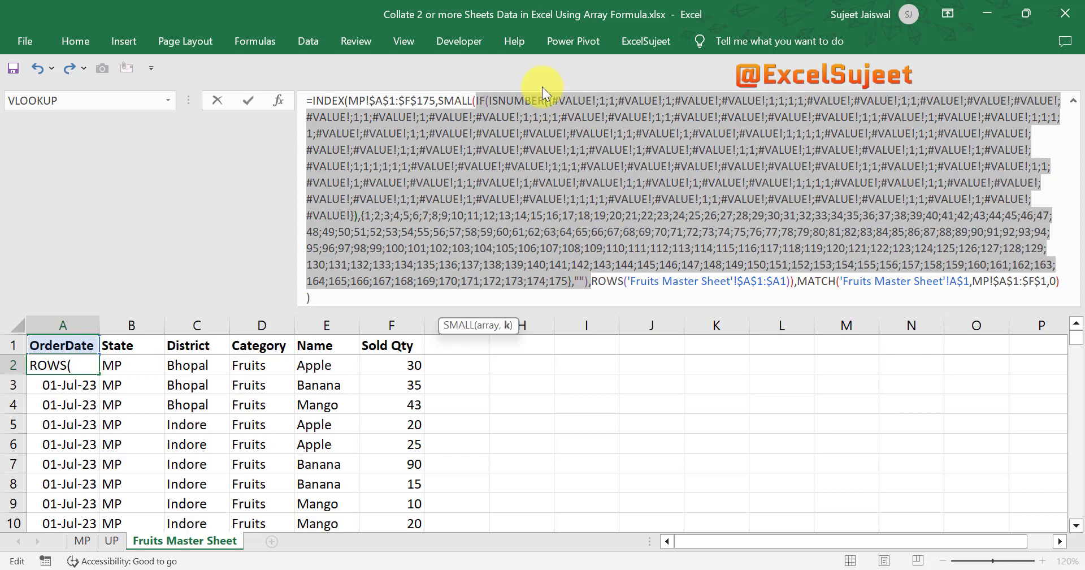
left_click(468, 105)
left_click_drag(489, 102, 359, 218)
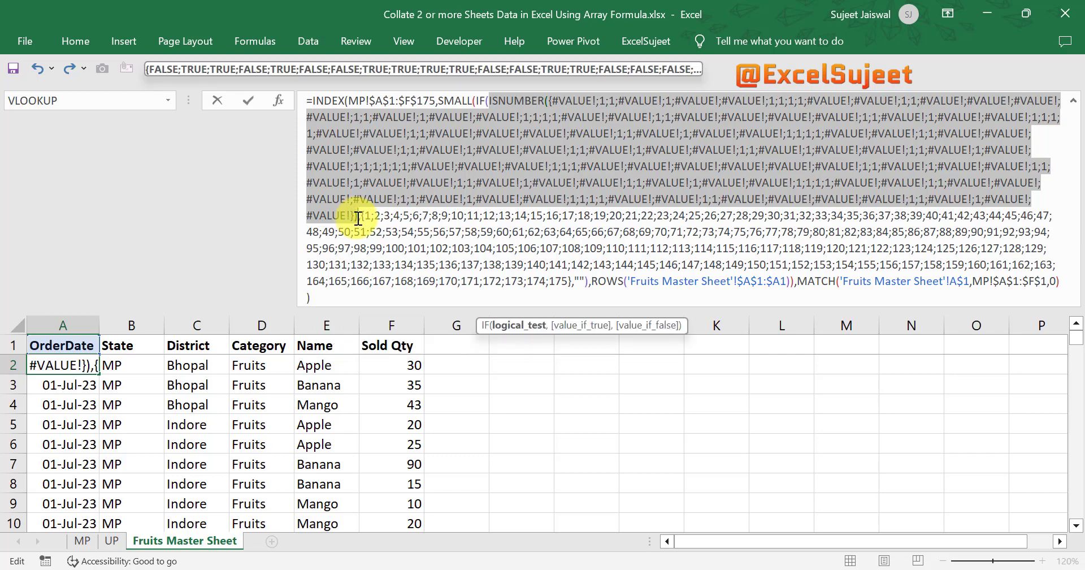
key("F9")
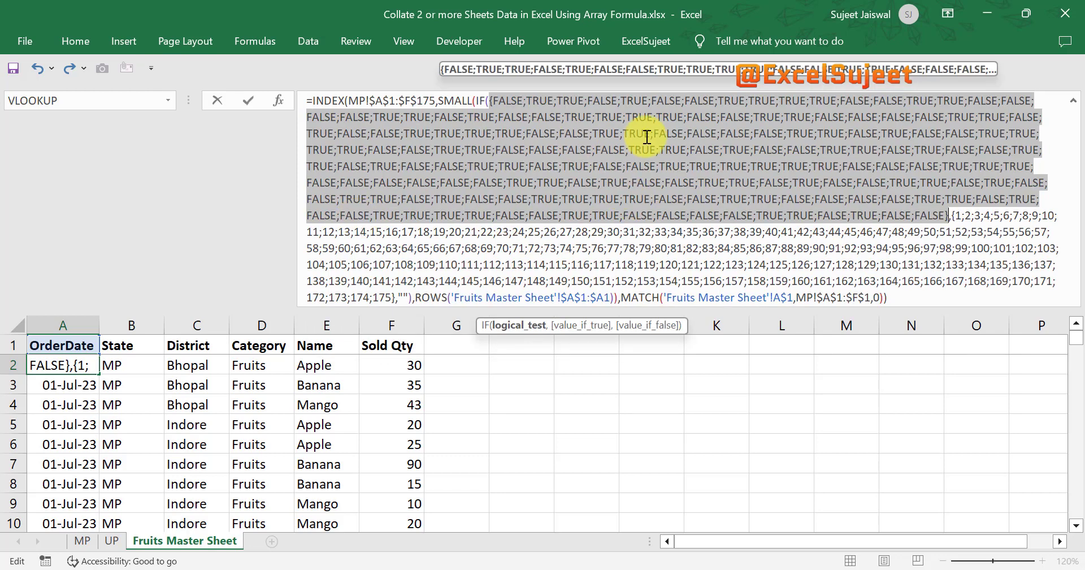
left_click(603, 107)
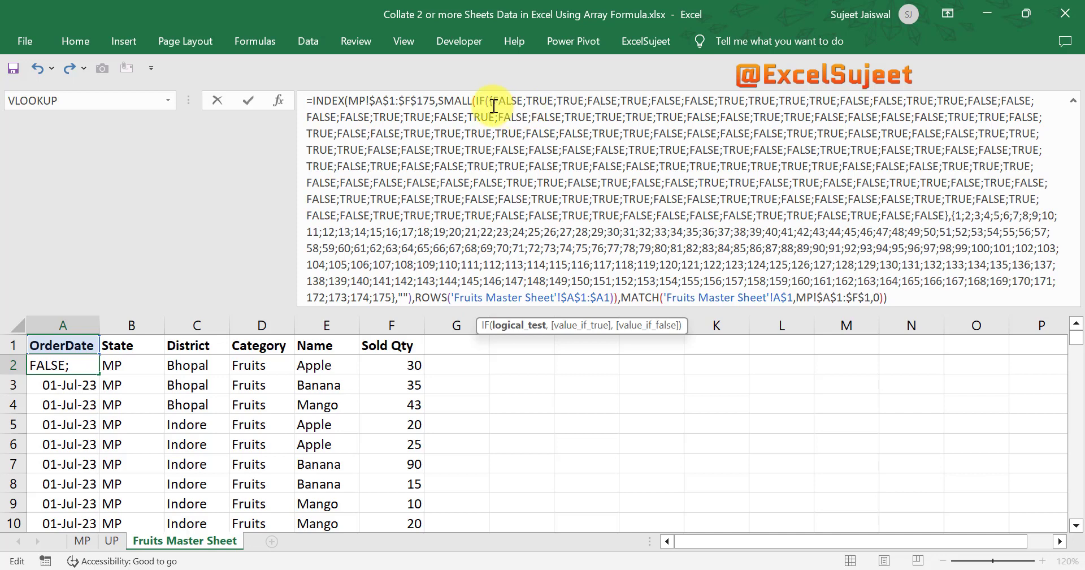
Step: Evaluate the whole IF function inside SMALL in A2's formula to examine its array of row numbers
left_click_drag(477, 101, 407, 297)
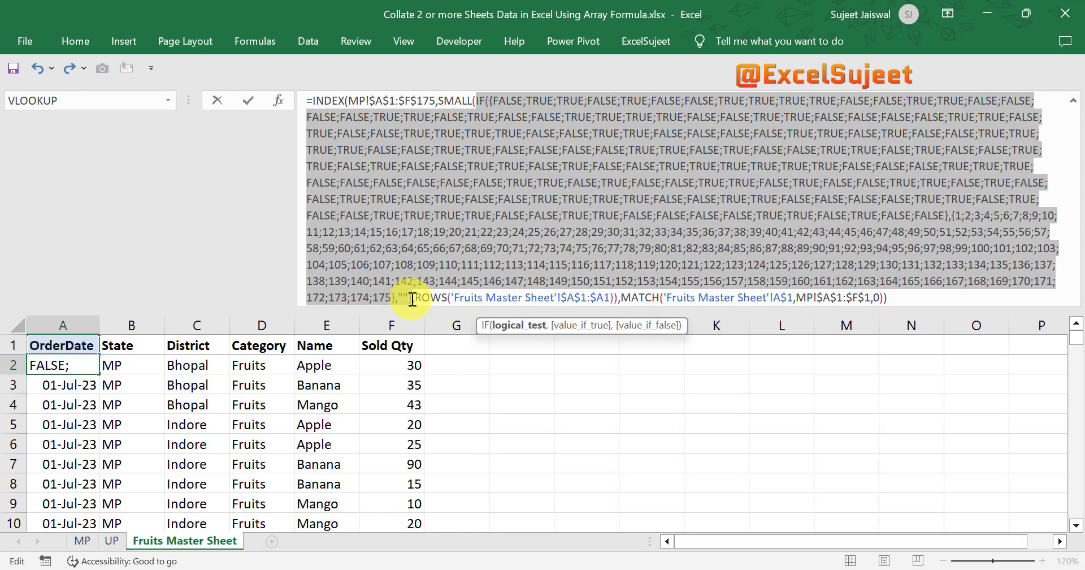
left_click_drag(413, 298, 413, 299)
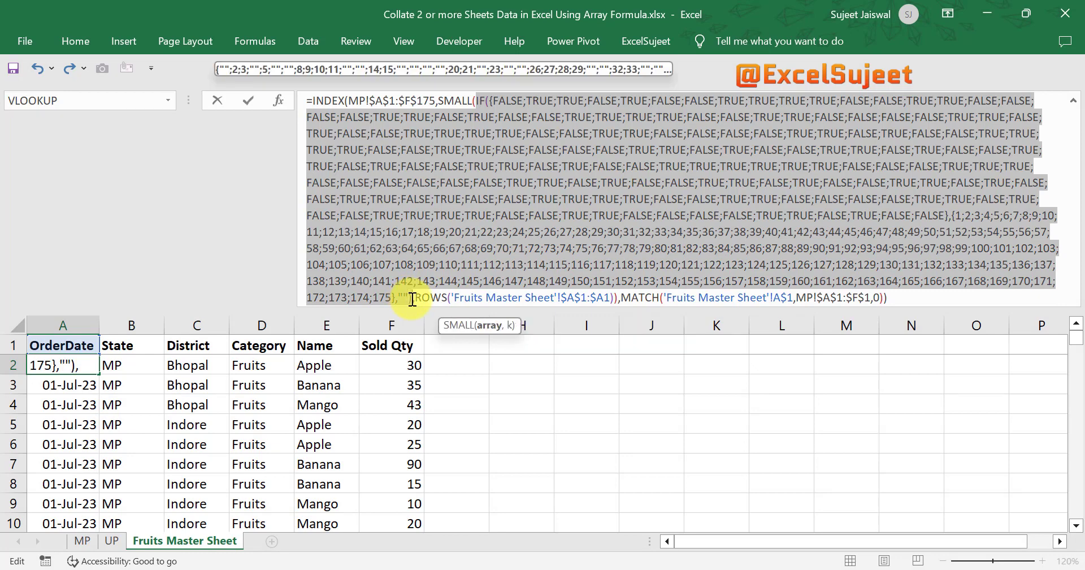
key("F9")
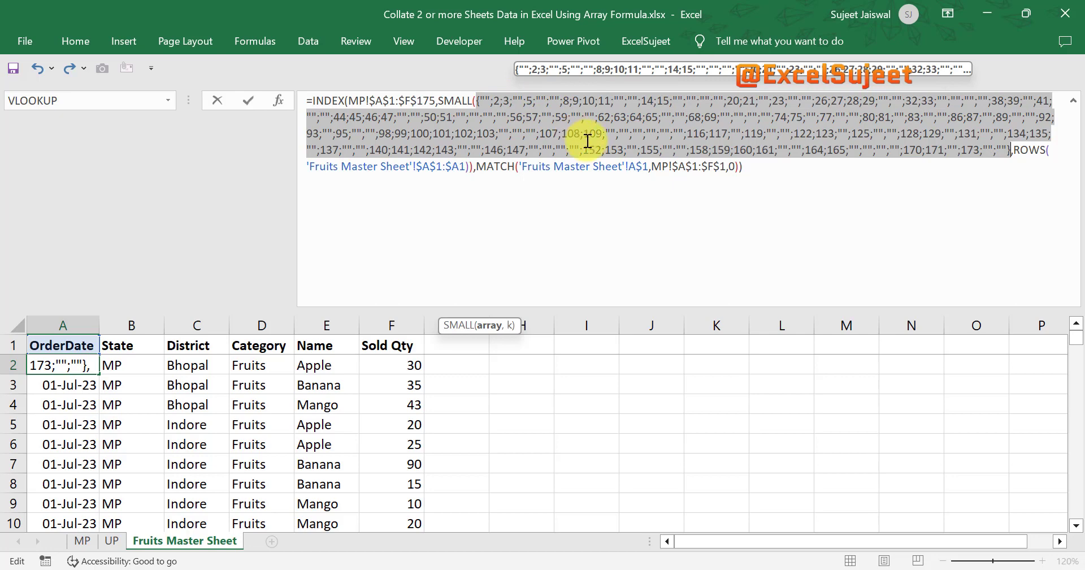
left_click(561, 104)
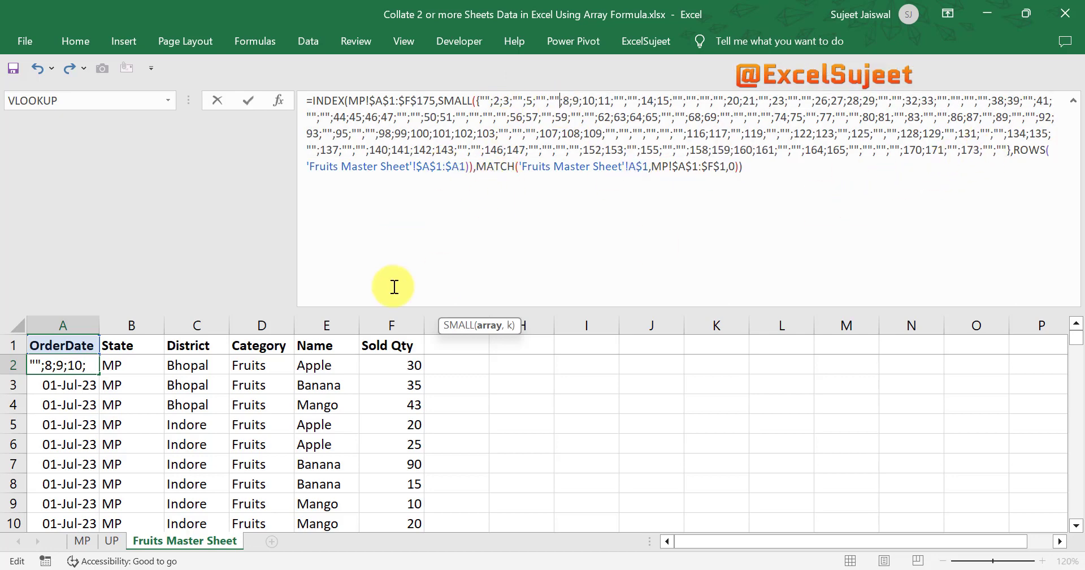
Step: Evaluate the ROWS('Fruits Master Sheet'!$A$1:$A1) argument and the complete SMALL function in A2's formula
left_click_drag(1015, 152, 467, 169)
left_click(470, 167)
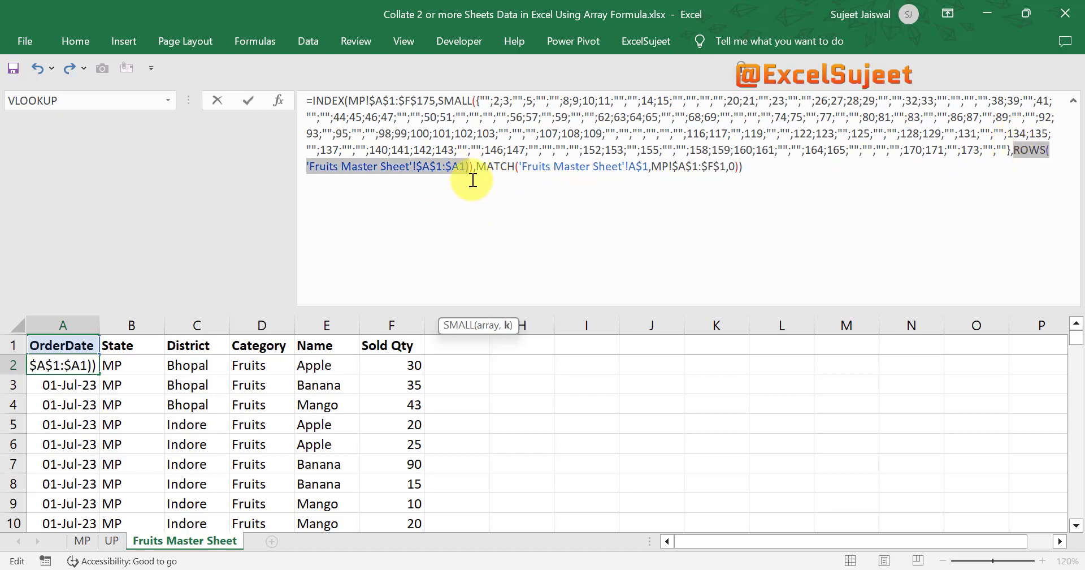
key("F9")
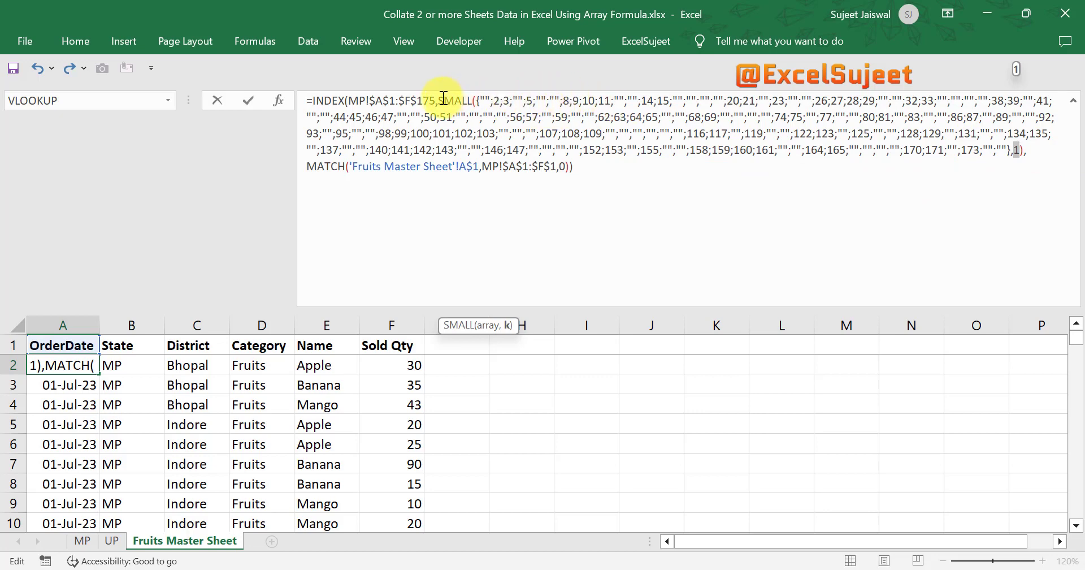
left_click_drag(438, 101, 1020, 154)
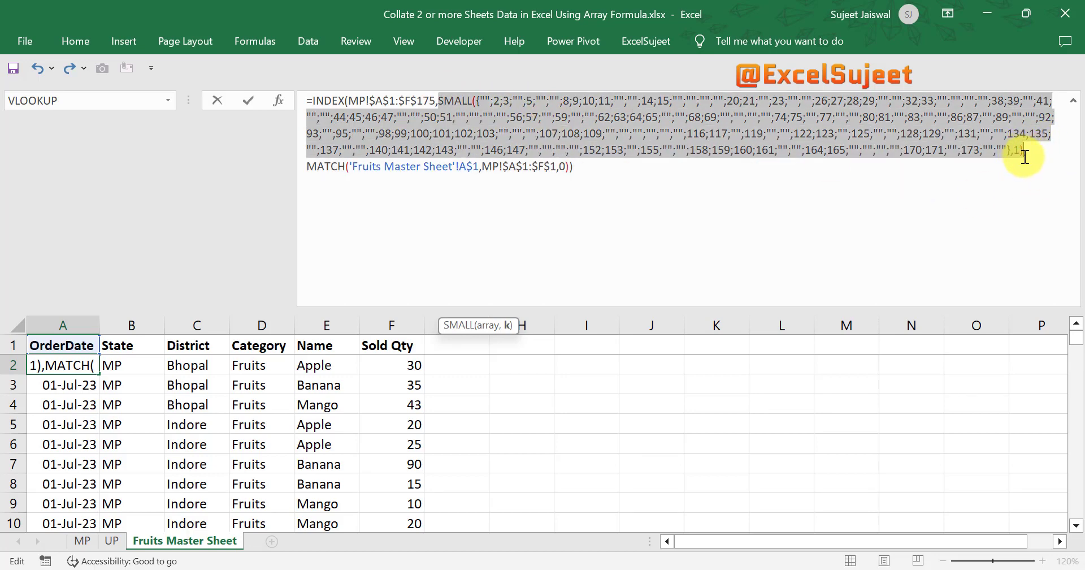
type("2")
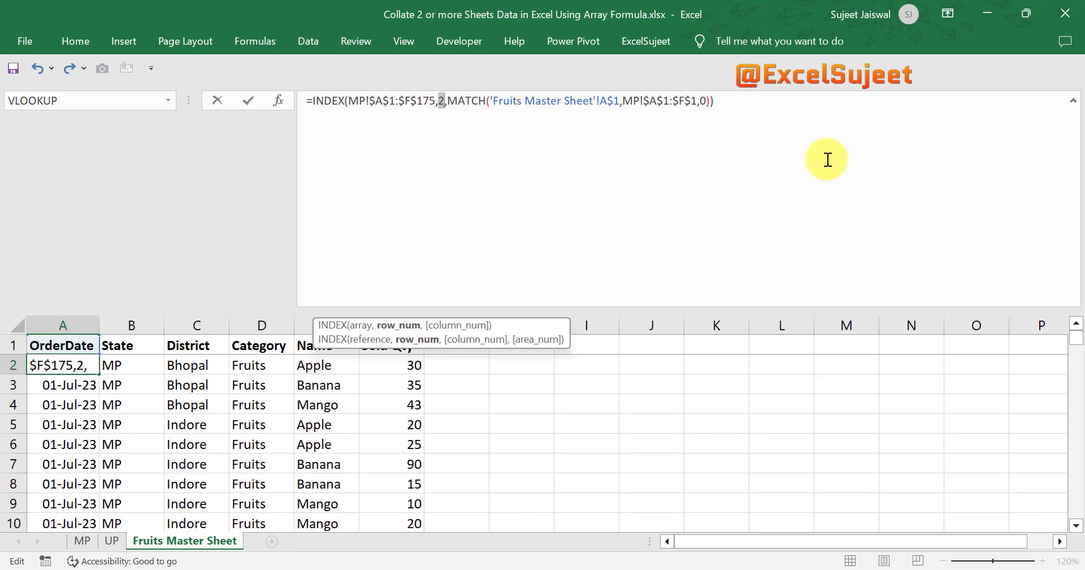
Step: Evaluate the MATCH('Fruits Master Sheet'!A$1,MP!$A$1:$F$1,0) part of A2's formula in place
left_click(474, 102)
left_click_drag(447, 102, 715, 103)
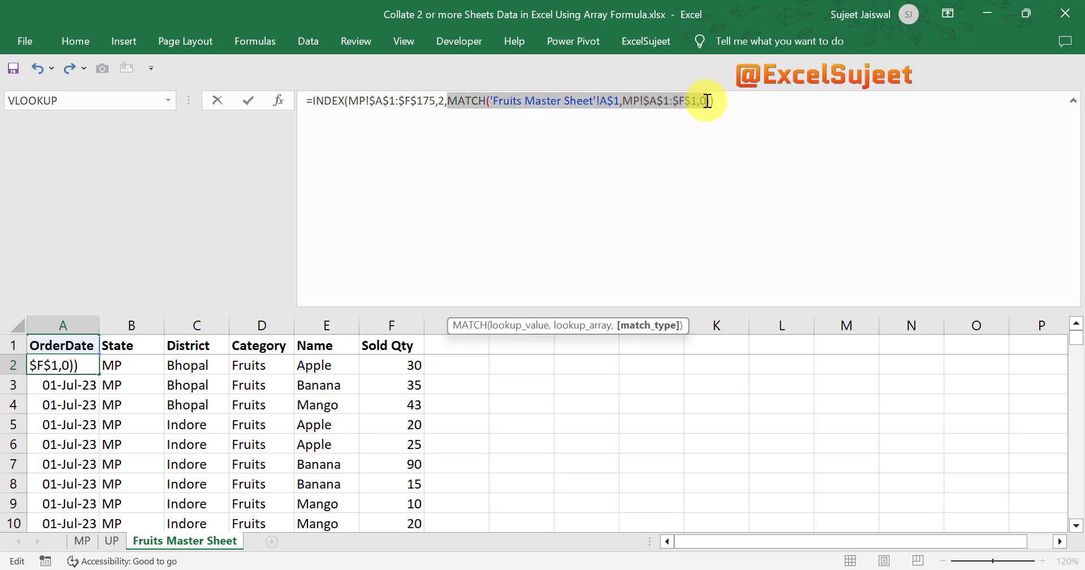
key("F9")
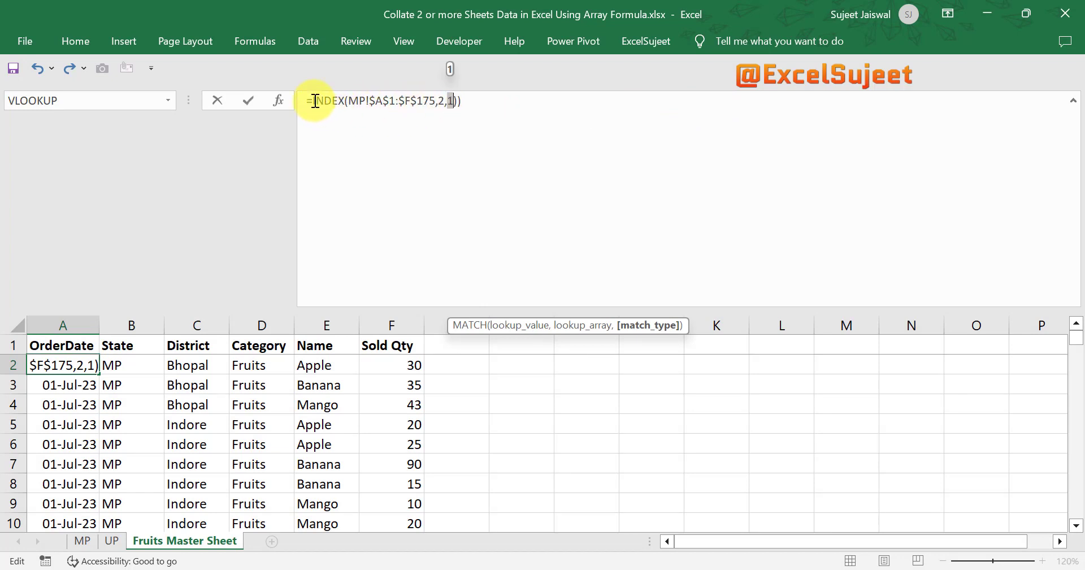
Step: Try to evaluate the whole INDEX function in A2's formula with the closing parentheses included
left_click_drag(315, 100, 515, 101)
key("F9")
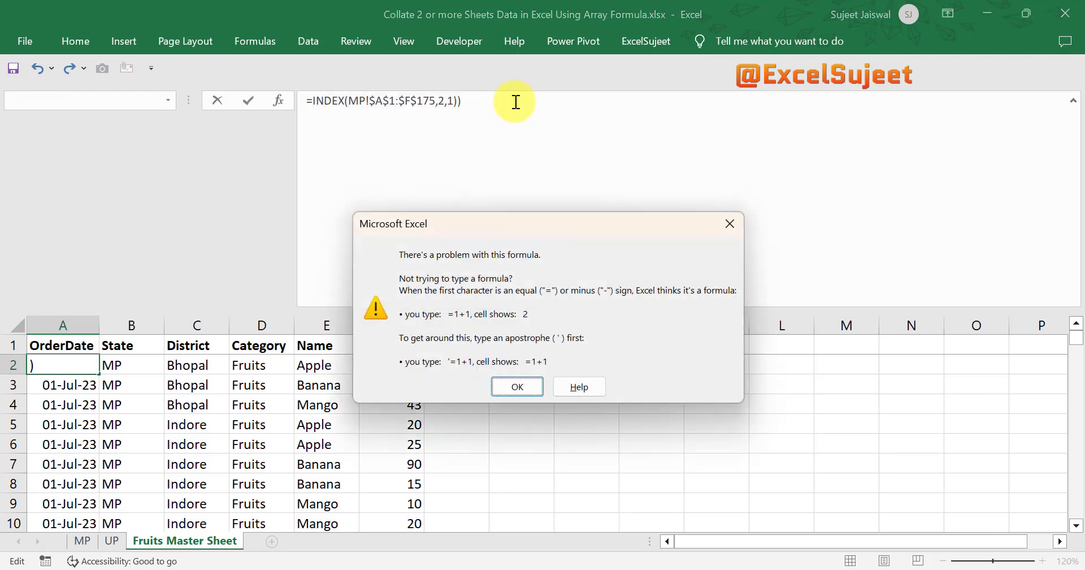
key("Return")
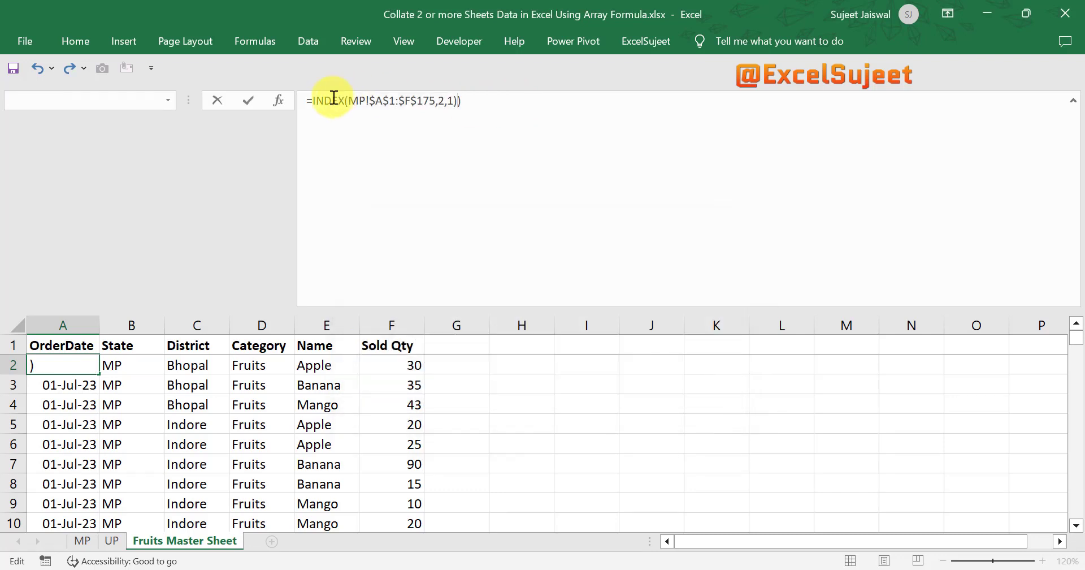
Step: Evaluate INDEX(MP!$A$1:$F$175,2,1) in A2 without the surplus closing parenthesis, and restore the original array formula
left_click_drag(311, 101, 456, 100)
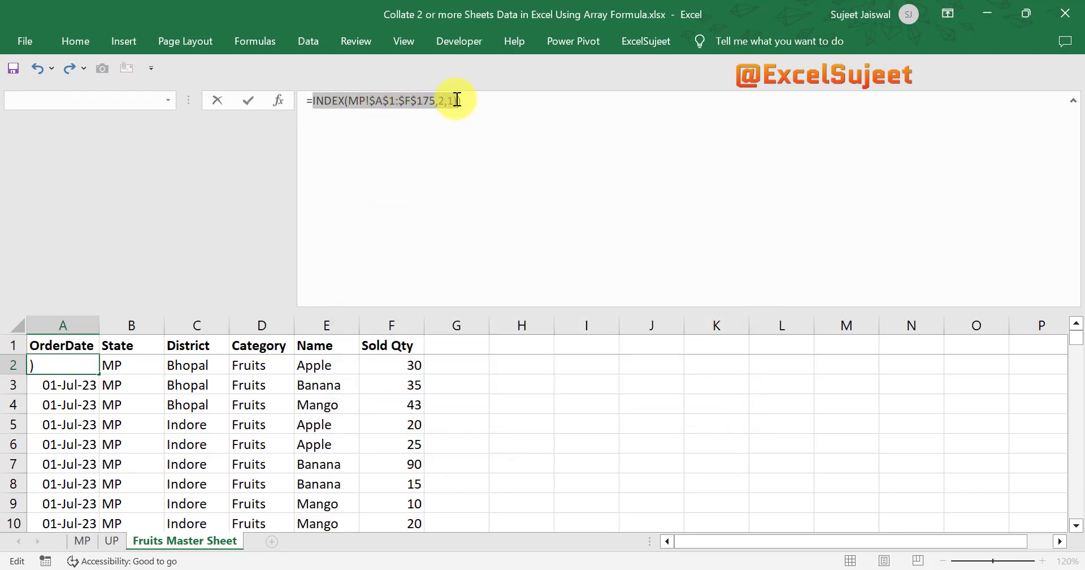
left_click(467, 102)
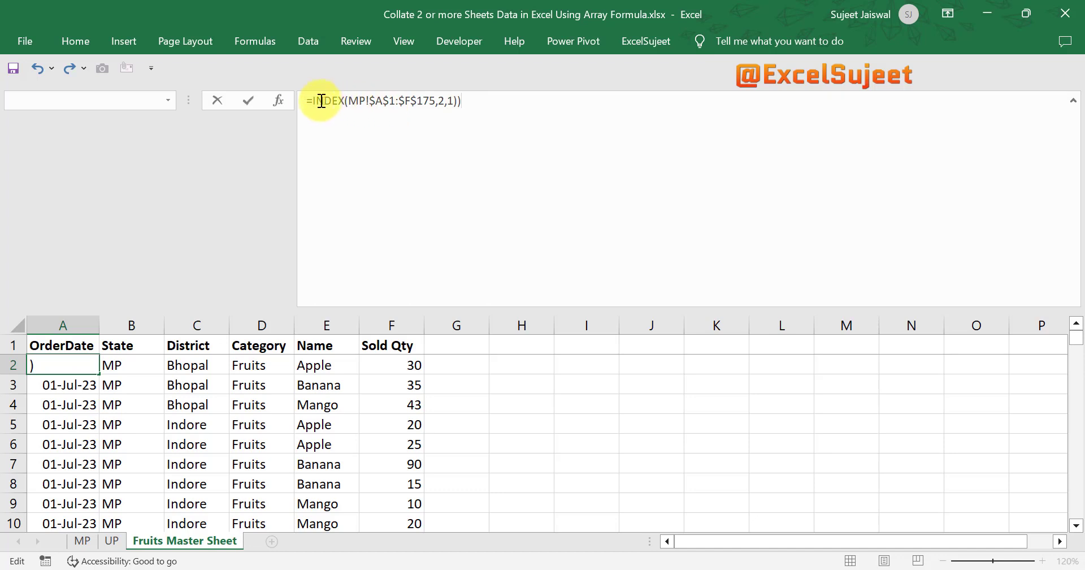
key("BackSpace")
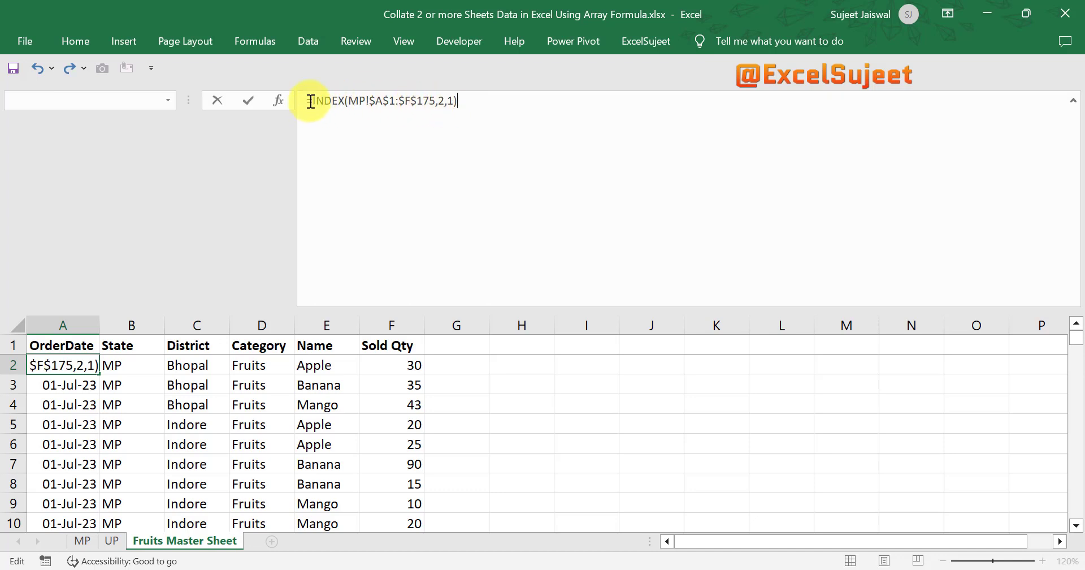
left_click_drag(312, 103, 572, 141)
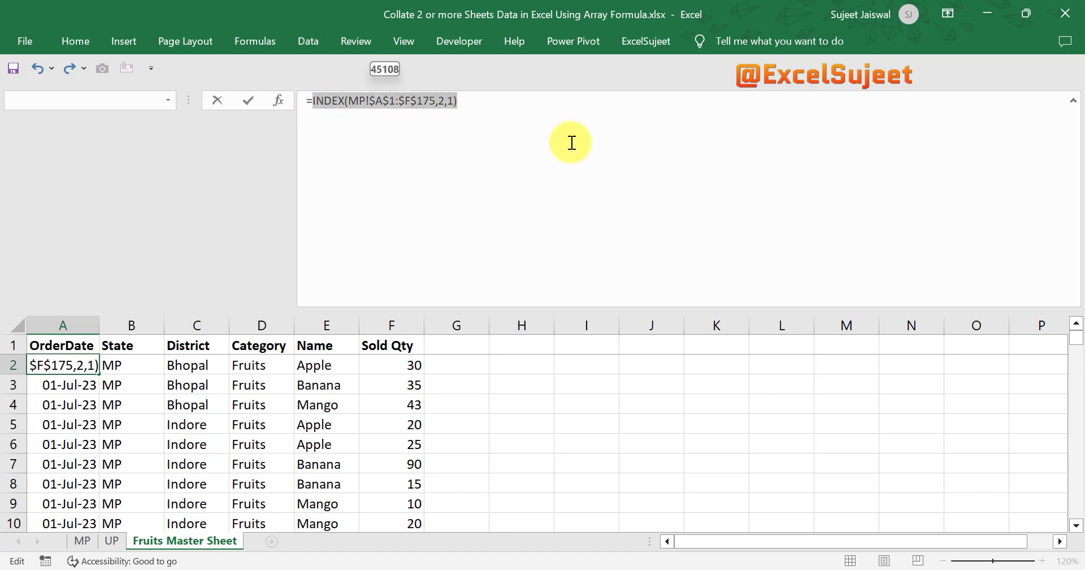
key("F9")
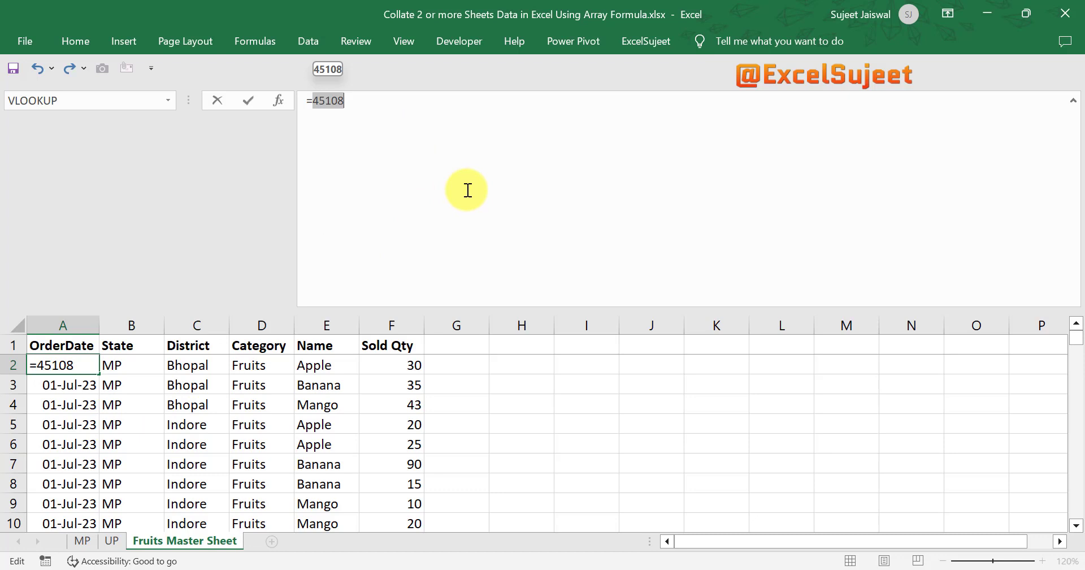
key("Escape")
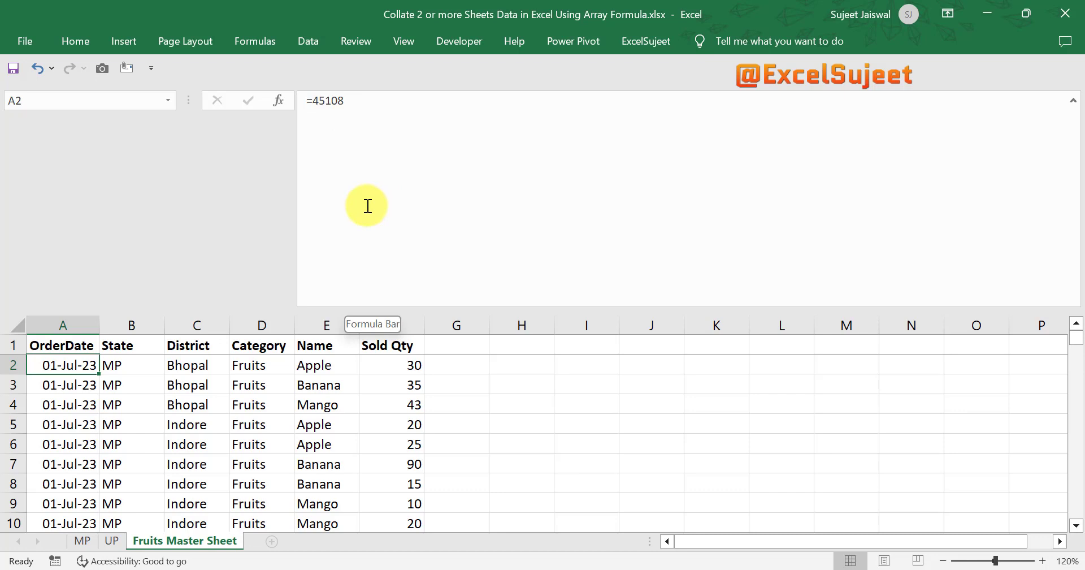
key("ctrl+z")
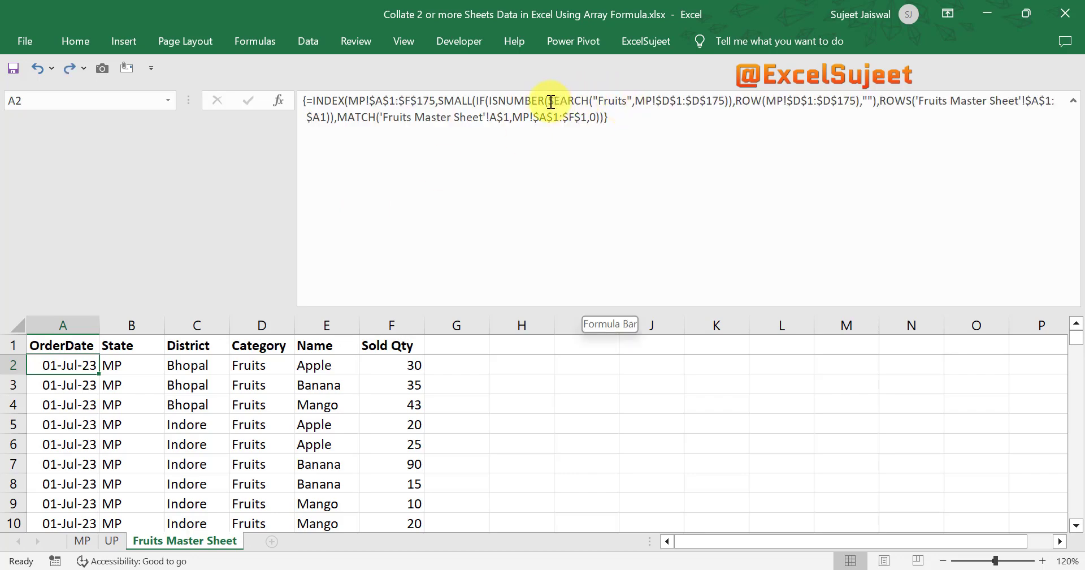
Step: Replace the SEARCH("Fruits",MP!$D$1:$D$175) part of A2's formula with its evaluated array, and undo the change
left_click_drag(548, 102, 729, 102)
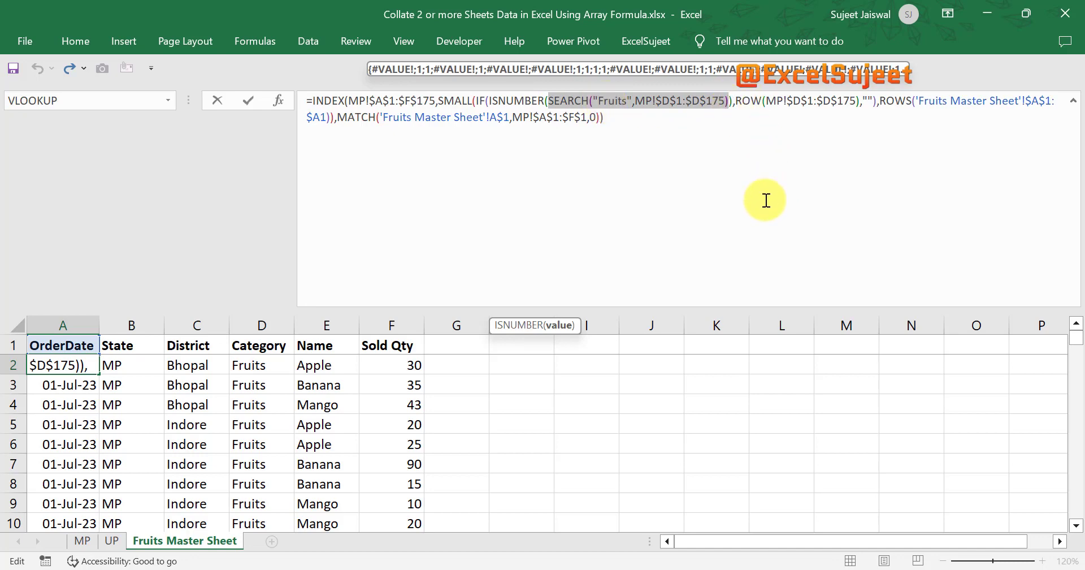
key("F9")
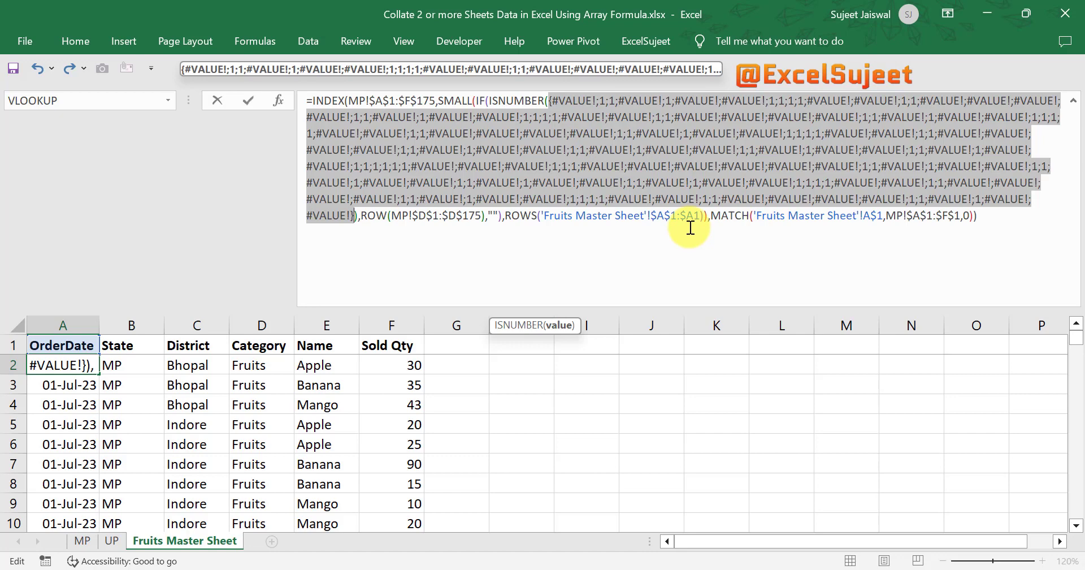
key("Return")
key("Up")
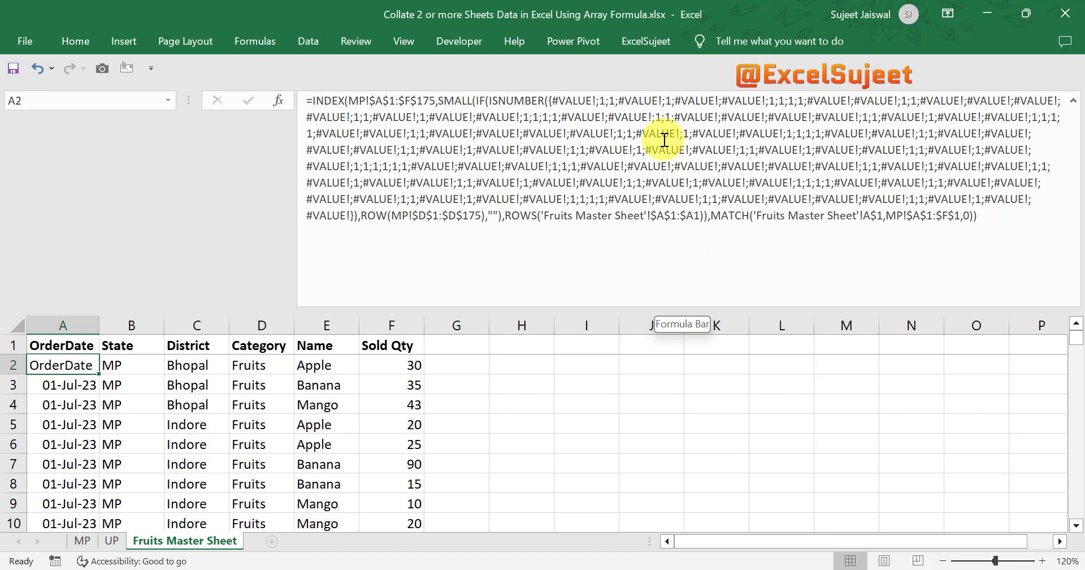
key("ctrl+z")
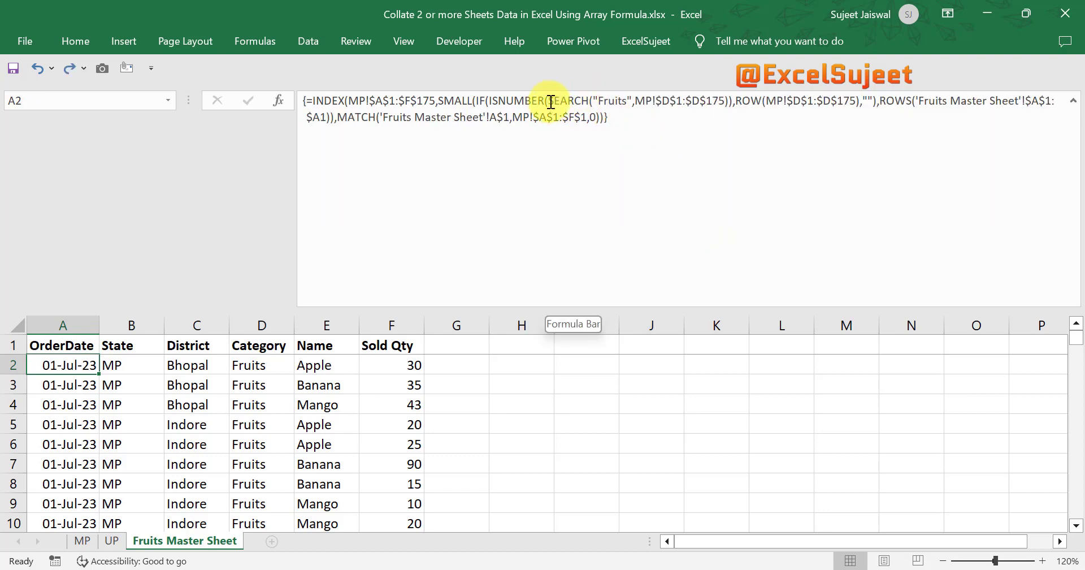
Step: Evaluate the SEARCH("Fruits",MP!$D$1:$D$175) part of A2's formula again and discard the evaluation
left_click_drag(550, 101, 727, 103)
key("F9")
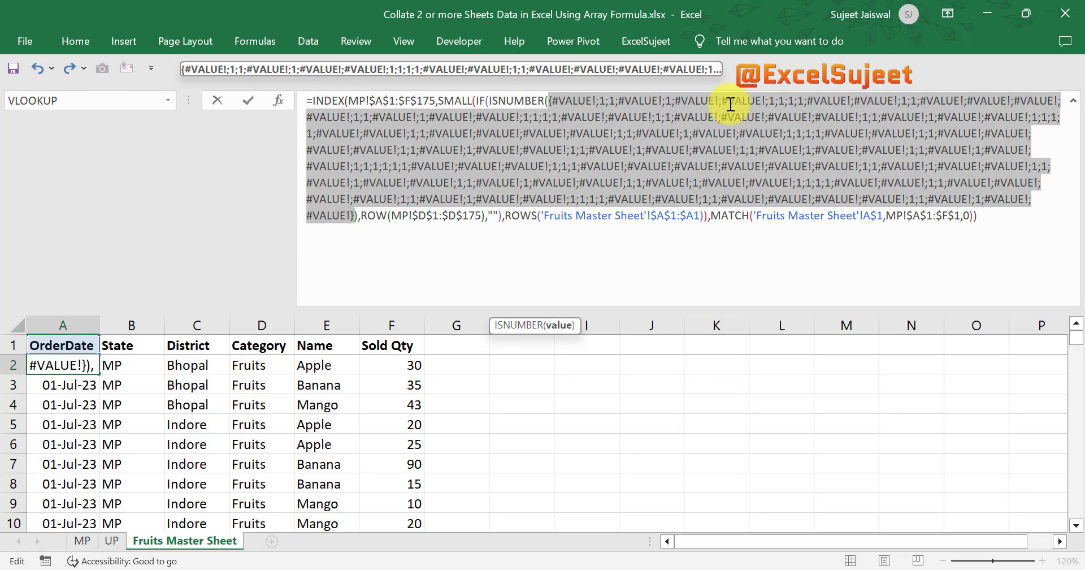
key("Escape")
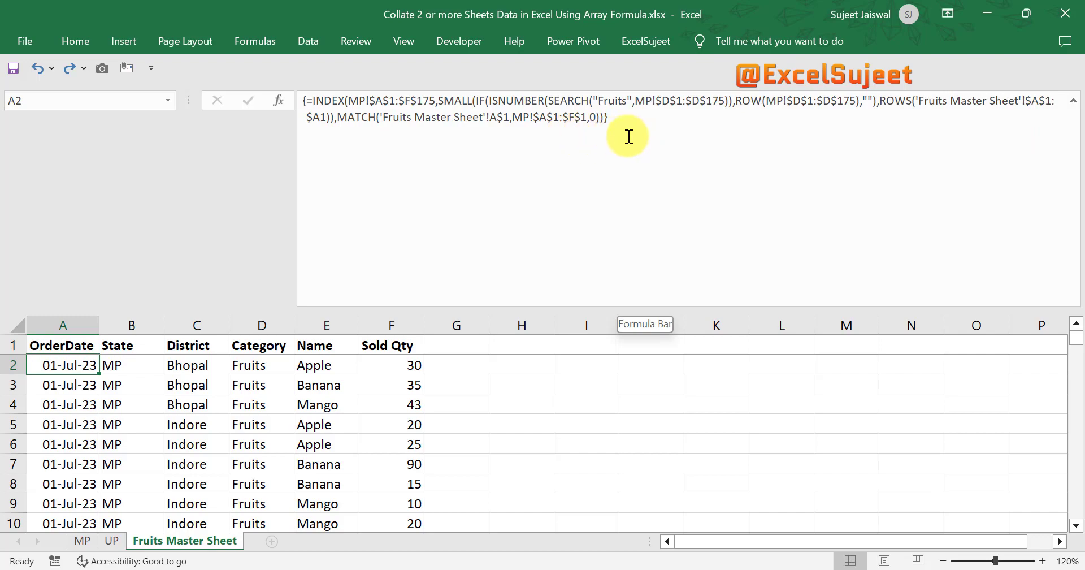
Step: Collapse the formula bar and examine the collated rows of Fruits Master Sheet from the header to the last row
key("ctrl+shift+u")
key("ctrl+Down")
key("Down")
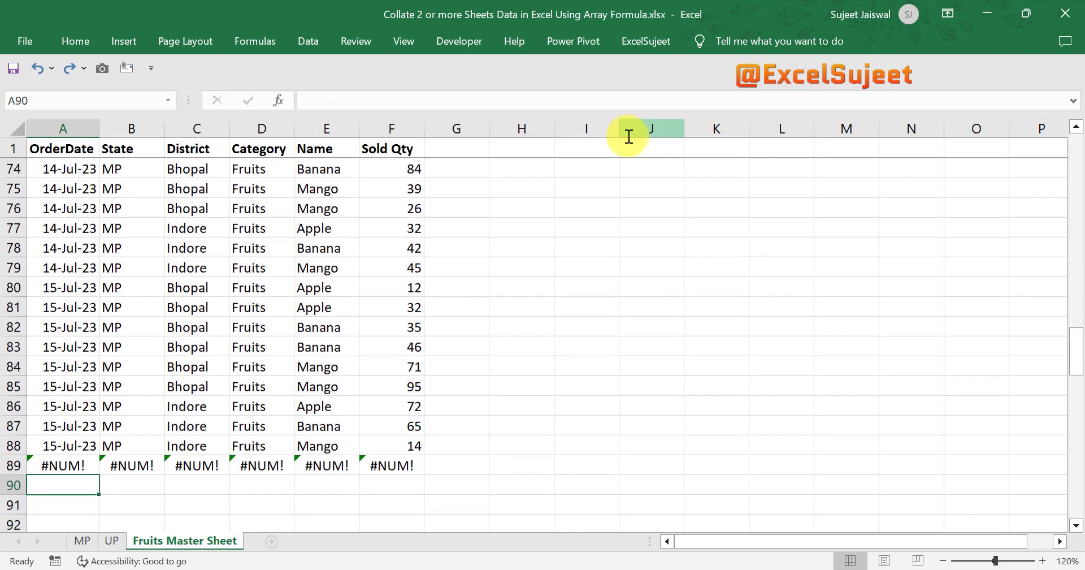
key("Up")
key("ctrl+Up")
key("Up")
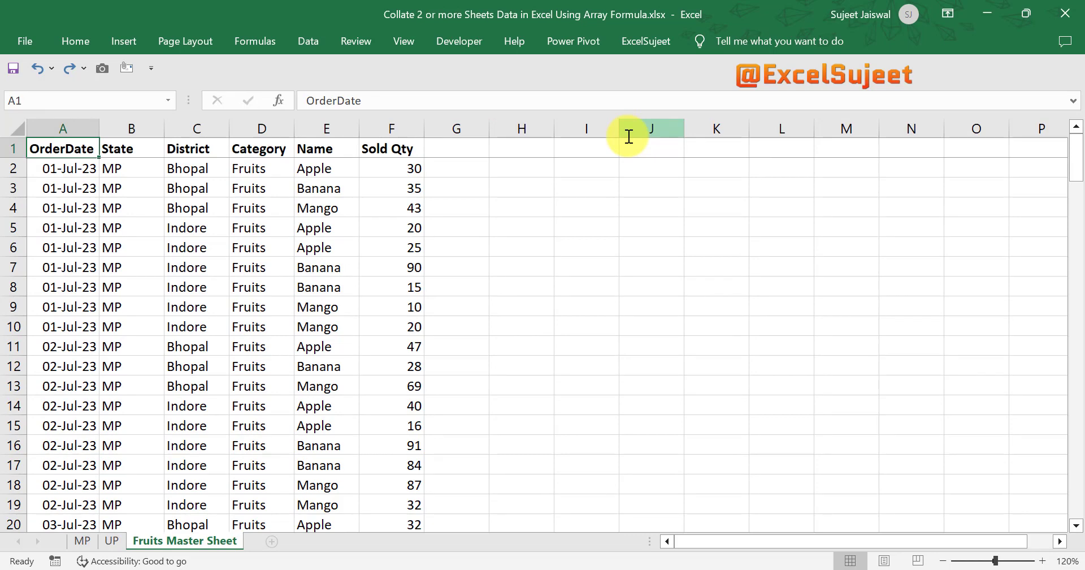
key("Right")
key("Right")
key("Right")
key("Down")
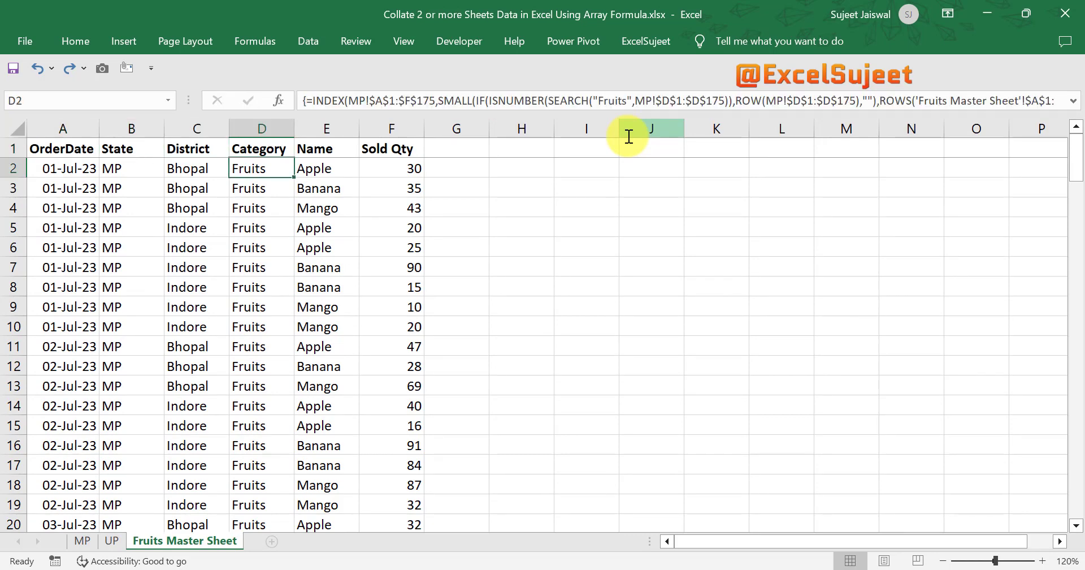
key("Up")
key("ctrl+Left")
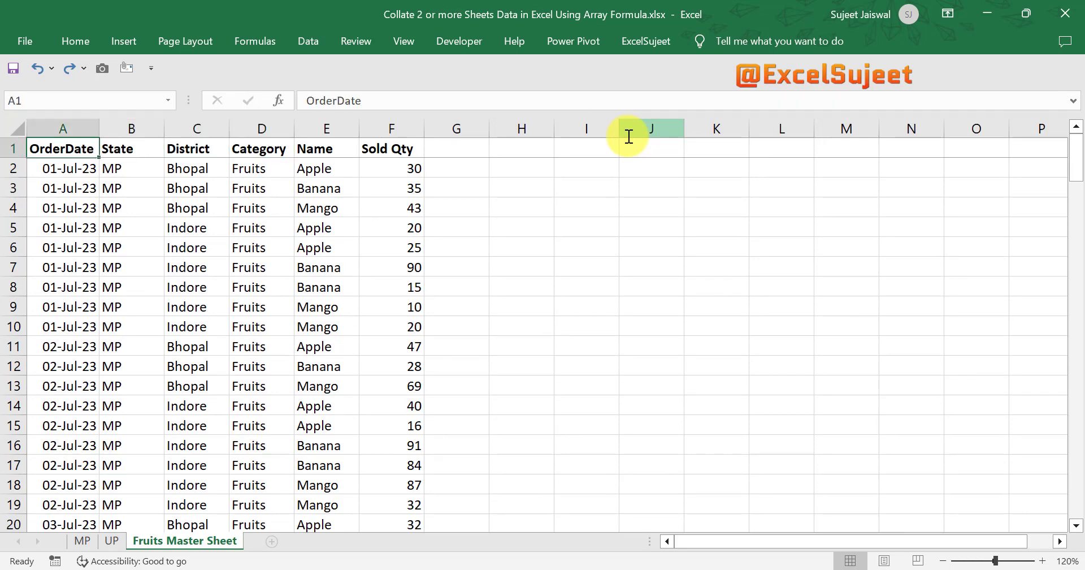
Step: Filter the MP sheet's Category column to show only Fruits rows by excluding Vegetables
key("ctrl+Page_Up")
key("ctrl+Page_Up")
key("ctrl+Up")
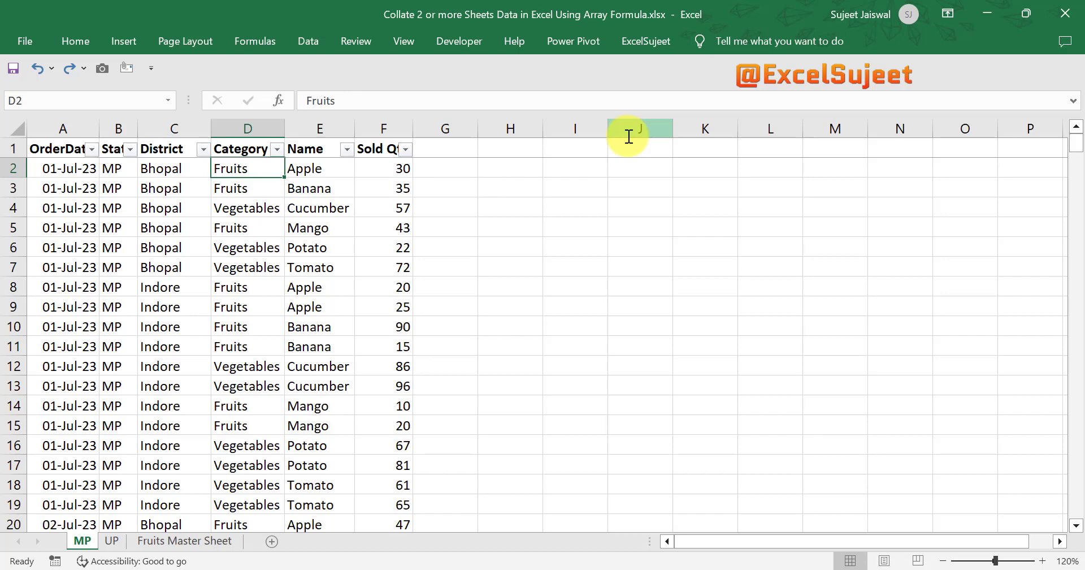
key("Down")
key("Up")
key("Up")
key("Down")
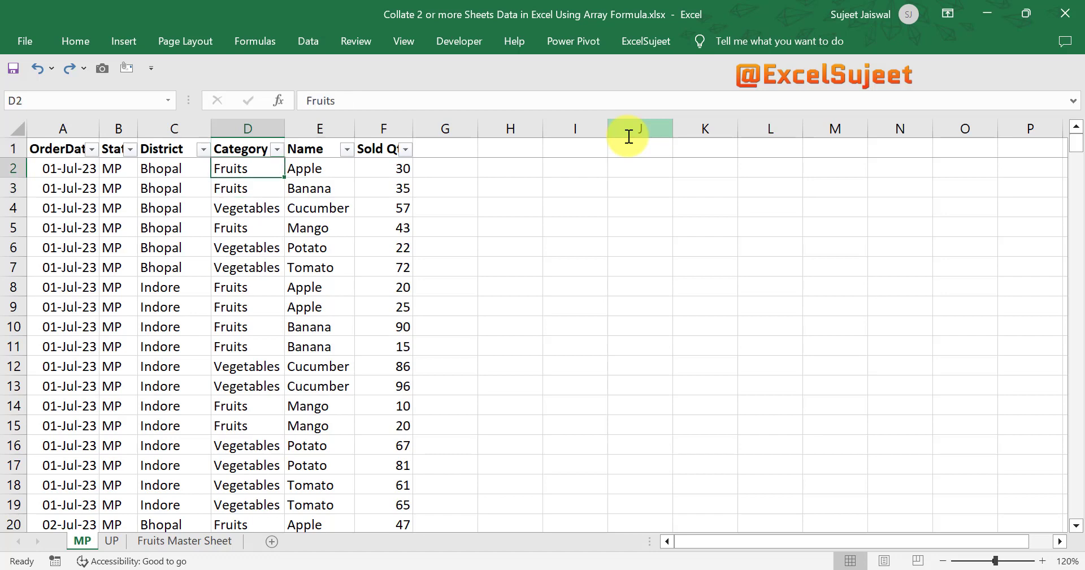
left_click(277, 148)
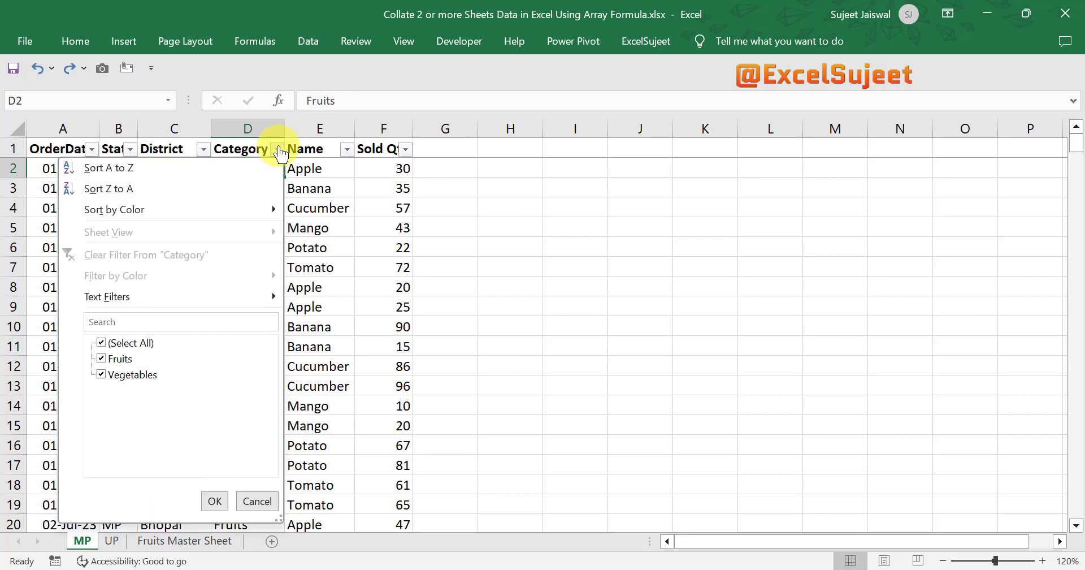
left_click(117, 374)
key("Return")
Step: Change the category in cell D2 of the MP sheet to "The Fruits"
key("F2")
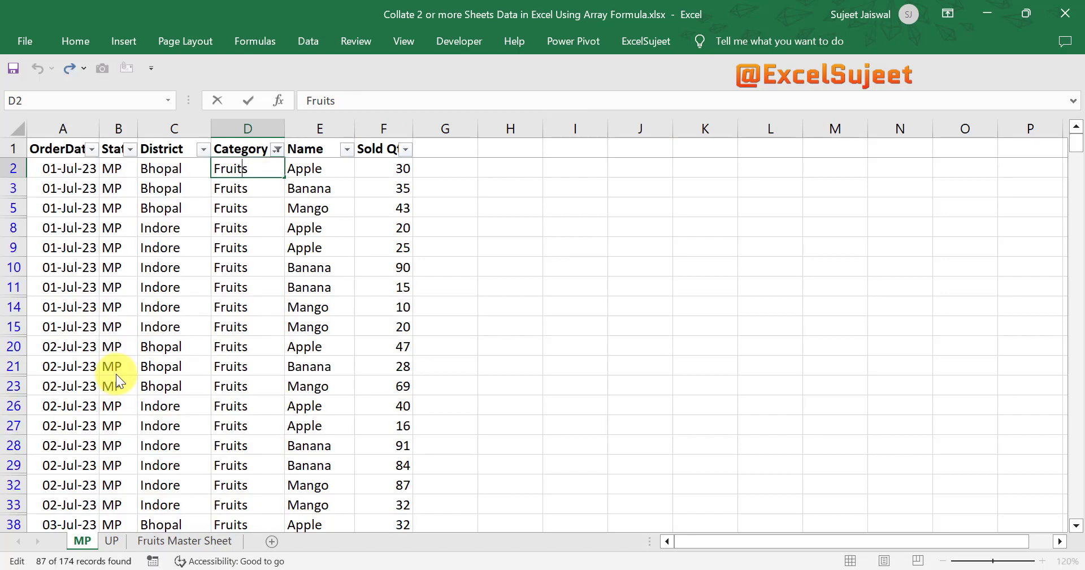
key("Left")
key("Left")
key("Left")
key("Left")
key("Left")
type("The")
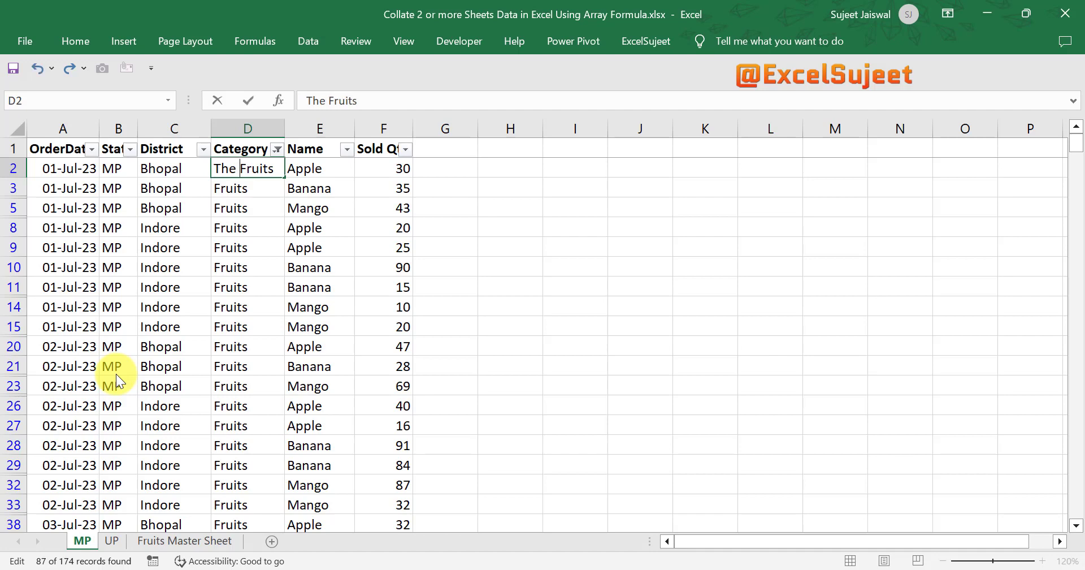
key("ctrl+Return")
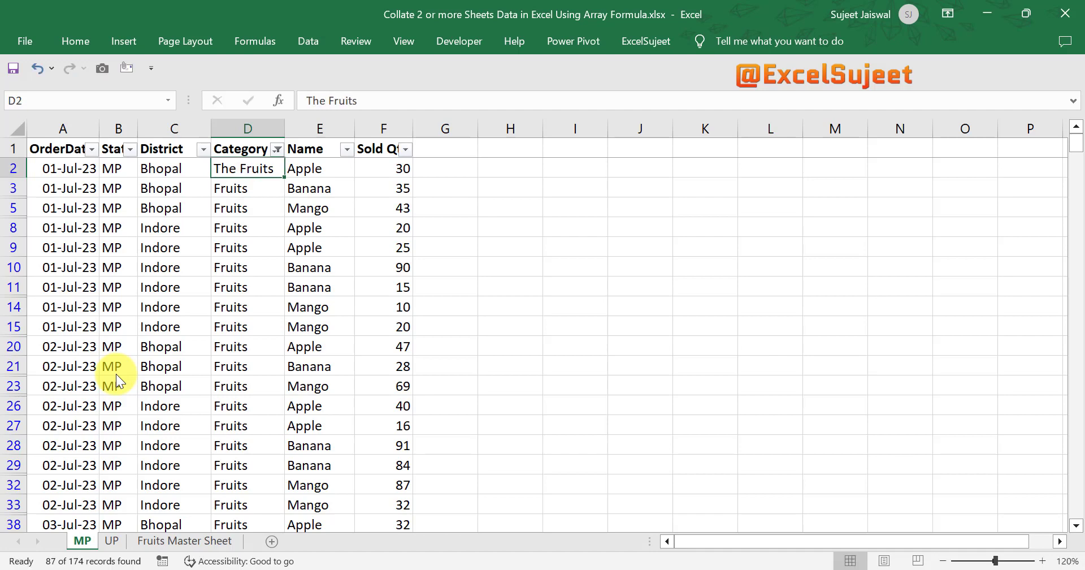
Step: Copy "The Fruits" from D2 into only the visible Category cells down to row 15
key("Down")
key("Up")
key("ctrl+c")
key("shift+Down")
key("shift+Down")
key("shift+Down")
key("shift+Down")
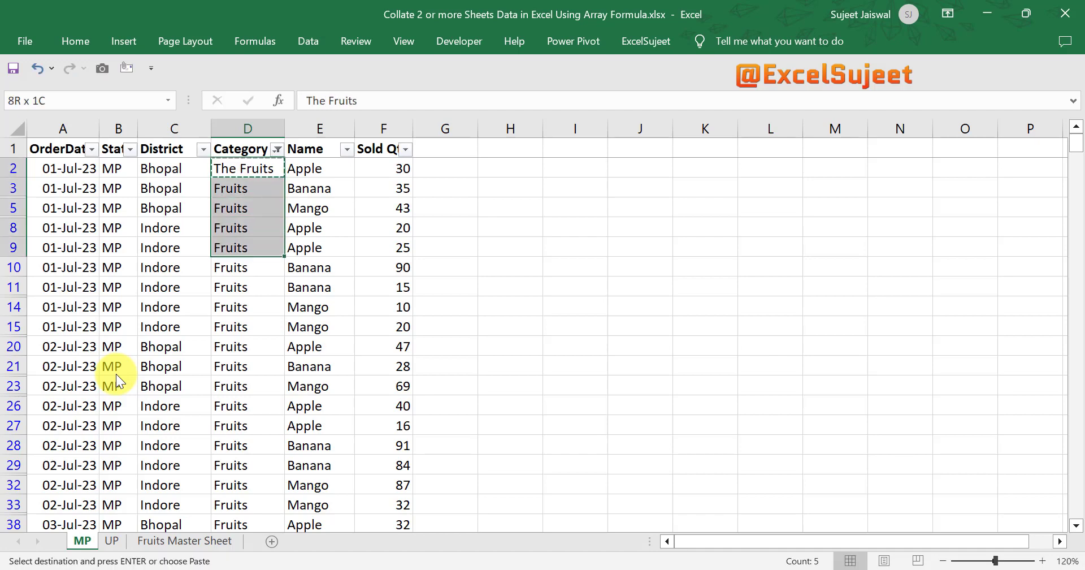
key("shift+Down")
key("shift+Down")
key("shift+Down")
key("shift+Down")
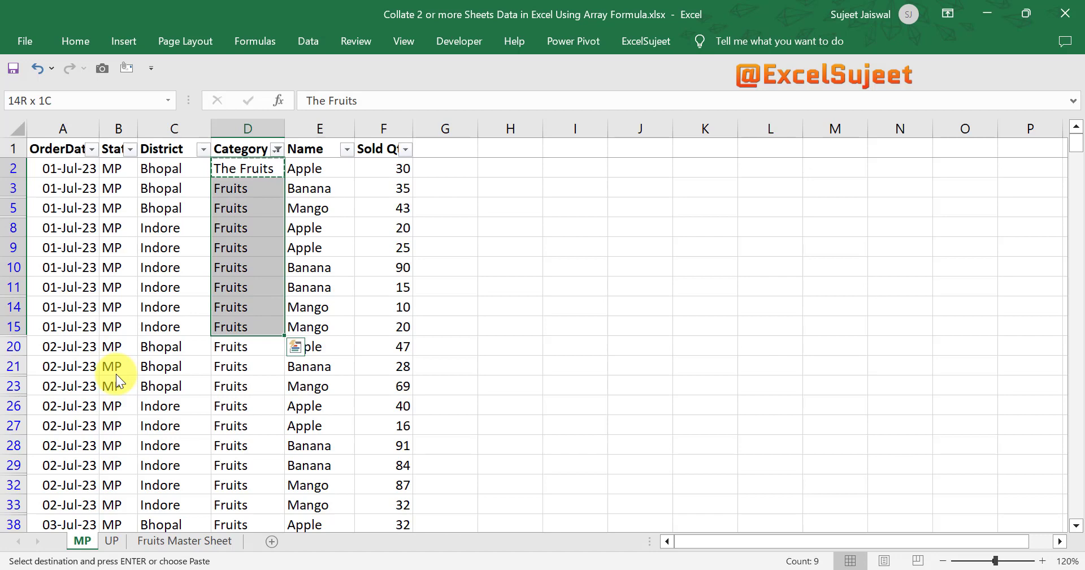
key("alt+semicolon")
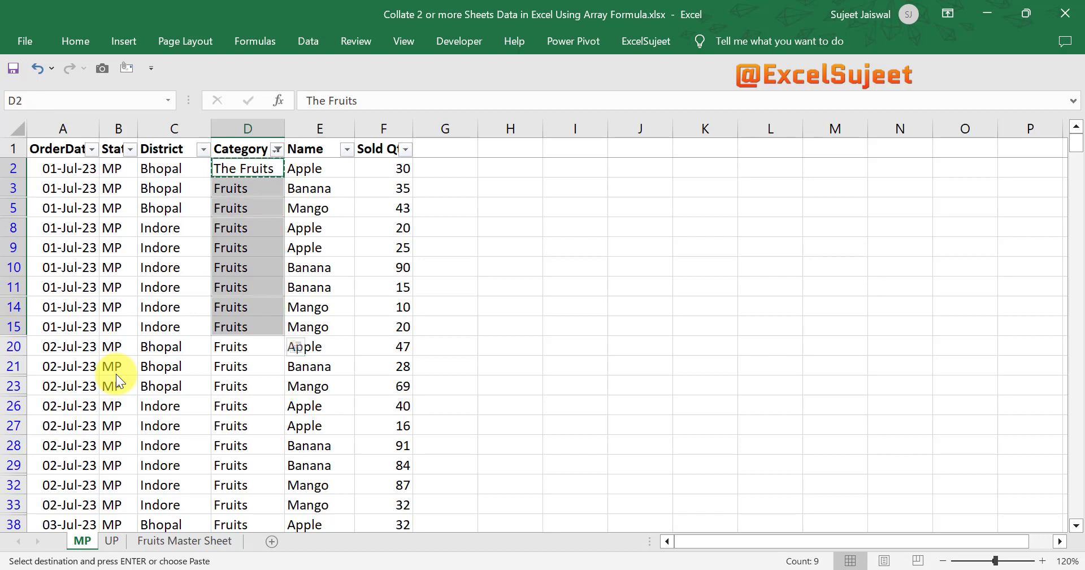
key("ctrl+v")
Step: Check the Category entries in the visible rows 2 to 15 of the MP sheet
key("Down")
key("Down")
key("Down")
key("Down")
key("Down")
key("Down")
key("Down")
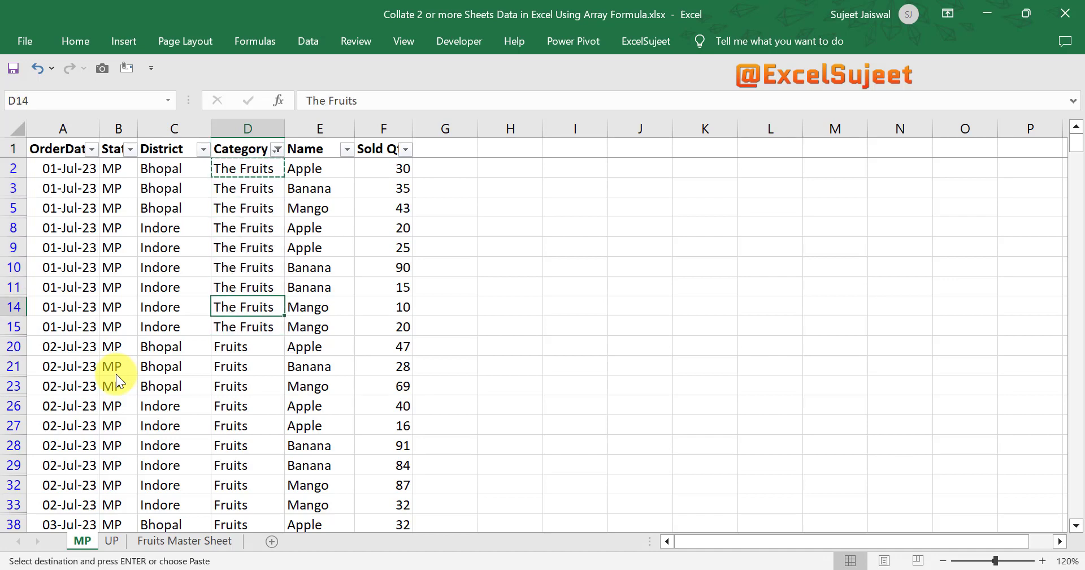
key("Up")
key("Up")
key("Up")
key("Up")
key("Up")
key("Up")
key("Up")
key("shift+Down")
key("shift+Down")
key("shift+Down")
key("shift+Down")
key("shift+Down")
key("shift+Down")
key("shift+Down")
key("shift+Down")
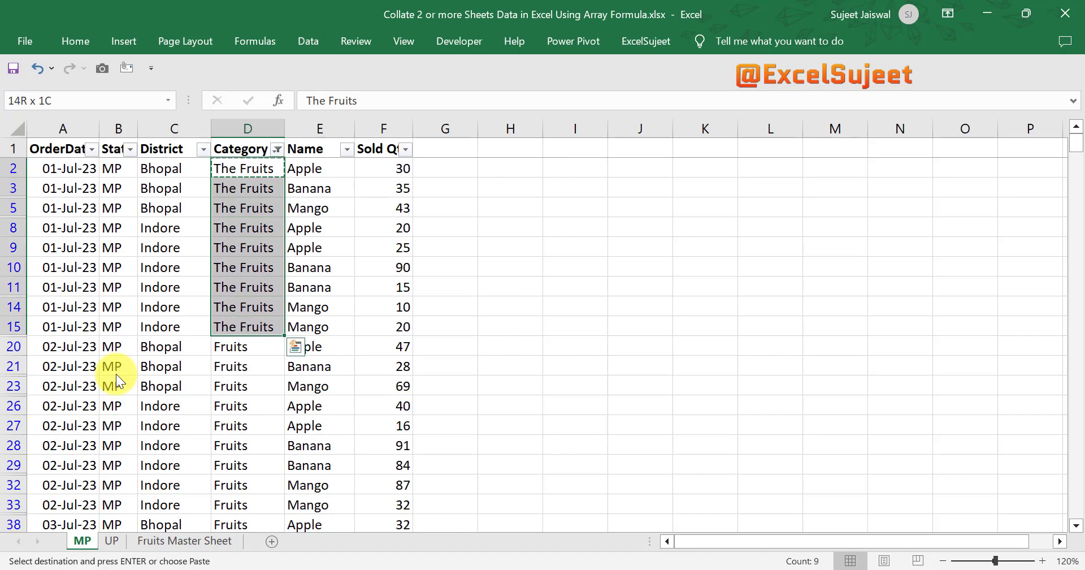
Step: Copy the category "The Fruits" from D15 into D20 and return to the Category header
key("Down")
key("Down")
key("Down")
key("Down")
key("Down")
key("Down")
key("Down")
key("Down")
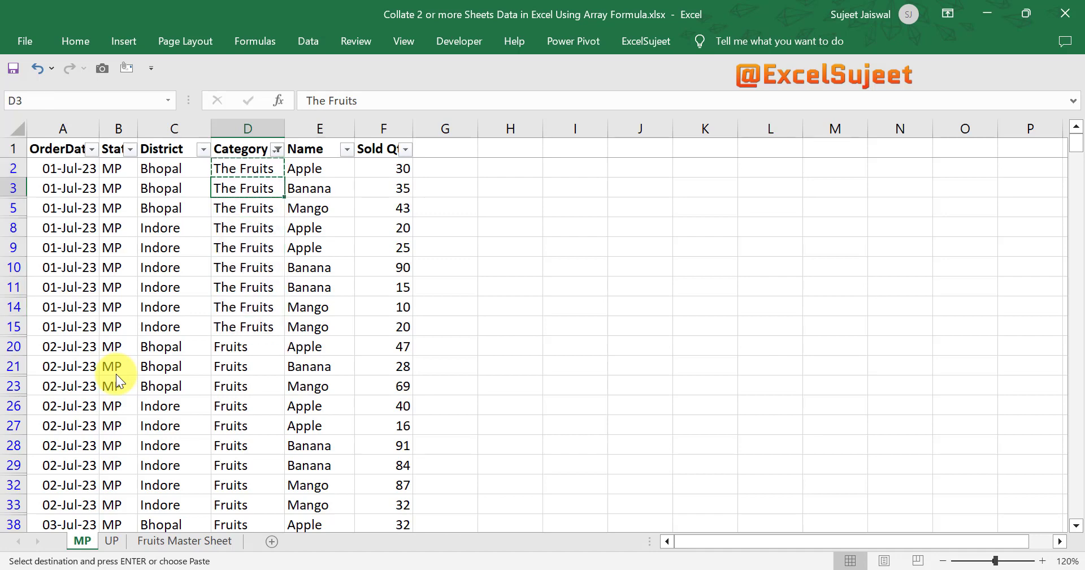
key("ctrl+c")
key("Down")
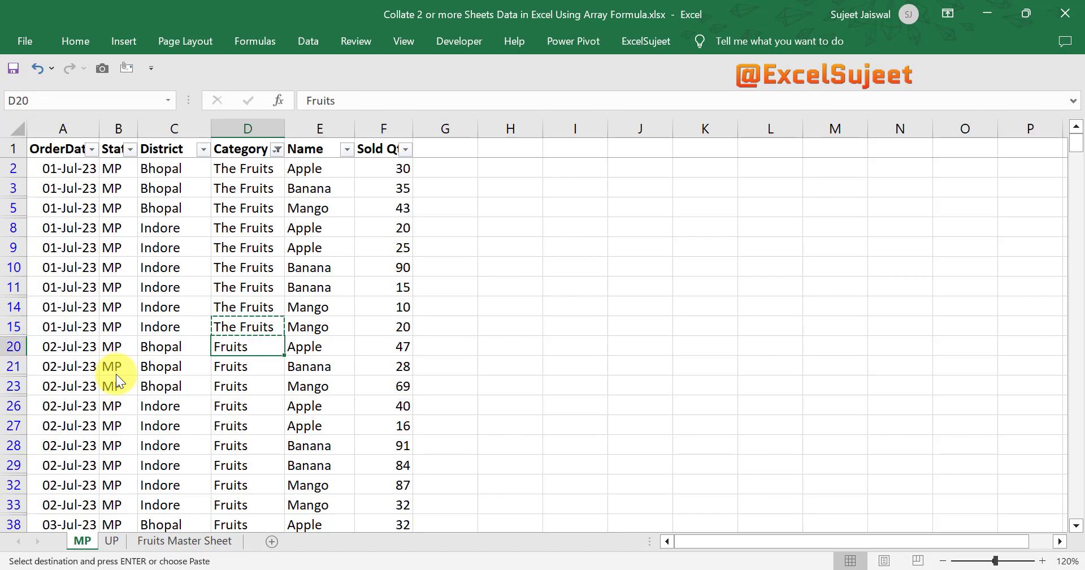
key("ctrl+v")
key("Escape")
key("ctrl+Up")
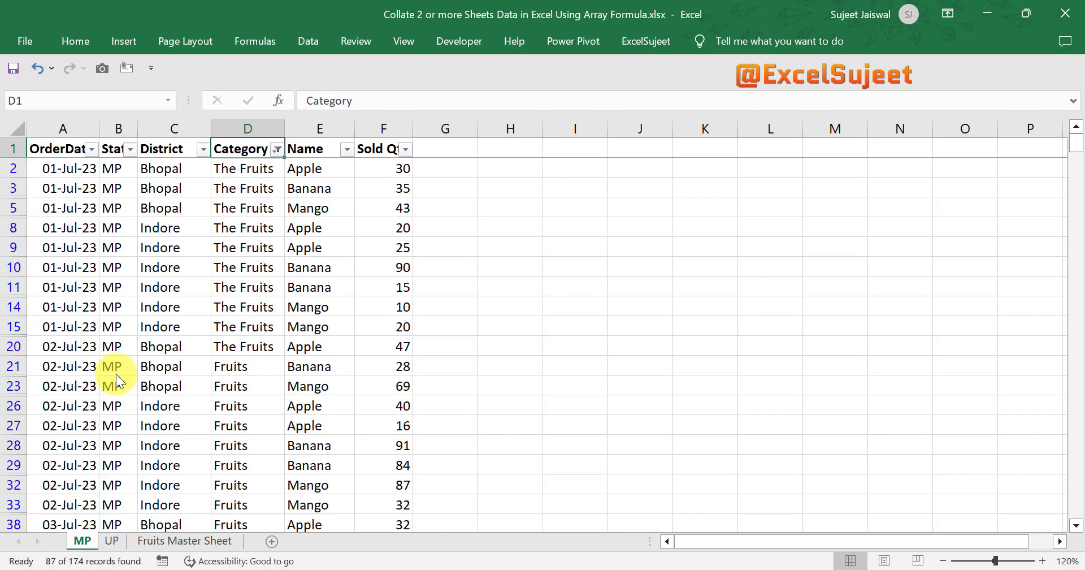
Step: Review the filtered Category entries in the MP sheet, from row 2 through to the last record
key("Down")
key("ctrl+shift+Down")
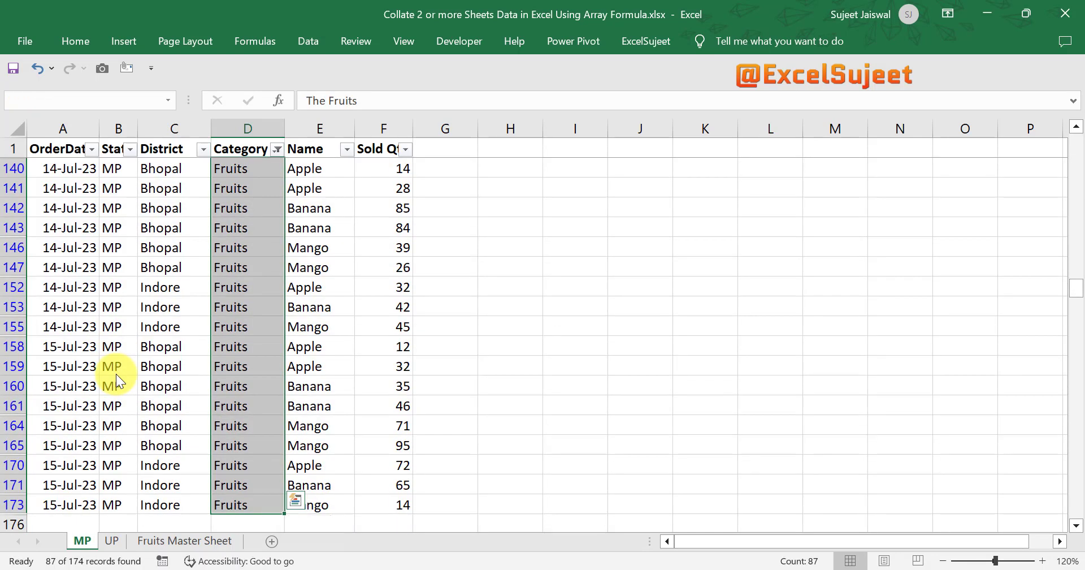
key("ctrl+Up")
key("Down")
key("Down")
key("Down")
key("Down")
key("Down")
key("Down")
key("Down")
key("Down")
key("Down")
key("Down")
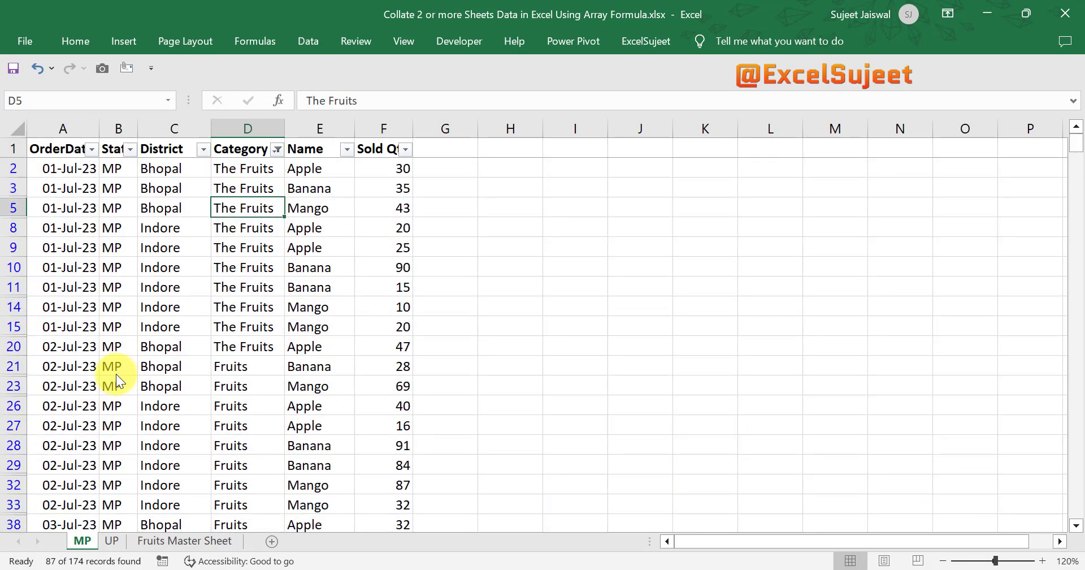
key("Down")
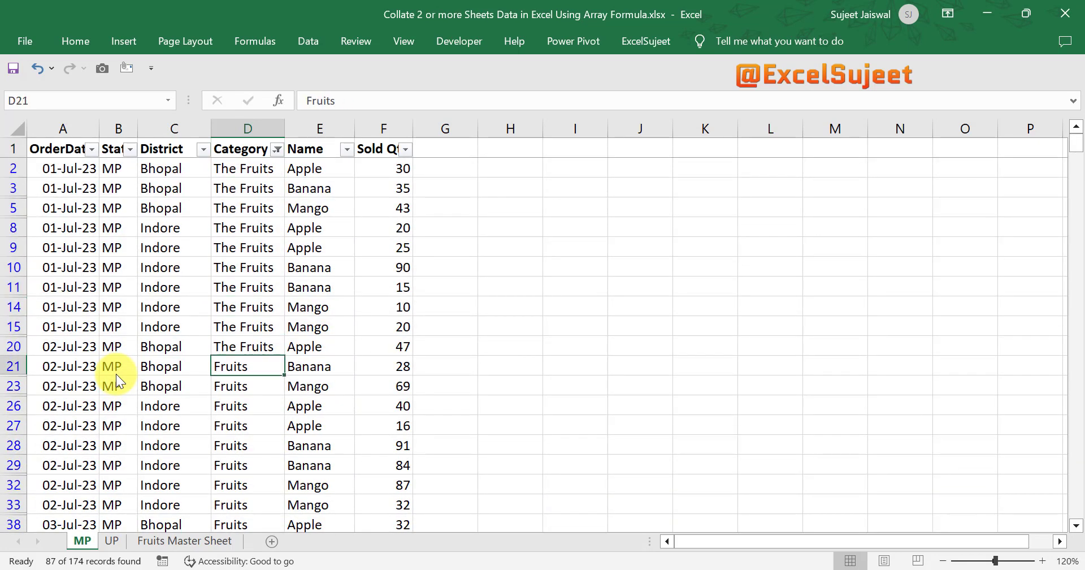
key("ctrl+shift+Down")
key("ctrl+Up")
key("Down")
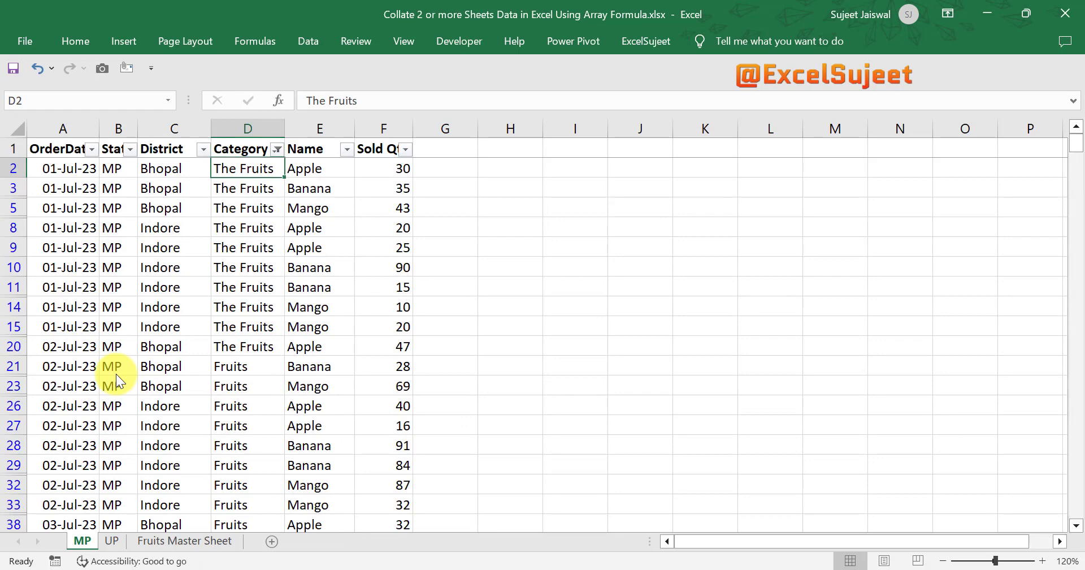
Step: Examine the collated Category entries in rows 2 to 12 of Fruits Master Sheet
key("ctrl+Page_Down")
key("ctrl+Page_Down")
key("Down")
key("Down")
key("Right")
key("Right")
key("Right")
key("Right")
key("ctrl+Up")
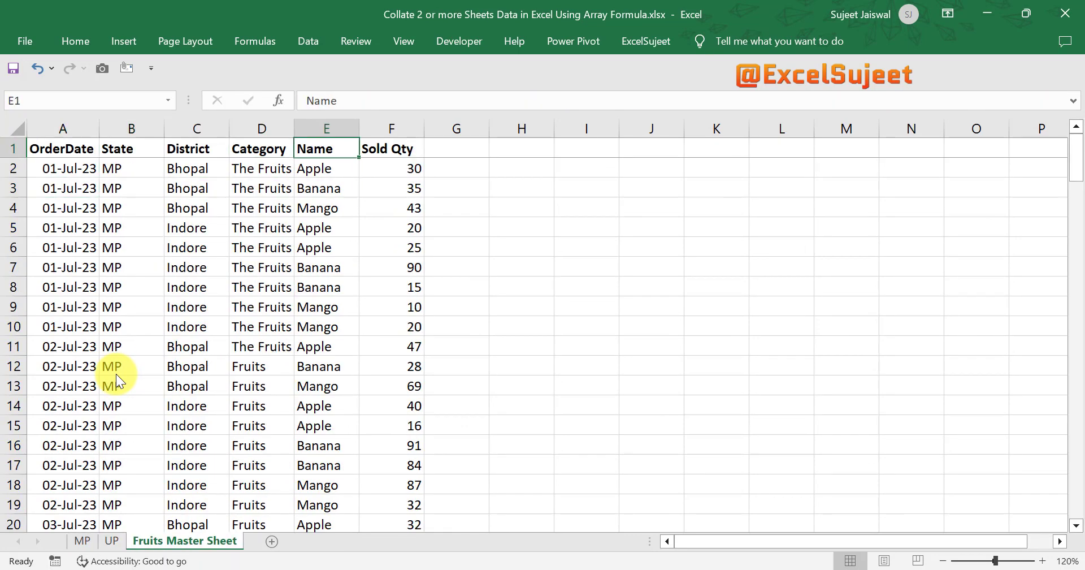
key("Left")
key("Down")
key("Down")
key("Down")
key("Down")
key("Down")
key("Down")
key("Down")
key("Down")
key("Down")
key("Down")
key("Down")
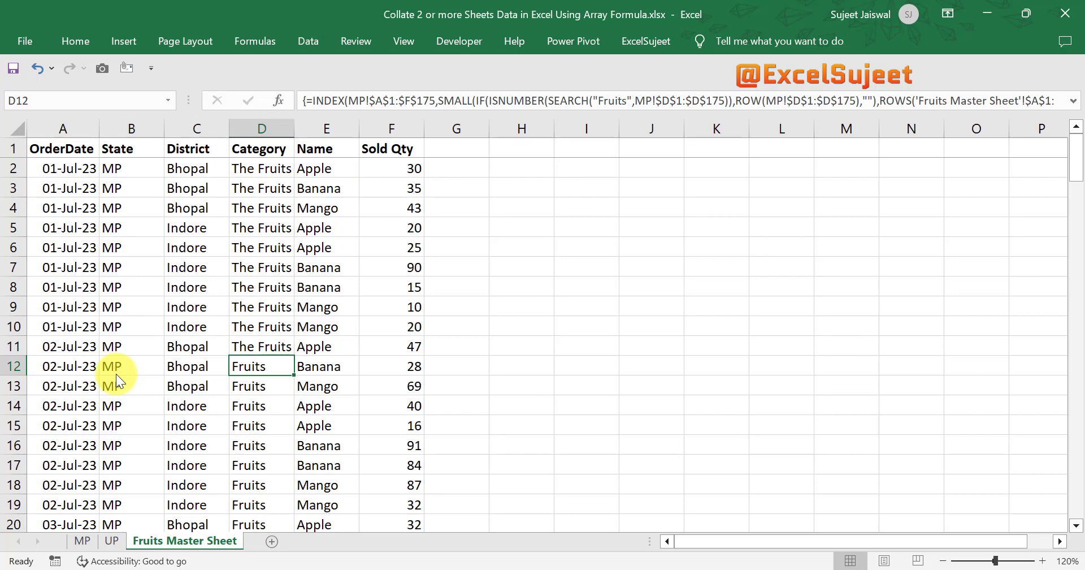
key("Up")
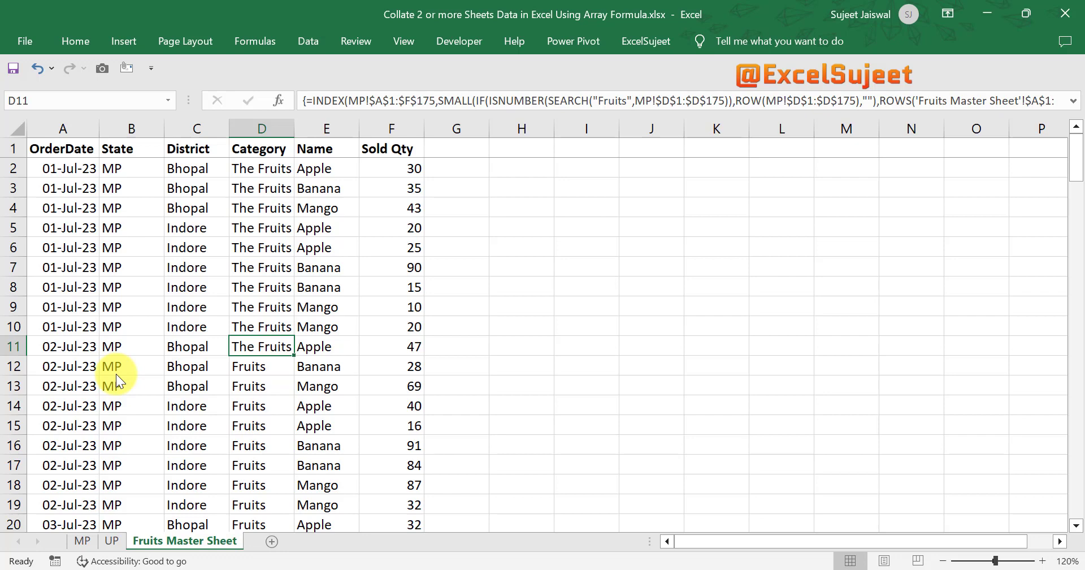
Step: Compare with the source Category entries in the visible rows 2 to 21 of the MP sheet
key("ctrl+Page_Up")
key("ctrl+Page_Up")
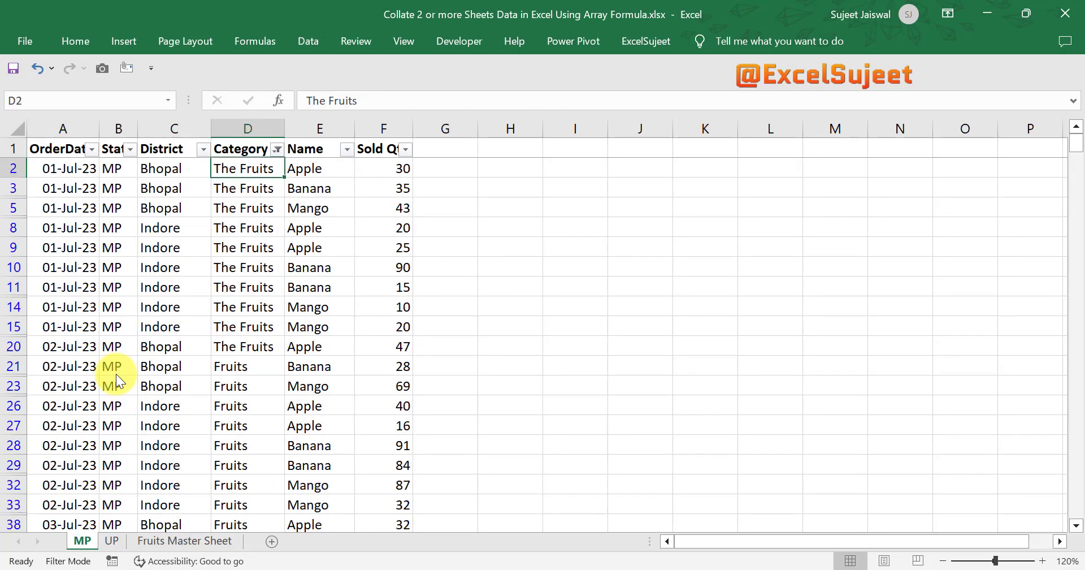
key("Down")
key("Down")
key("Up")
key("Up")
key("Down")
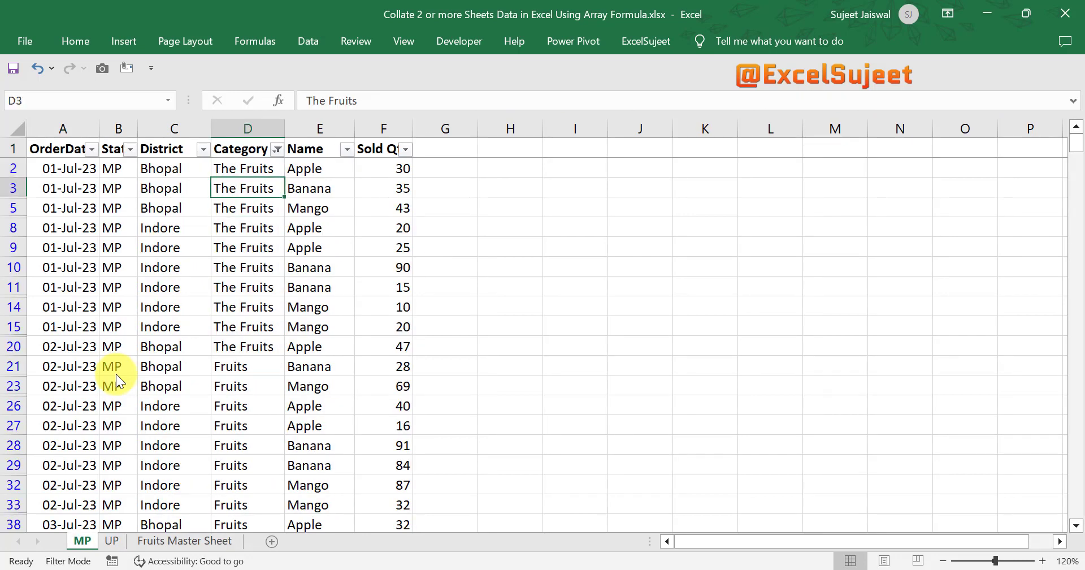
key("Down")
key("Down")
key("Down")
key("Down")
key("Down")
key("Down")
key("Down")
key("Down")
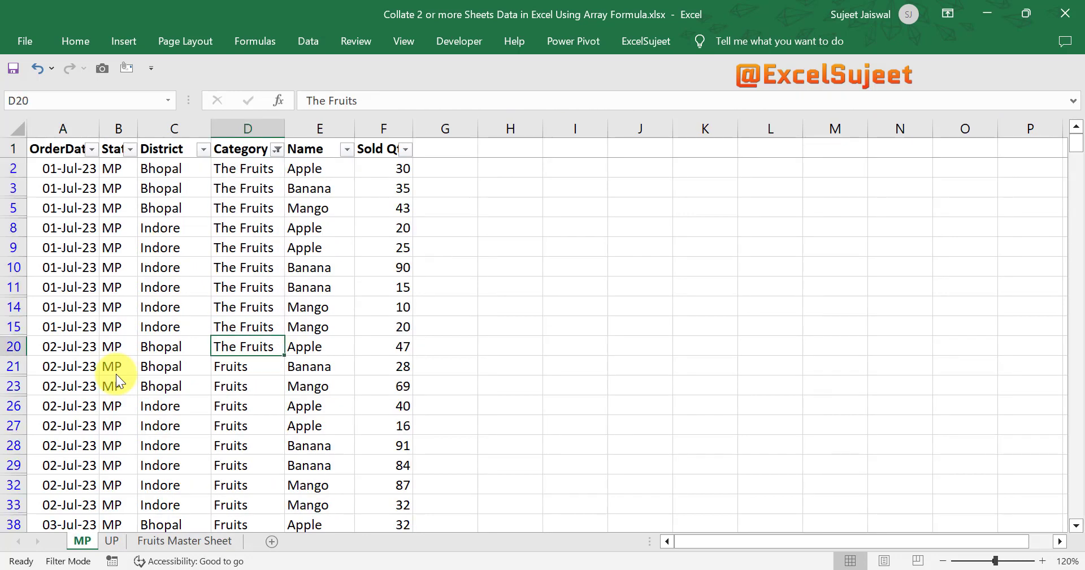
key("Down")
key("ctrl+Up")
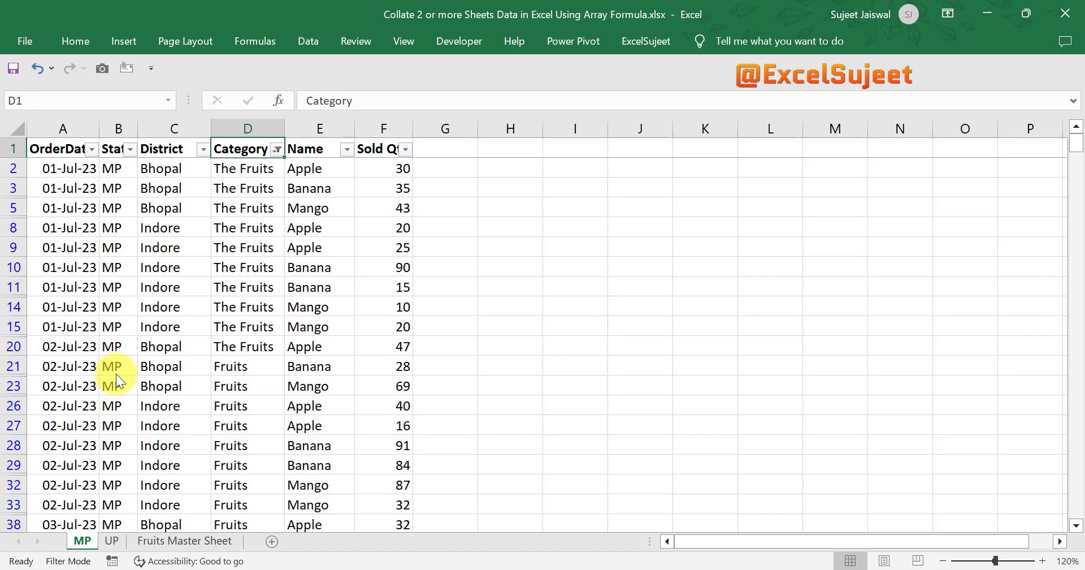
Step: Display the complete array formula of cell A2 in Fruits Master Sheet
key("ctrl+Page_Down")
key("ctrl+Page_Down")
key("ctrl+Home")
key("Down")
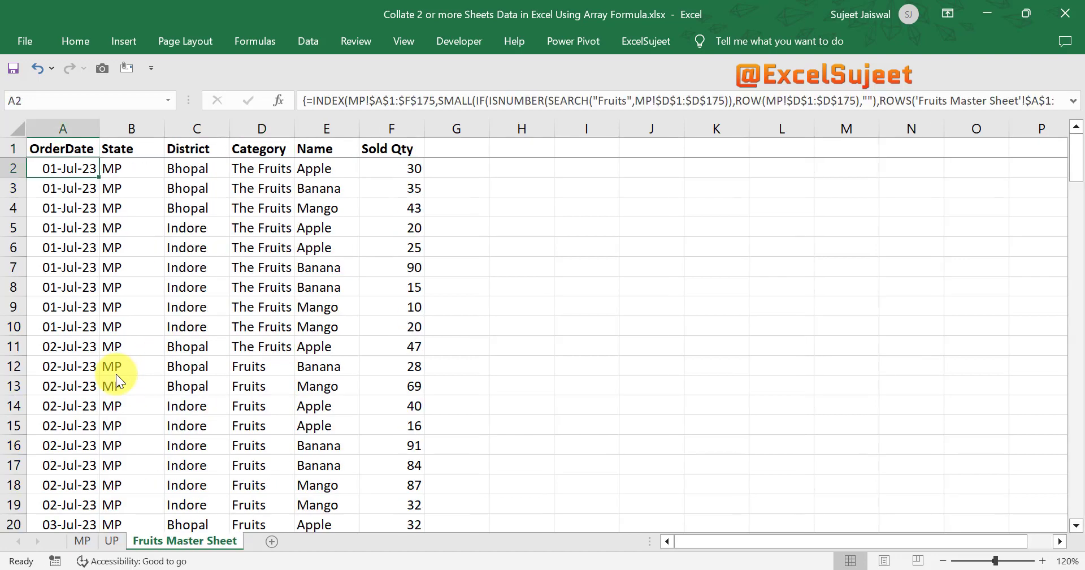
key("ctrl+shift+u")
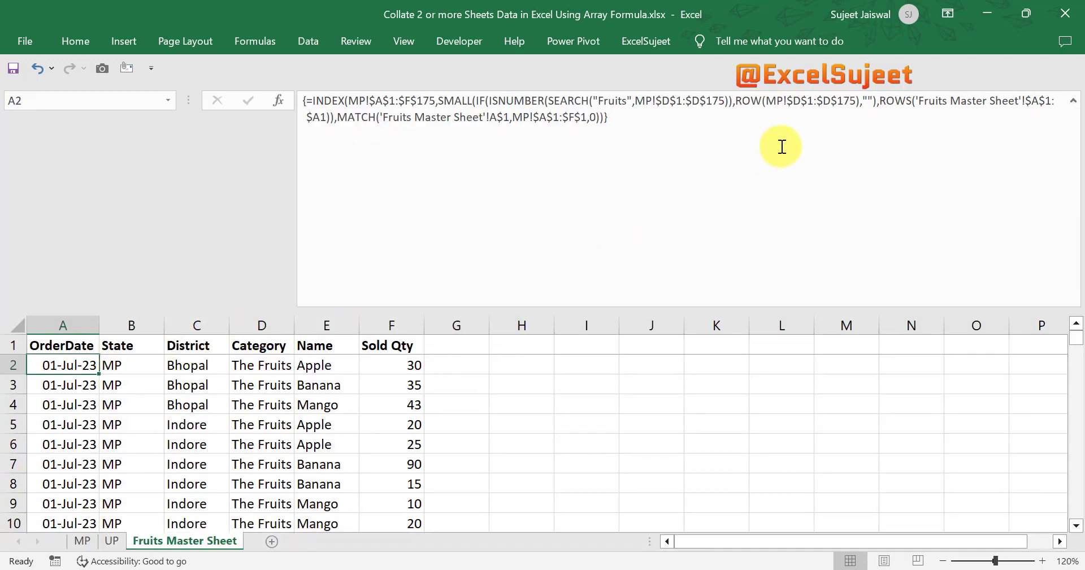
Step: Enter the test formula =SEARCH("Fruits",D2) in cell H2 and give it the General number format
key("Right")
key("Right")
key("Right")
key("Right")
key("Right")
key("Right")
key("Right")
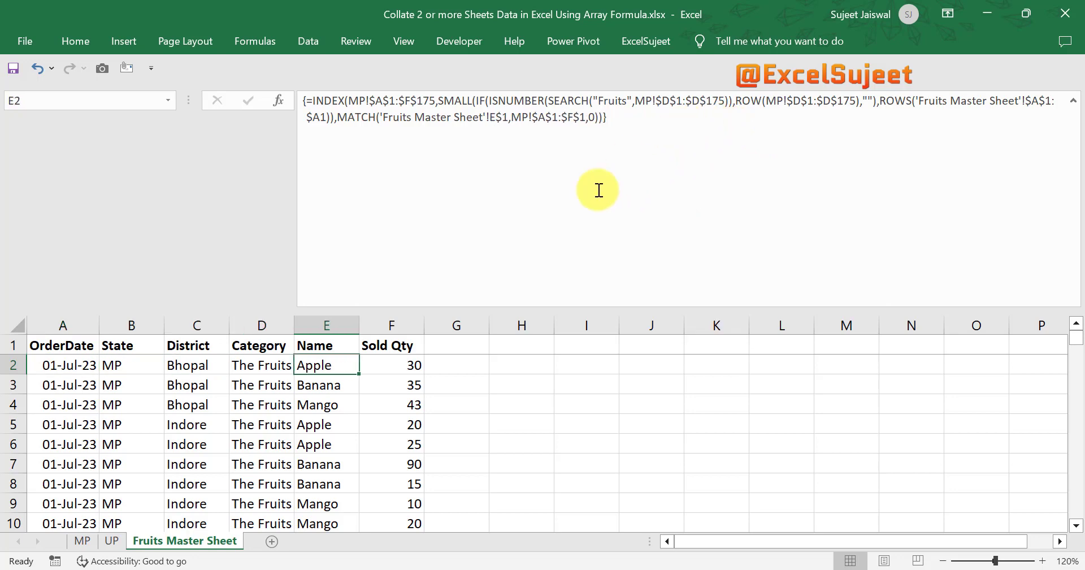
type("=sea")
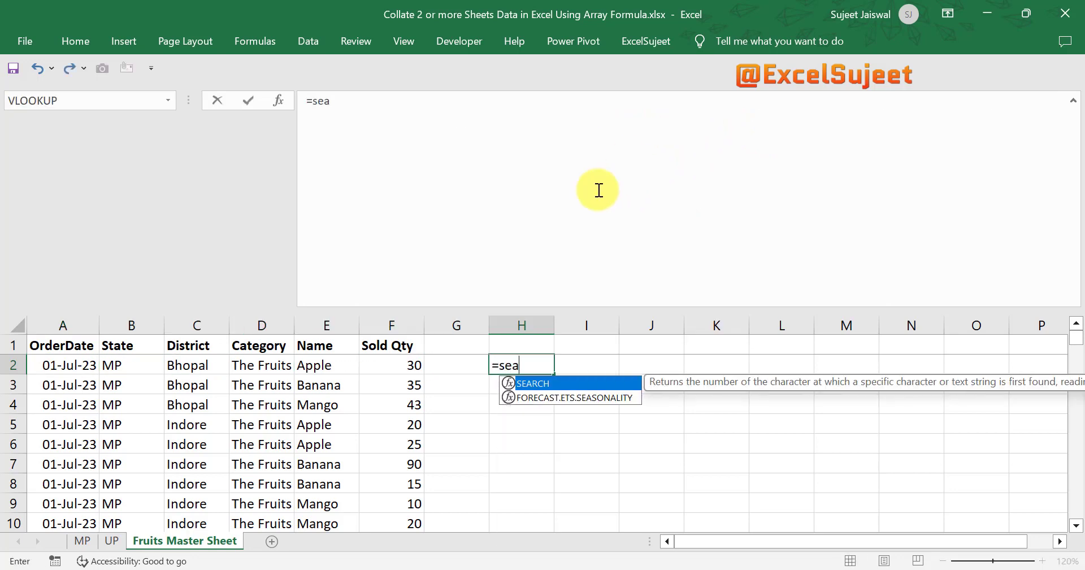
key("Tab")
type("Fruits\",")
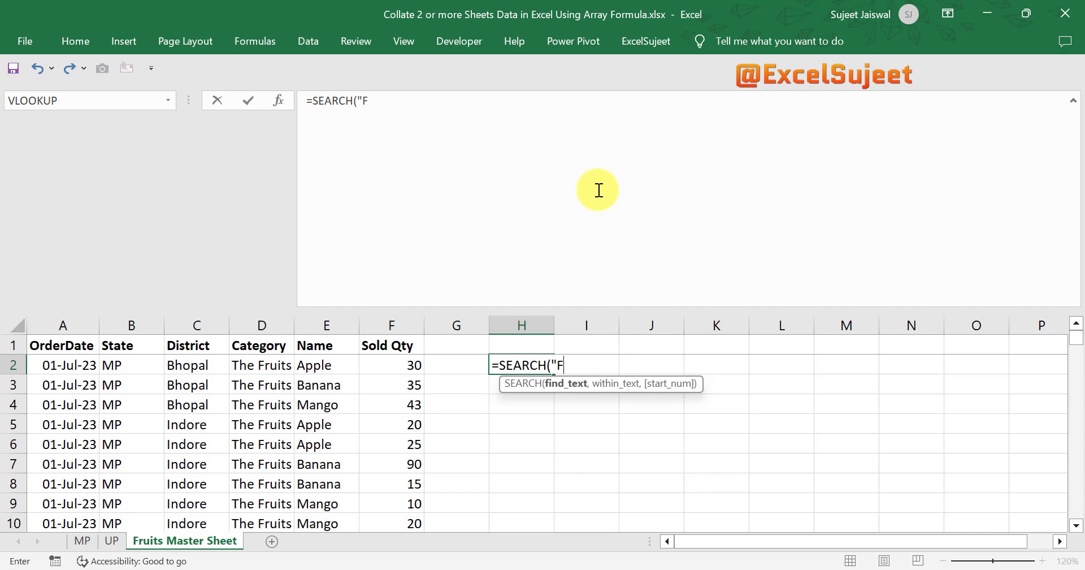
left_click(248, 360)
key("Return")
key("Up")
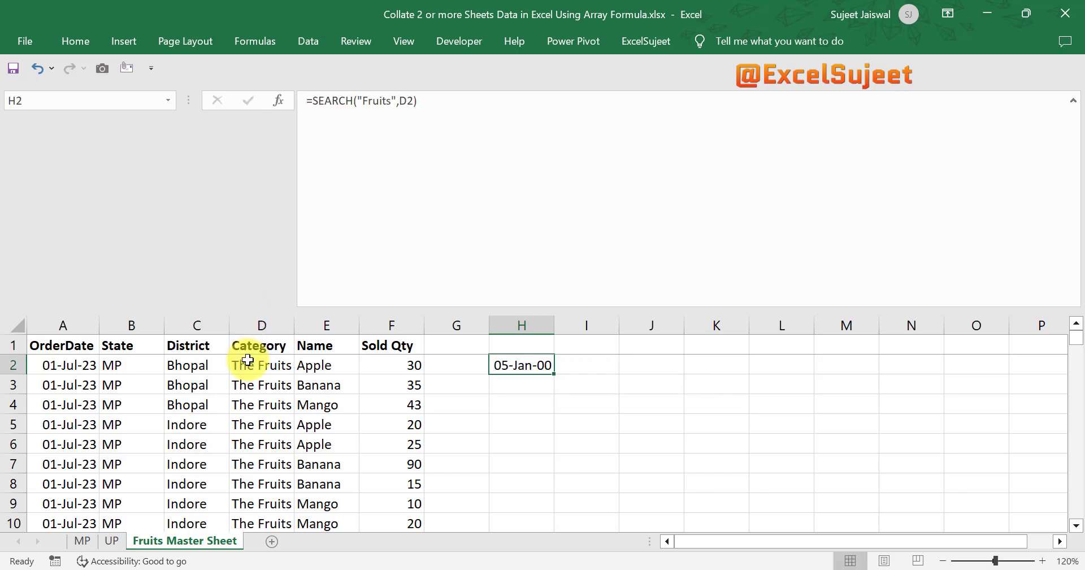
key("ctrl+shift+1")
key("ctrl+shift+grave")
Step: Collapse the formula display and fill the SEARCH formula from H2 down to H13
key("Down")
key("Left")
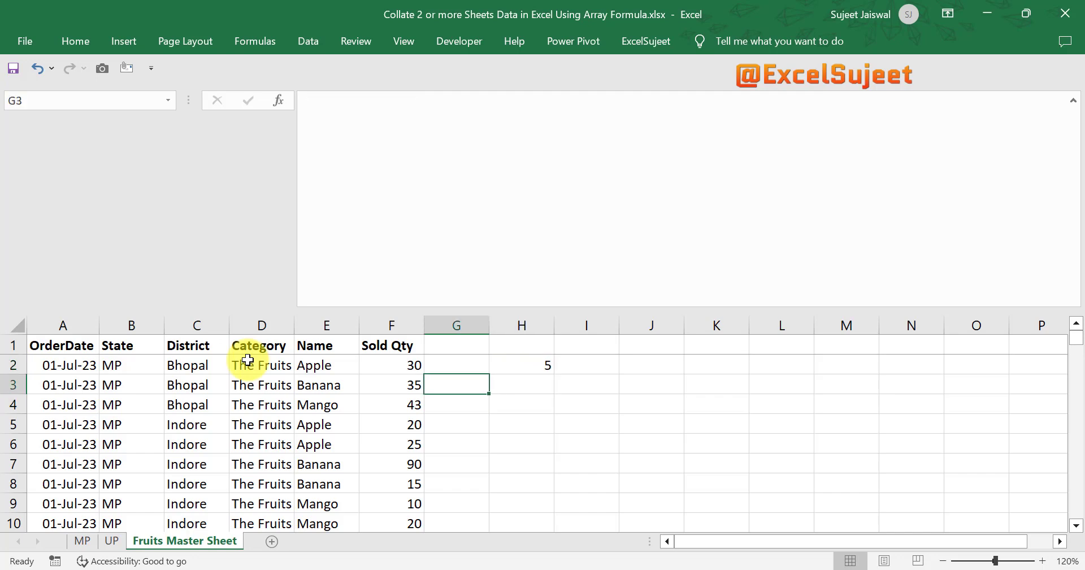
key("Down")
key("Down")
key("Left")
key("Down")
key("Down")
key("Down")
key("Down")
key("ctrl+shift+u")
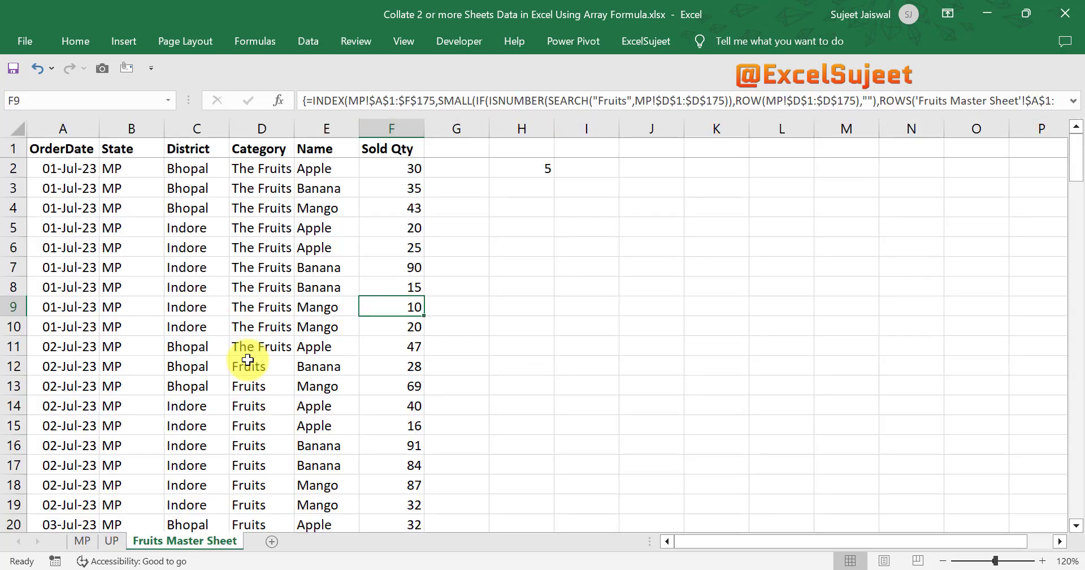
key("Down")
key("Down")
key("Down")
key("Down")
key("Right")
key("Right")
key("Right")
key("Left")
key("ctrl+shift+Up")
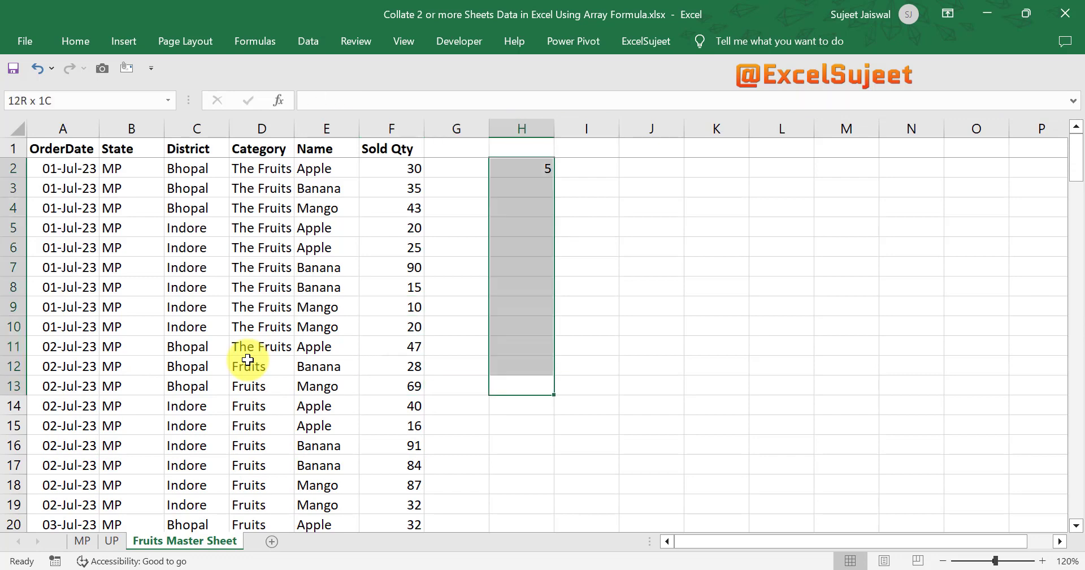
key("ctrl+d")
Step: Compare the SEARCH results in H10 to H13 with the Category entries of the same rows
key("Down")
key("Down")
key("Up")
key("Up")
key("Up")
key("Up")
key("Up")
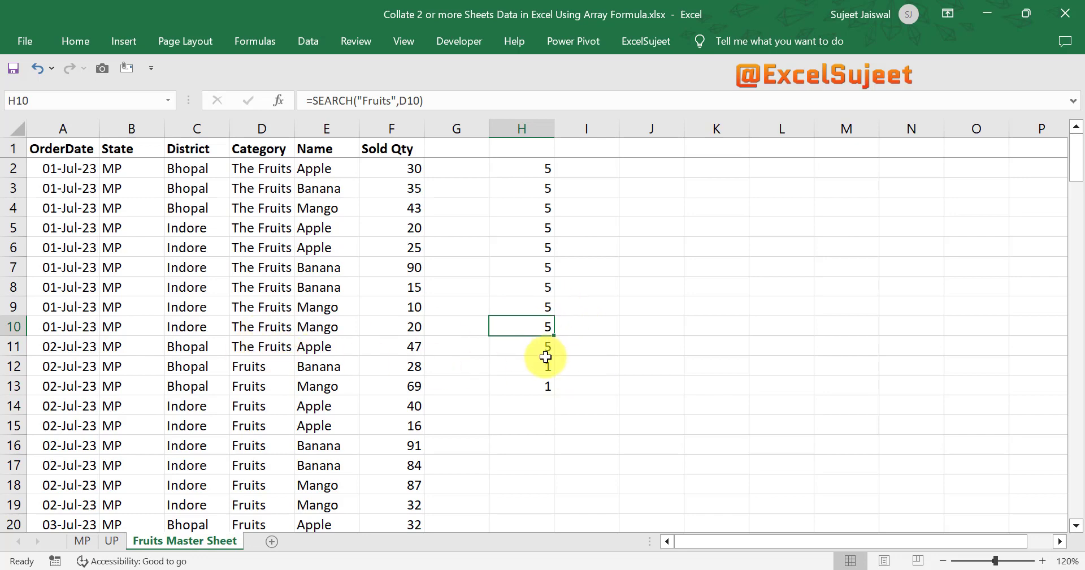
key("Down")
key("Down")
key("Down")
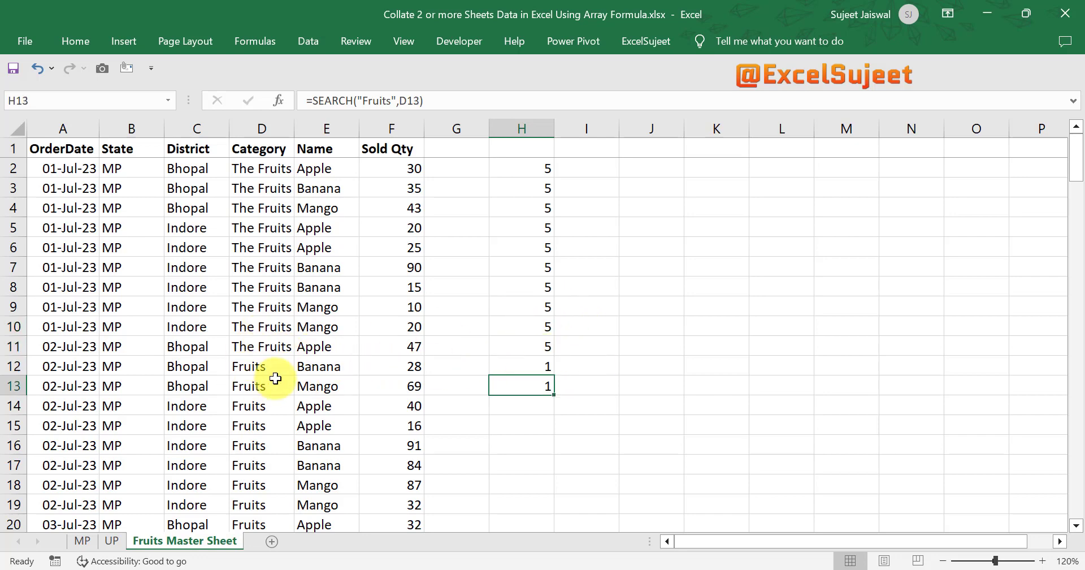
Step: Extend the SEARCH formula into cell H14 and return to the start of the test column
key("Down")
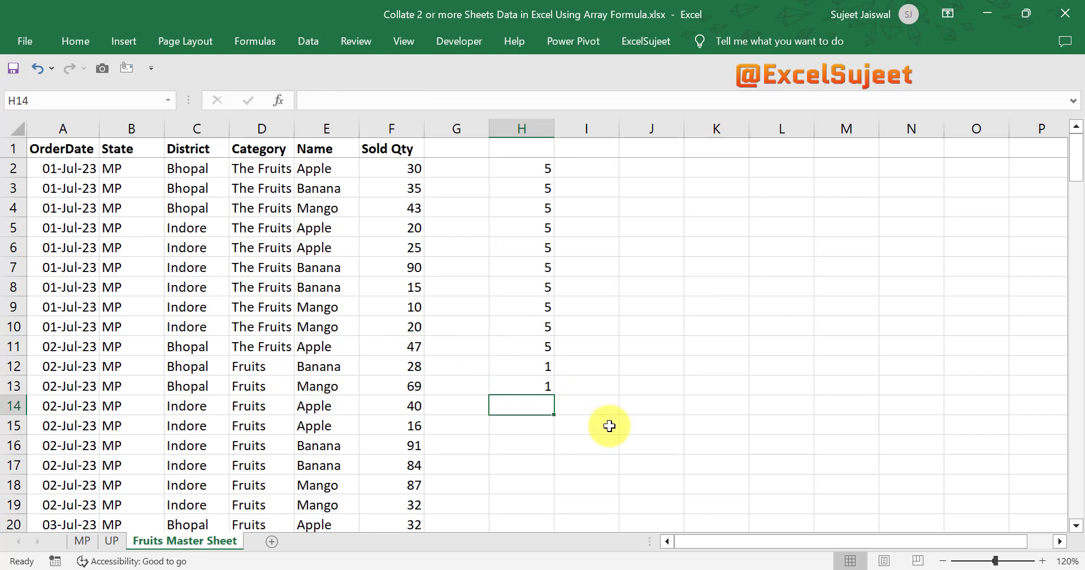
key("Up")
key("Up")
key("ctrl+Up")
key("Down")
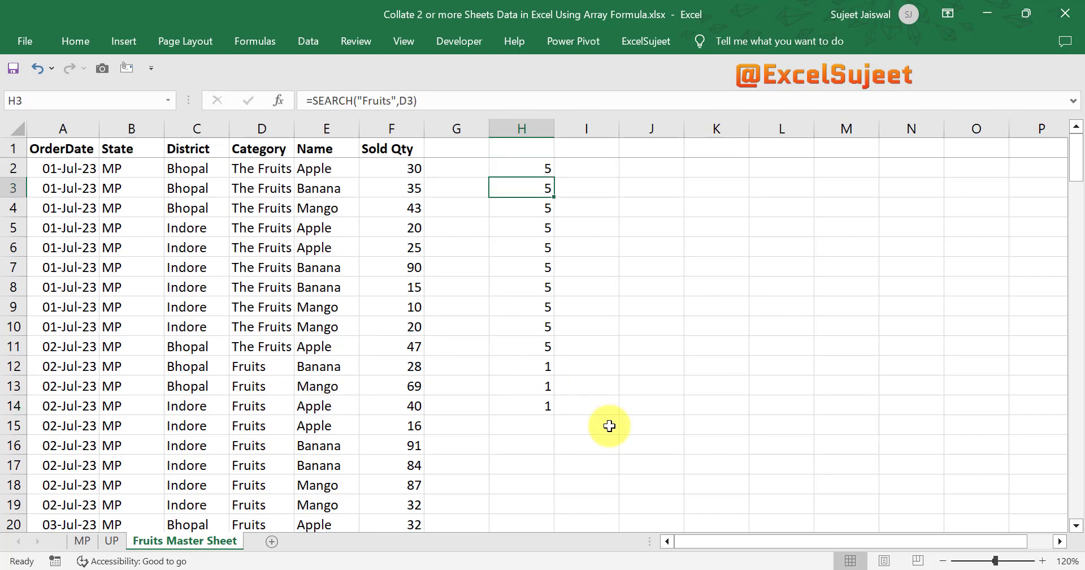
Step: Clear the SEARCH test formulas from H2 to H14
key("Up")
key("ctrl+shift+Down")
key("Delete")
Step: Display the complete array formula of cell A2 again and reduce the height of the formula area
key("Left")
key("Left")
key("Left")
key("Left")
key("Left")
key("Left")
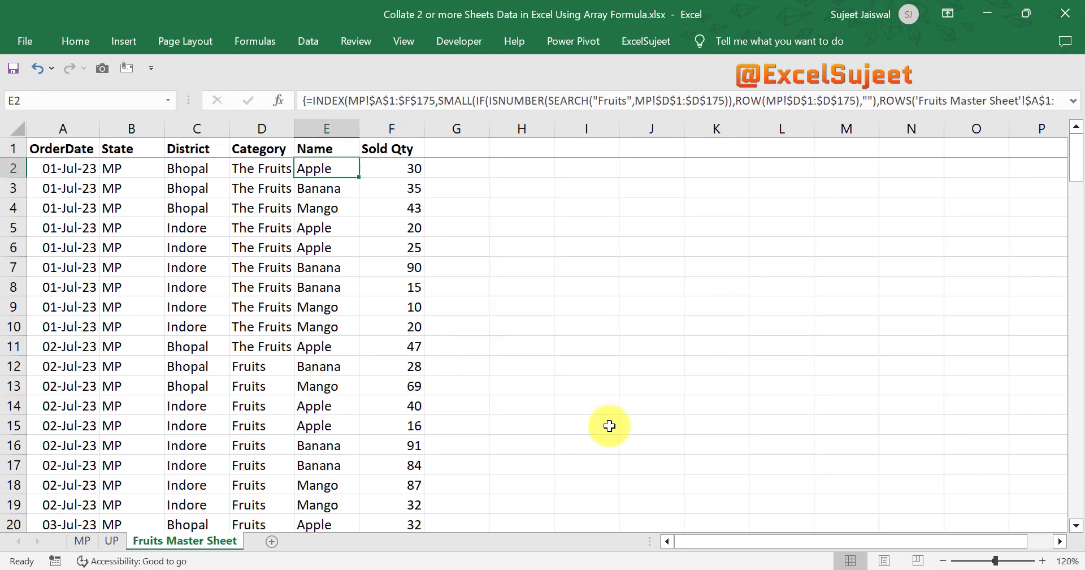
key("Left")
key("ctrl+shift+u")
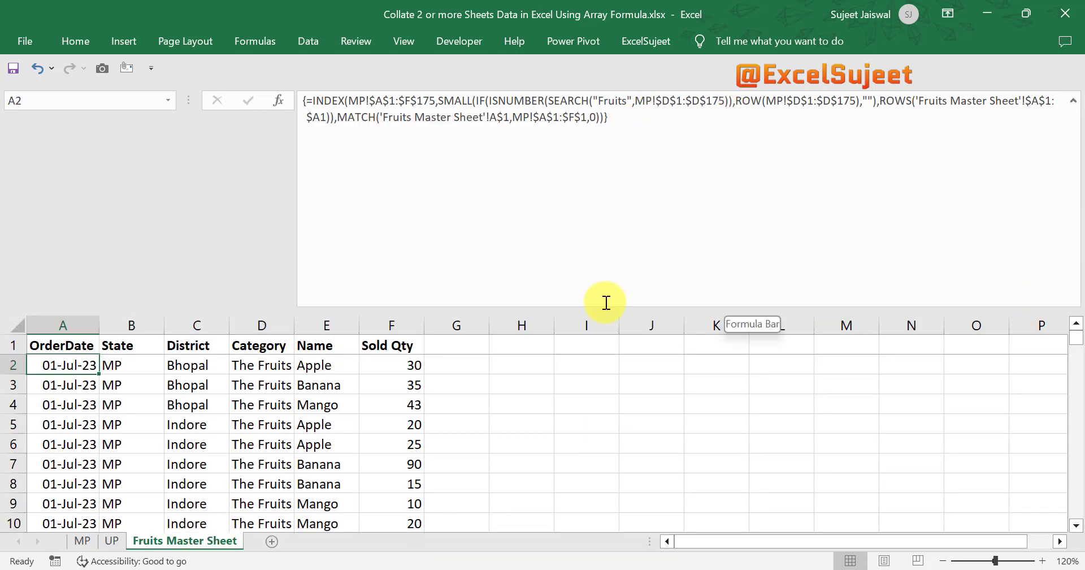
left_click_drag(603, 306, 605, 149)
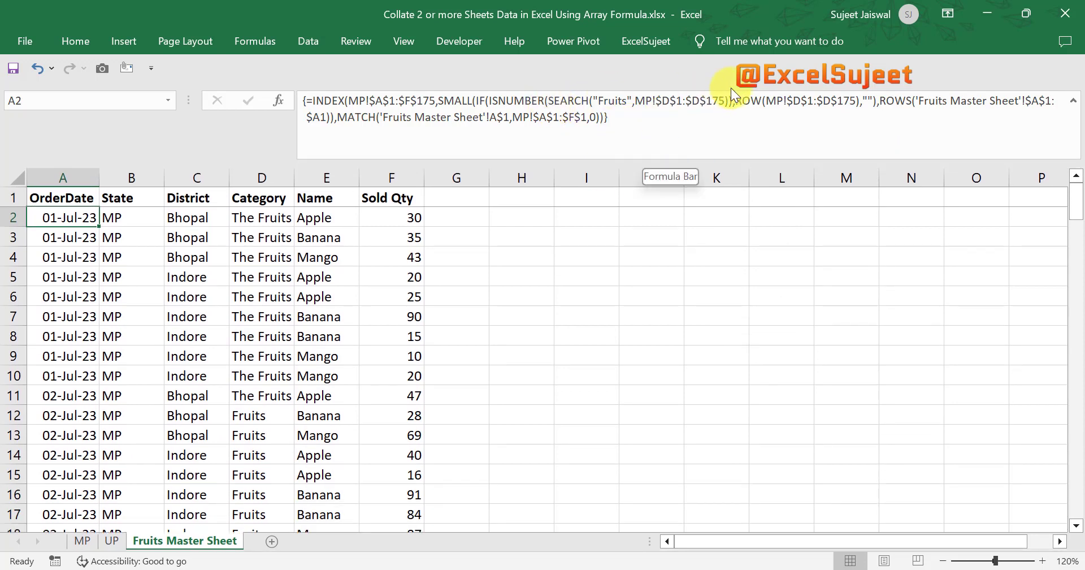
Step: In A2's formula, wrap the SEARCH inside ISNUMBER as IF(SEARCH("Fruits",MP!$D$1:$D$175)=1,1,"#VALUE!") and enter it as an array formula
left_click(548, 101)
type("IF(")
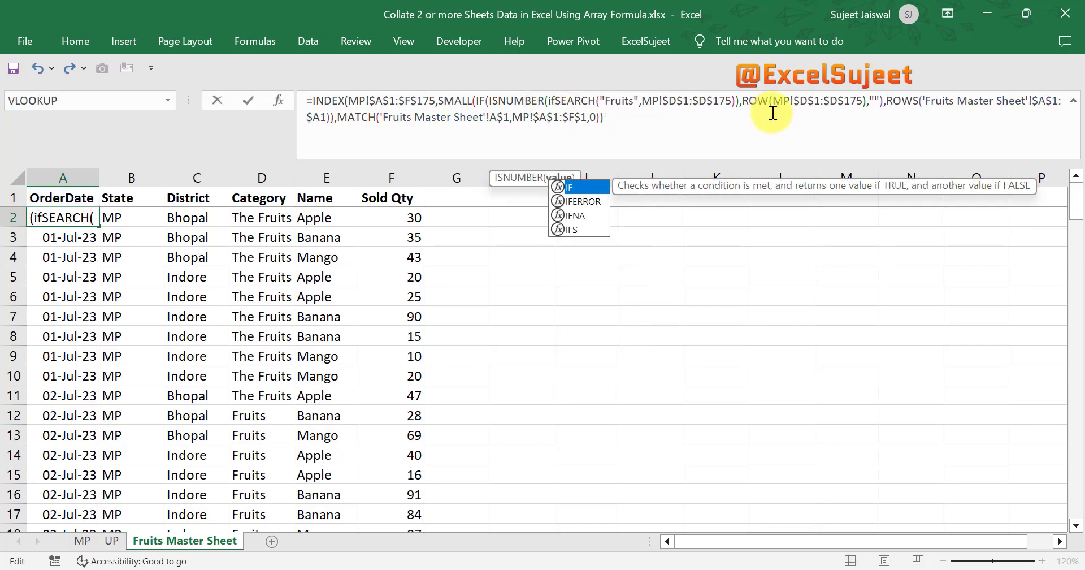
left_click(742, 102)
type(",0")
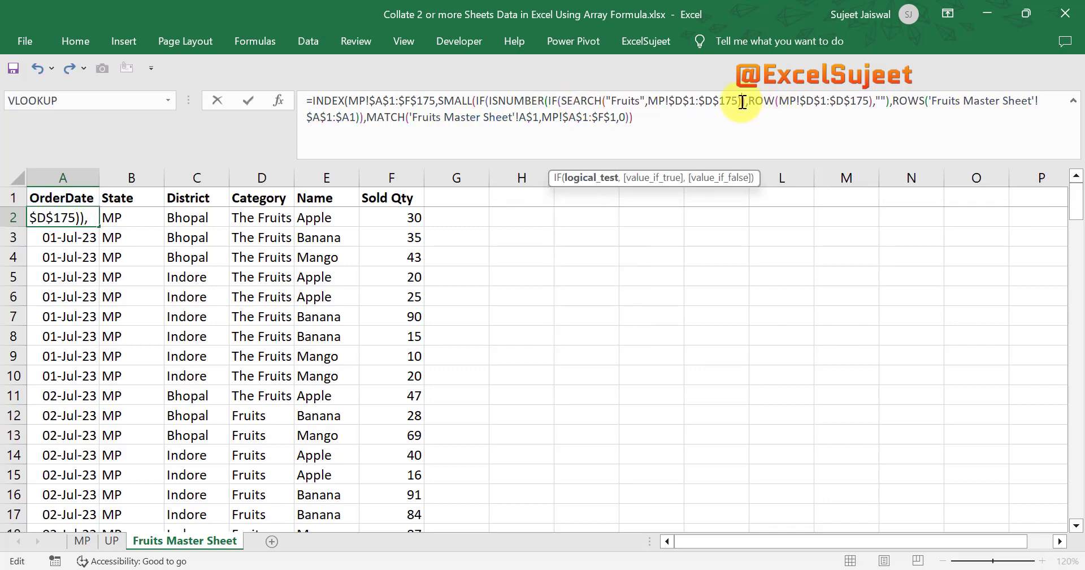
type(")")
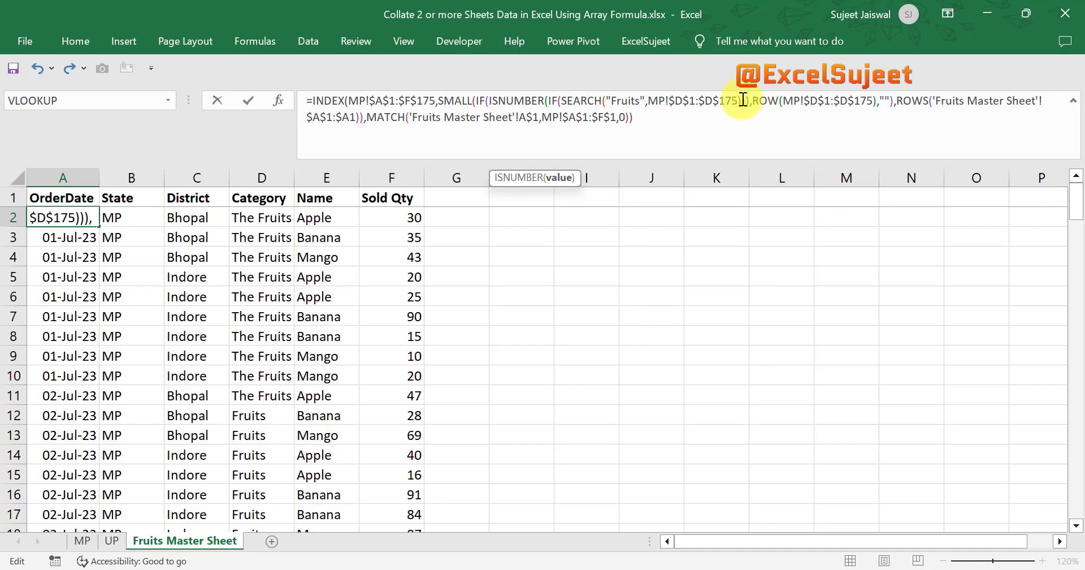
left_click(743, 101)
type("=1")
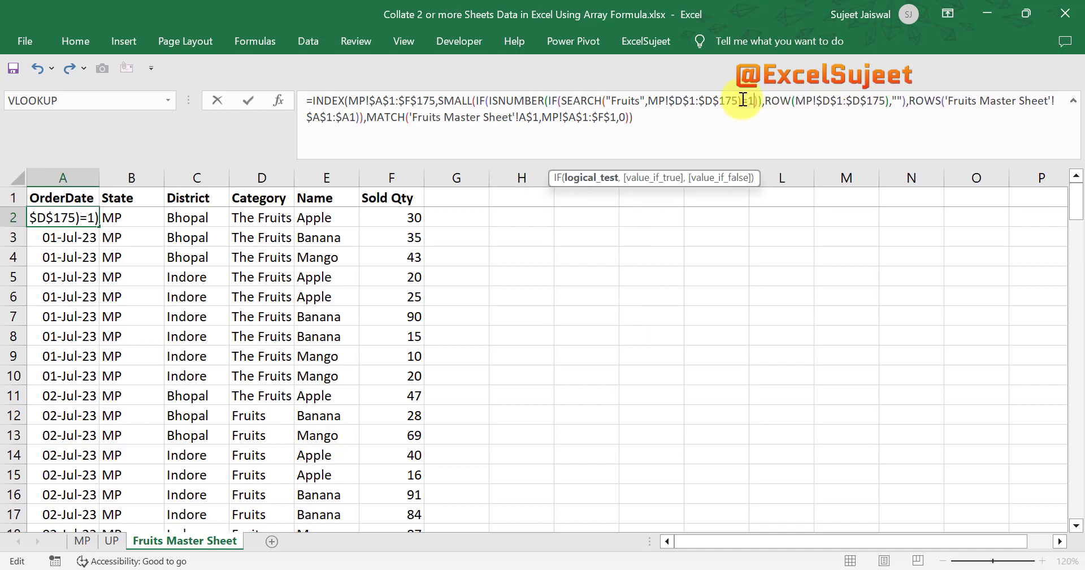
type(",1")
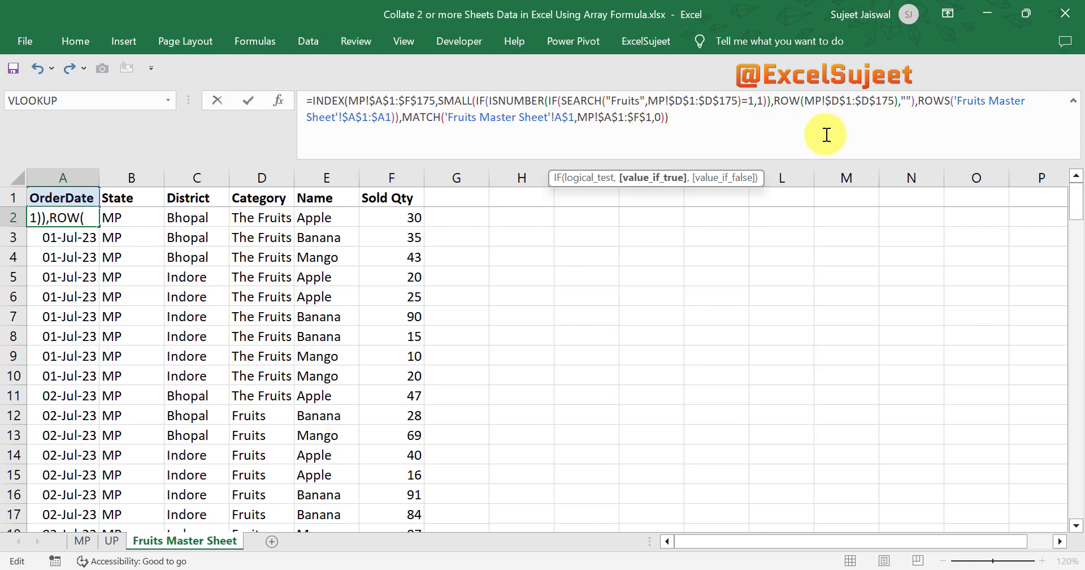
type(",")
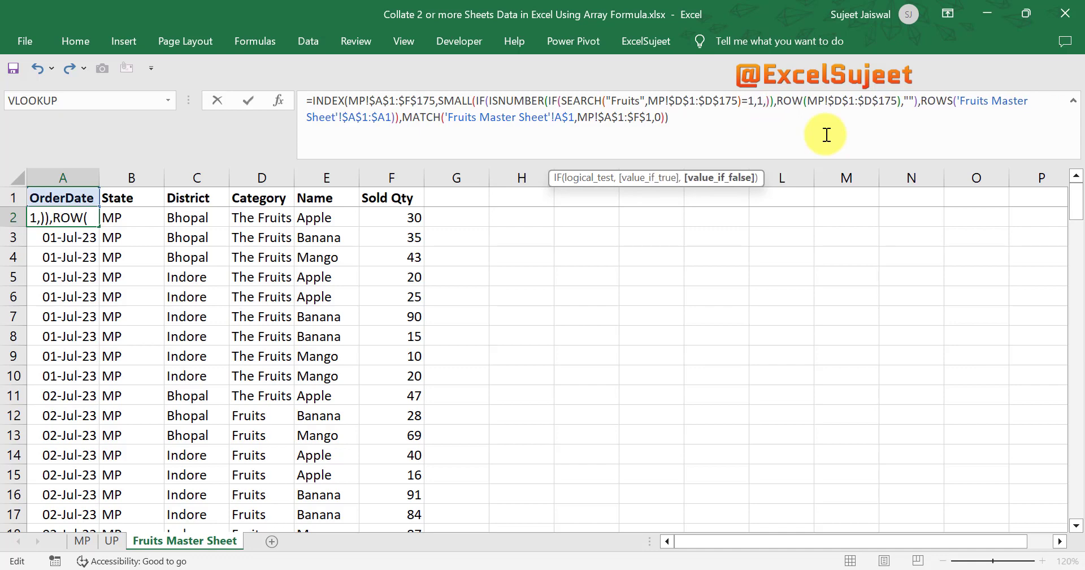
type("\"#VALUE")
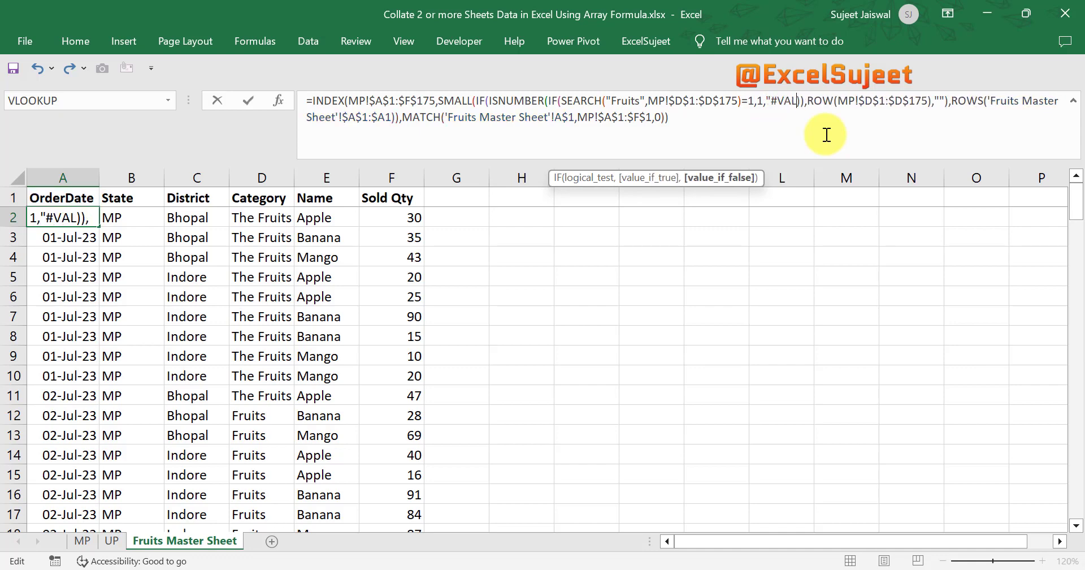
type("!")
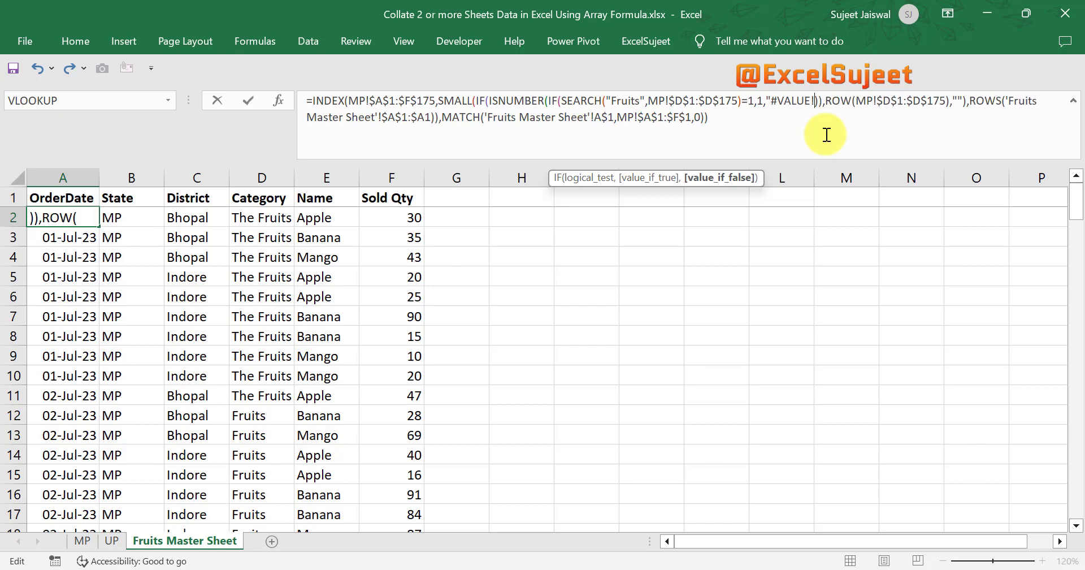
type("\"")
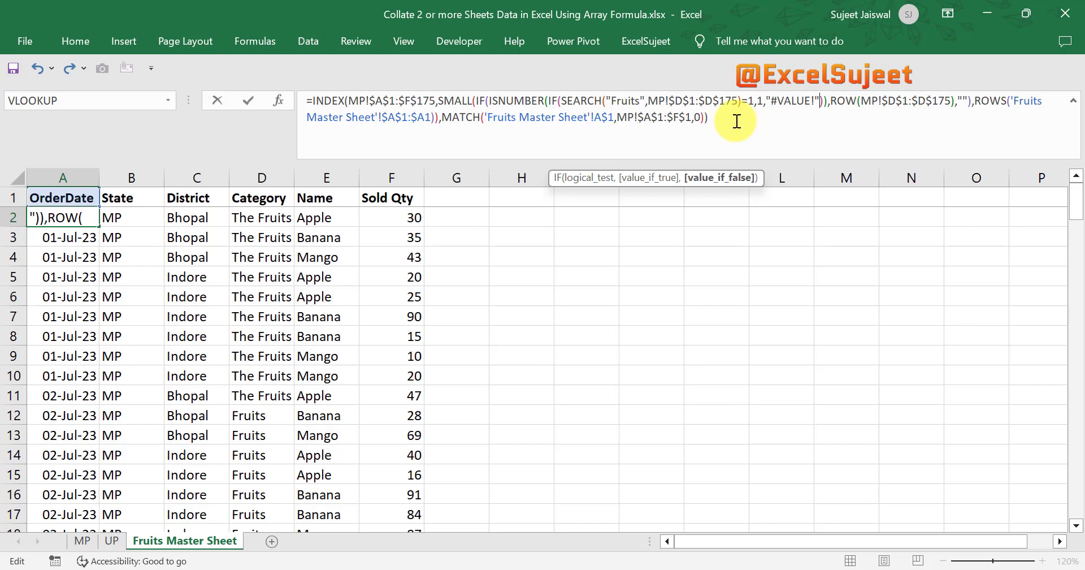
key("ctrl+shift+Return")
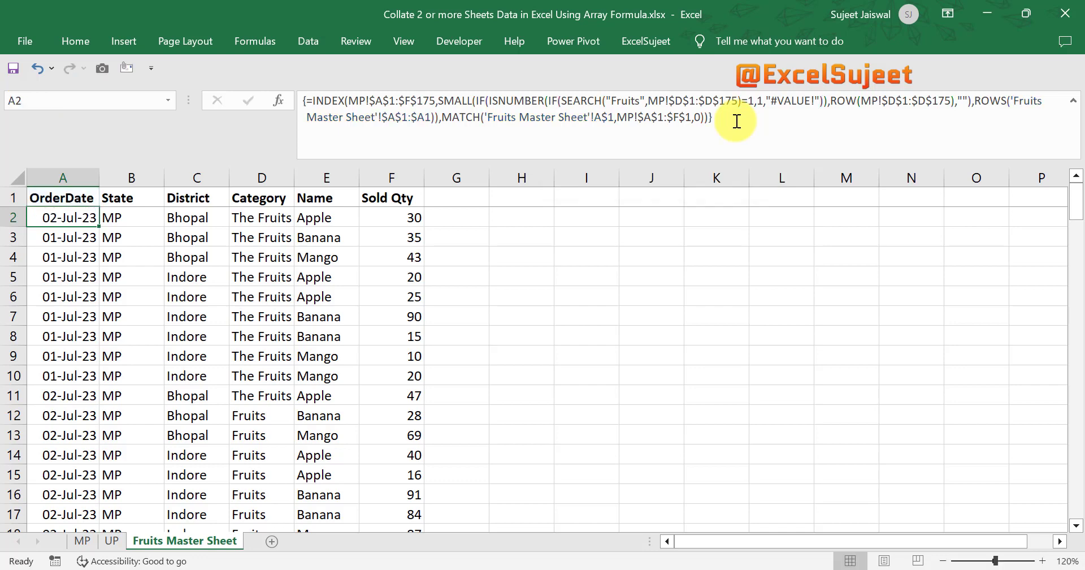
Step: Fill the array formula from A2 across the whole results range A2:F89 on the Fruits Master Sheet
key("ctrl+Down")
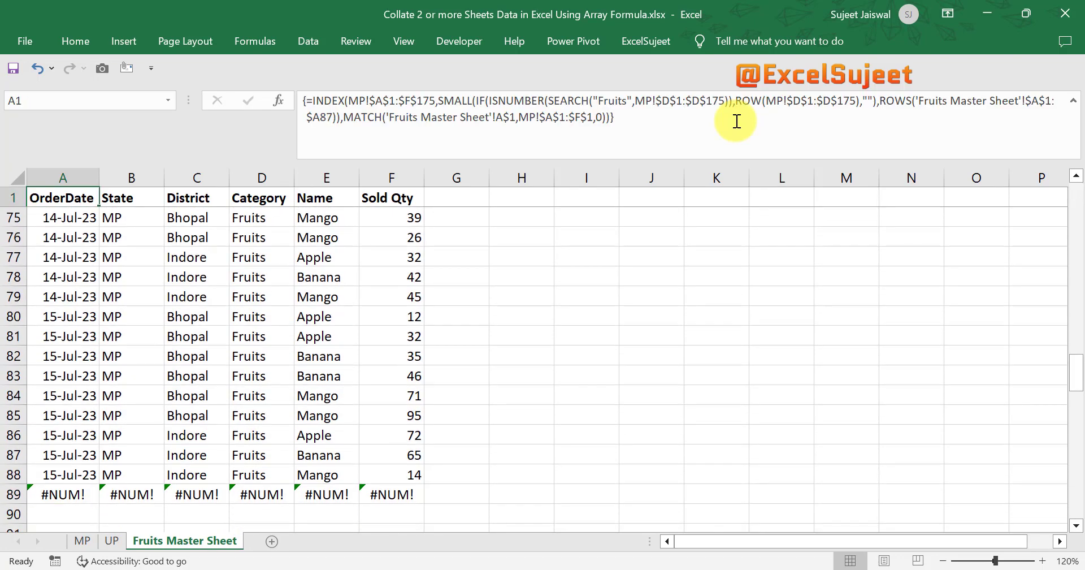
key("ctrl+Up")
key("ctrl+shift+Down")
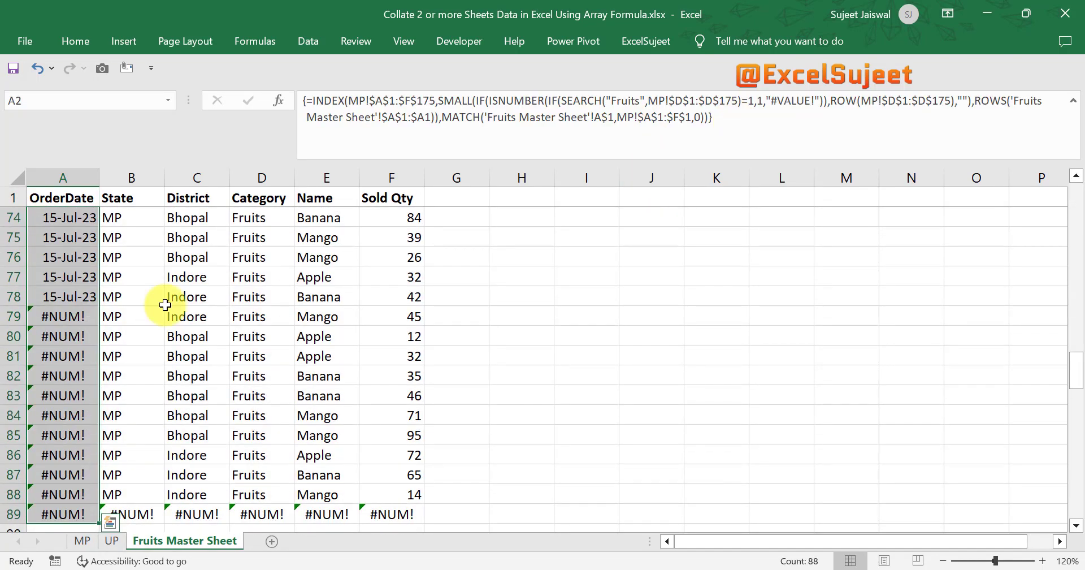
key("ctrl+shift+Right")
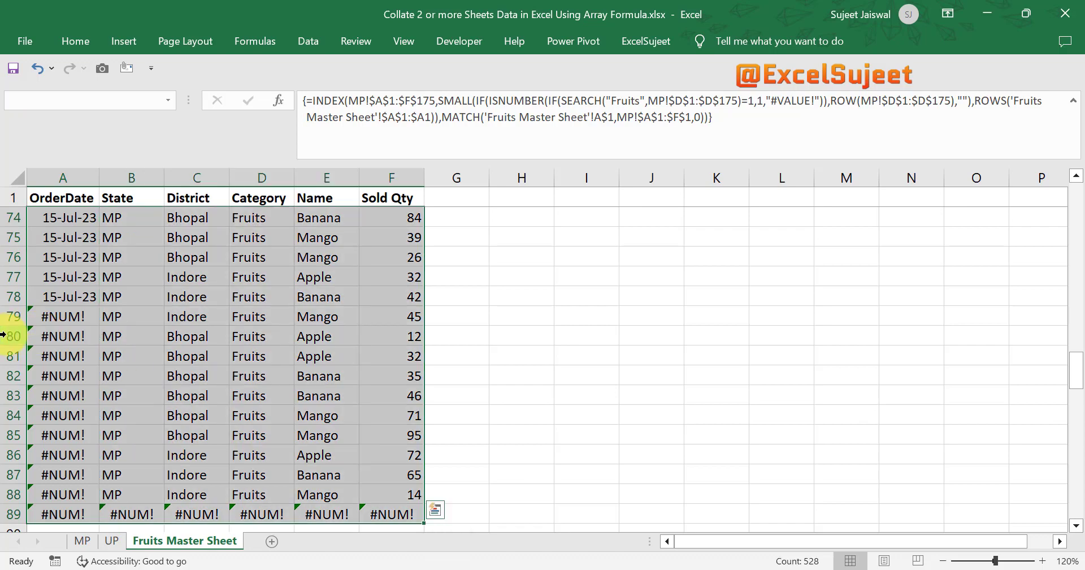
key("F2")
key("ctrl+shift+Return")
key("ctrl+Up")
key("Right")
key("Right")
key("Right")
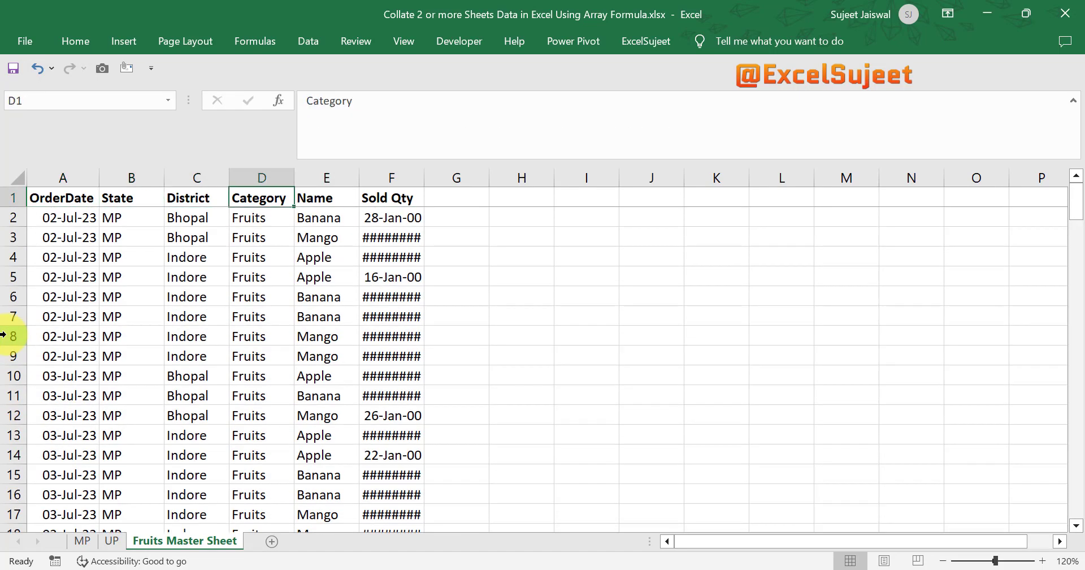
Step: Apply the General number format to the Sold Qty results in F2:F89
key("Down")
key("Right")
key("Right")
key("ctrl+shift+Down")
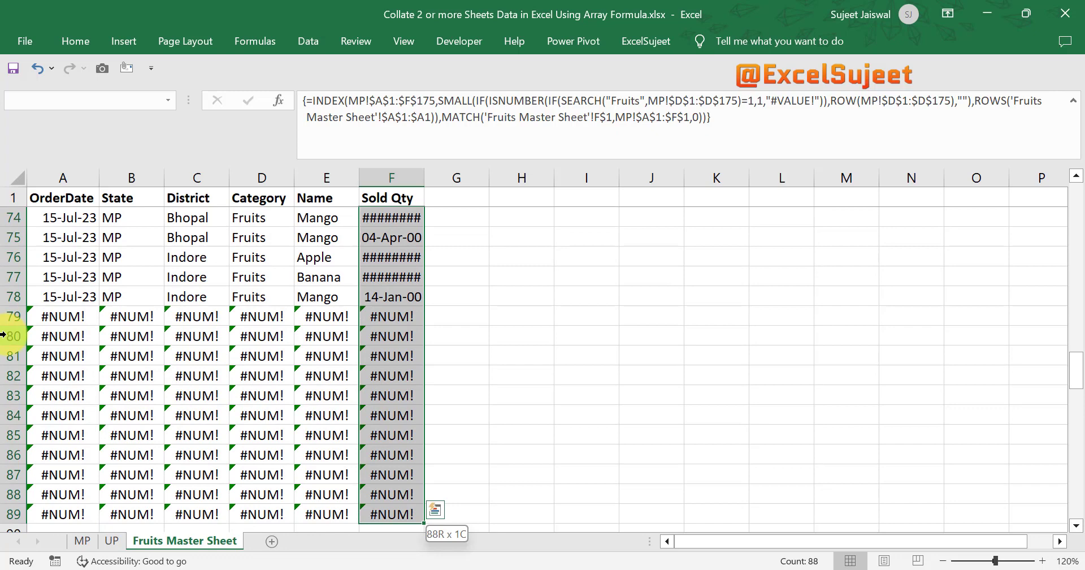
key("ctrl+shift+asciitilde")
key("ctrl+Up")
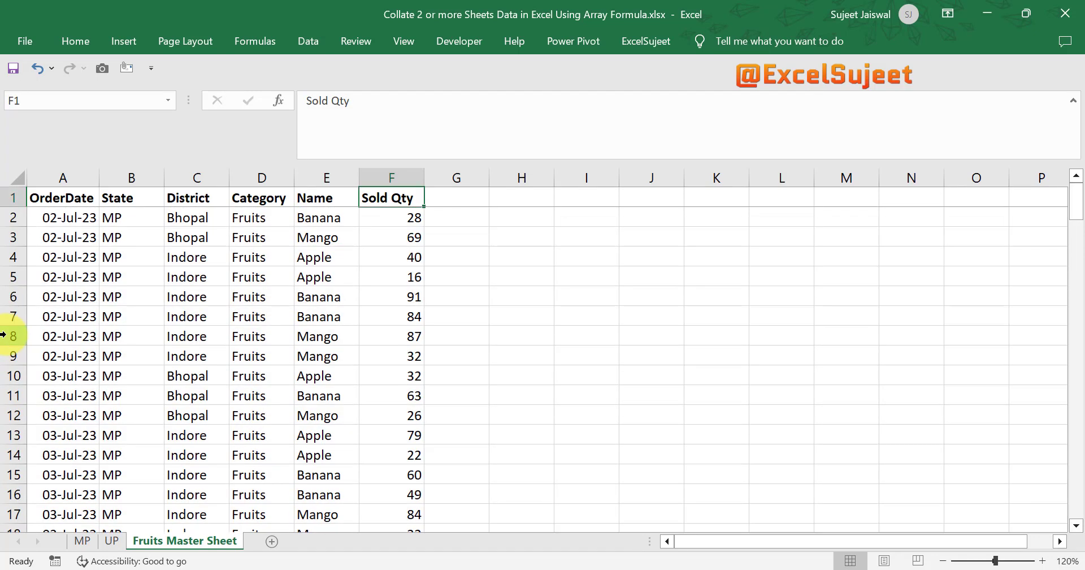
Step: Examine the refilled results from row 2 to the end of the range, including the Category entries
key("Down")
key("ctrl+Left")
key("Right")
key("Right")
key("Right")
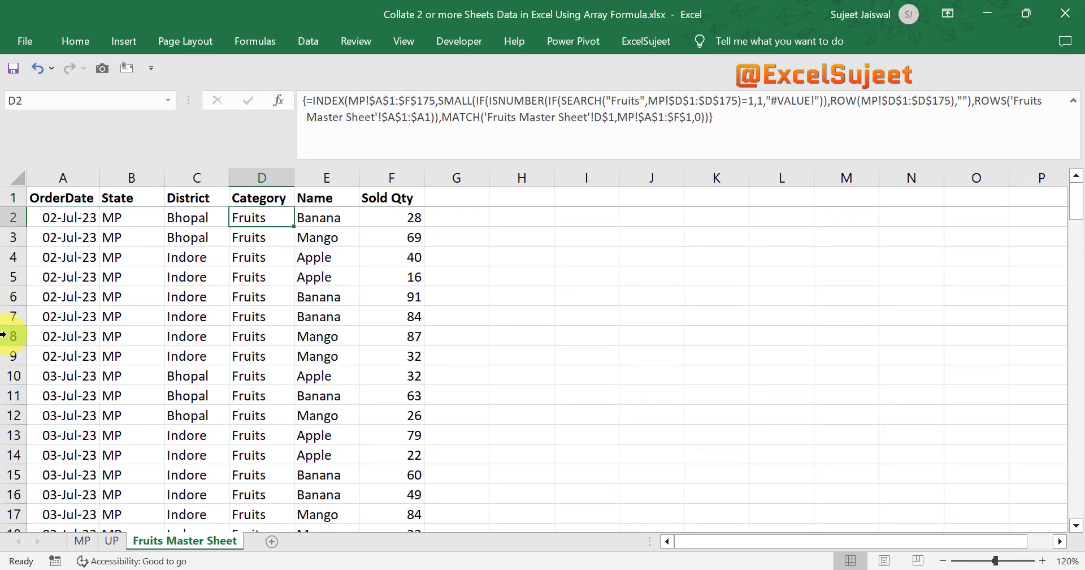
key("ctrl+Left")
key("ctrl+Down")
key("Down")
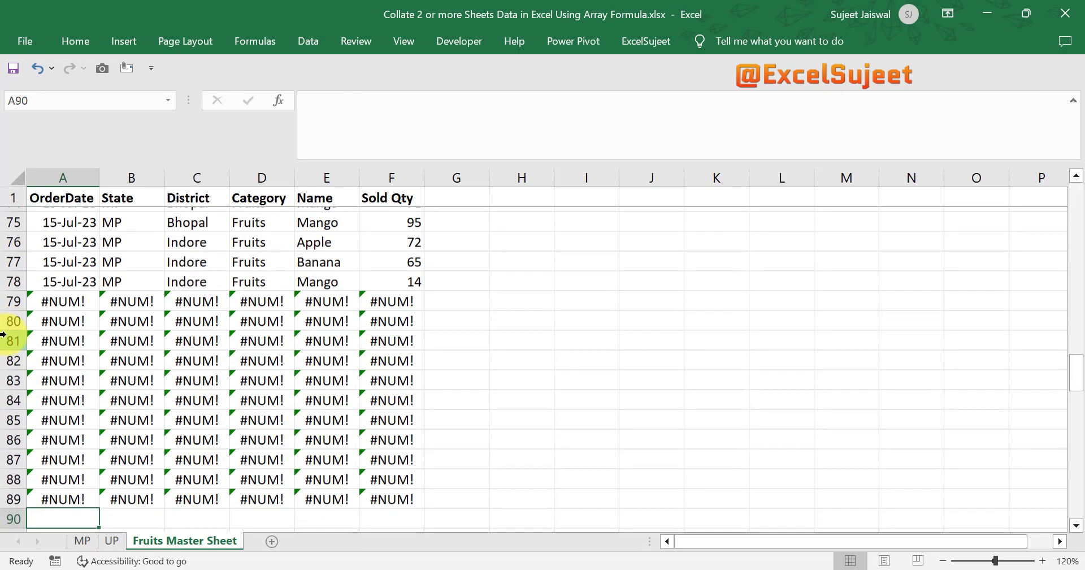
key("ctrl+Up")
key("ctrl+Up")
key("Right")
key("Right")
key("Right")
key("Down")
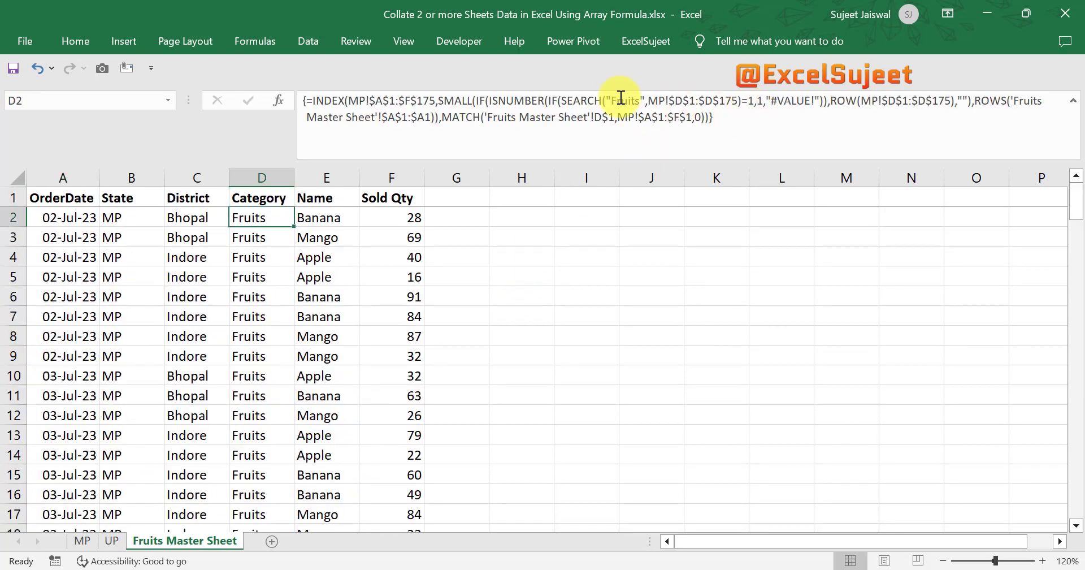
Step: Evaluate the IF(SEARCH("Fruits",...)=1,1,"#VALUE!") part of D2's formula in an enlarged formula bar, leaving the formula uncommitted
left_click(551, 102)
left_click_drag(551, 102, 823, 102)
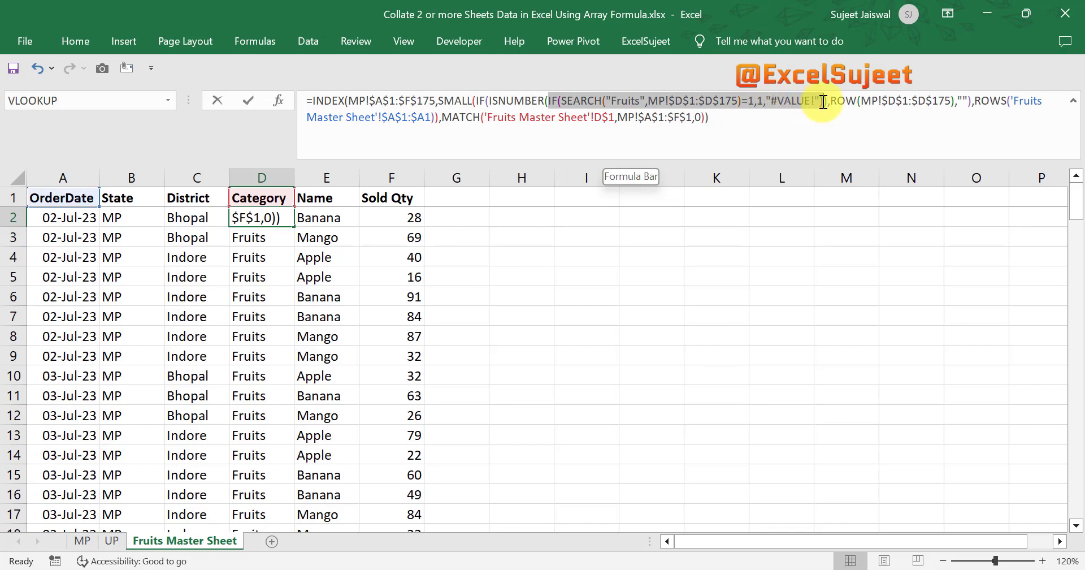
key("F9")
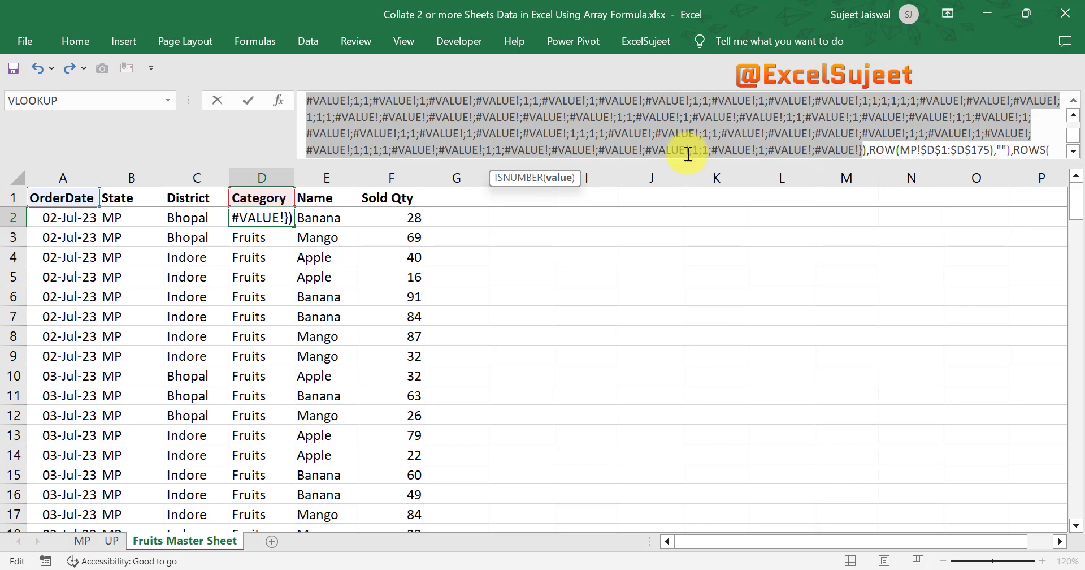
left_click_drag(681, 158, 681, 264)
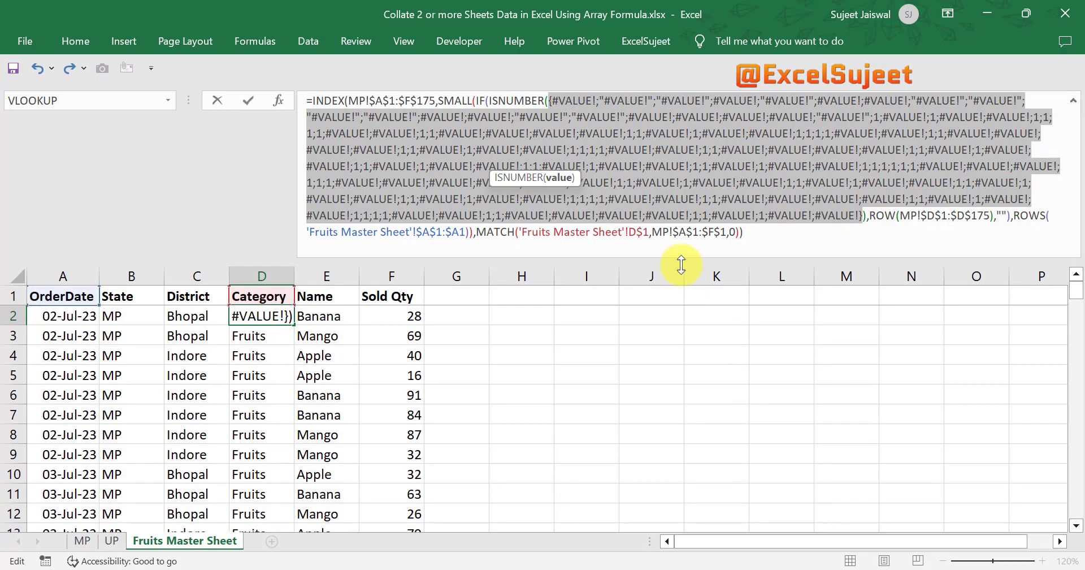
left_click(679, 132)
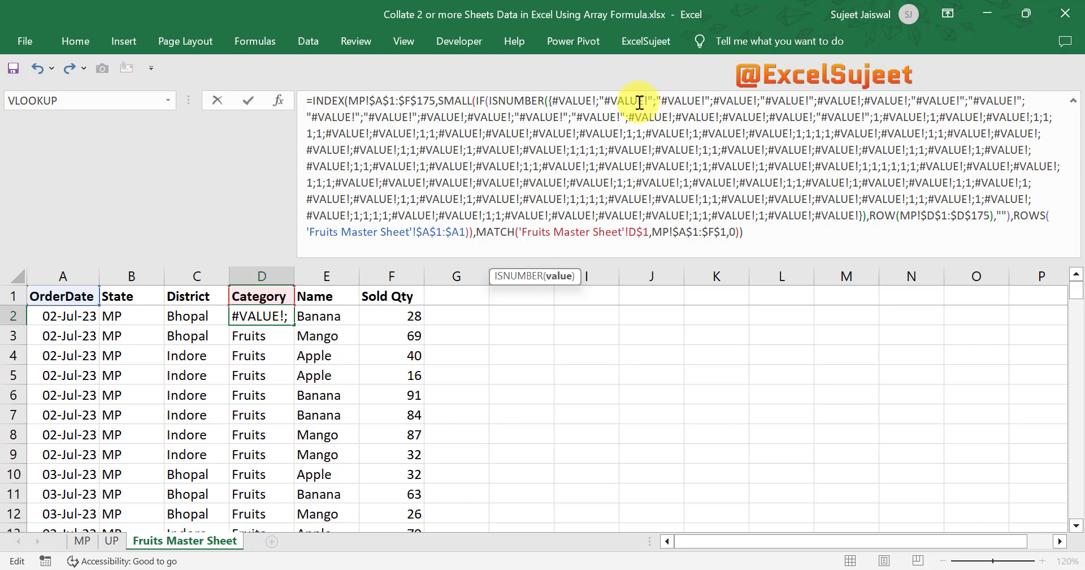
key("Escape")
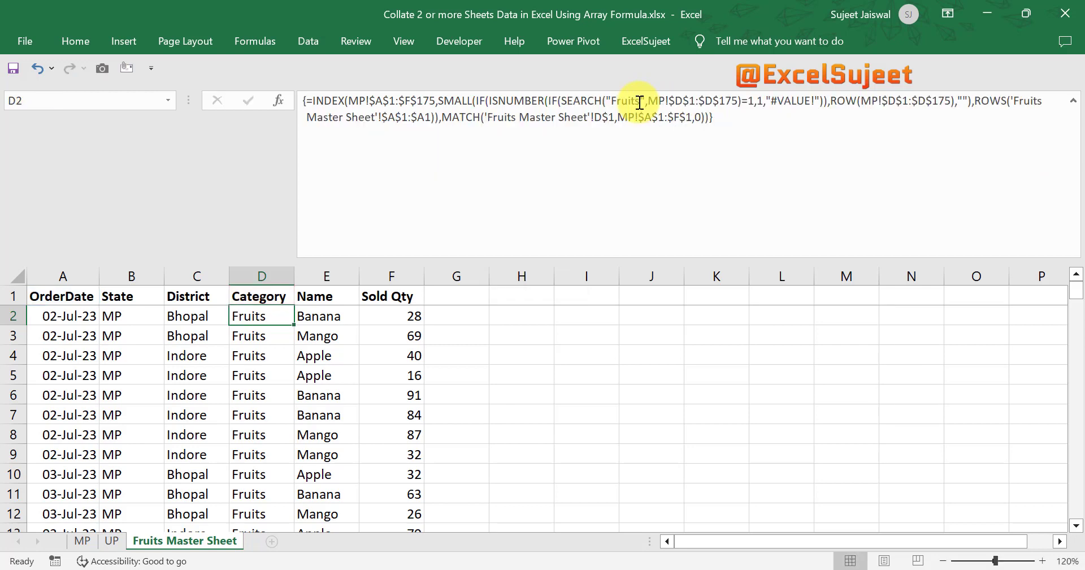
Step: Evaluate only SEARCH("Fruits",MP!$D$1:$D$175) inside D2's formula and cancel the edit
left_click(561, 101)
left_click_drag(561, 101, 744, 101)
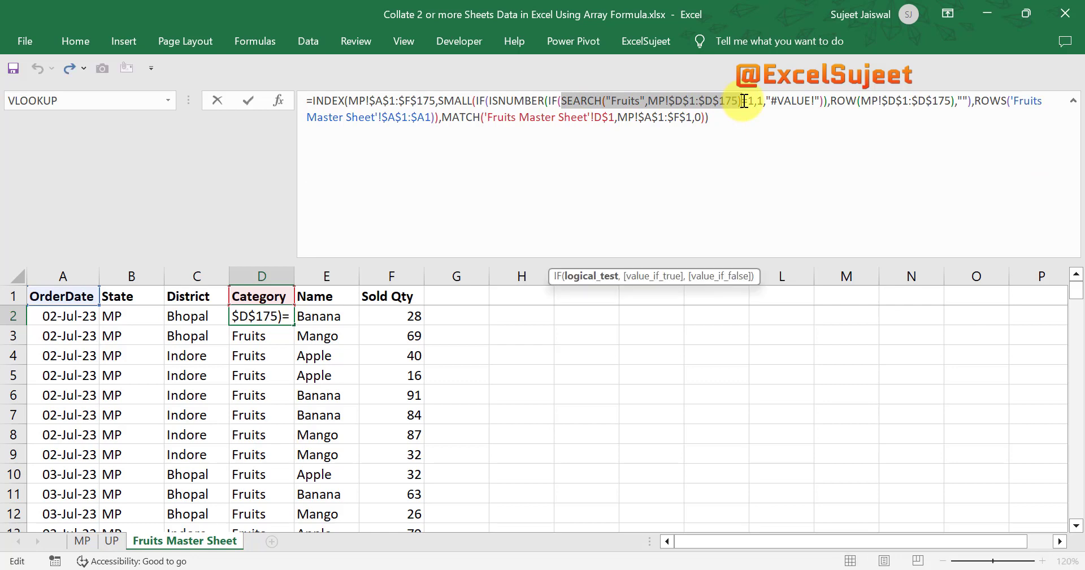
key("F9")
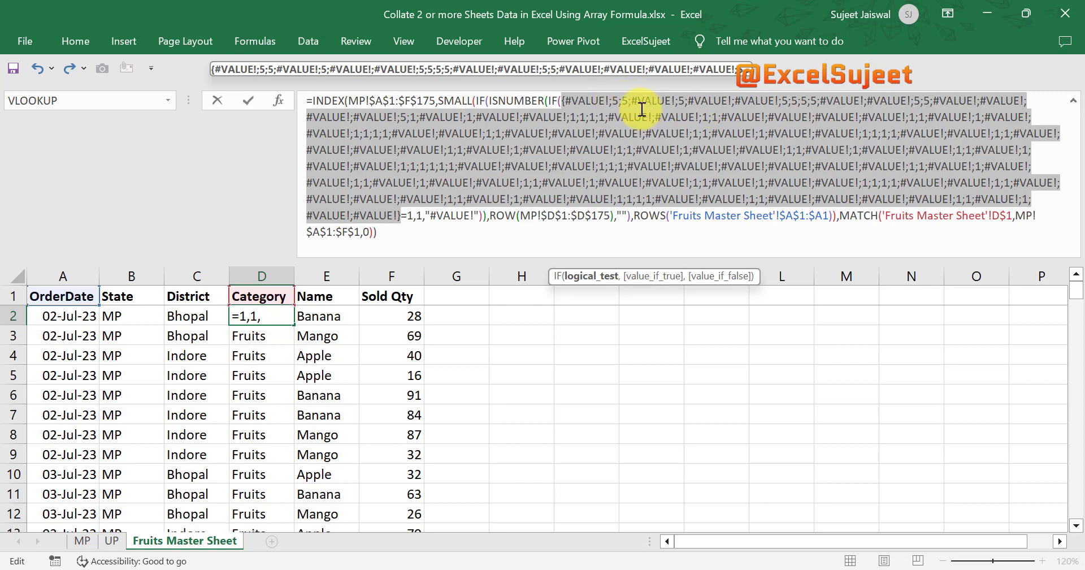
key("Escape")
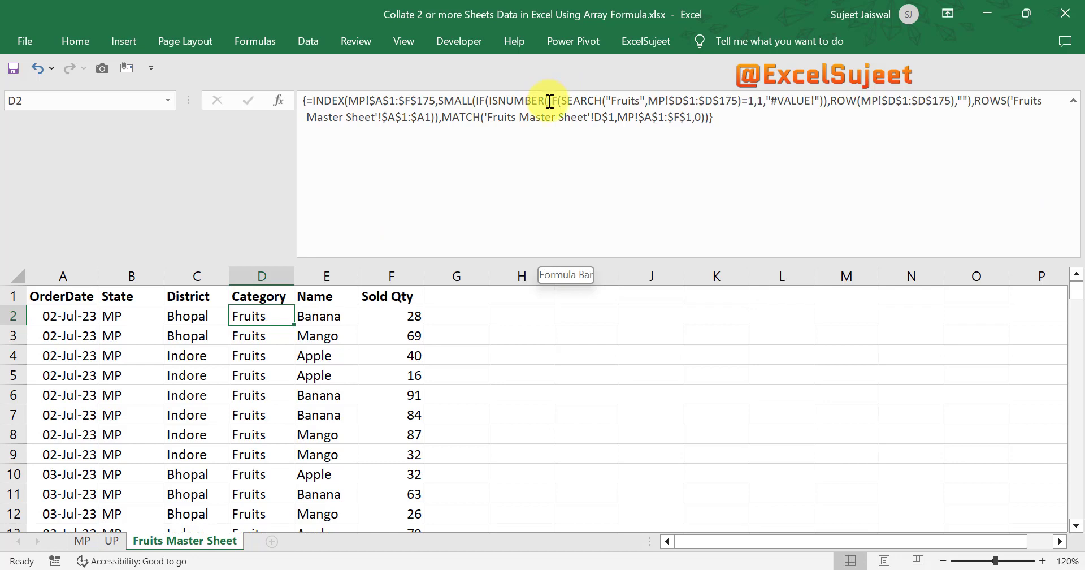
Step: Evaluate and commit the full IF argument inside ISNUMBER in D2's formula, and undo that replacement
left_click_drag(549, 102, 824, 106)
key("F9")
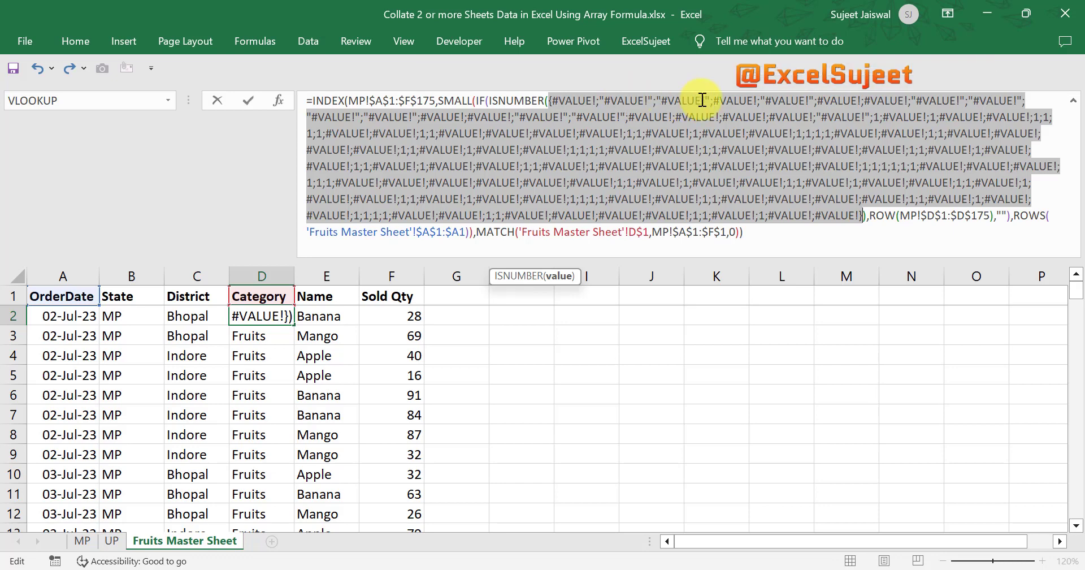
key("ctrl+Return")
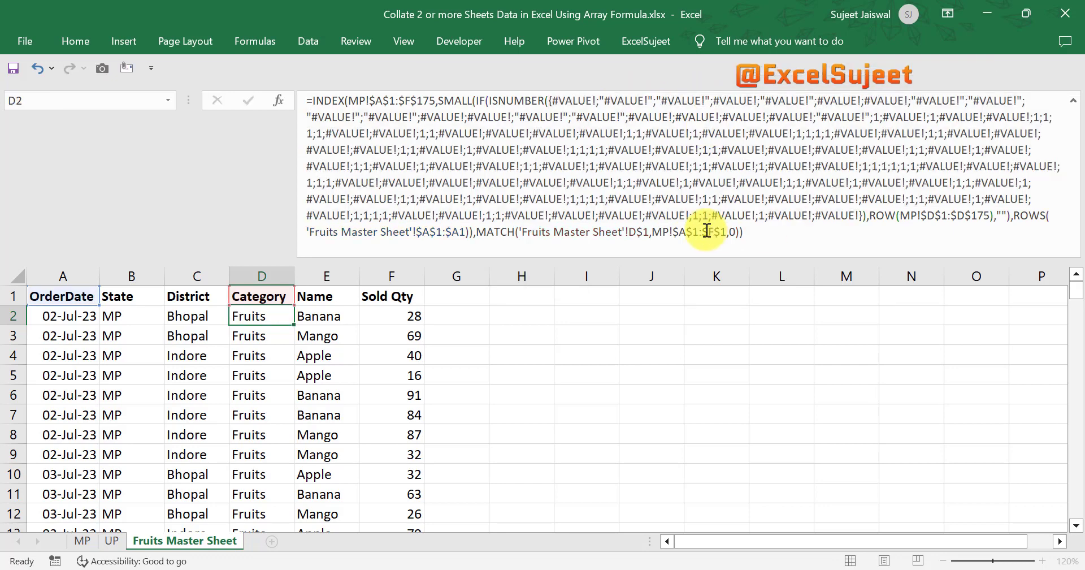
key("ctrl+z")
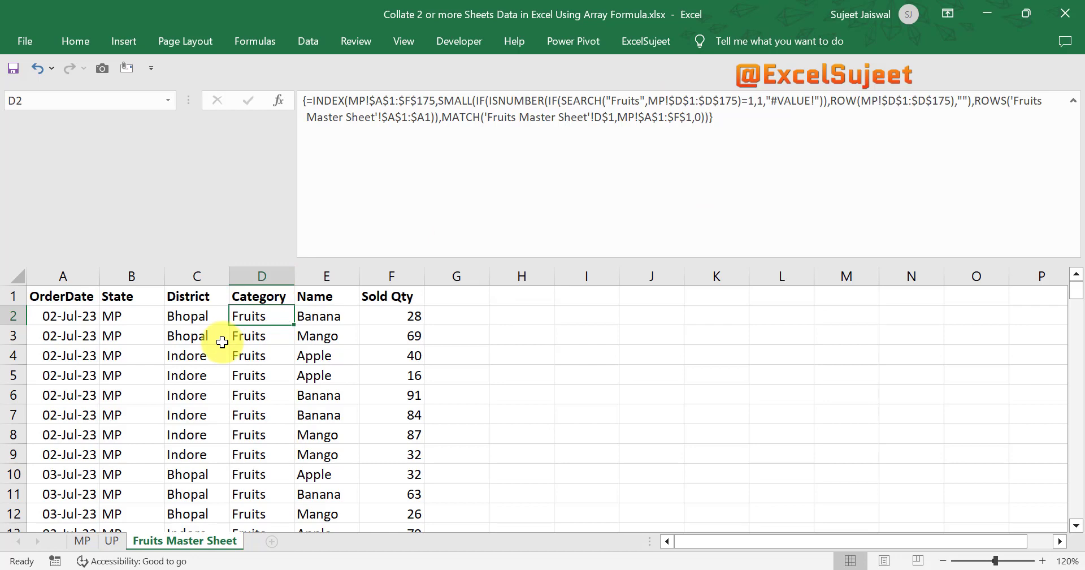
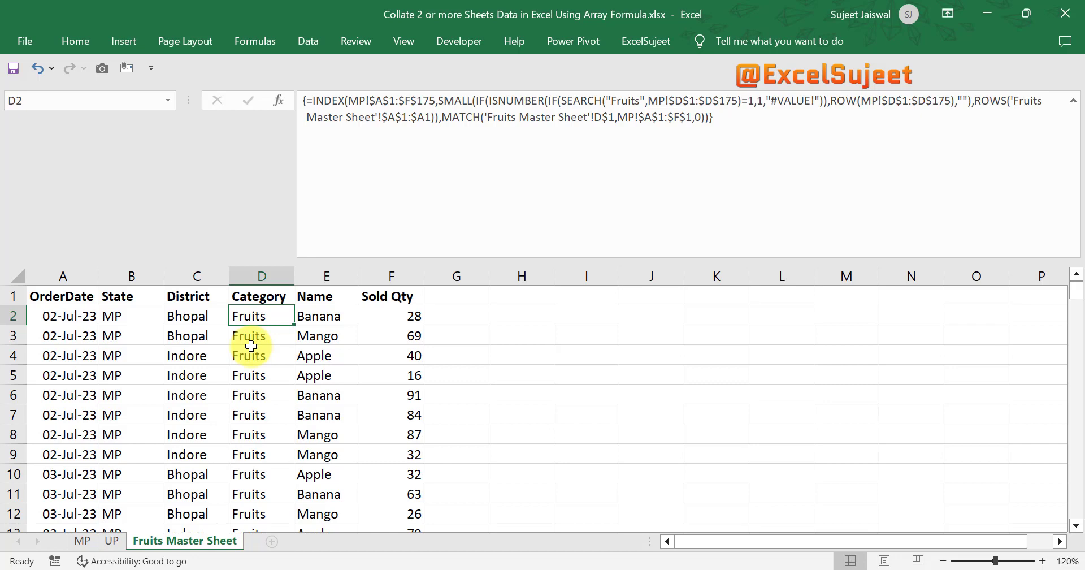
Step: Collapse the formula bar and review the OrderDate column from A1 to the end of the filled range
key("ctrl+shift+u")
key("Up")
key("Home")
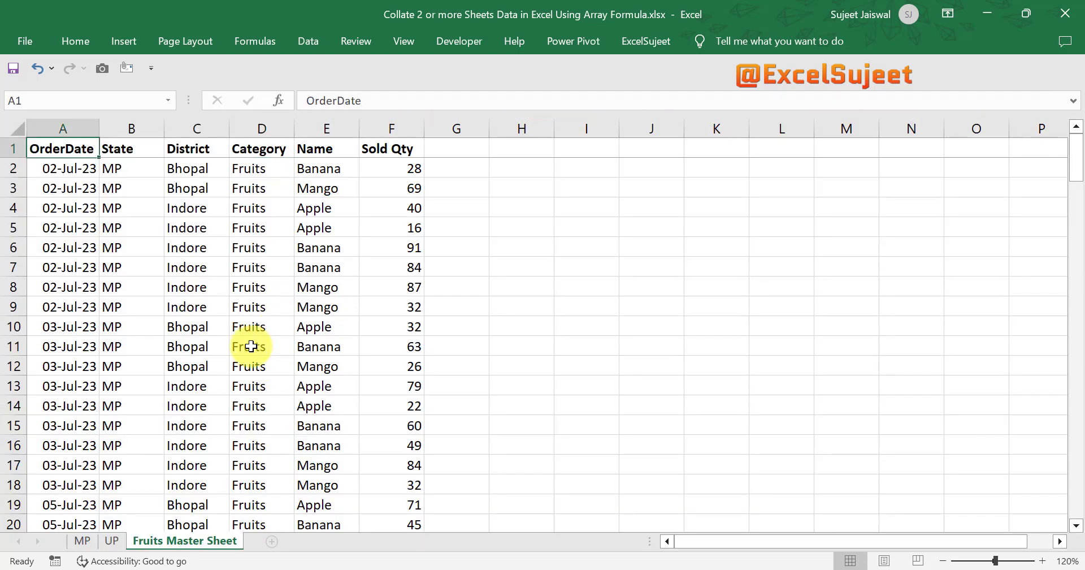
key("ctrl+Down")
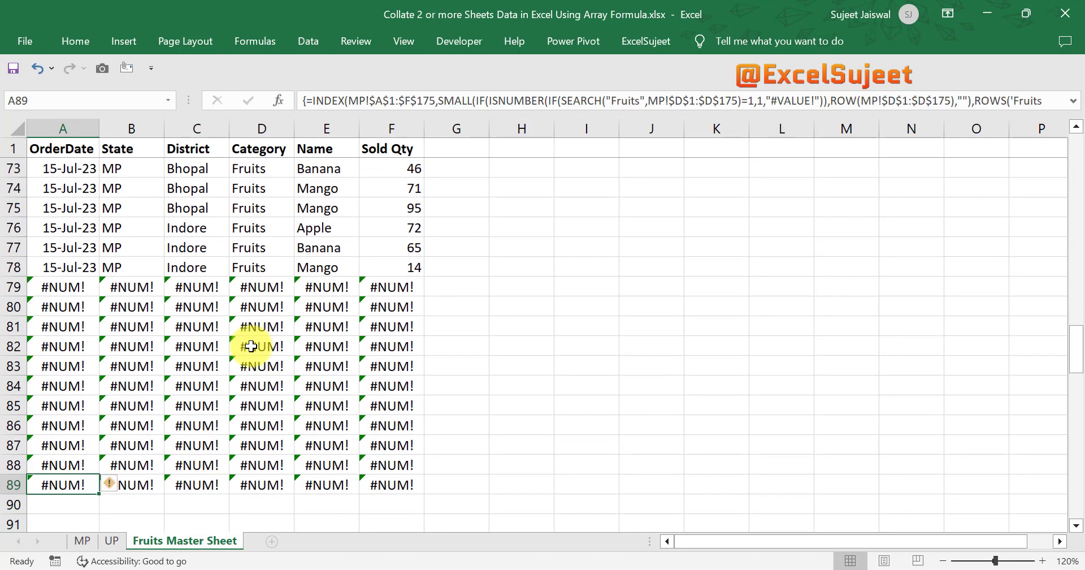
key("Up")
key("ctrl+Up")
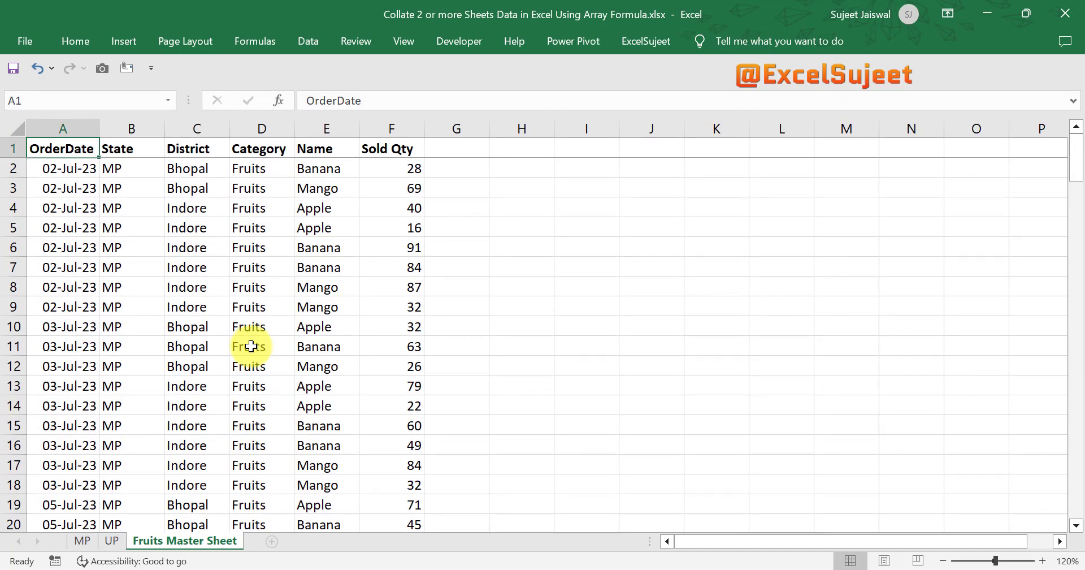
key("ctrl+Down")
key("ctrl+Up")
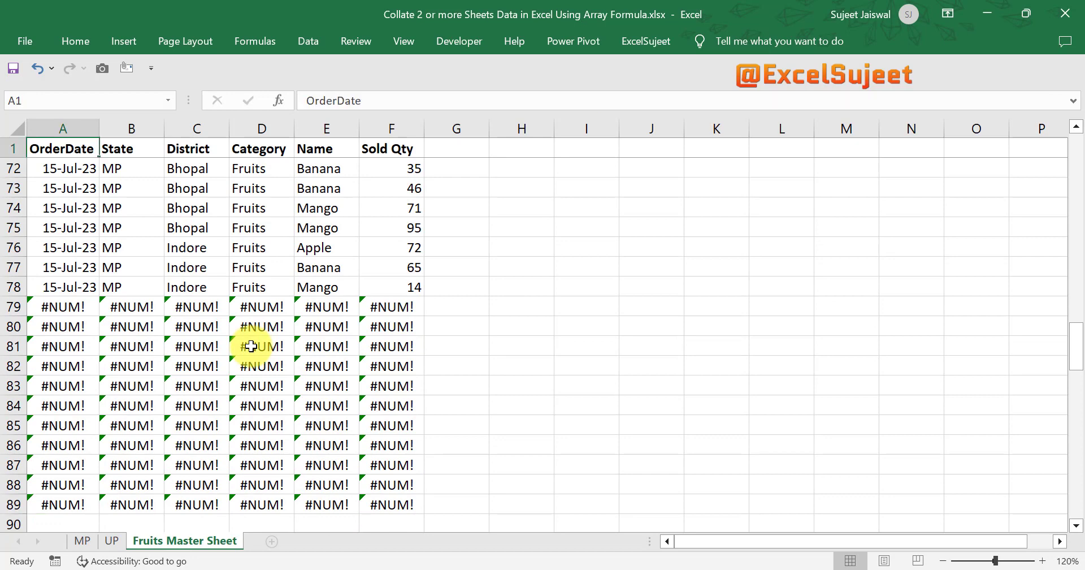
Step: Filter the Category column on the UP sheet to show only Fruits
left_click(111, 540)
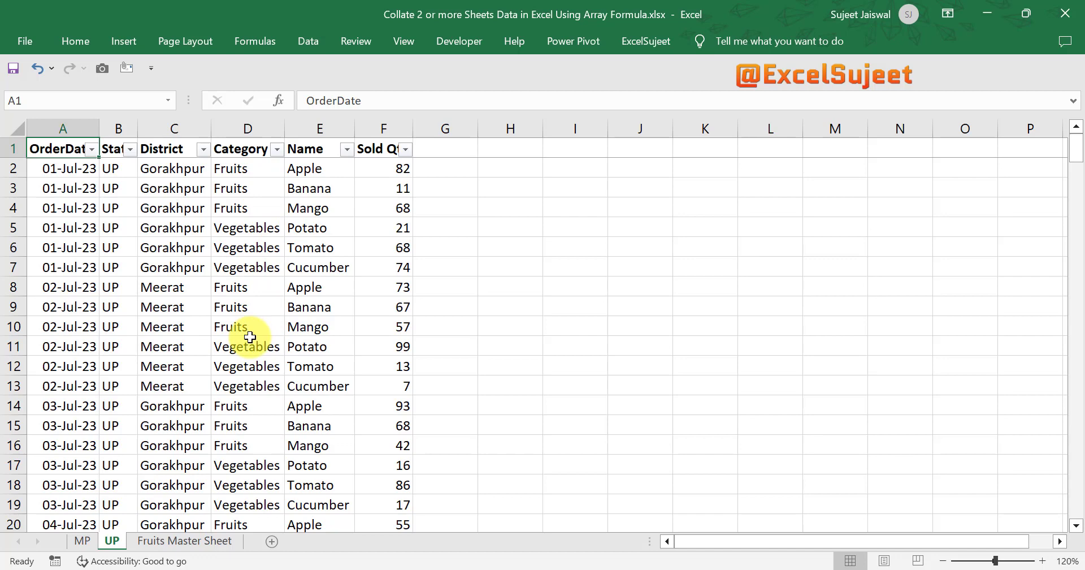
key("Right")
key("Right")
key("Right")
key("alt+Down")
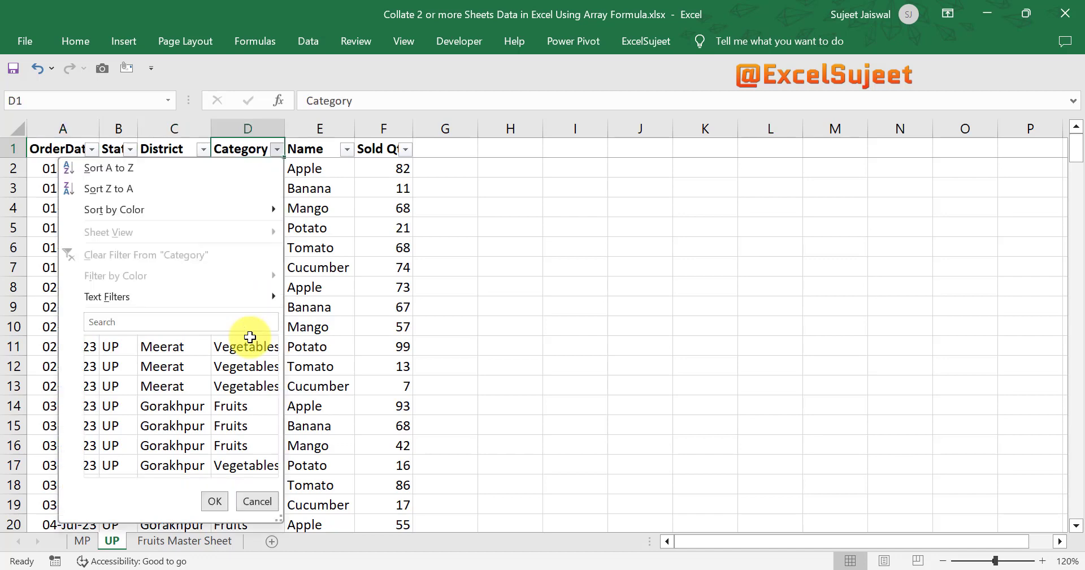
key("Down")
key("Down")
key("Down")
key("Down")
key("Down")
key("Down")
key("Down")
key("Down")
key("space")
key("Return")
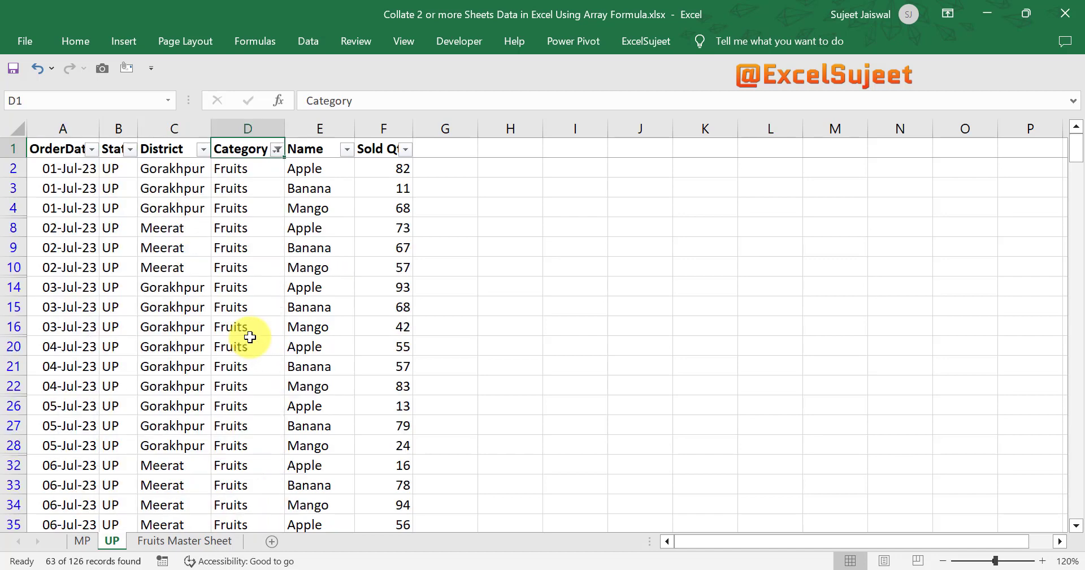
Step: Check the filtered Category entries on the UP sheet and the last result rows on the Fruits Master Sheet
key("ctrl+shift+Down")
key("ctrl+Up")
key("ctrl+Page_Down")
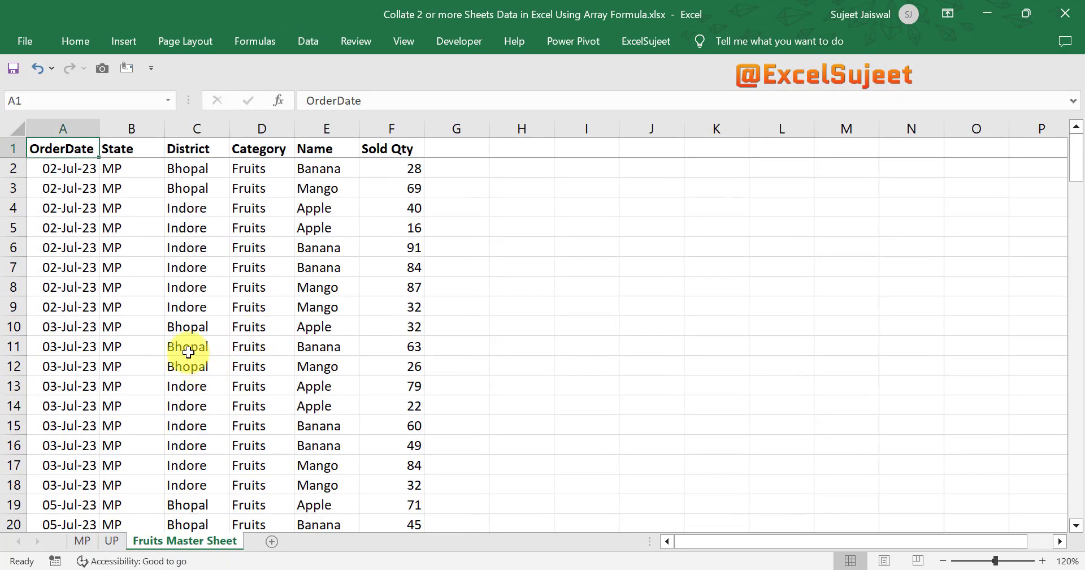
key("ctrl+Down")
key("Up")
key("Up")
key("Up")
key("Up")
key("Up")
key("Up")
key("Up")
key("Up")
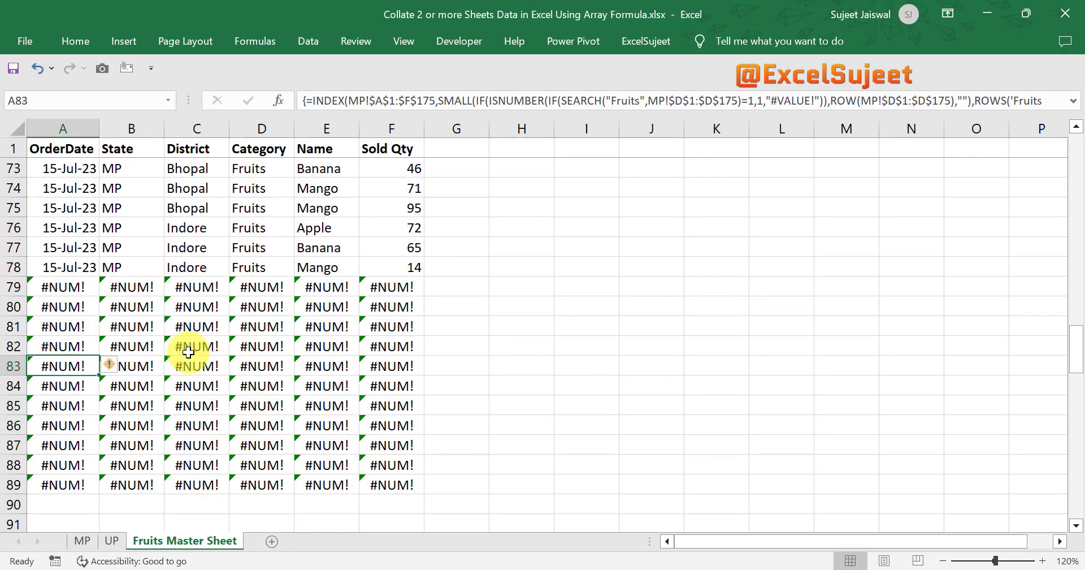
Step: Review the filtered Category entries on the MP sheet and select the column's data downward to count them
key("ctrl+Page_Up")
key("ctrl+Page_Up")
key("Down")
key("Down")
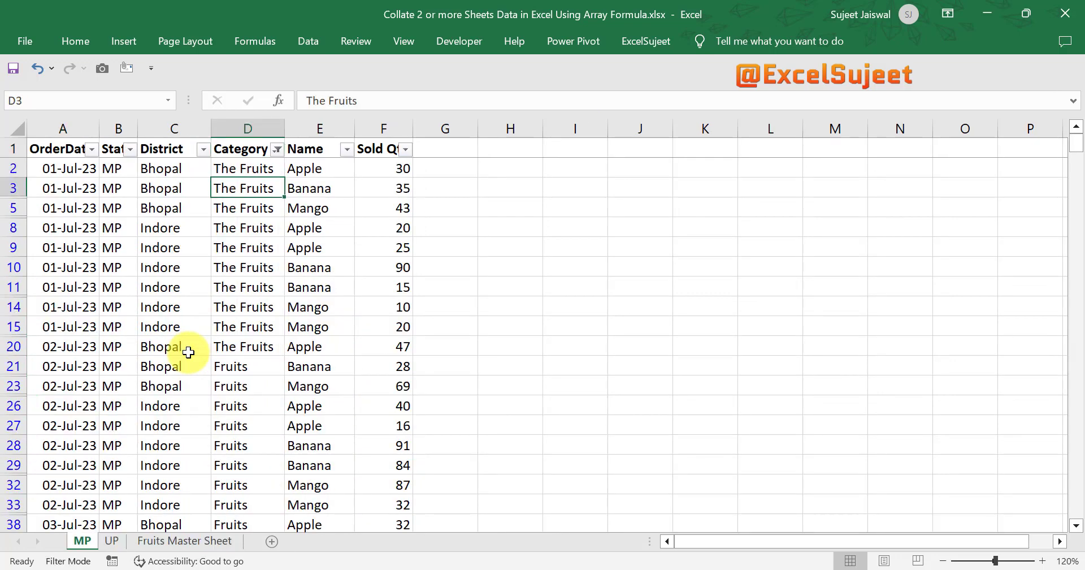
key("Up")
key("ctrl+shift+Down")
key("ctrl+Up")
key("Down")
key("Down")
key("Down")
key("Down")
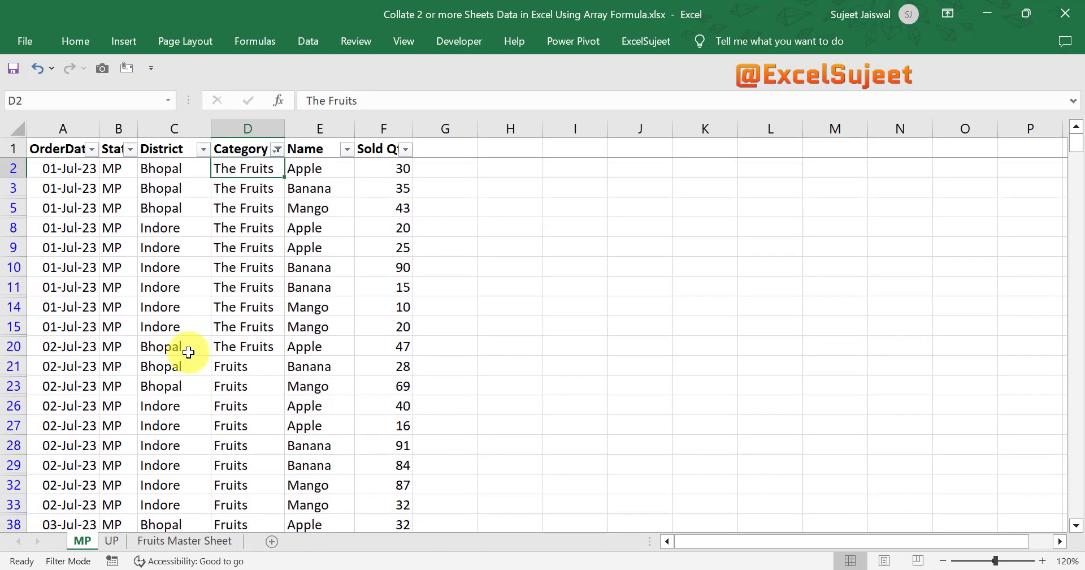
key("Down")
key("Down")
key("Down")
key("Down")
key("Down")
key("Down")
key("Down")
key("ctrl+shift+Down")
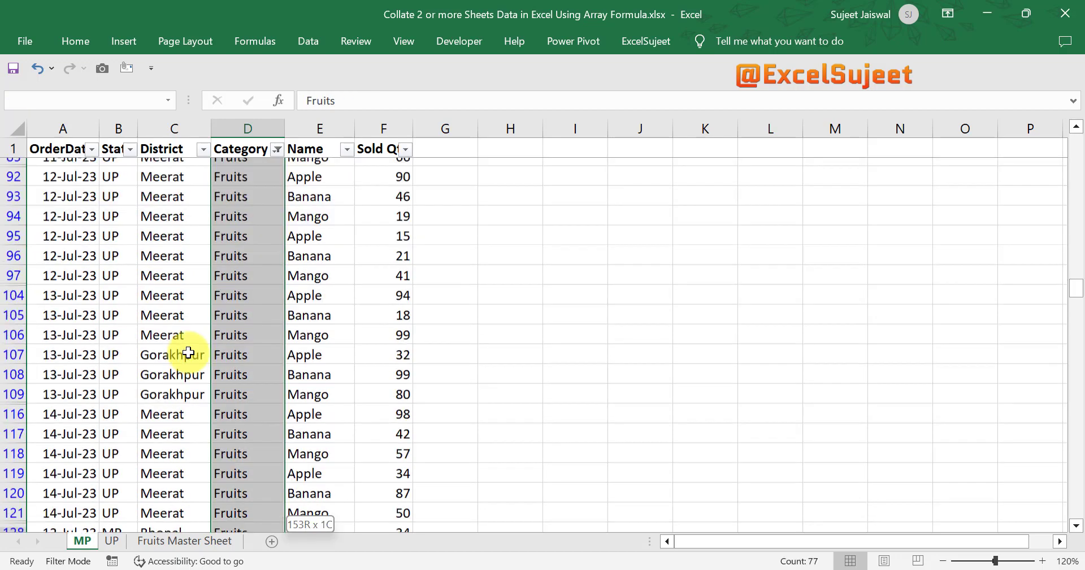
Step: Select the error-free OrderDate results A2:A78 on the Fruits Master Sheet to compare their count
key("ctrl+Page_Down")
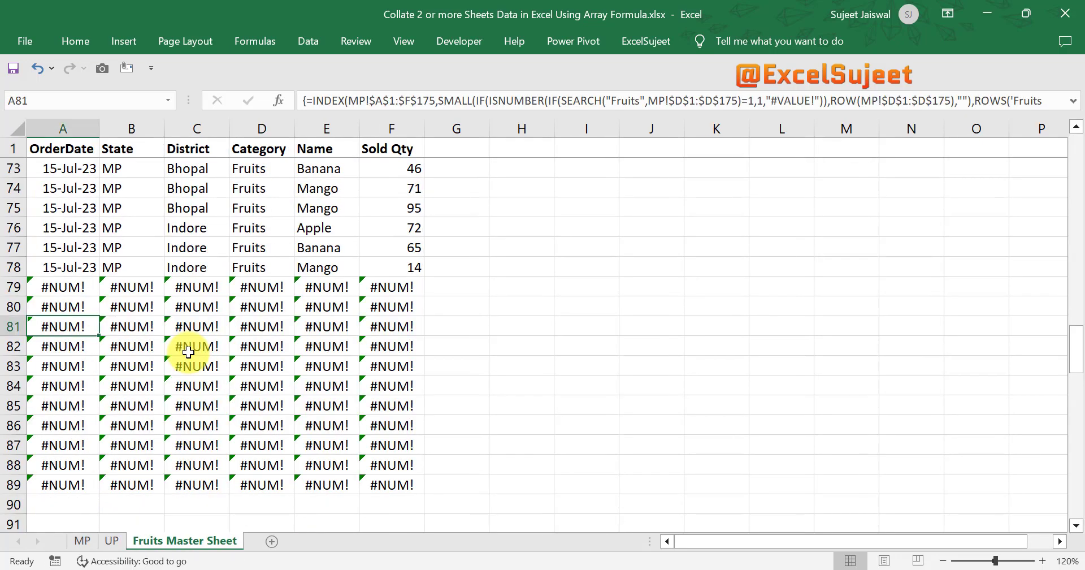
key("ctrl+Home")
key("ctrl+shift+Down")
key("shift+Up")
key("shift+Up")
key("shift+Up")
key("shift+Up")
key("shift+Up")
key("shift+Up")
key("shift+Up")
key("shift+Up")
key("shift+Up")
key("shift+Up")
key("shift+Up")
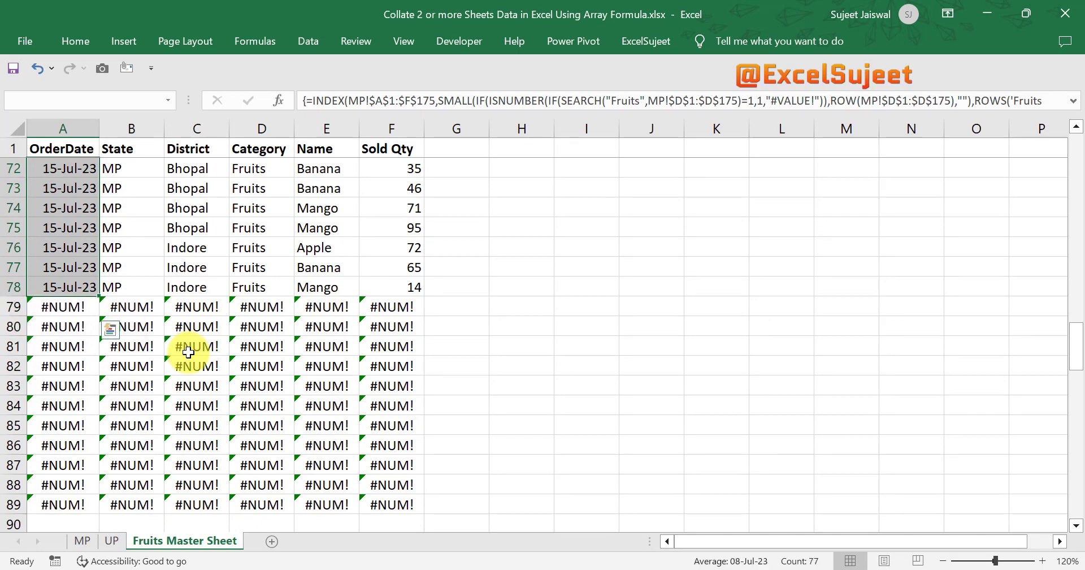
Step: Evaluate the SMALL part of the array formula in A79, the first error row, and restore the formula
key("ctrl+Home")
key("Up")
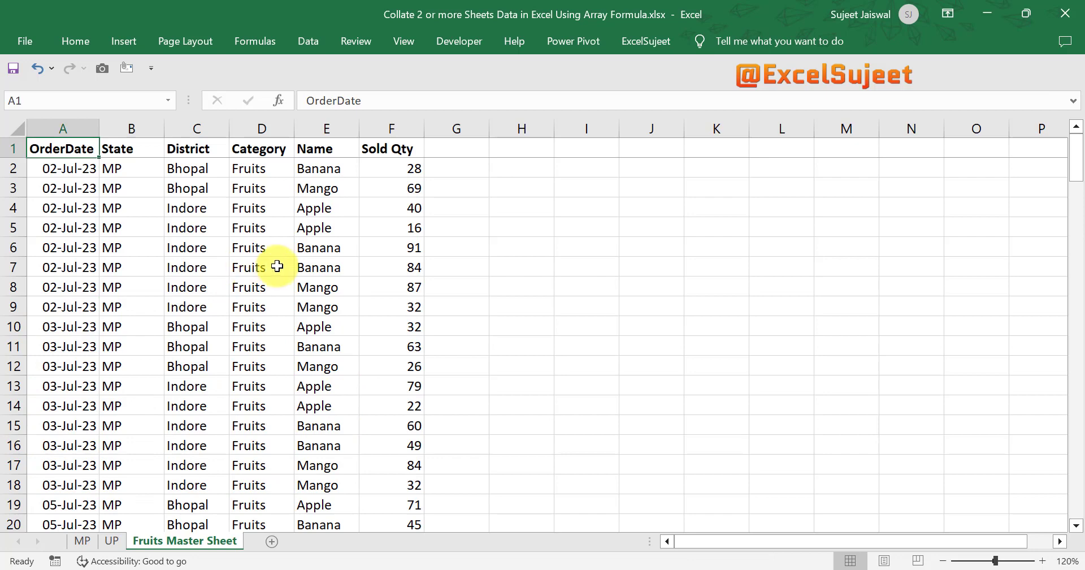
key("ctrl+Down")
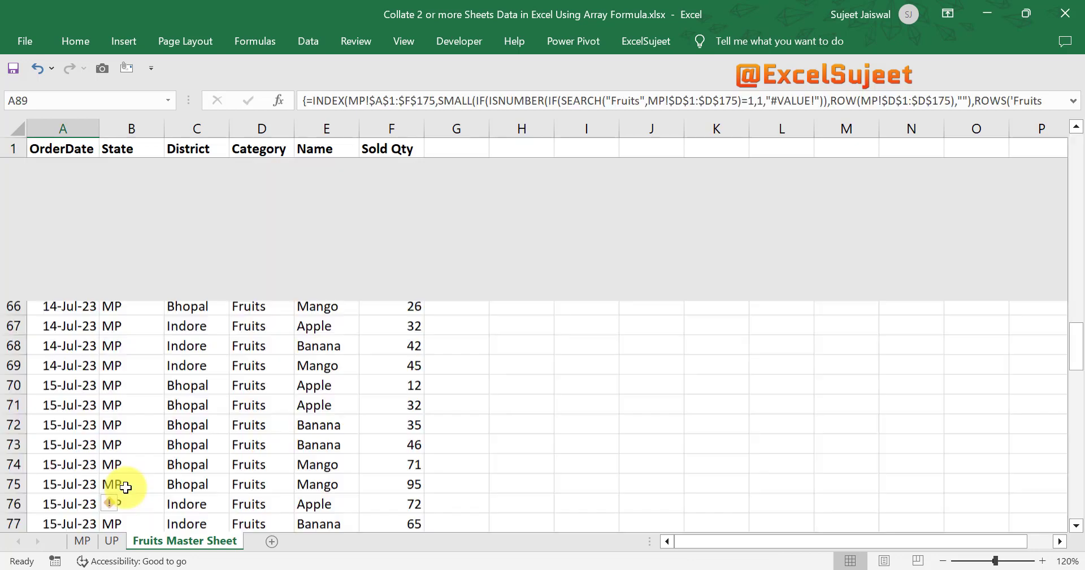
key("Up")
key("Up")
key("Up")
key("Up")
key("Up")
key("Up")
key("Up")
key("Up")
key("Up")
key("Up")
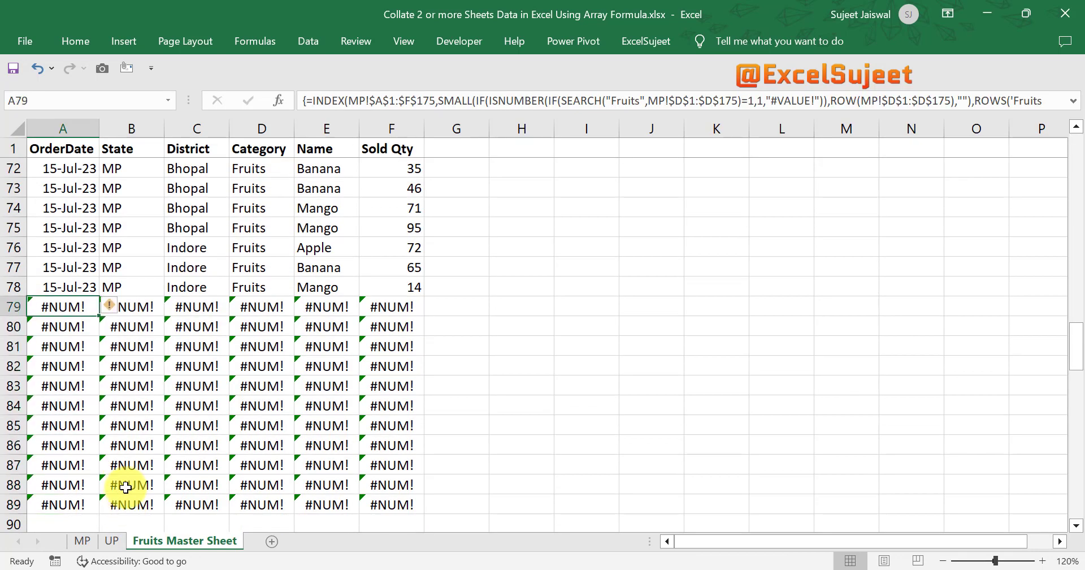
key("ctrl+shift+u")
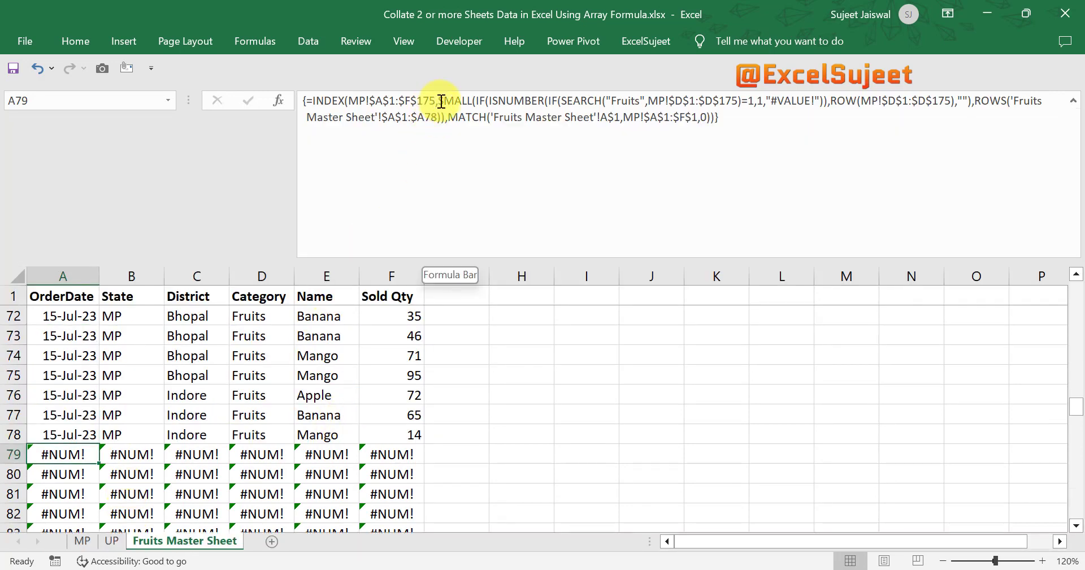
left_click_drag(442, 103, 447, 120)
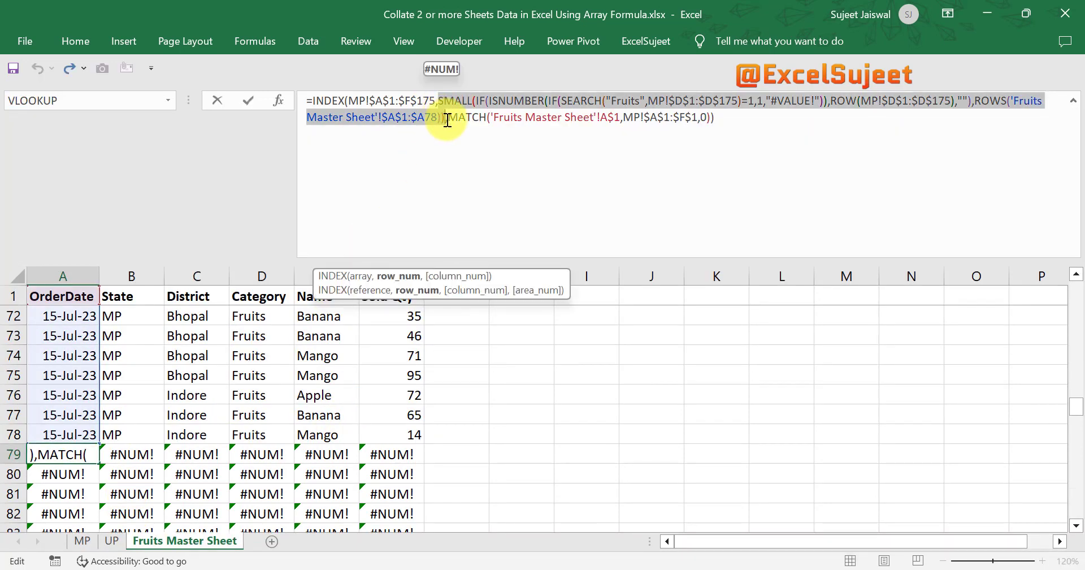
key("F9")
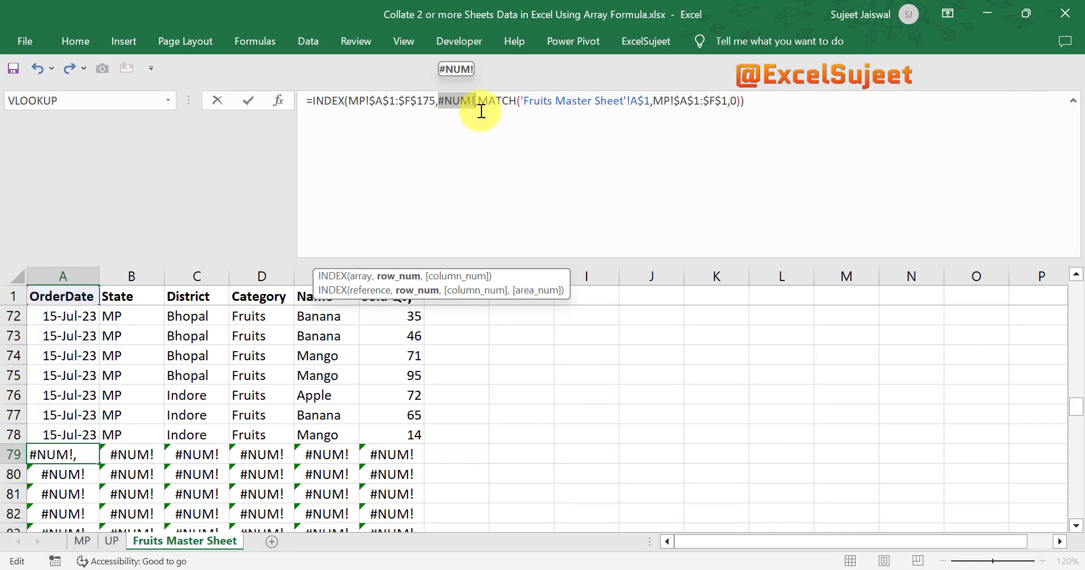
key("Escape")
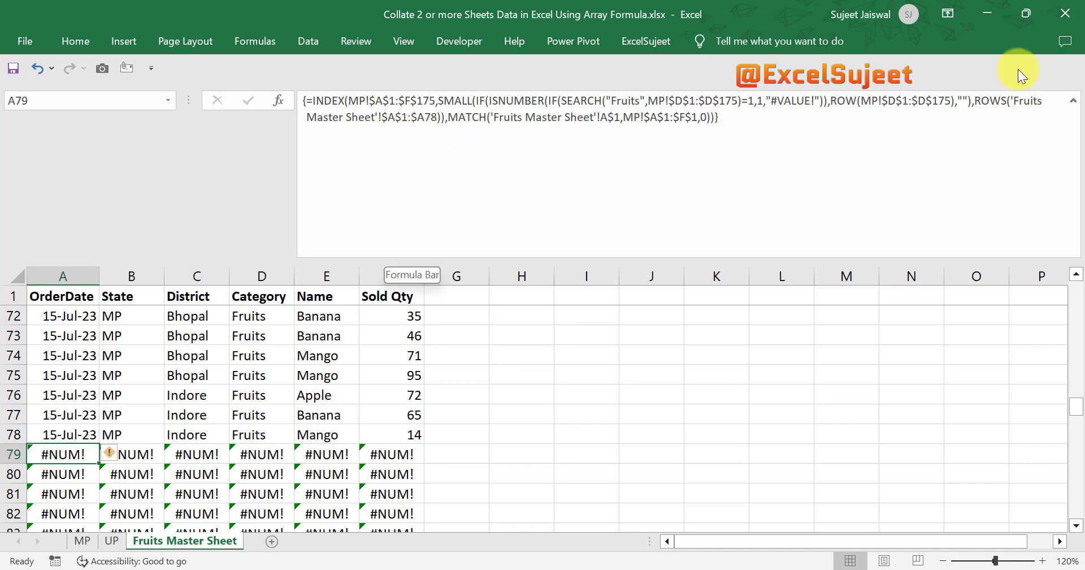
Step: Evaluate the ROWS count and the IF array inside SMALL in A79's formula, and cancel the edit
left_click_drag(974, 101, 444, 123)
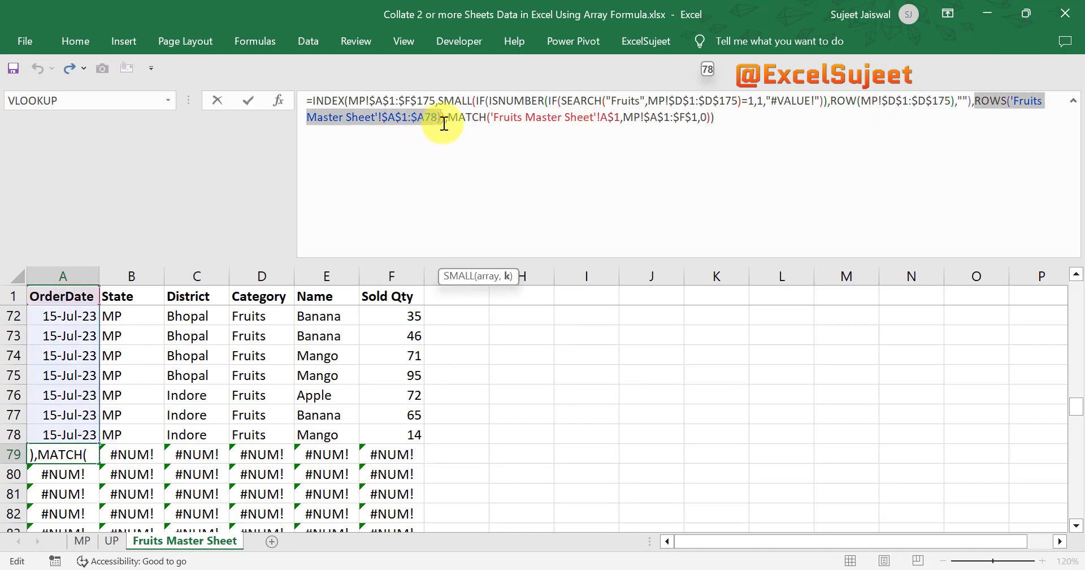
key("F9")
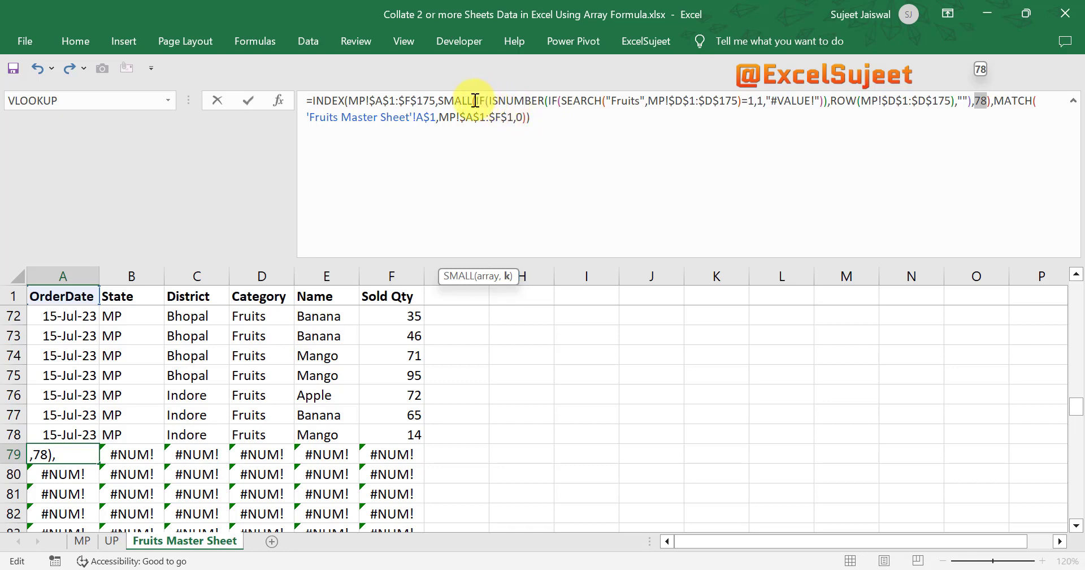
left_click_drag(476, 100, 979, 106)
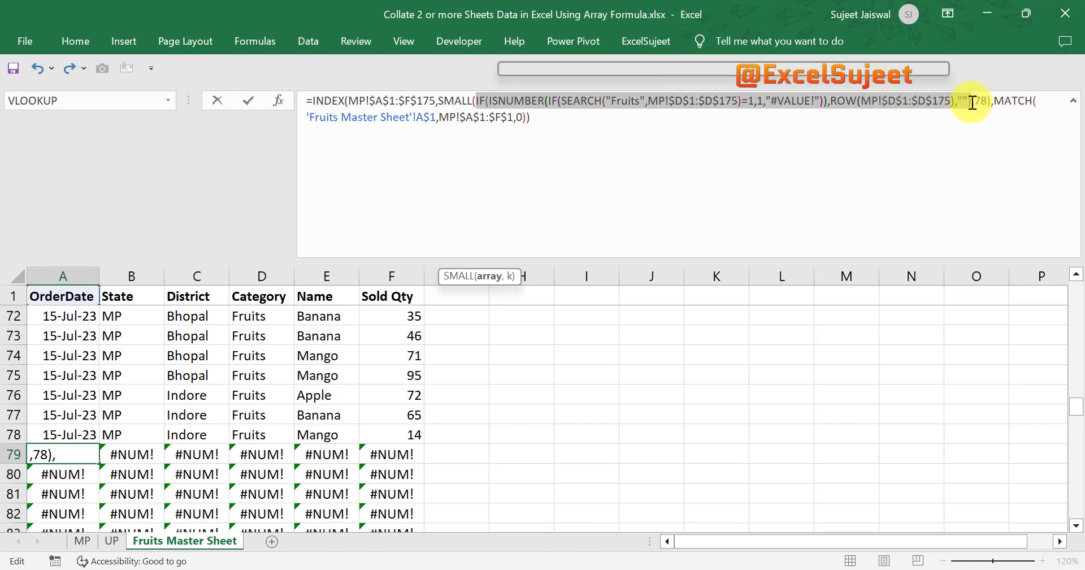
key("F9")
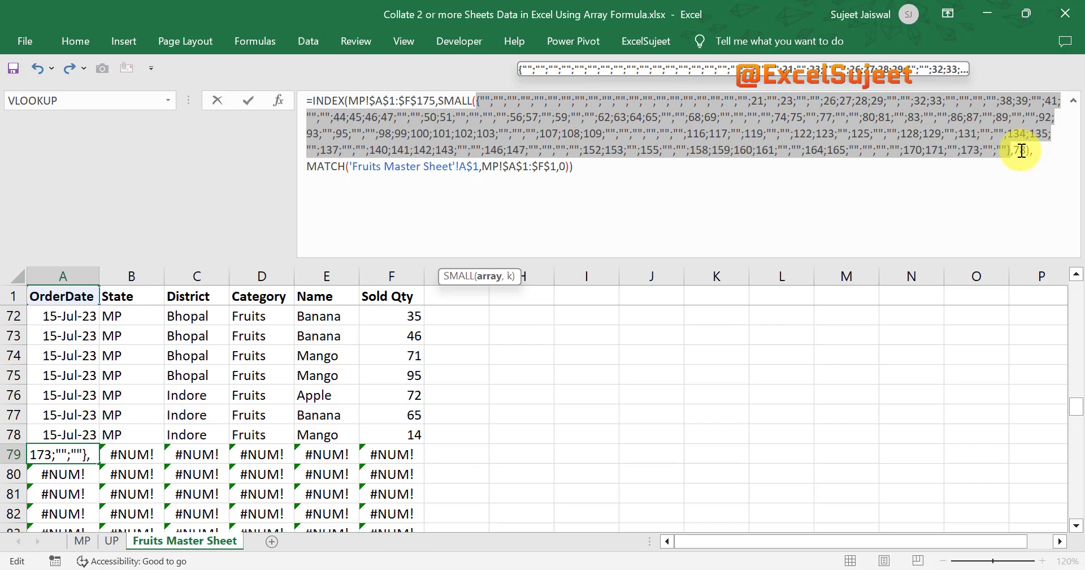
key("Escape")
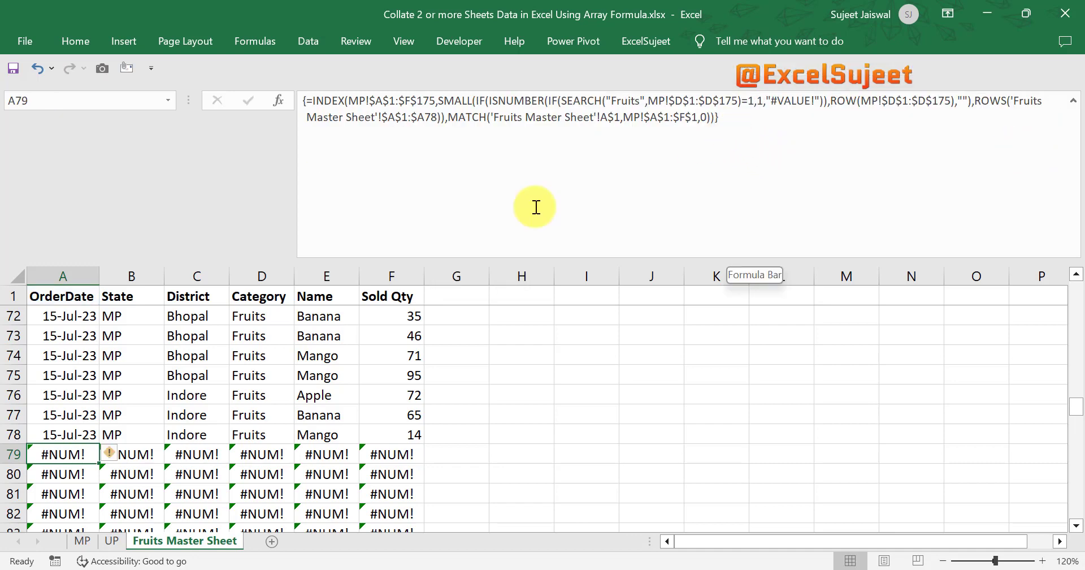
Step: Wrap the formula in A2 in IFERROR with "NIL" as the error value and enter it as an array formula
key("ctrl+Home")
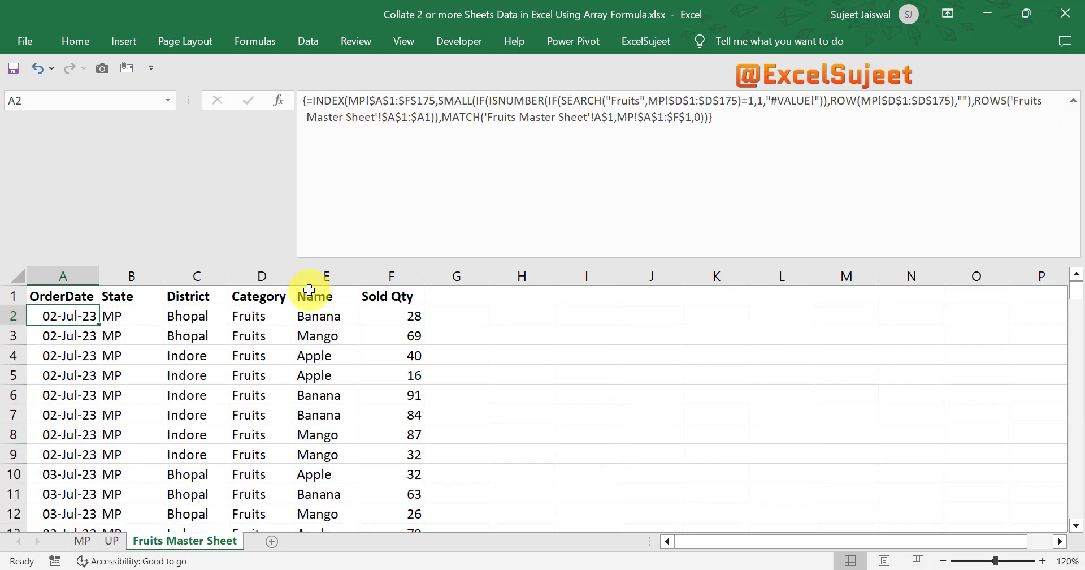
left_click(315, 100)
type("ife")
key("Tab")
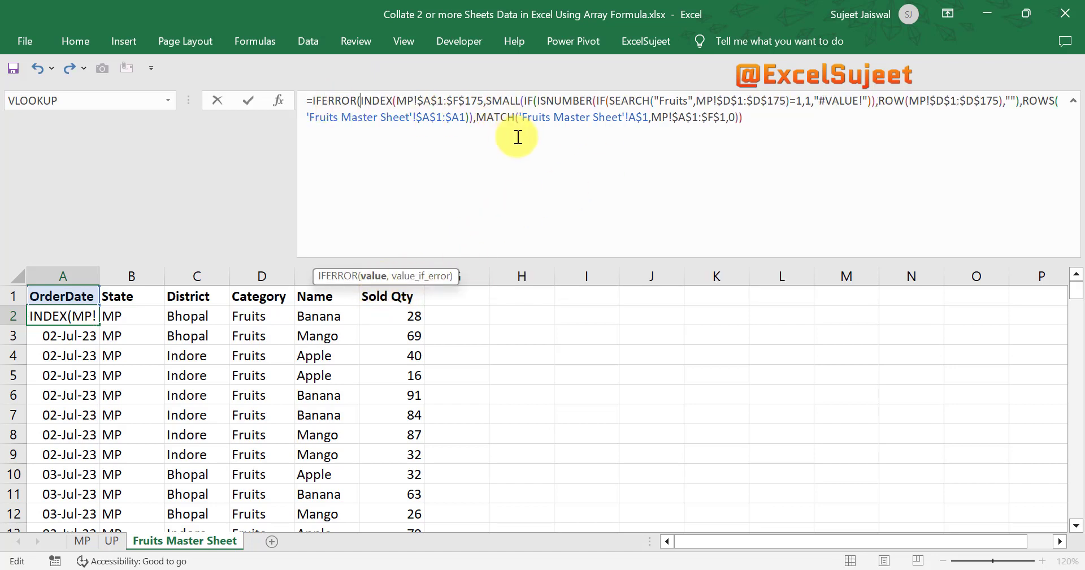
left_click(739, 116)
type(")")
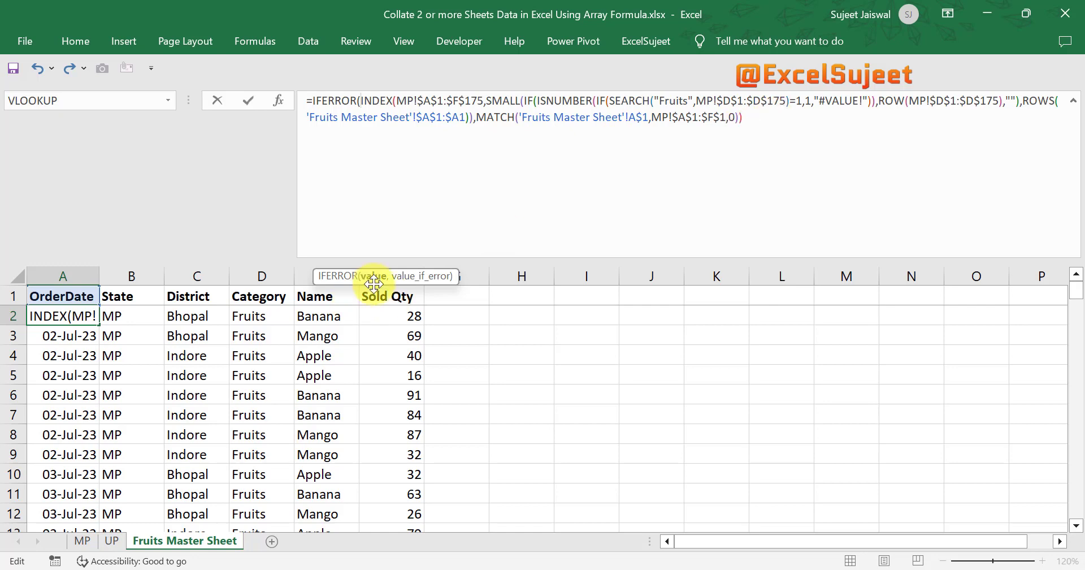
left_click(757, 118)
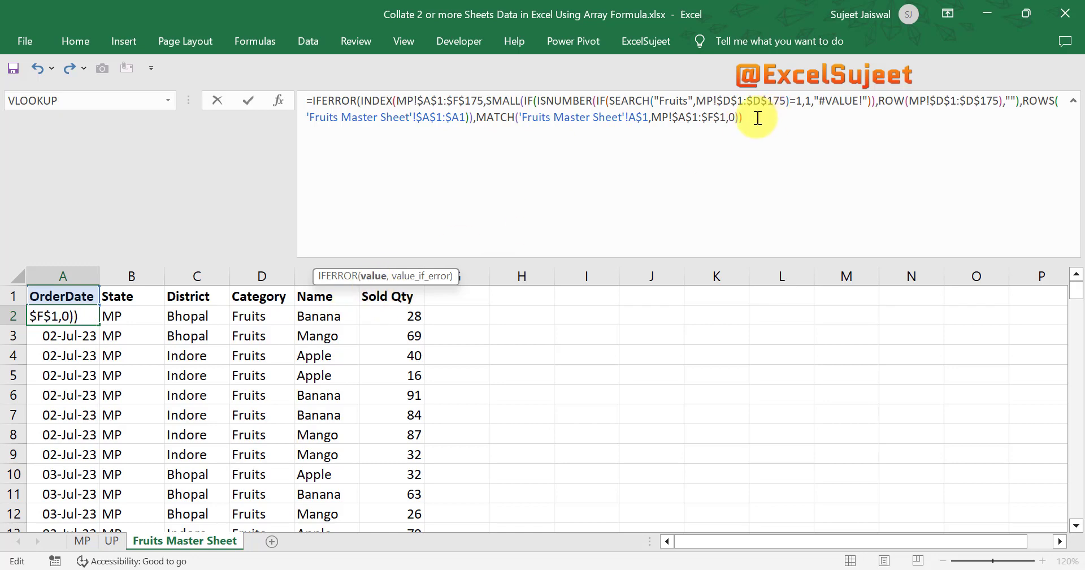
type(",")
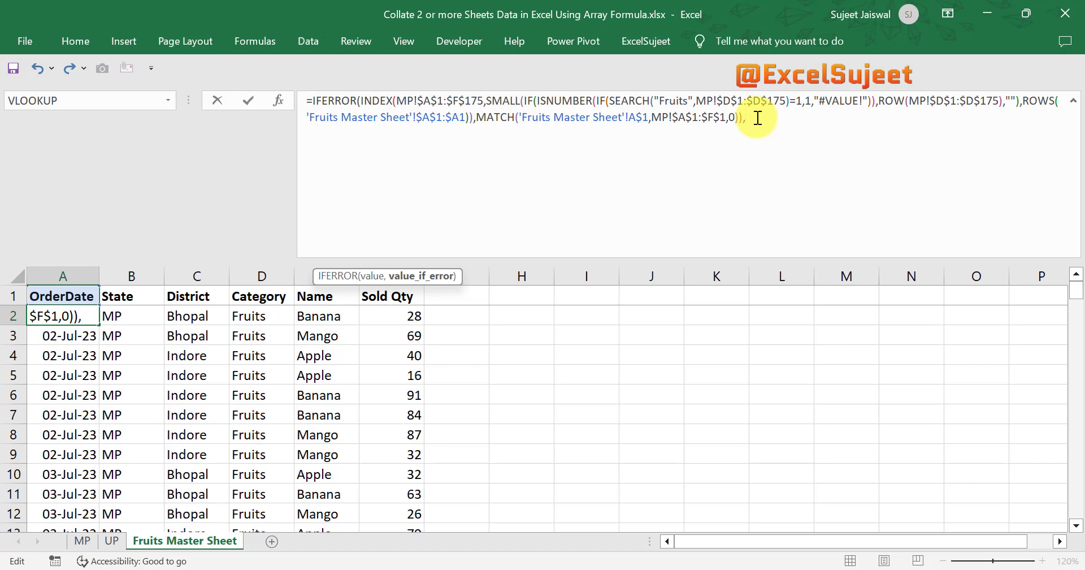
type("\"NIL")
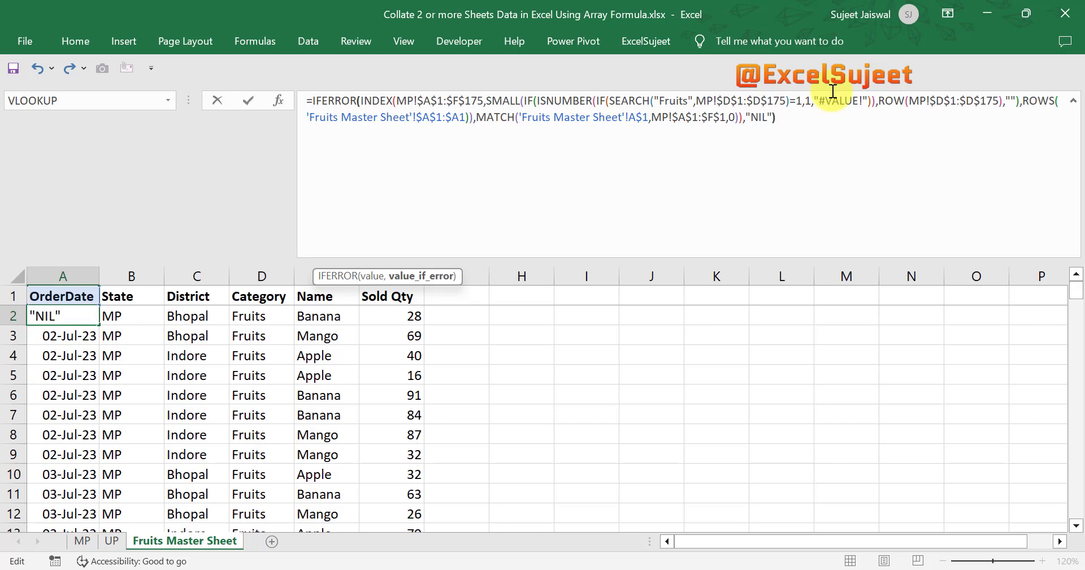
key("ctrl+shift+Return")
Step: Fill the IFERROR array formula from A2 down the OrderDate column to A89
key("ctrl+shift+Down")
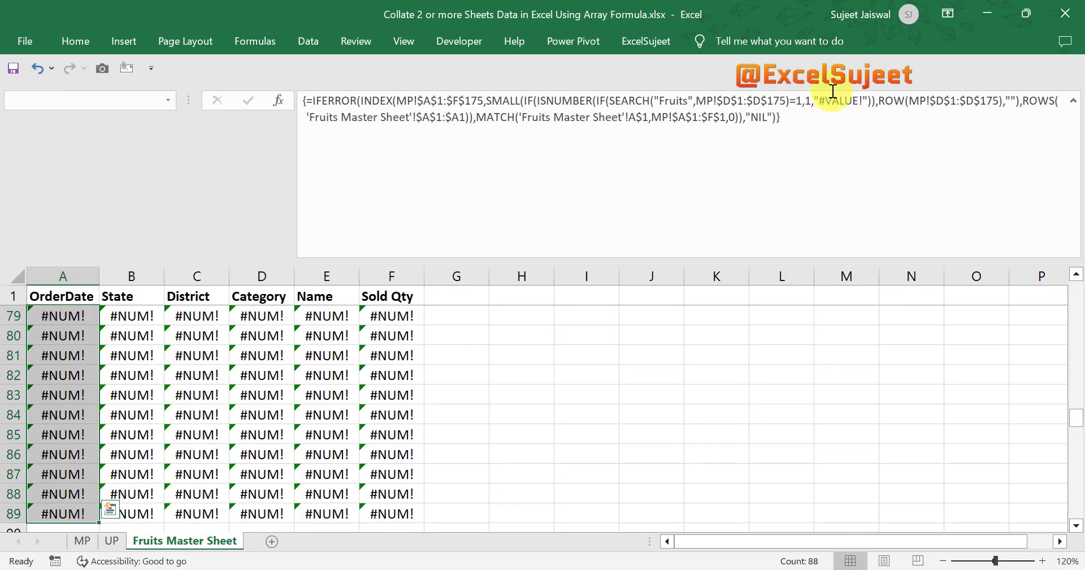
key("ctrl+d")
key("ctrl+Up")
key("Down")
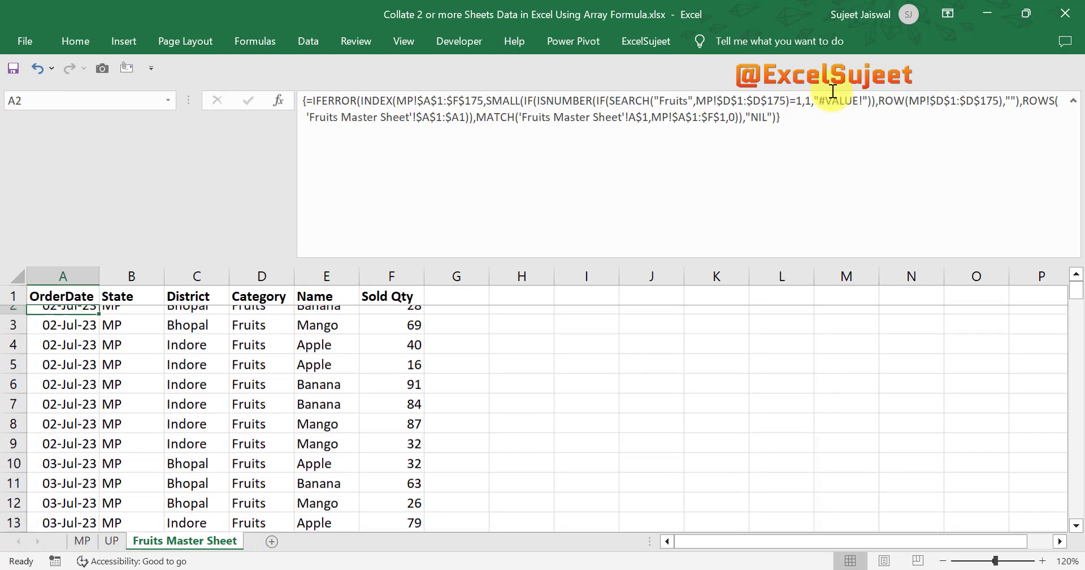
Step: Examine the bottom of the OrderDate column, where the MP results end and the error replacements start
key("ctrl+Down")
key("ctrl+shift+u")
key("Up")
key("Up")
key("Up")
key("Up")
key("Up")
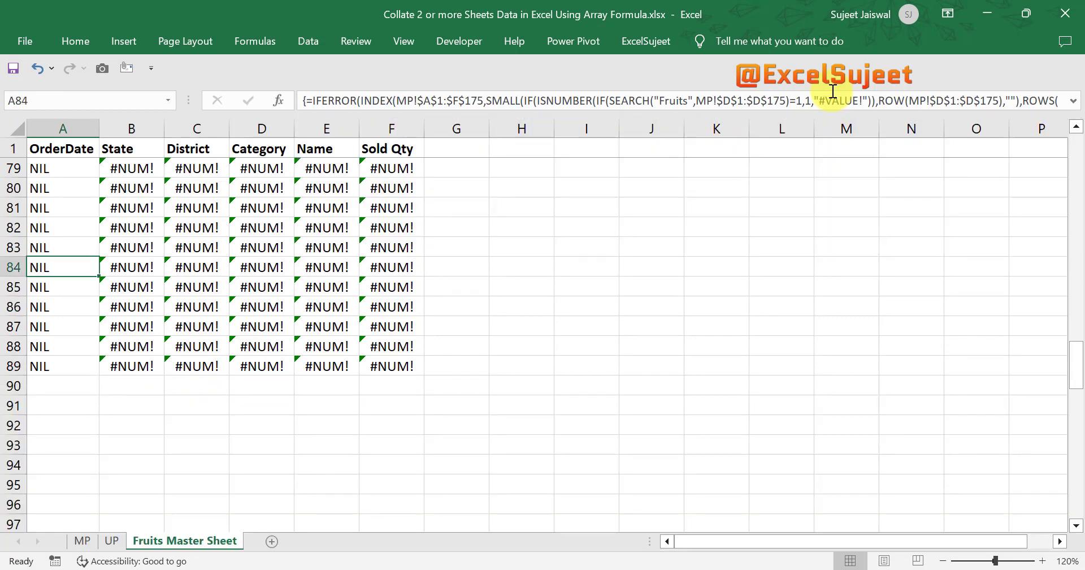
key("Up")
key("Up")
key("Up")
key("Up")
key("Up")
key("Up")
key("Up")
key("Down")
key("Down")
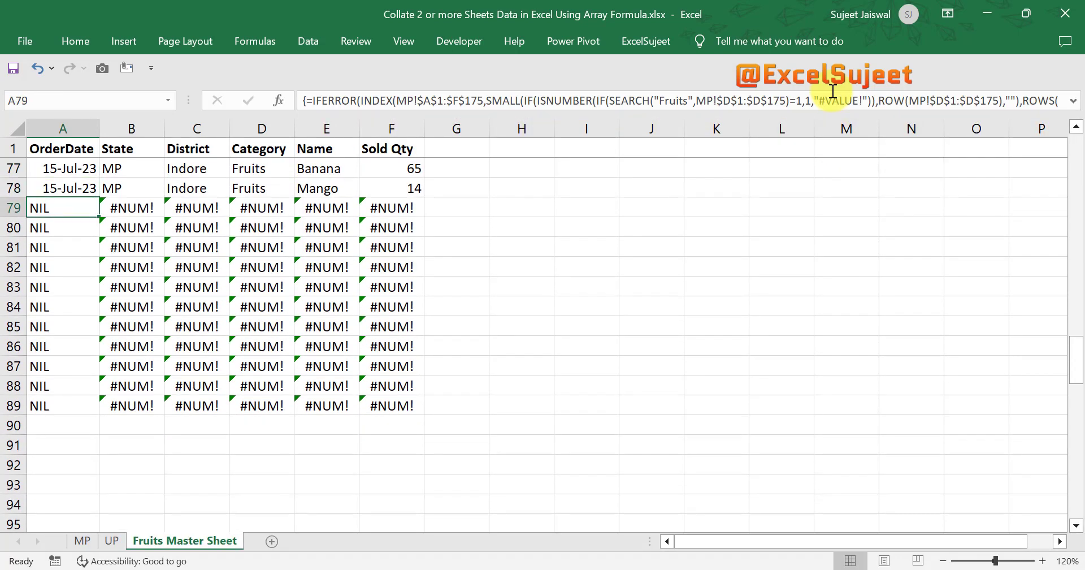
key("Up")
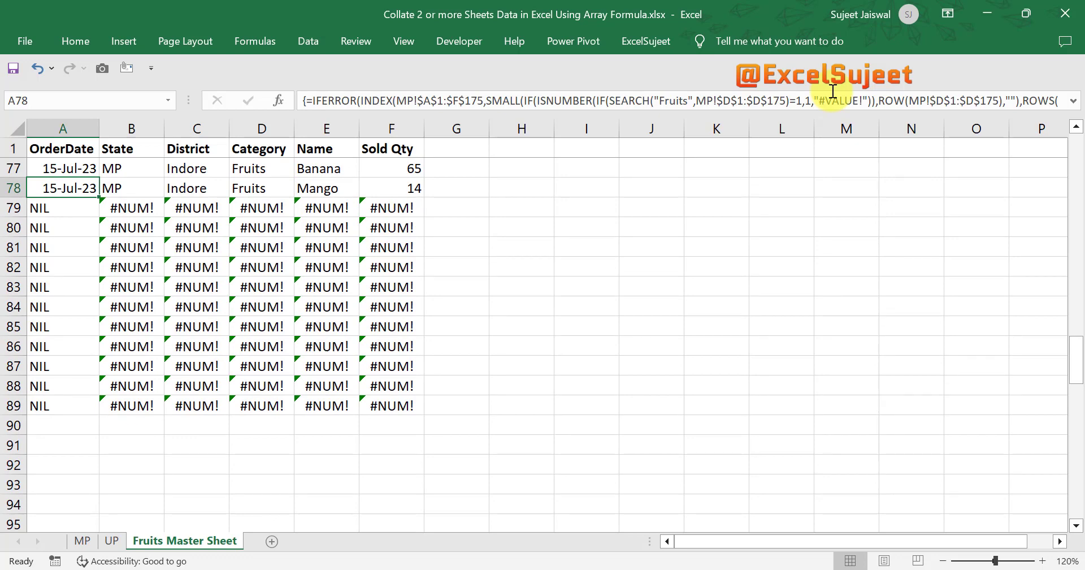
Step: Review the value and value_if_error arguments of A2's IFERROR formula, and re-enter it as an array formula
key("ctrl+shift+u")
key("Down")
key("ctrl+Up")
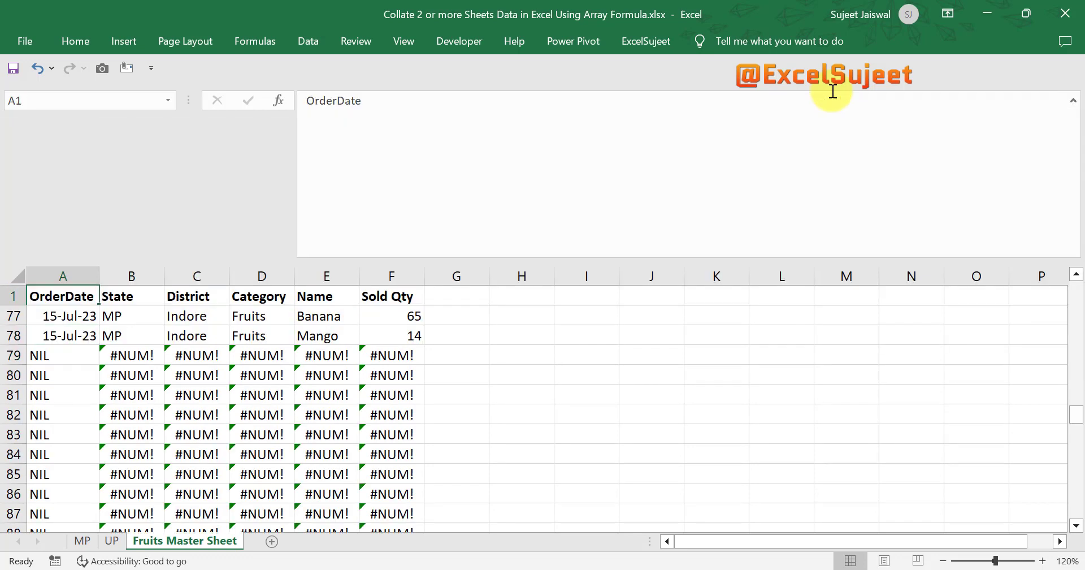
key("Down")
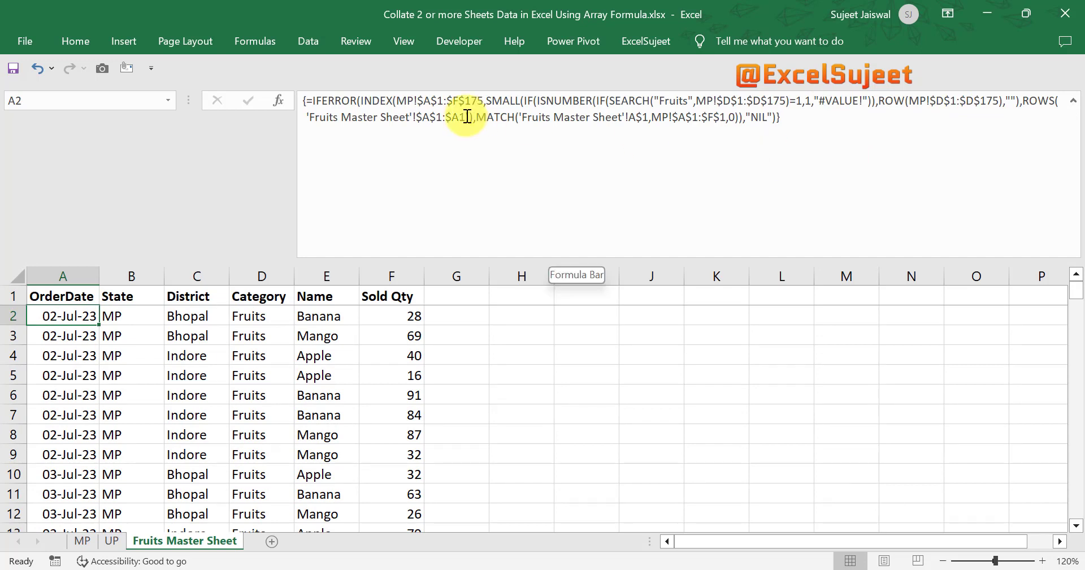
left_click_drag(359, 101, 743, 123)
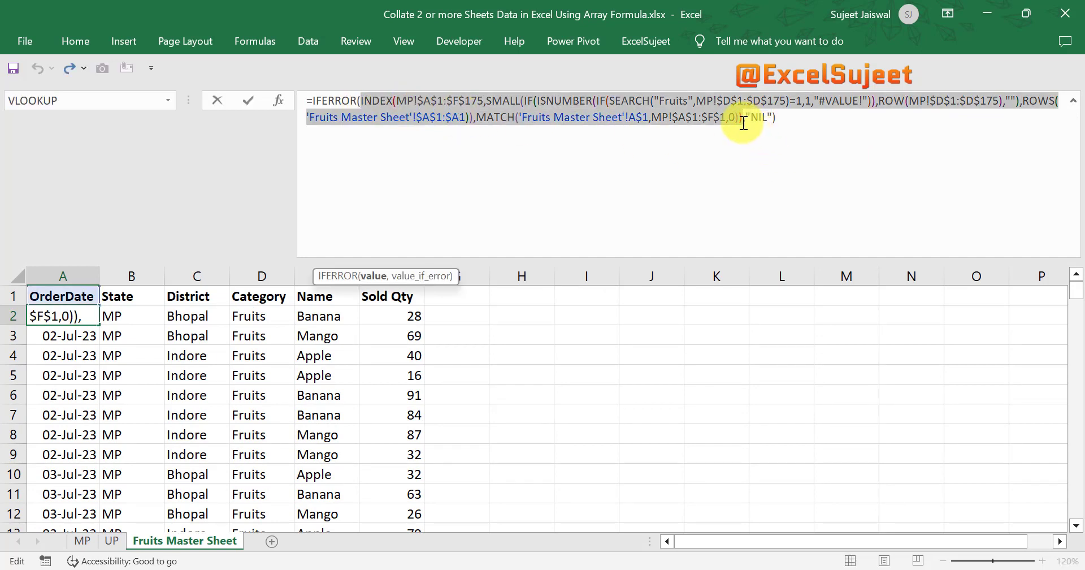
left_click(743, 123)
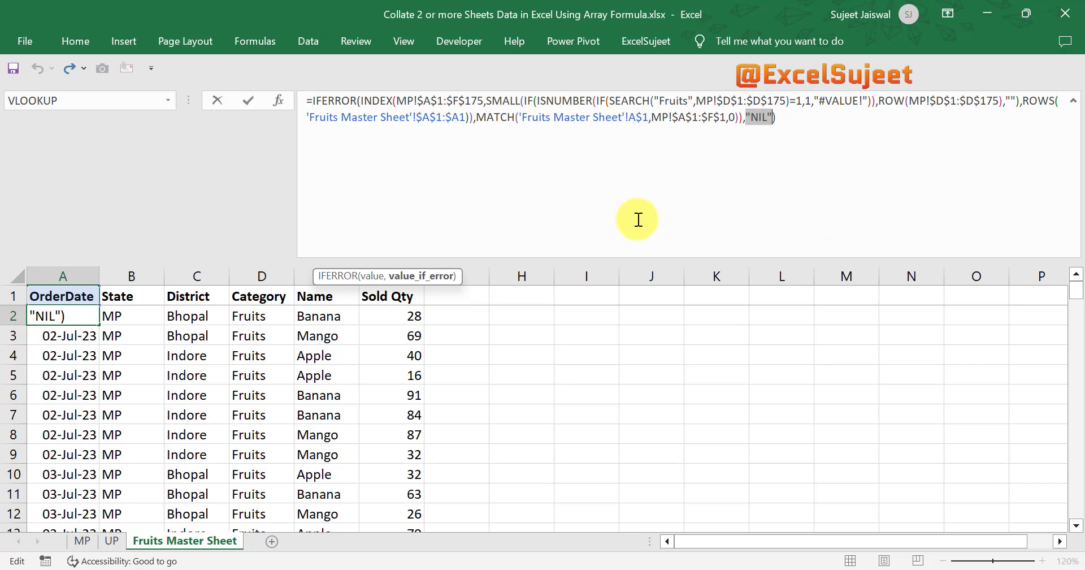
key("ctrl+shift+Return")
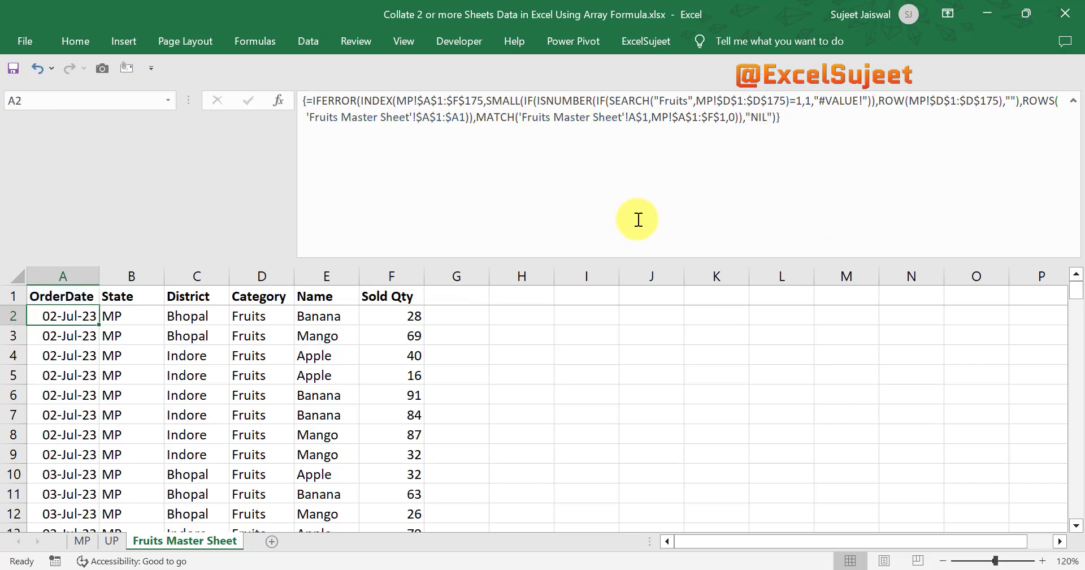
Step: Replace the "NIL" argument in A2's IFERROR formula with a copy of the whole INDEX expression
left_click(360, 101)
left_click_drag(361, 100, 743, 117)
key("ctrl+c")
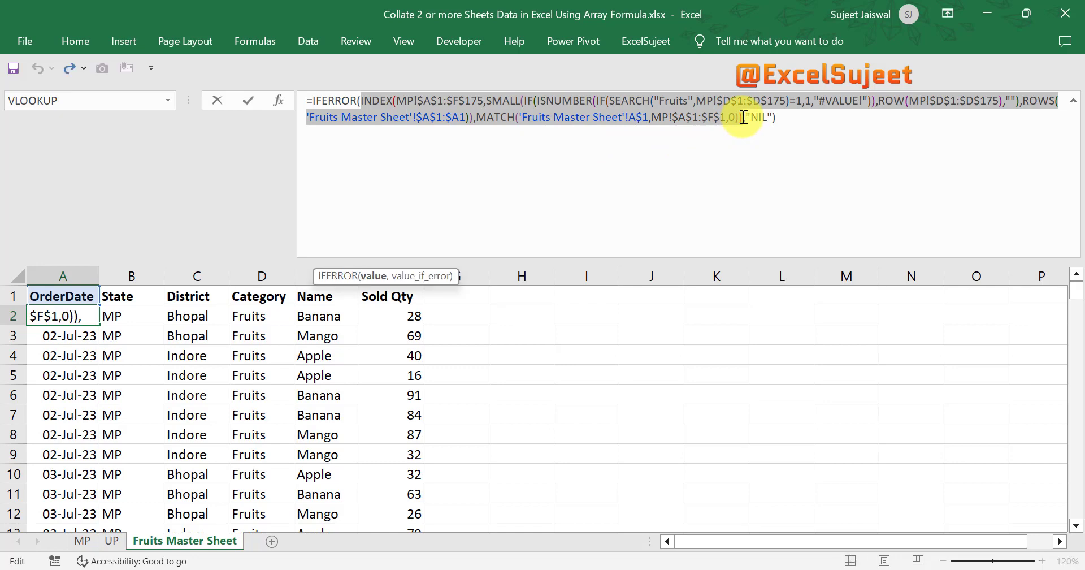
left_click(743, 117)
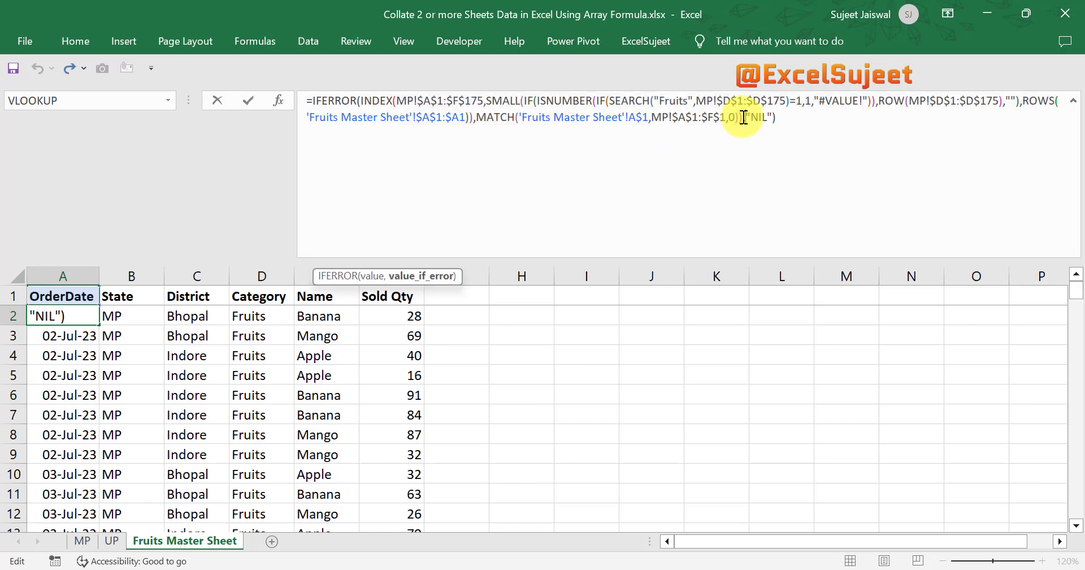
key("shift+Right")
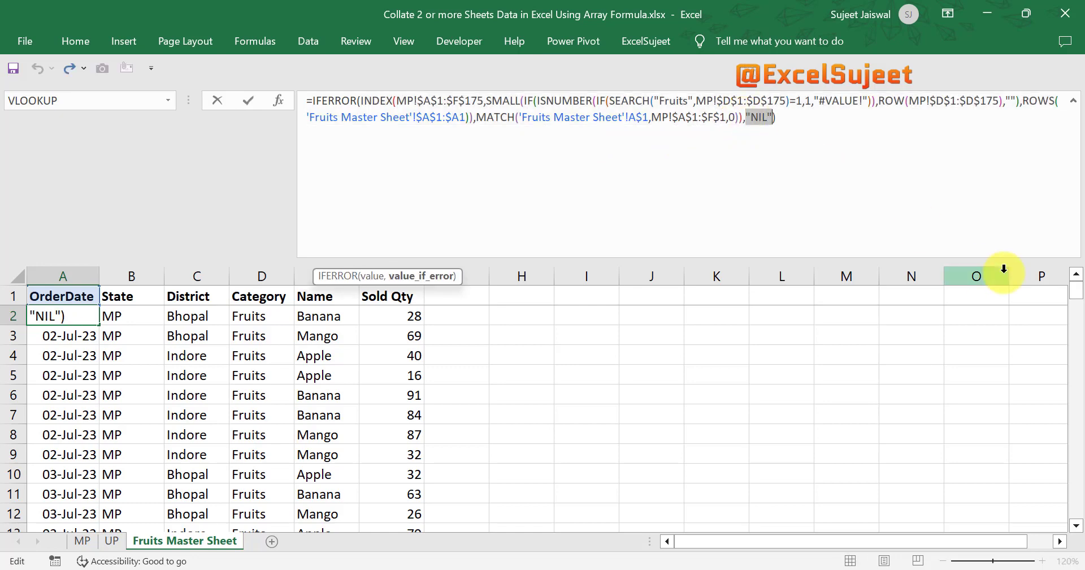
key("ctrl+v")
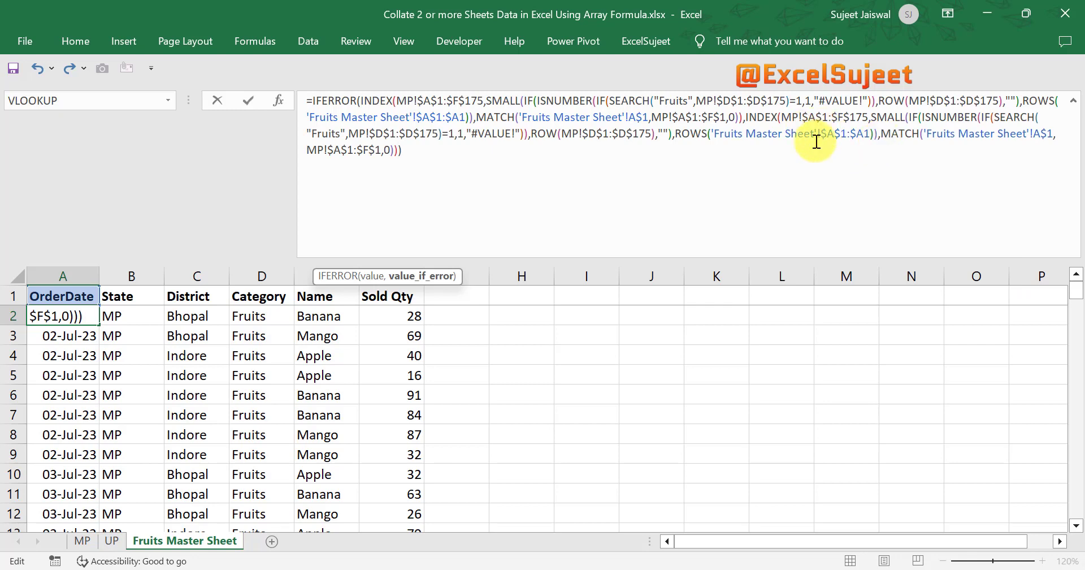
Step: Change the sheet references in A2's second INDEX expression from MP to UP, and enter it as an array formula
left_click(794, 117)
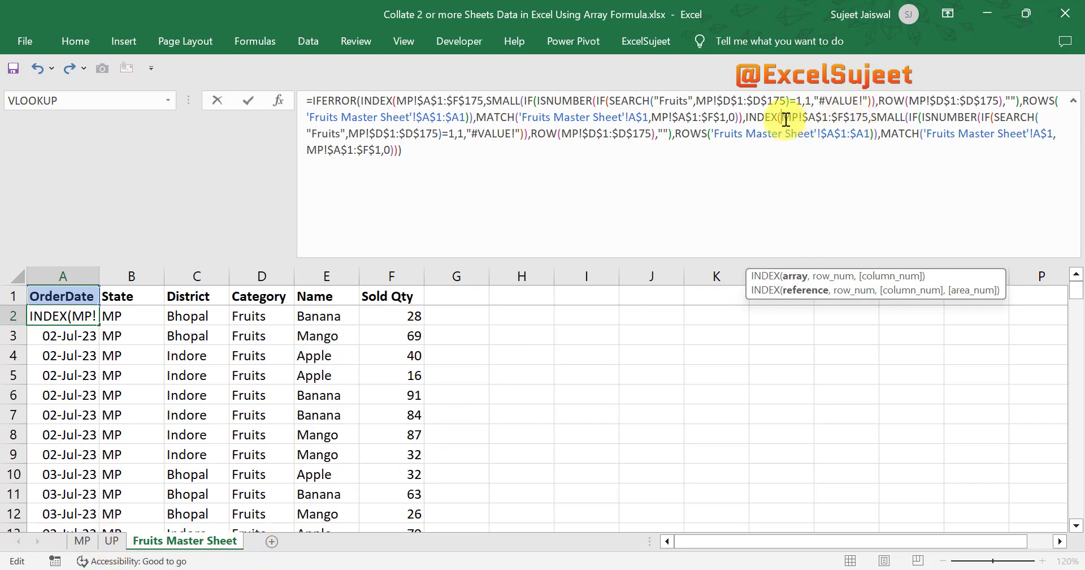
type("UP")
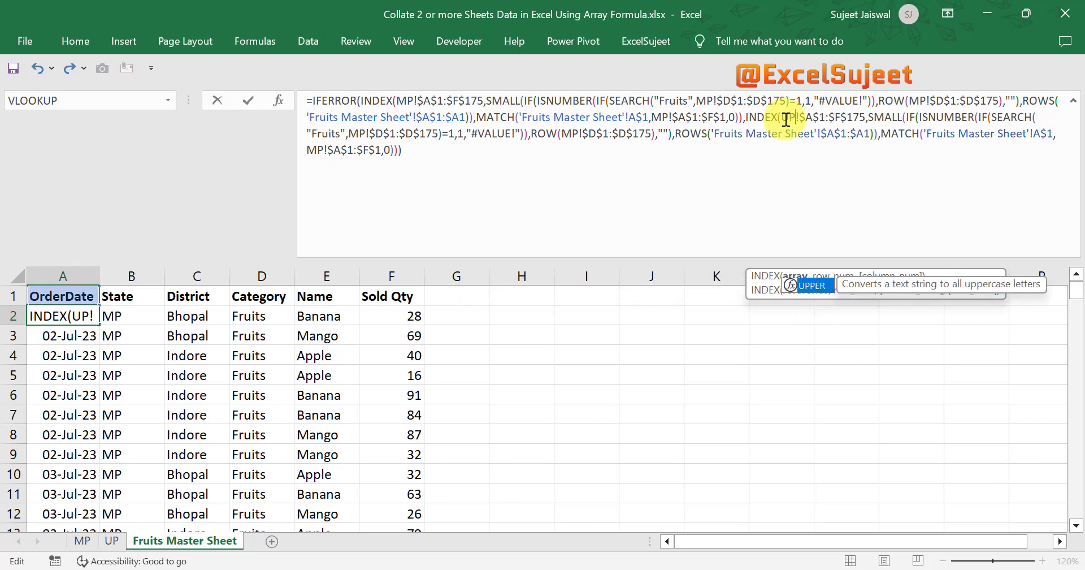
double_click(350, 134)
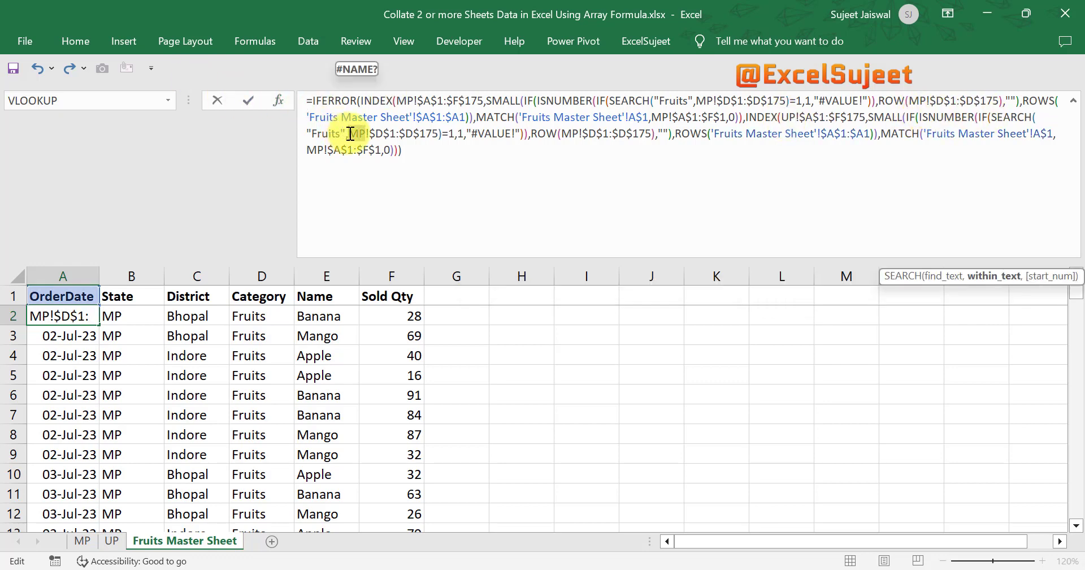
type("UP")
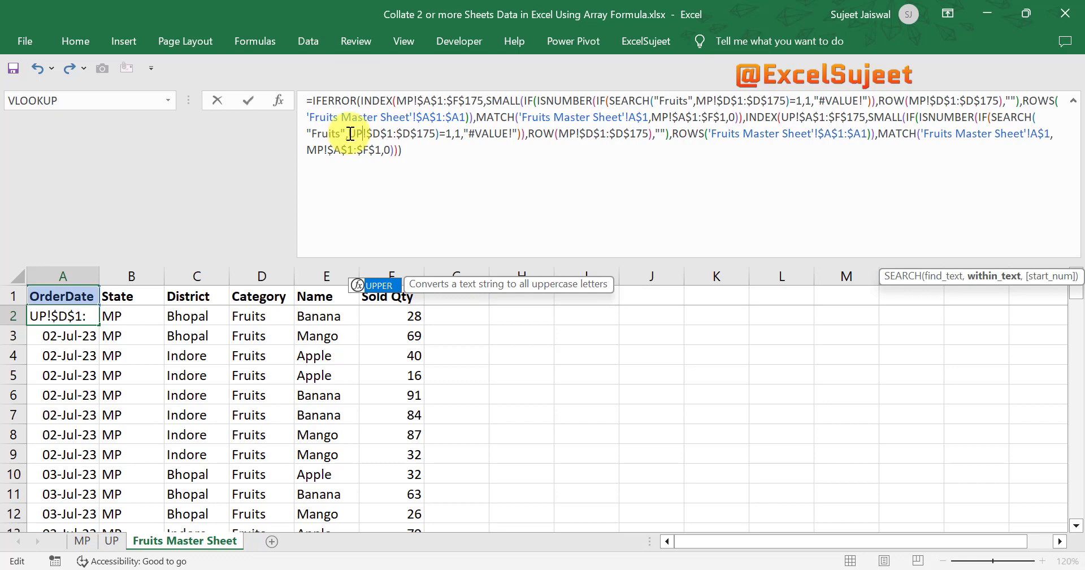
left_click(561, 133)
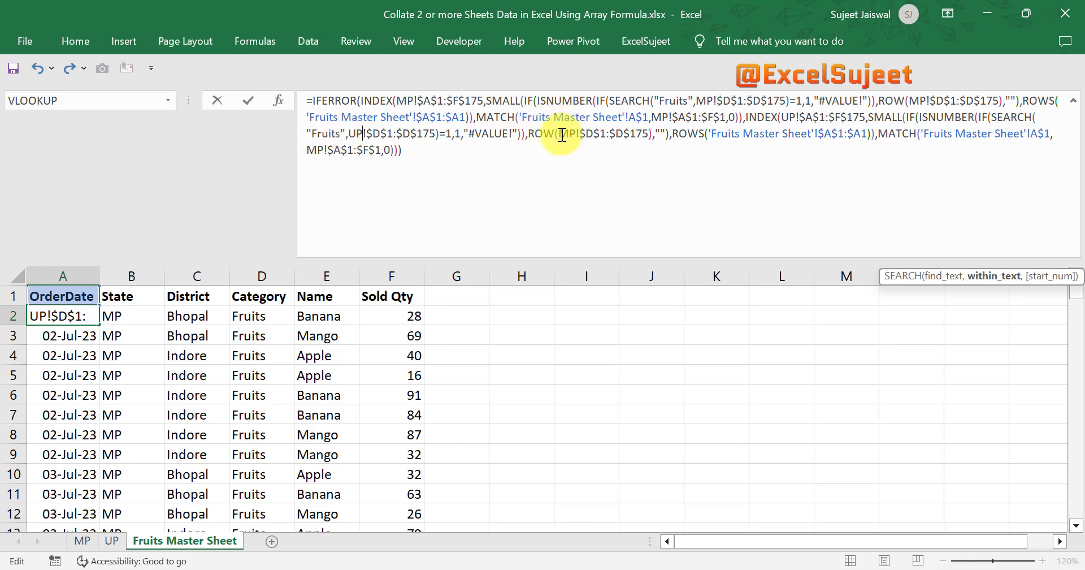
type("UP")
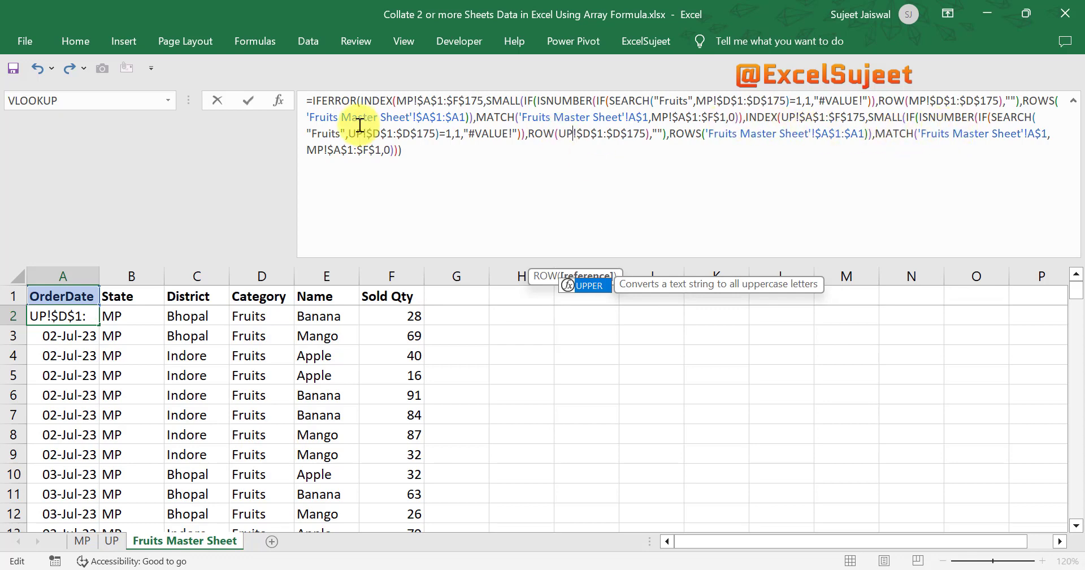
double_click(309, 150)
type("UP")
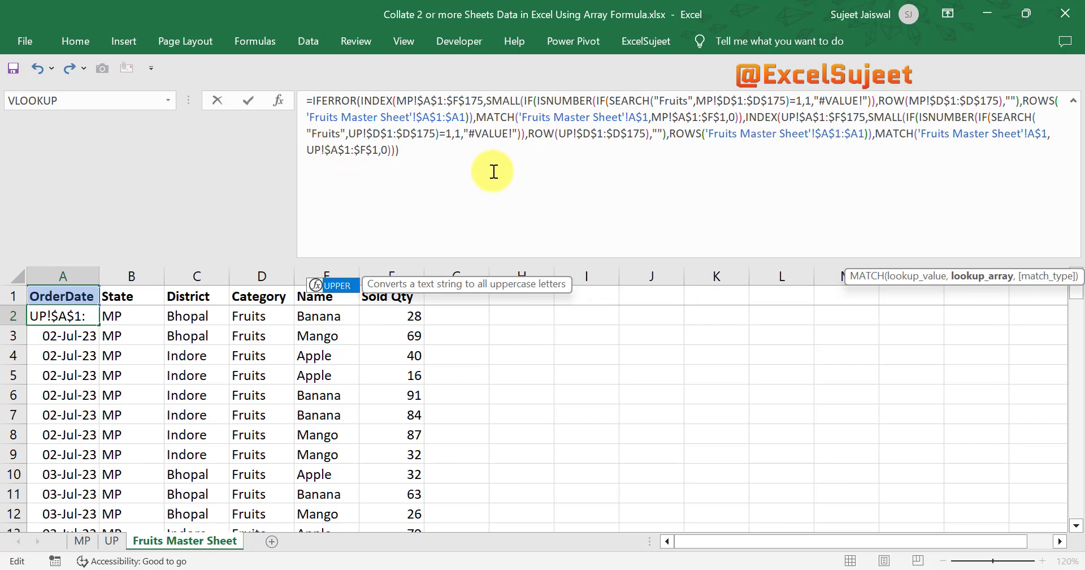
key("ctrl+shift+Return")
key("Up")
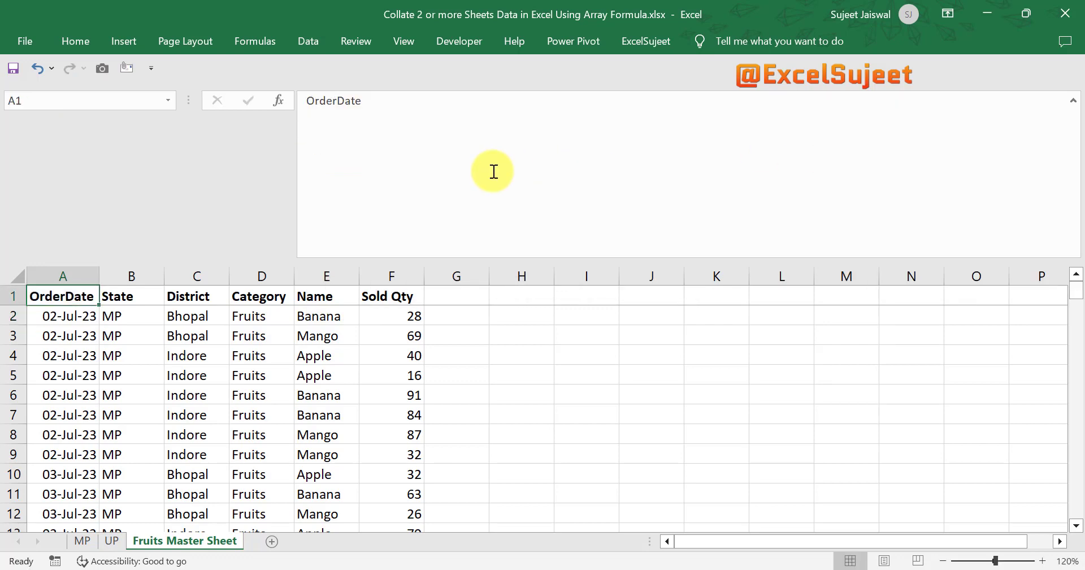
Step: Check the last data row and last column of the UP sheet, and return to the Fruits Master Sheet
key("ctrl+Page_Up")
key("Down")
key("Up")
key("ctrl+Down")
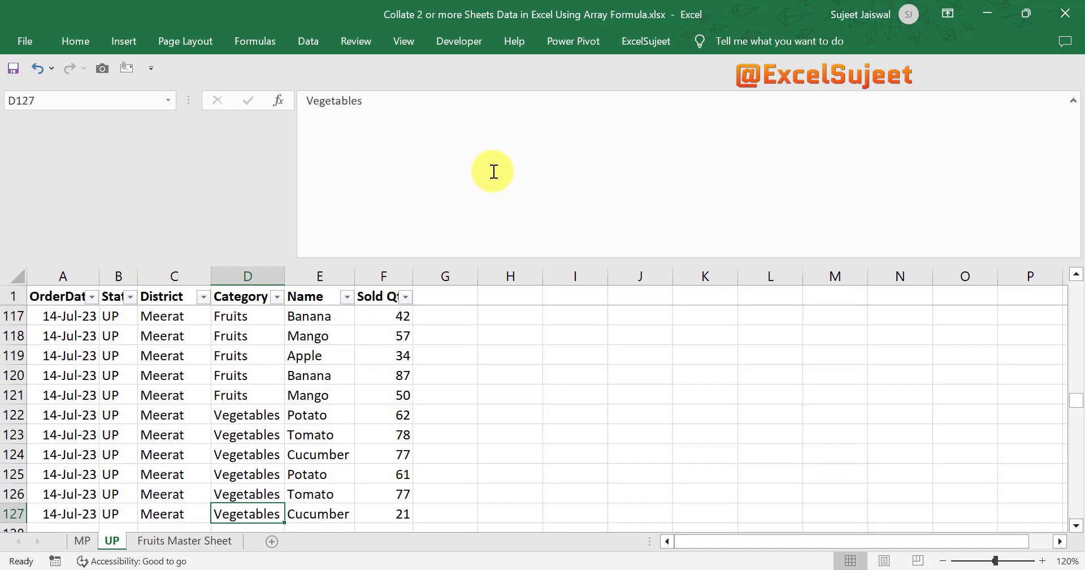
key("ctrl+Right")
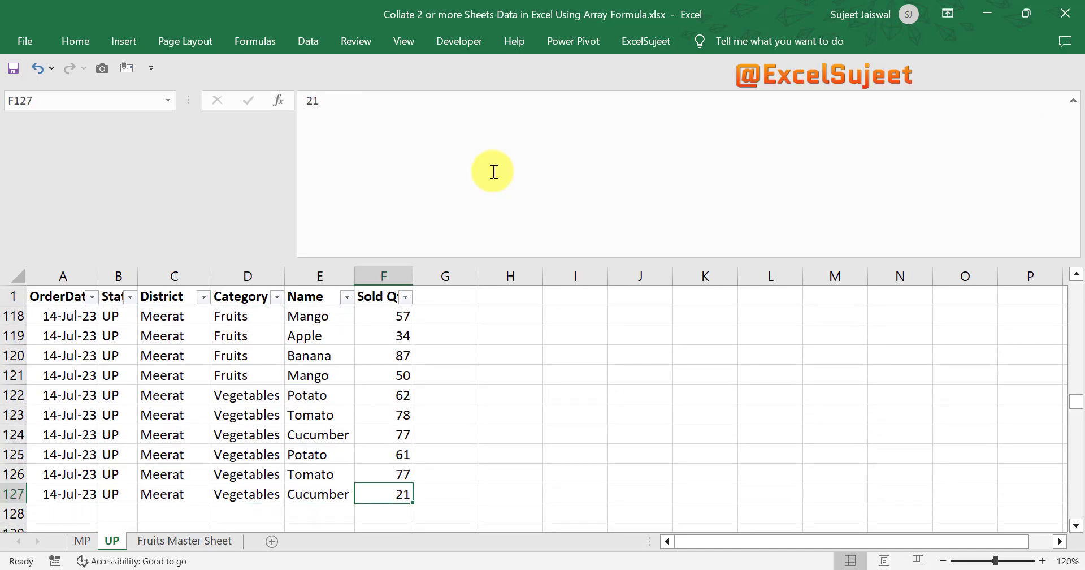
key("ctrl+Page_Down")
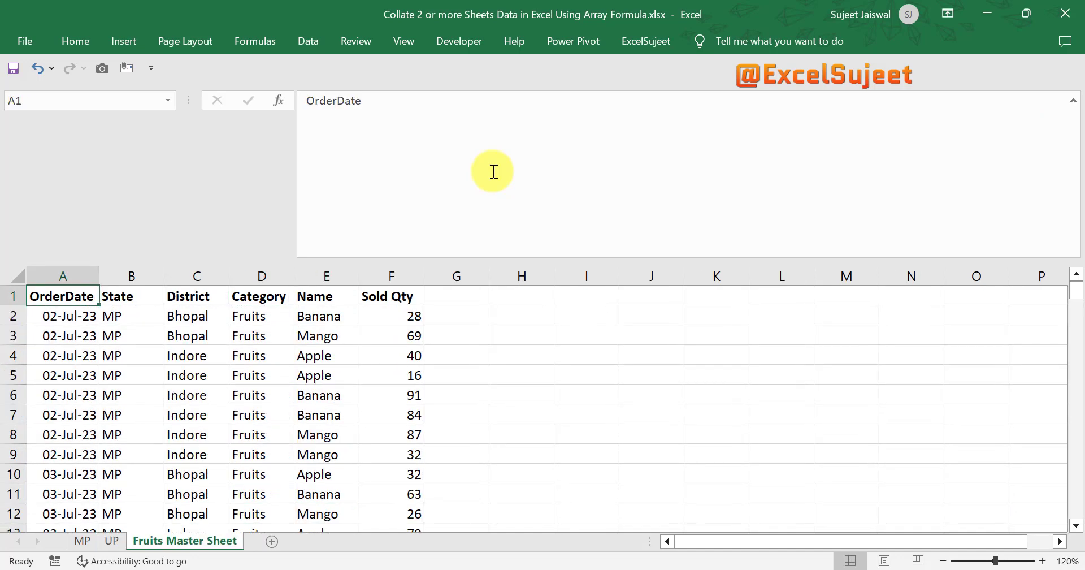
Step: Set the end row of the UP INDEX, SEARCH and ROW ranges in A2 to 127, and re-enter the array formula
key("Down")
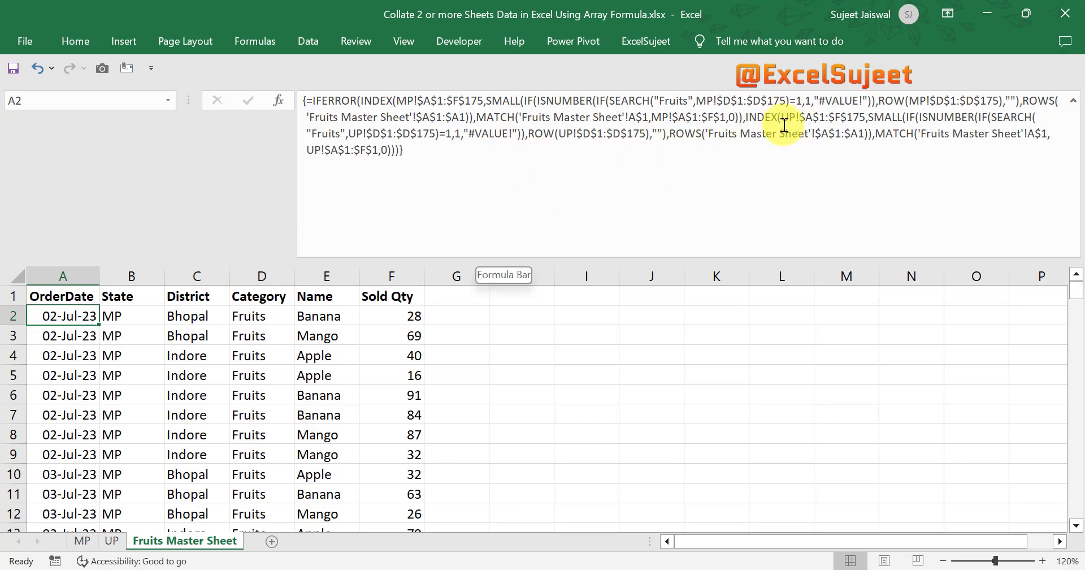
left_click(856, 117)
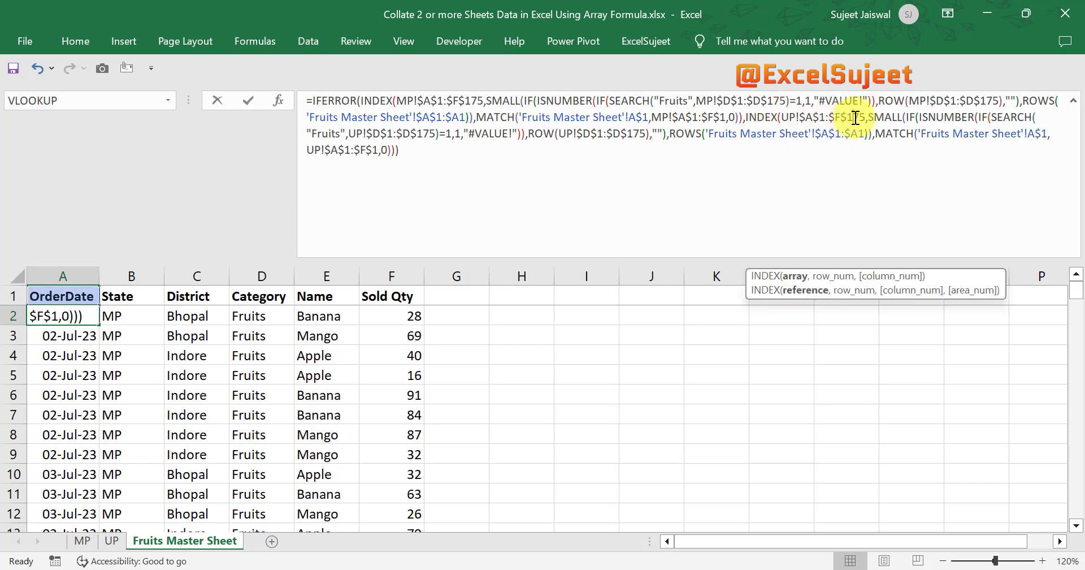
key("Delete")
key("Delete")
type("27")
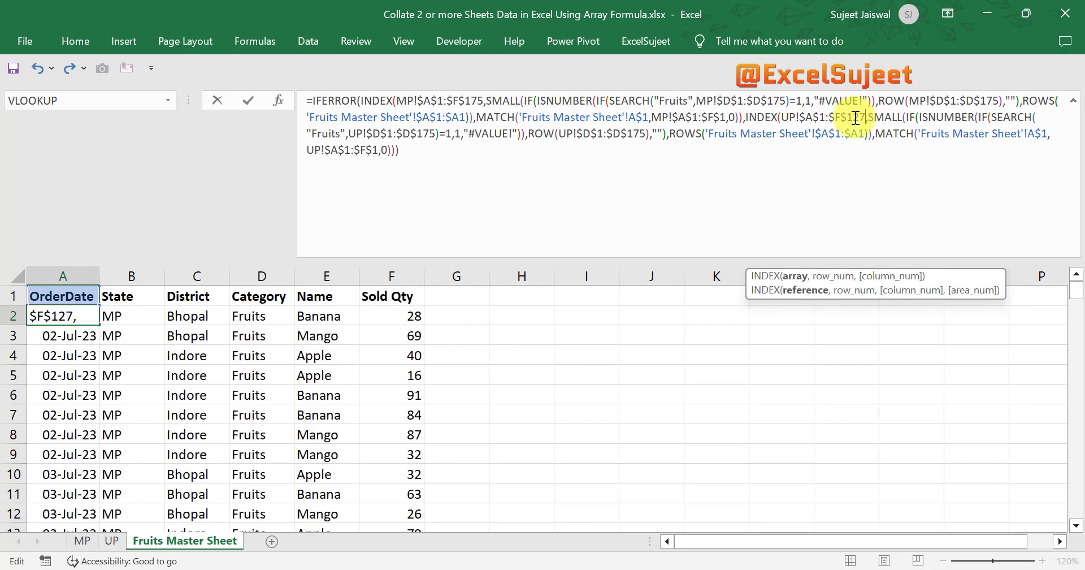
left_click(423, 131)
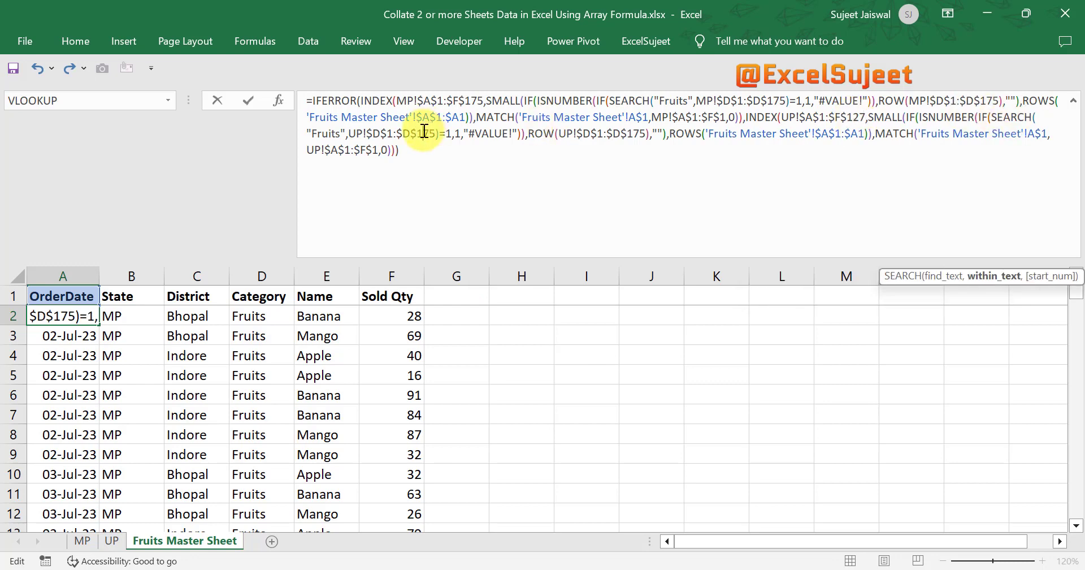
key("Delete")
key("Delete")
type("27")
left_click(633, 132)
key("Delete")
key("Delete")
type("27")
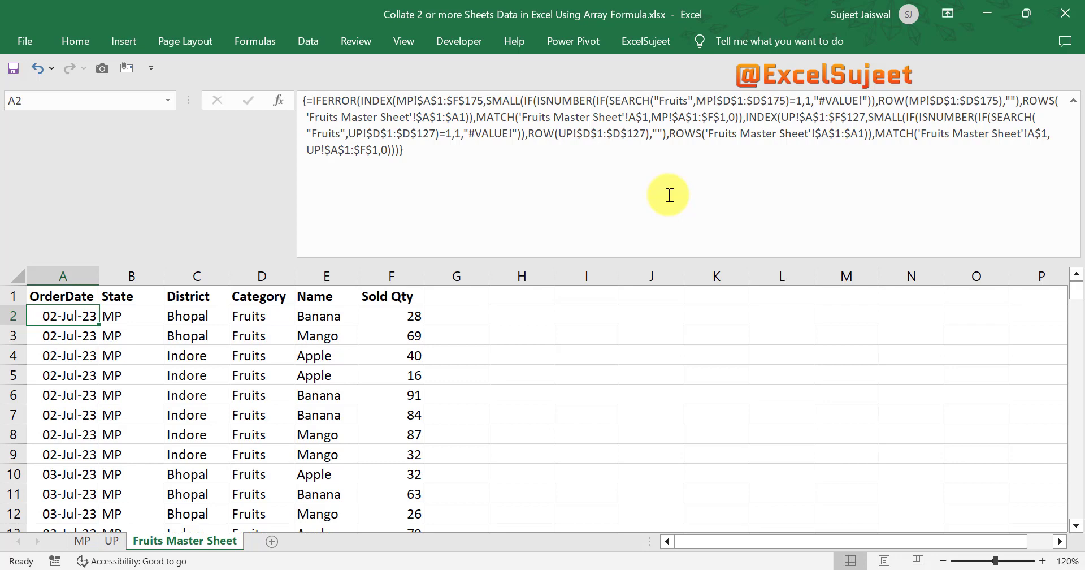
Step: Fill A2's array formula across to the Sold Qty column and down through row 89
key("ctrl+shift+u")
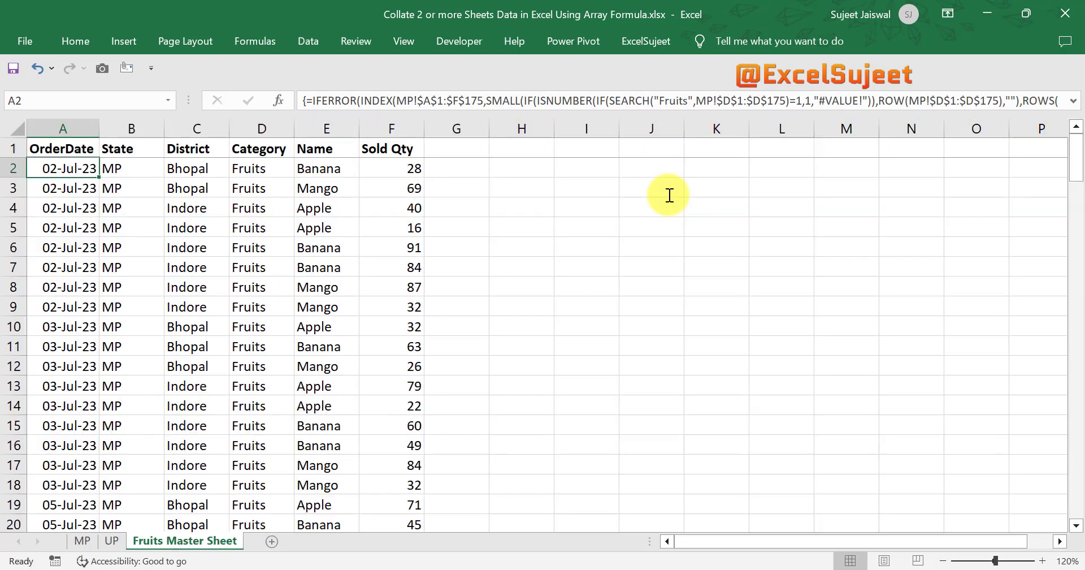
key("ctrl+shift+Right")
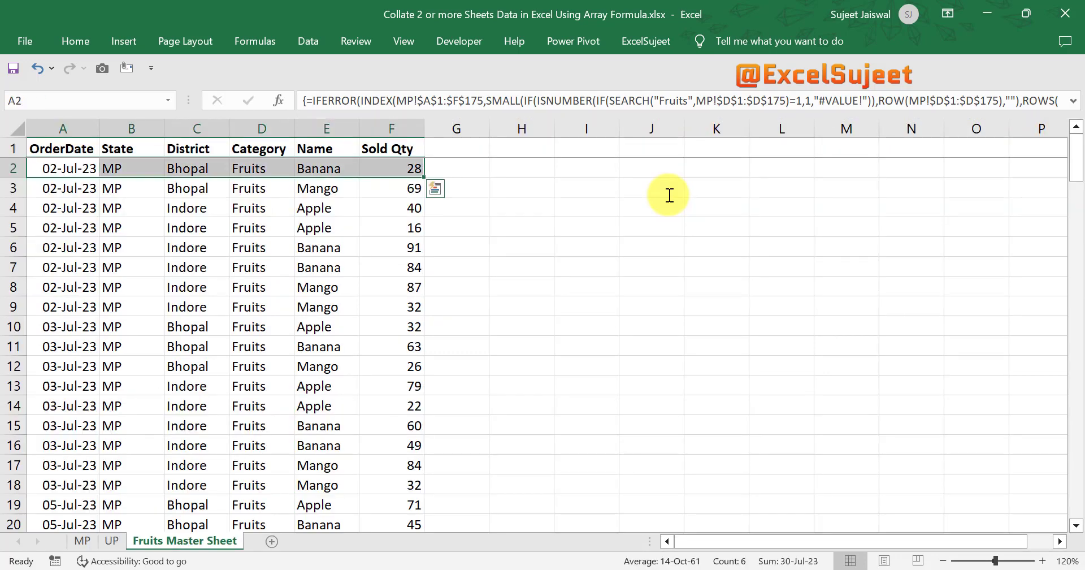
key("ctrl+r")
key("ctrl+shift+Down")
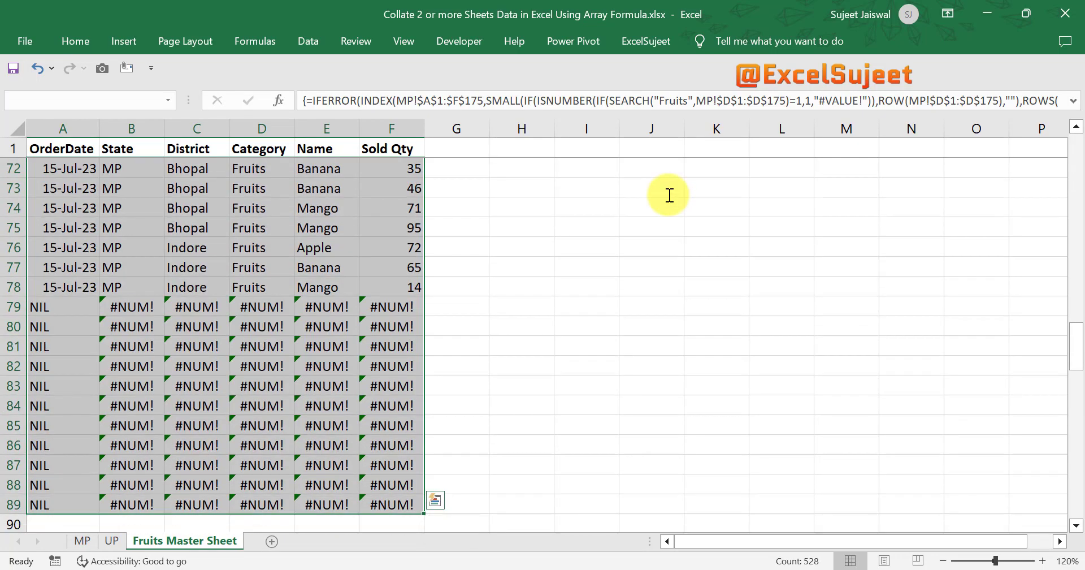
key("ctrl+d")
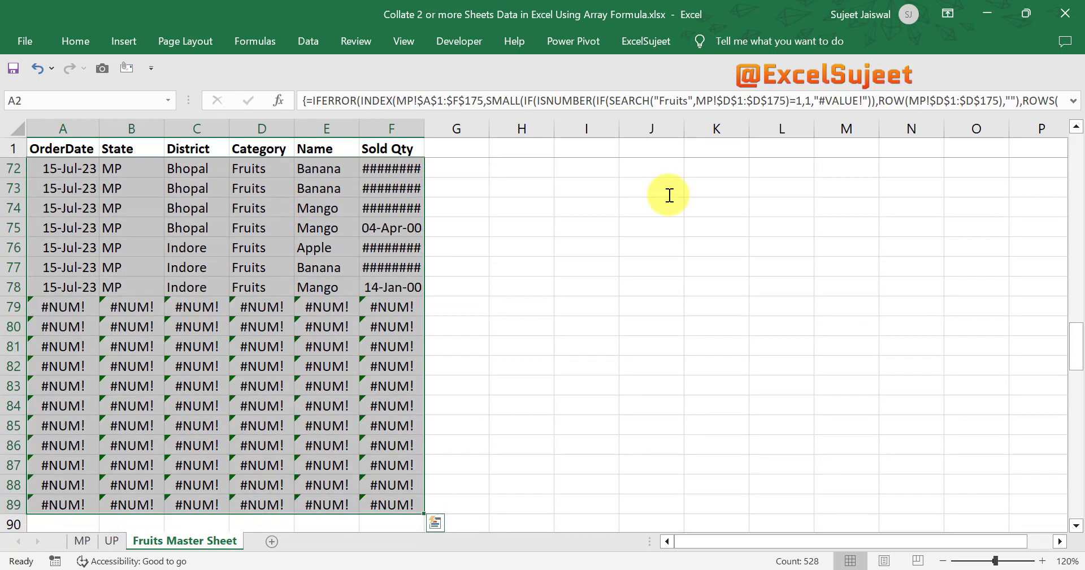
Step: Apply the General number format to the Sold Qty cells F2:F89
key("Down")
key("Up")
key("Up")
key("Right")
key("Right")
key("Right")
key("Right")
key("Right")
key("Down")
key("ctrl+shift+Down")
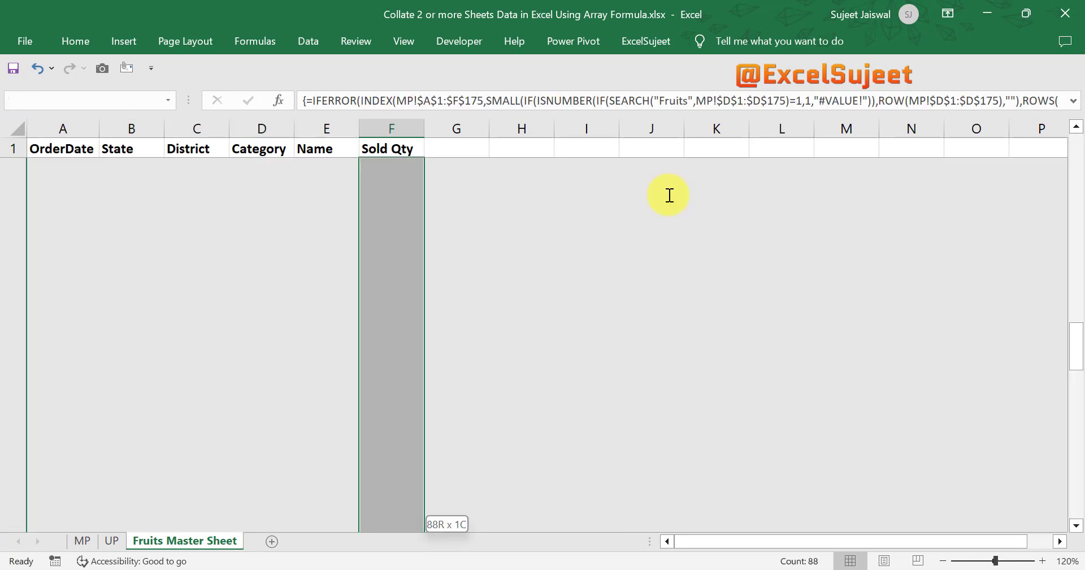
key("ctrl+shift+grave")
key("Up")
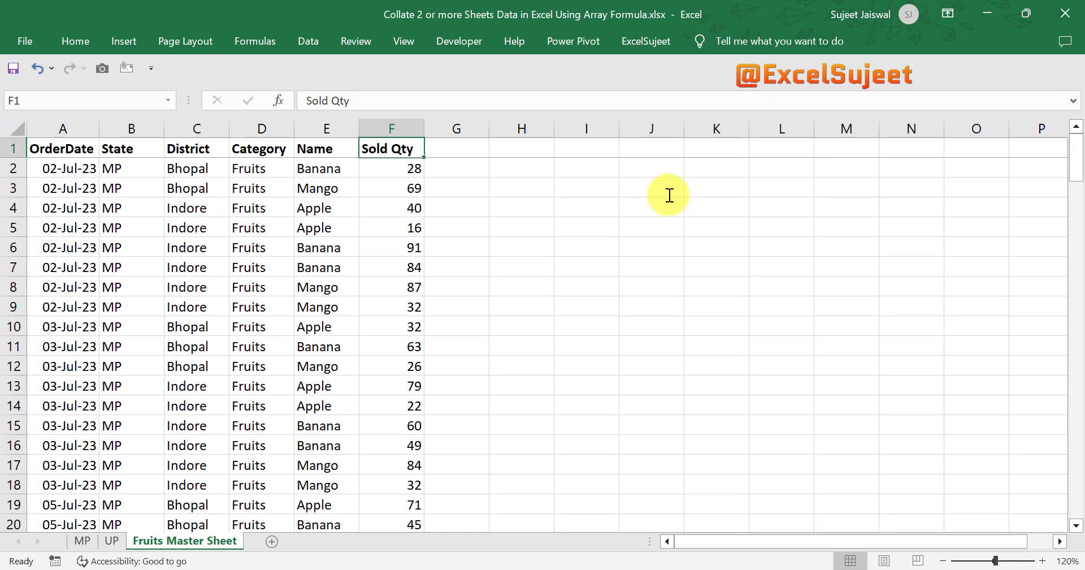
Step: Examine the bottom OrderDate rows from A89 up to A79, where the MP results end
key("Home")
key("ctrl+Down")
key("Up")
key("Up")
key("Up")
key("Up")
key("Up")
key("Up")
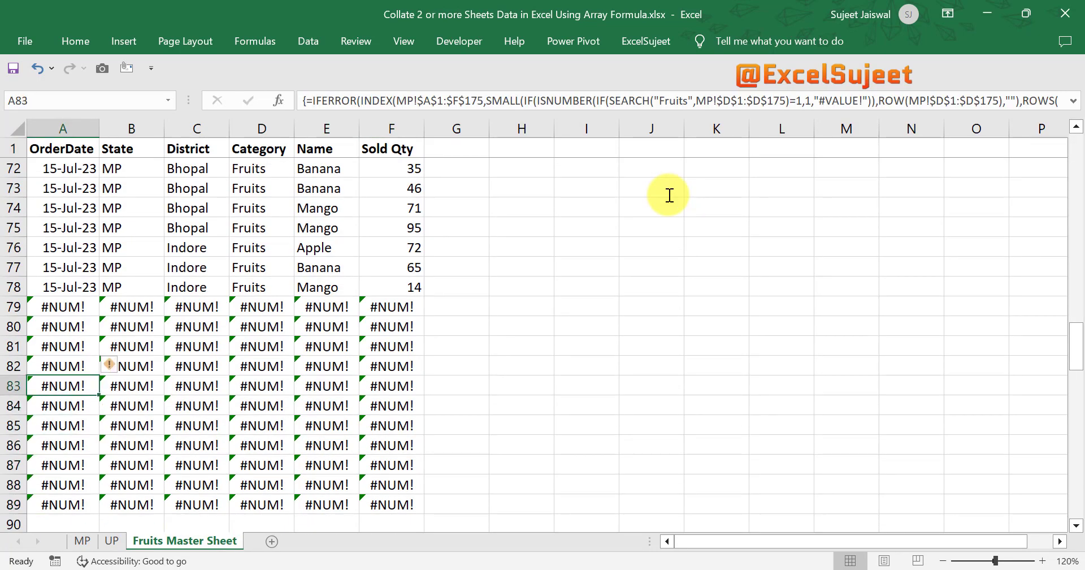
key("Up")
key("Up")
key("Up")
key("Up")
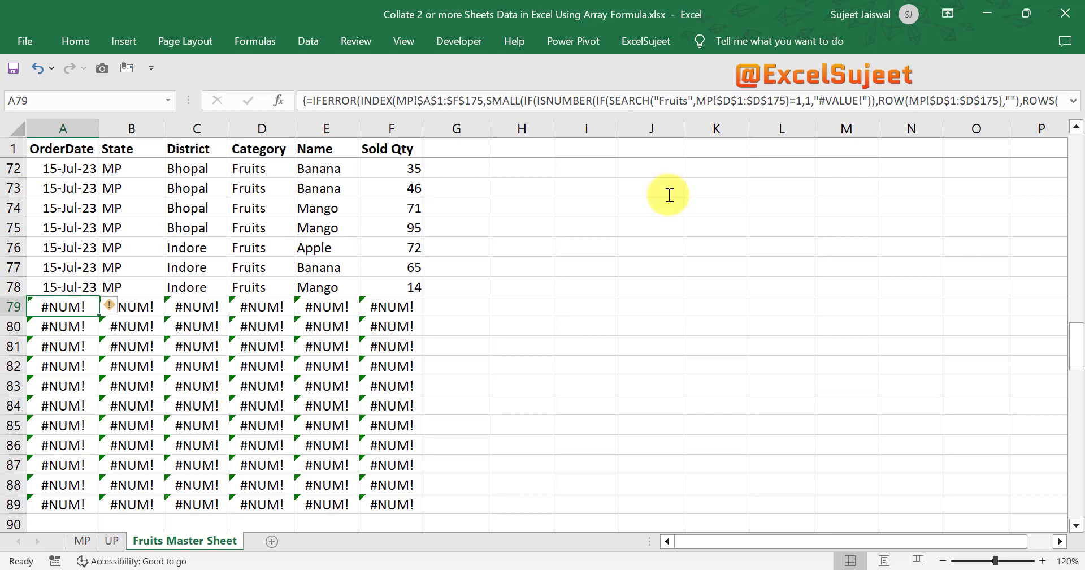
Step: Evaluate the ROWS argument of the UP expression in A79's formula to inspect the k value passed to SMALL
key("ctrl+shift+u")
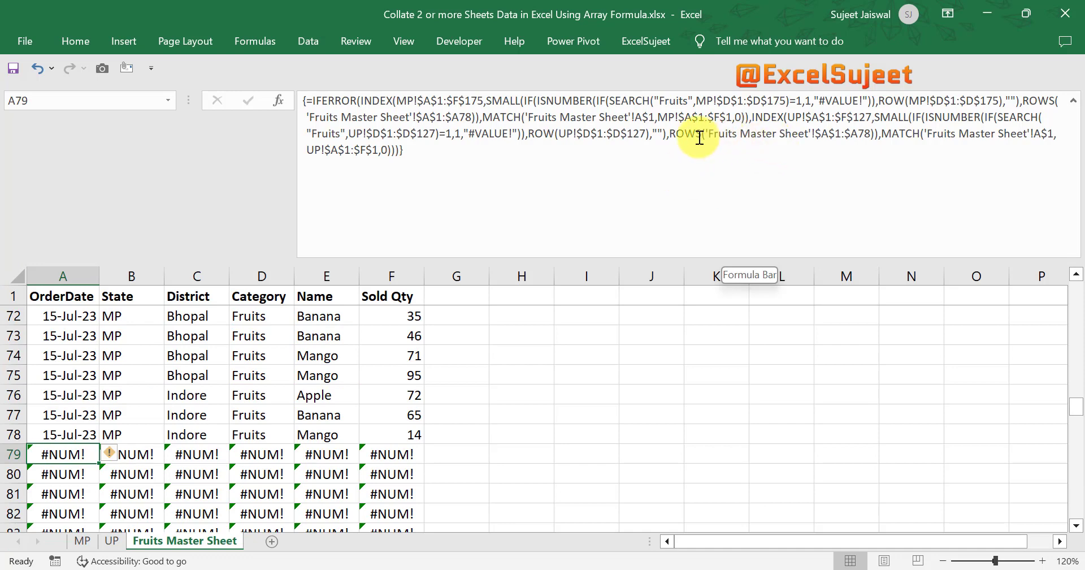
left_click(671, 135)
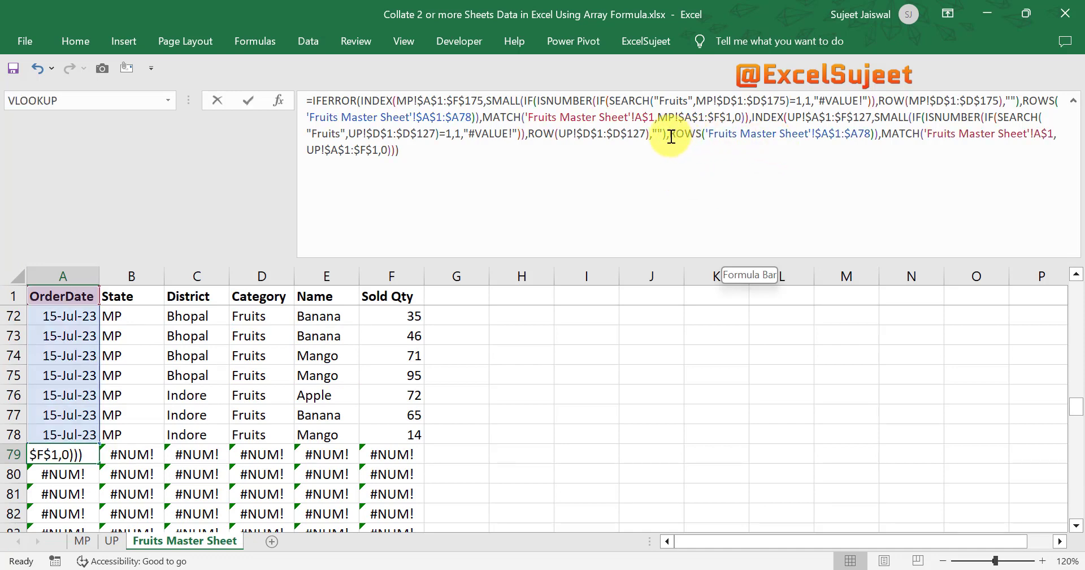
left_click_drag(670, 135, 875, 136)
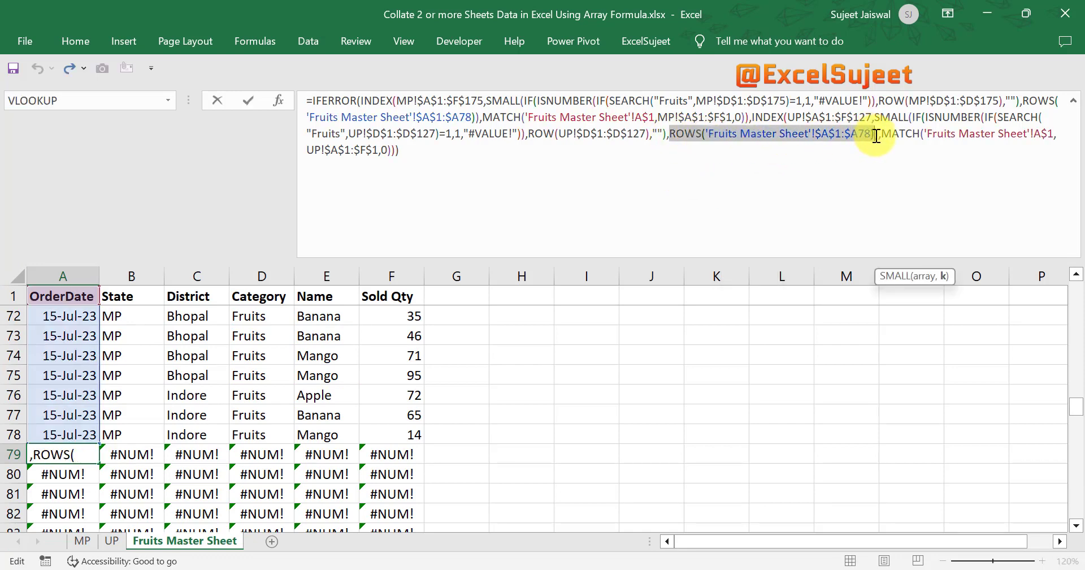
key("F9")
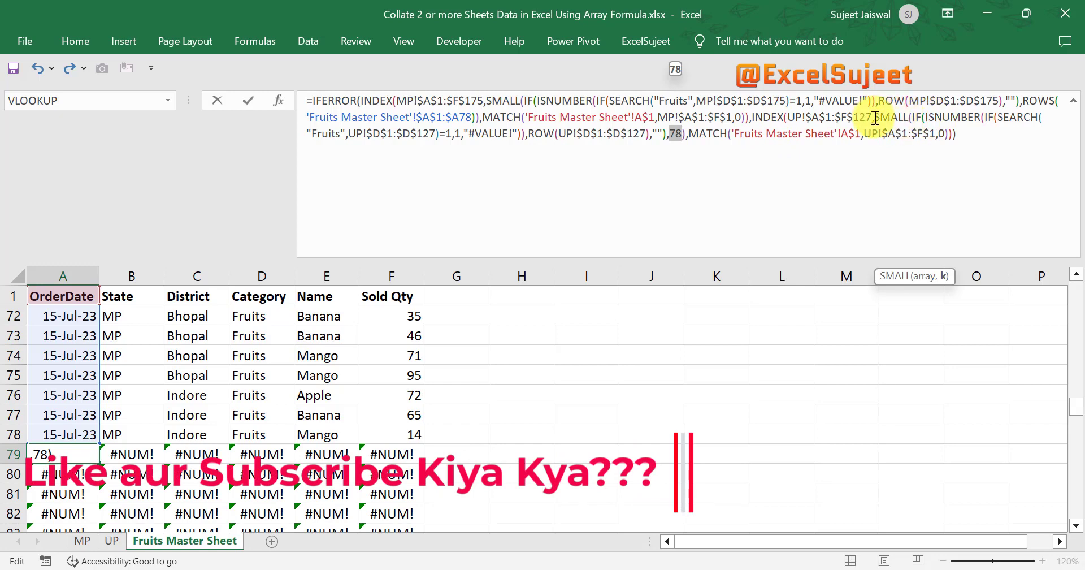
left_click_drag(875, 117, 666, 136)
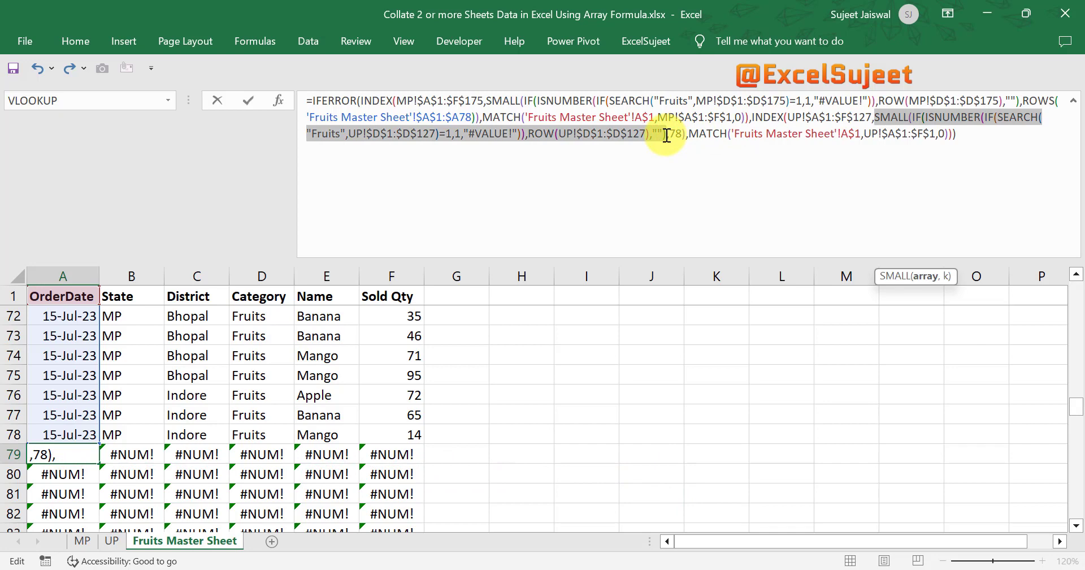
key("F9")
key("Return")
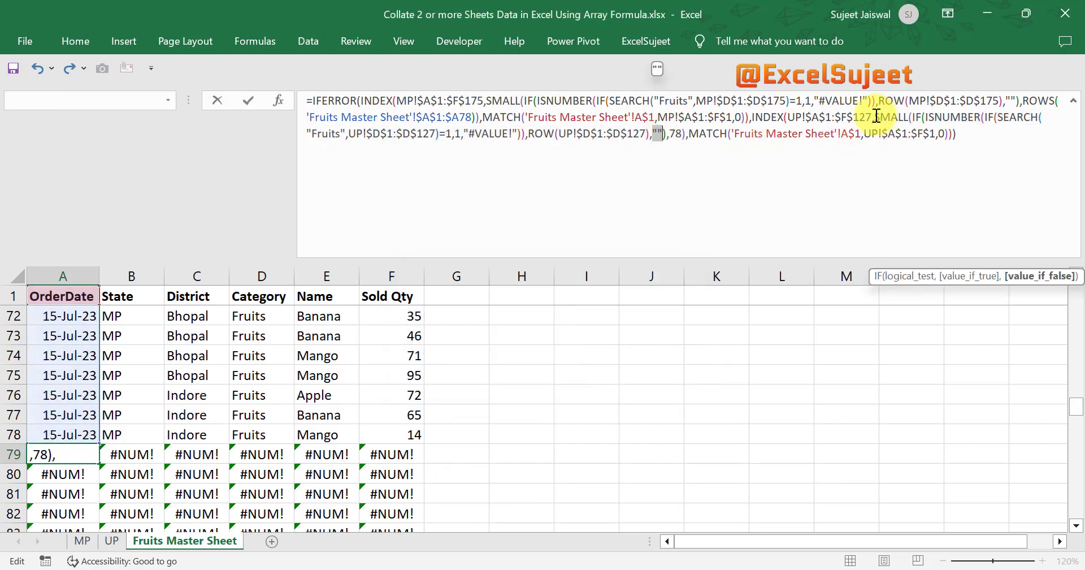
Step: Evaluate the array argument of the UP SMALL function in A79, review its row numbers, and discard the evaluation
left_click(915, 118)
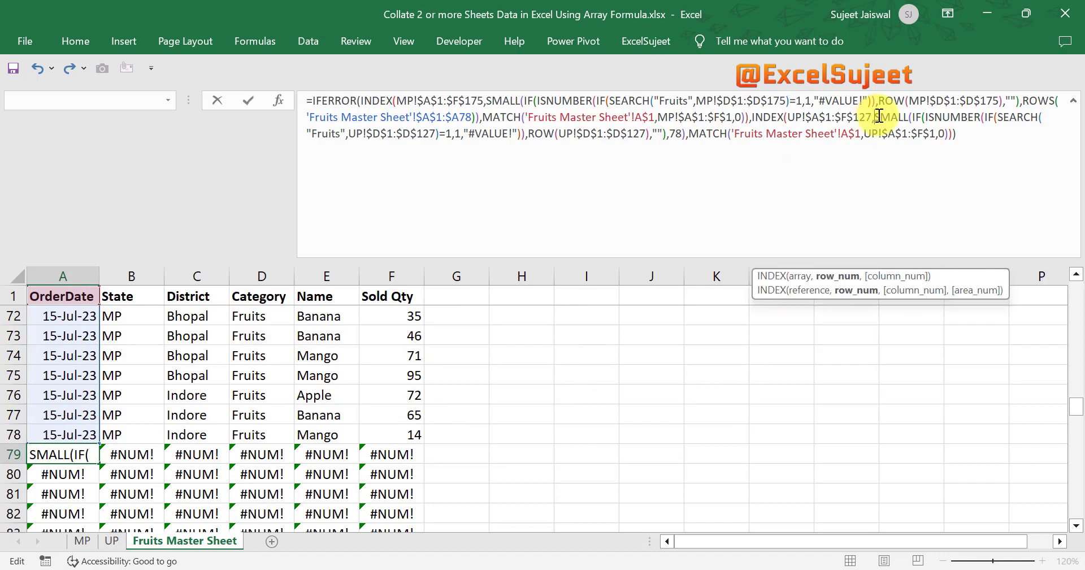
left_click_drag(914, 119, 667, 135)
key("F9")
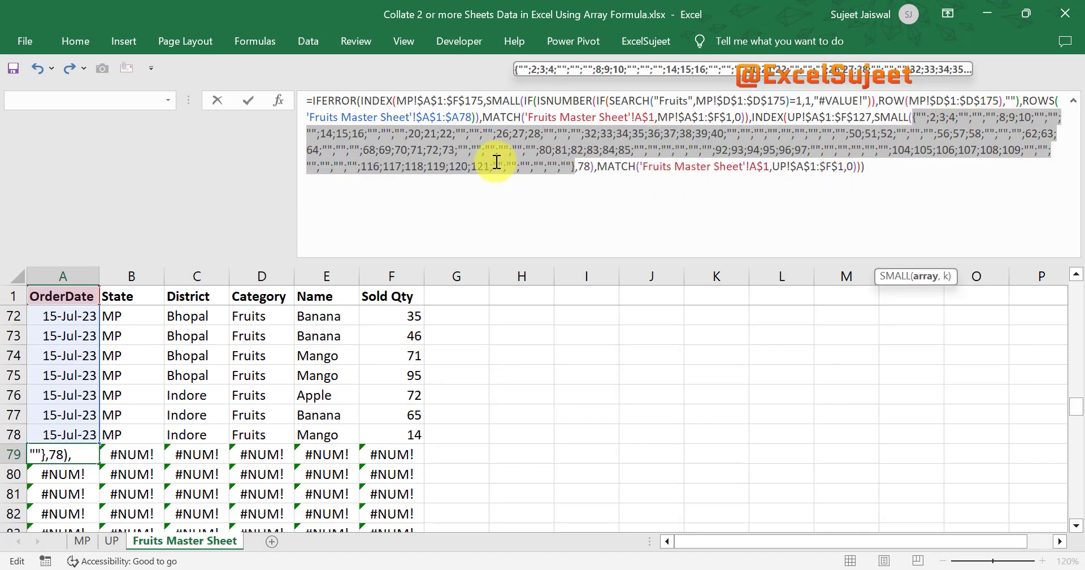
left_click(586, 149)
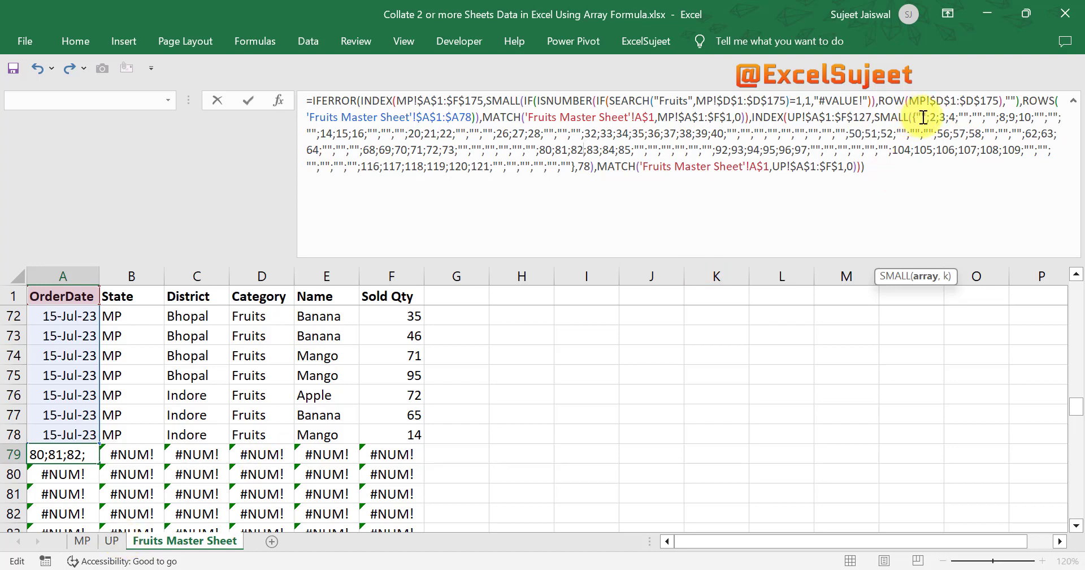
left_click_drag(919, 119, 571, 169)
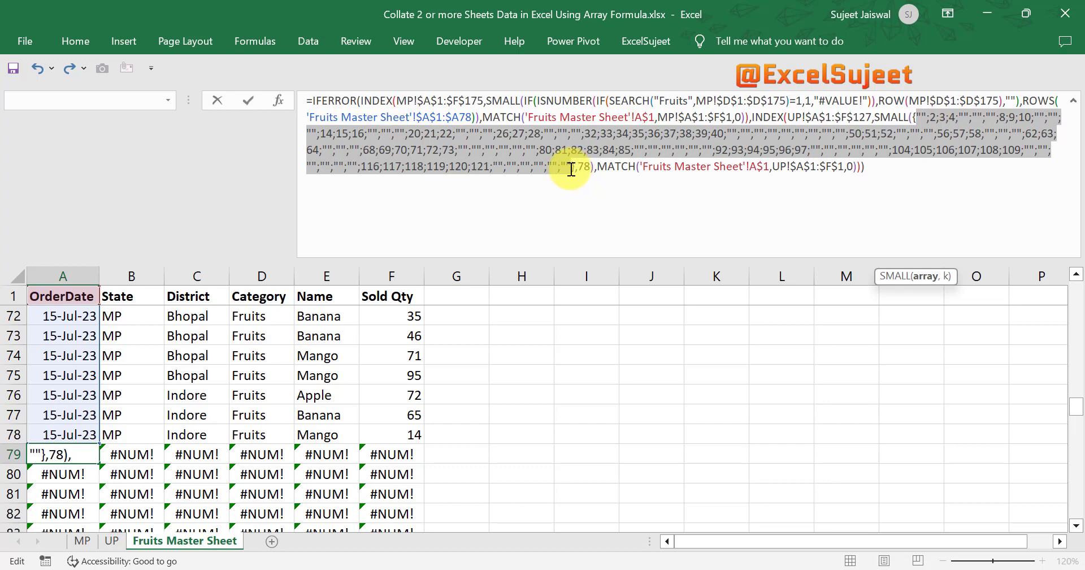
key("Escape")
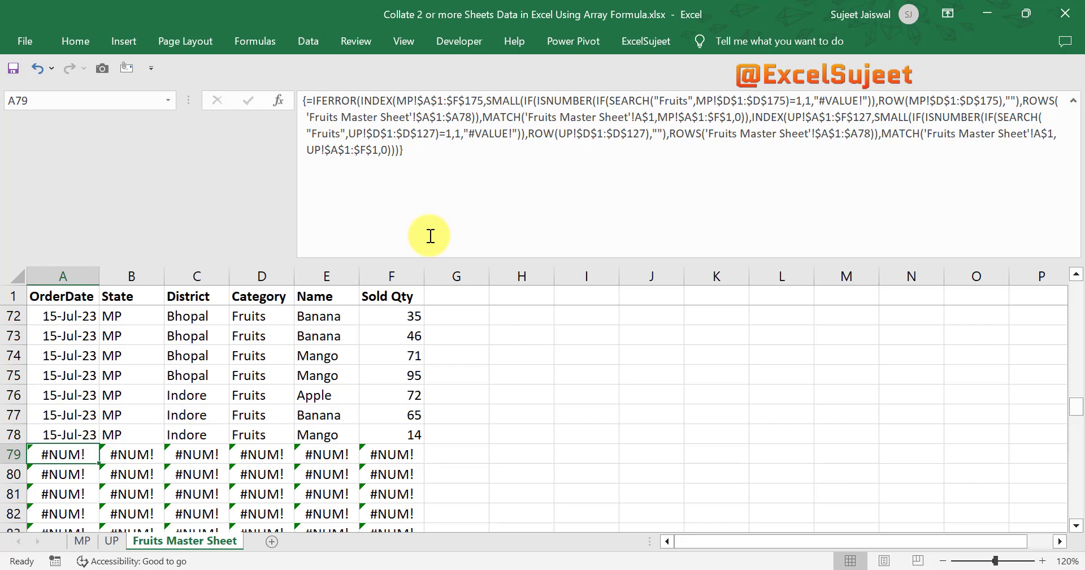
Step: Count the Fruits rows on the UP sheet by filtering its Category column to Fruits, and clear the filter
key("ctrl+Page_Up")
key("ctrl+Up")
key("Left")
key("Left")
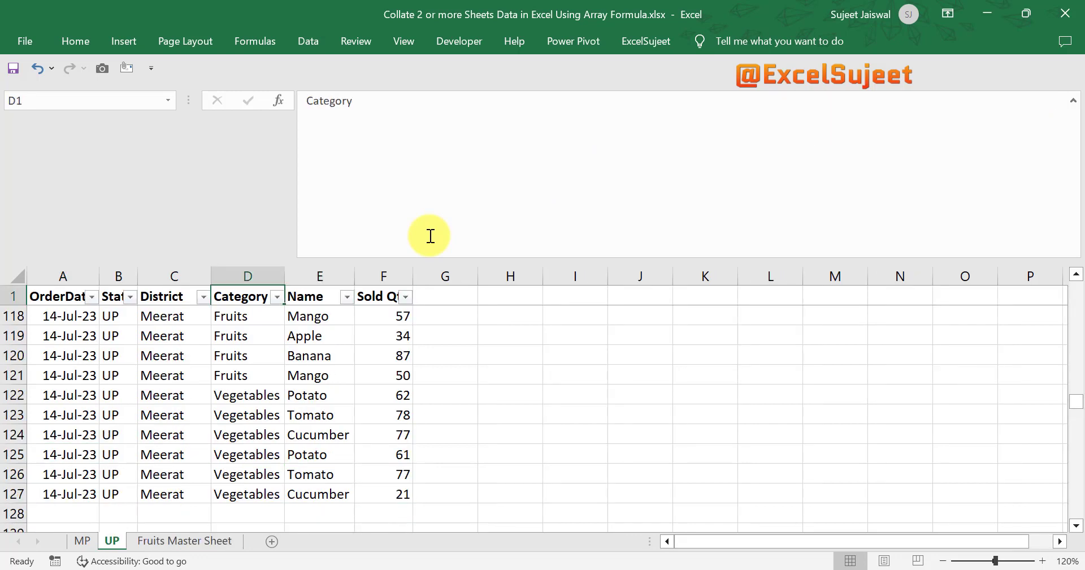
key("alt+Down")
key("Down")
key("Down")
key("Down")
key("Down")
key("Down")
key("Down")
key("Down")
key("Down")
key("space")
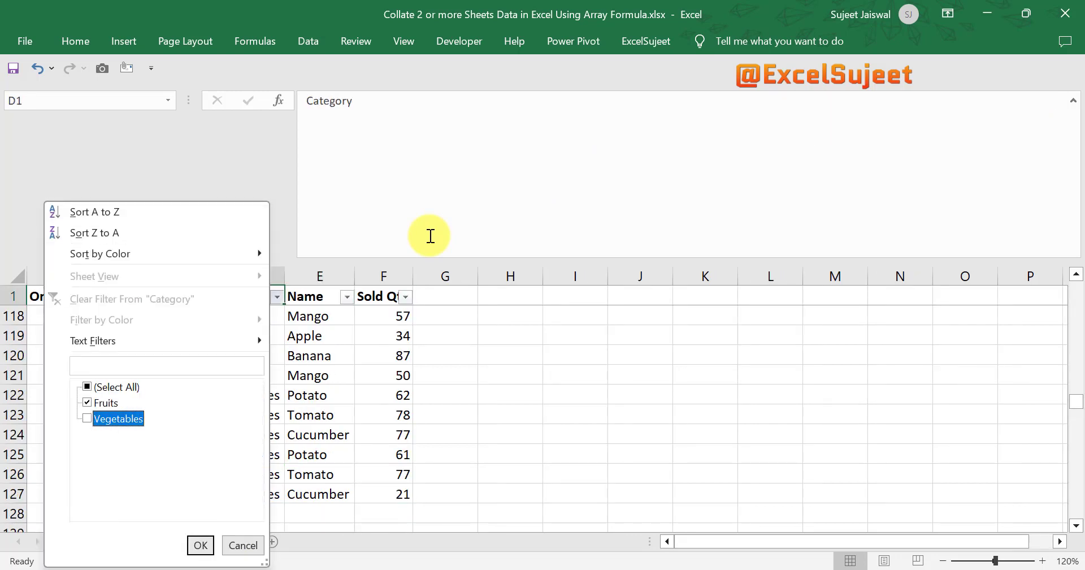
key("Return")
key("Down")
key("ctrl+shift+Down")
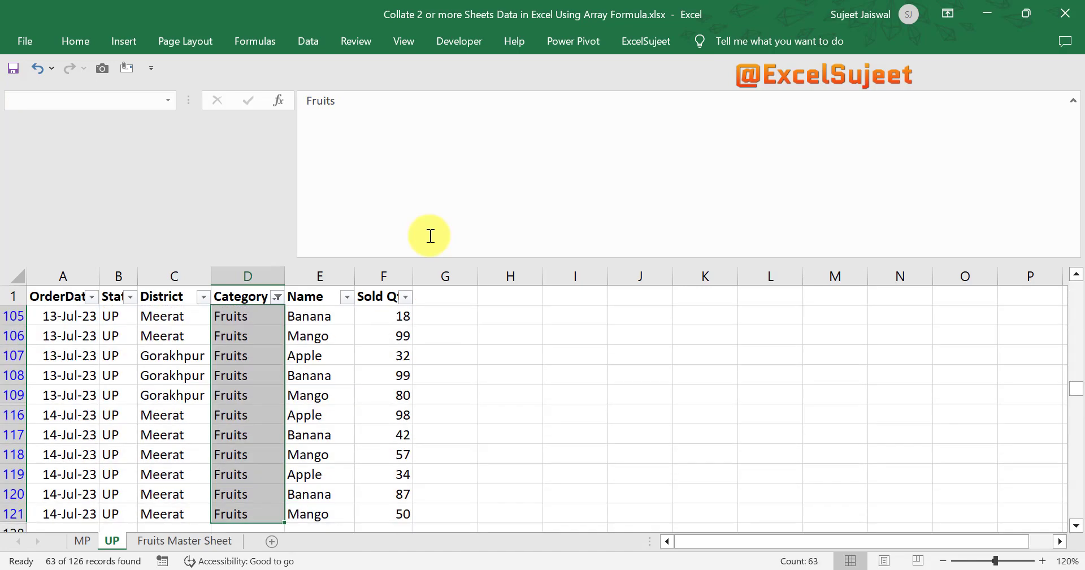
key("ctrl+Up")
key("alt+a")
key("c")
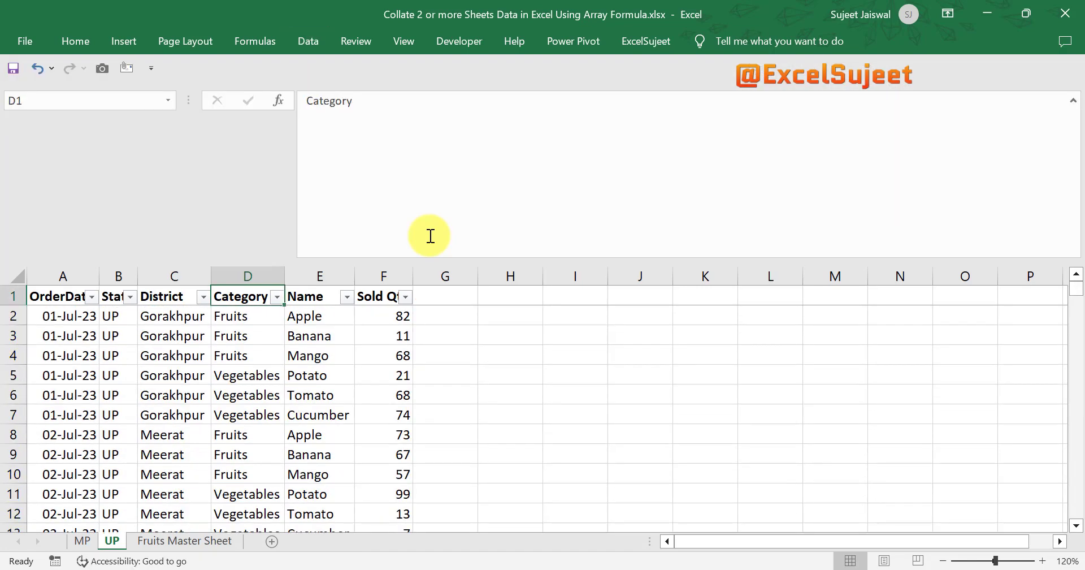
Step: On the Fruits Master Sheet, evaluate the ROWS and array arguments of the UP SMALL function in A79's formula
key("ctrl+Page_Down")
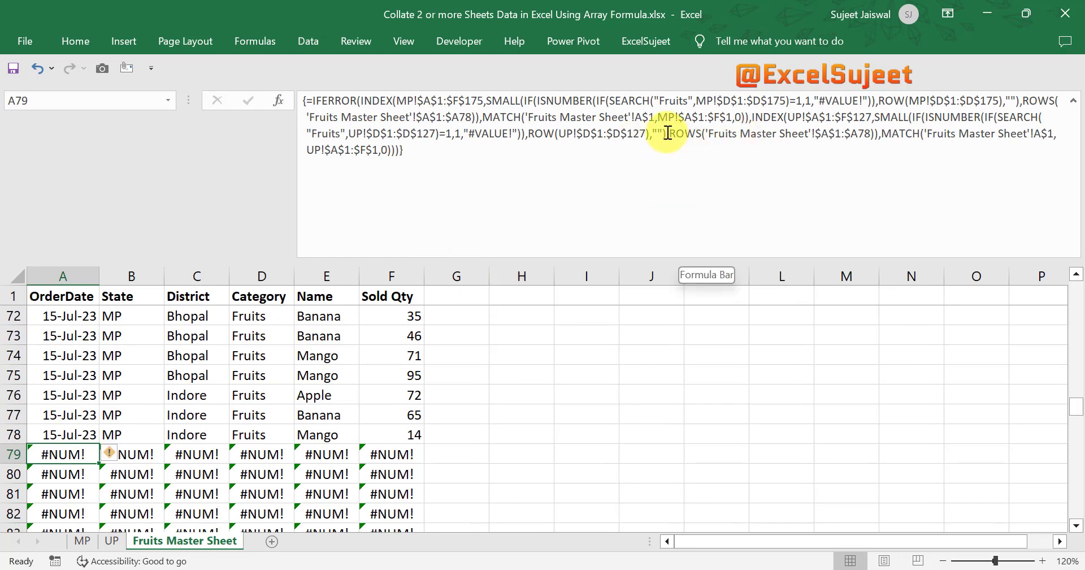
left_click_drag(672, 133, 874, 134)
key("F9")
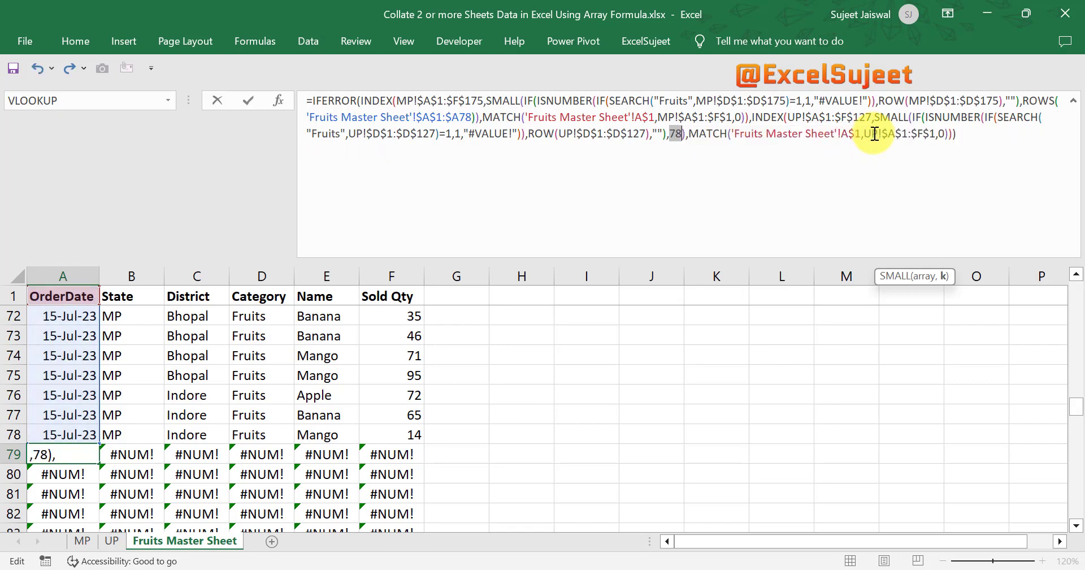
left_click_drag(913, 116, 666, 138)
key("F9")
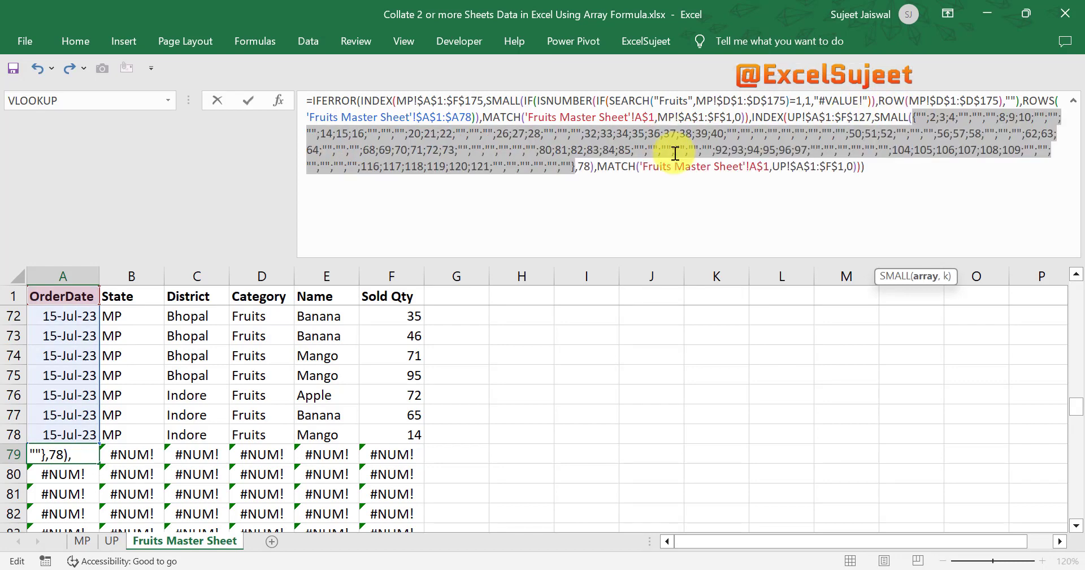
left_click(581, 163)
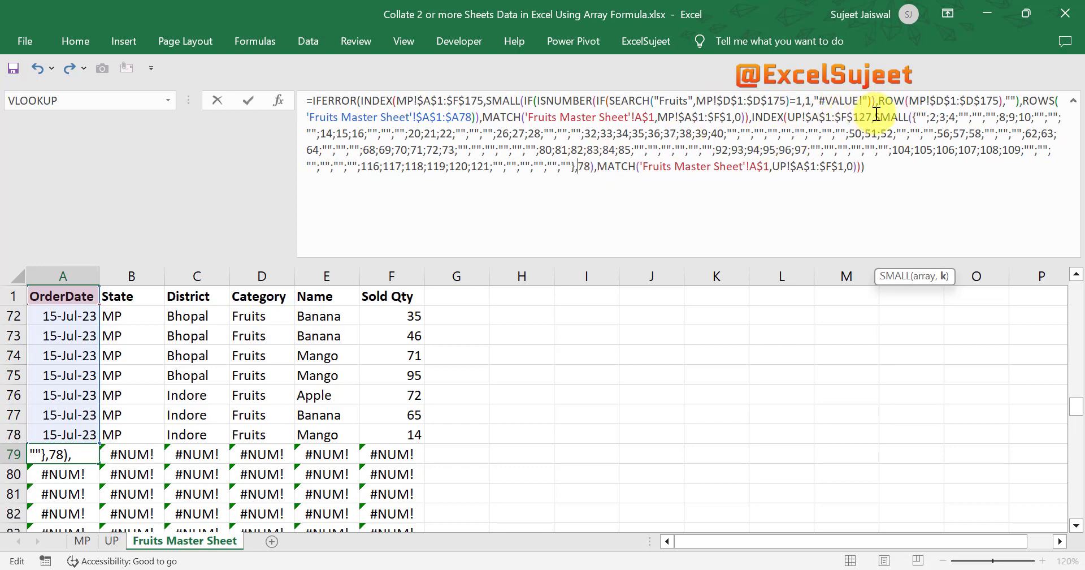
Step: Evaluate the whole UP SMALL function in A79's formula, and discard all the evaluations
left_click_drag(877, 116, 593, 166)
key("F9")
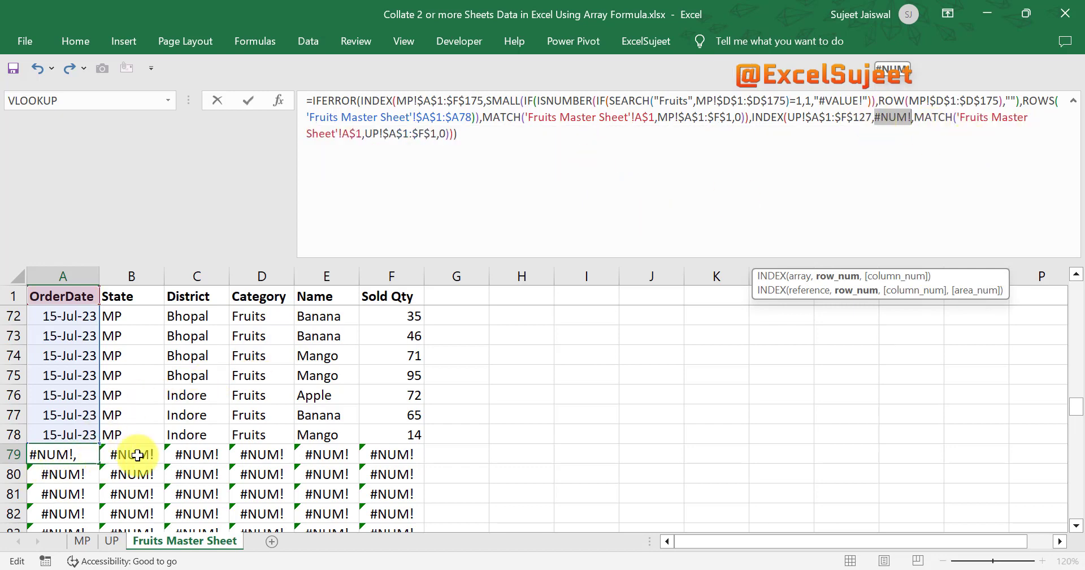
type("SMALL(IF(ISNUMBER(IF(SEARCH(\"Fruits\",UP!$D$1:$D$127)=1,1,\"#VALUE!\")),ROW(UP!$D$1:$D$127),\"\"),78)")
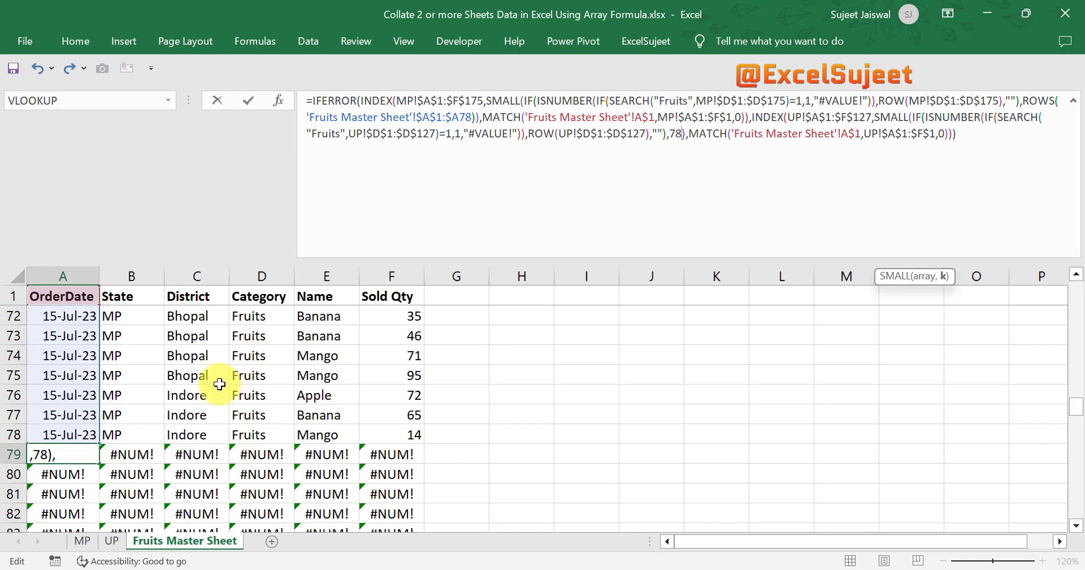
left_click(683, 134)
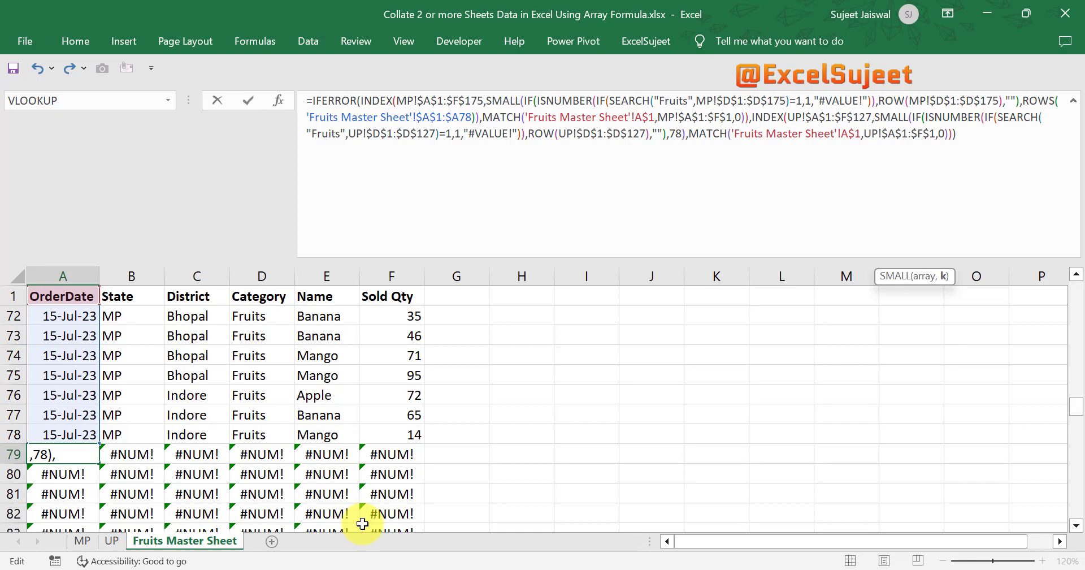
key("Escape")
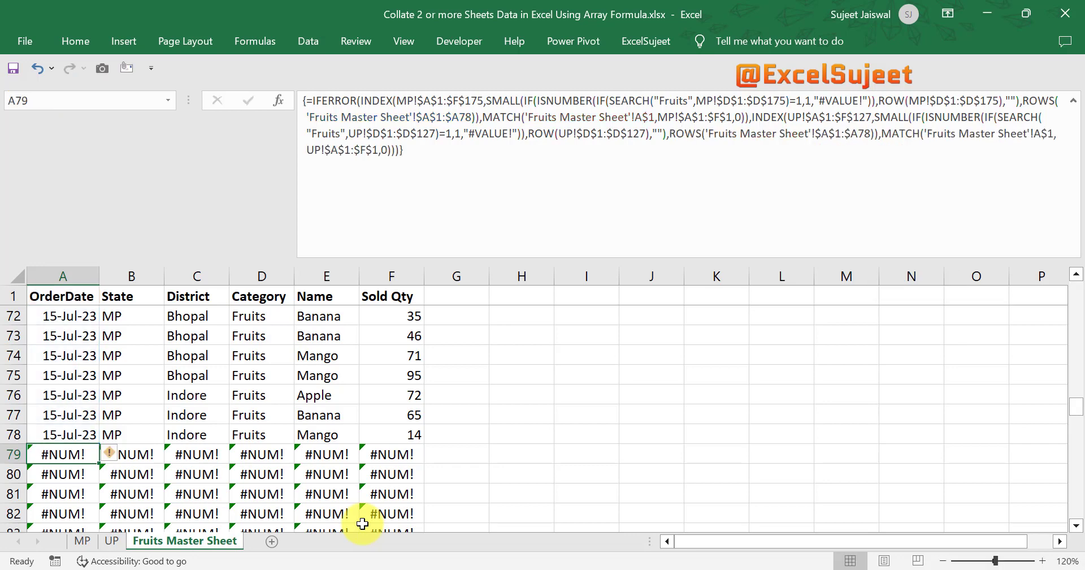
Step: Copy the MP expression ISNUMBER(IF(SEARCH("Fruits",MP!$D$1:$D$175)=1,1,"#VALUE!")) from A2's formula, leaving the formula unedited
key("ctrl+Home")
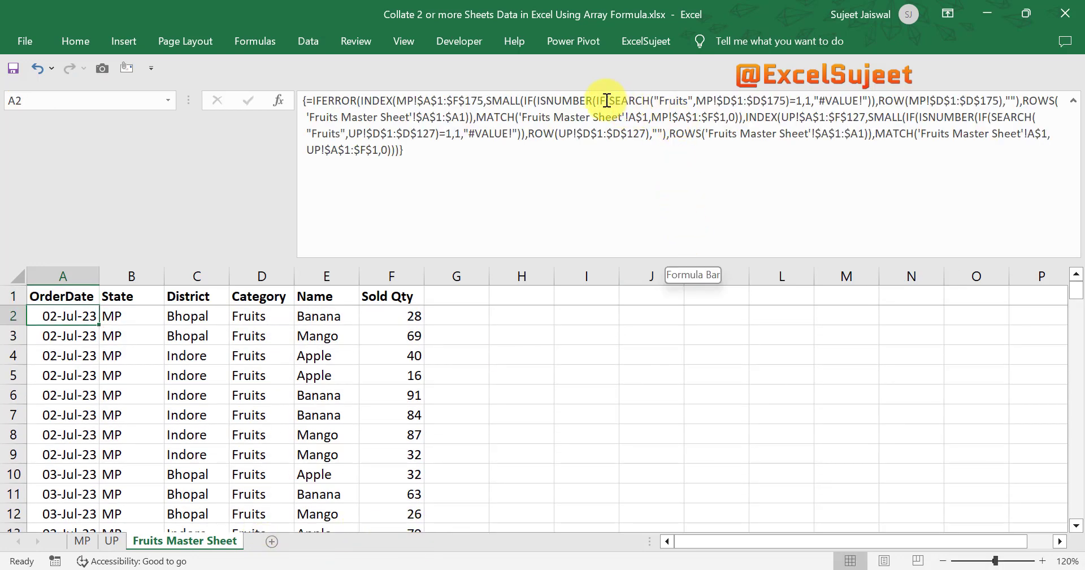
left_click_drag(537, 100, 876, 102)
key("ctrl+c")
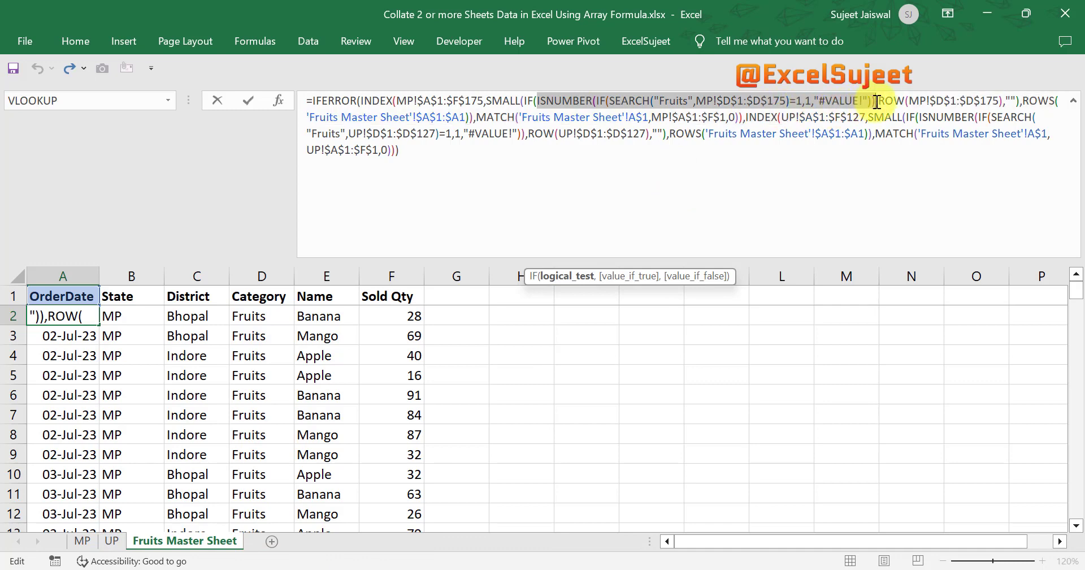
key("Escape")
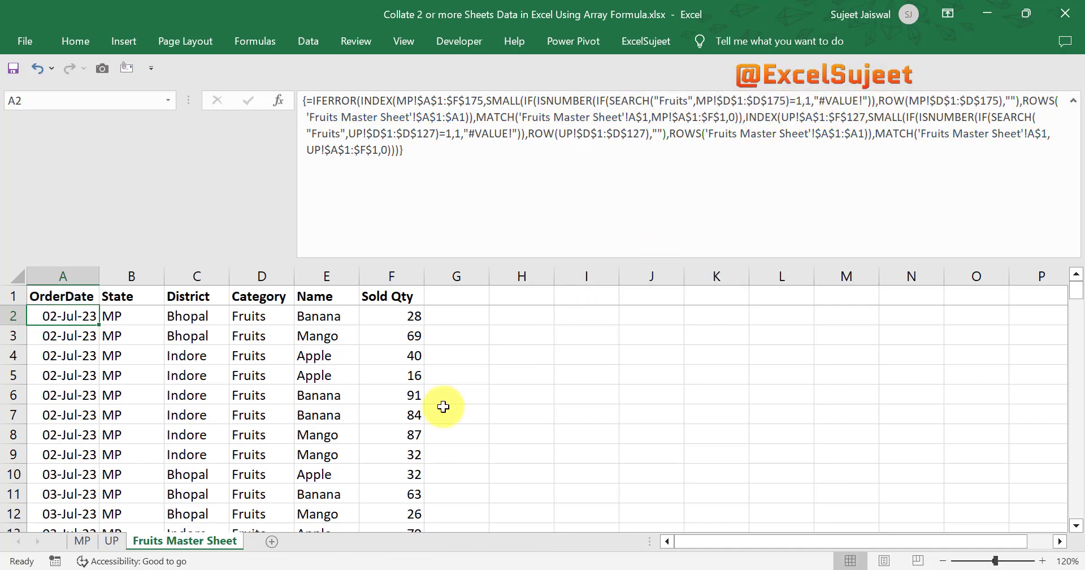
Step: Write an IF formula in H79 with the copied ISNUMBER expression as its logical test, returning 1 if true and 0 if false
key("ctrl+Down")
key("Up")
key("Up")
key("Up")
key("Up")
key("Up")
key("Up")
key("Up")
key("Up")
key("Up")
key("Up")
key("Up")
key("Up")
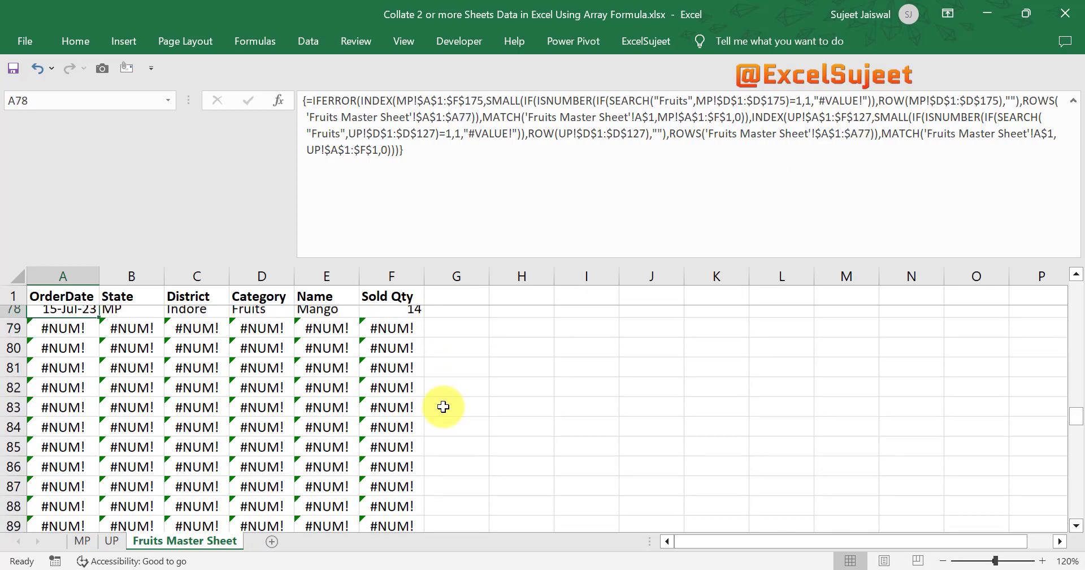
key("Down")
key("Down")
key("Right")
key("Right")
key("Right")
key("Right")
key("Right")
key("Right")
key("Right")
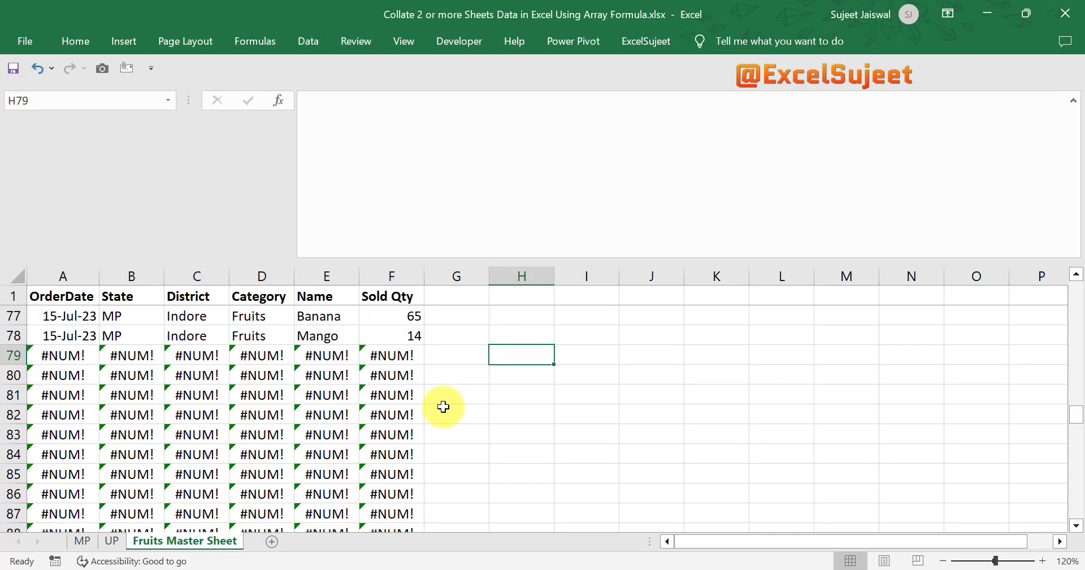
type("=")
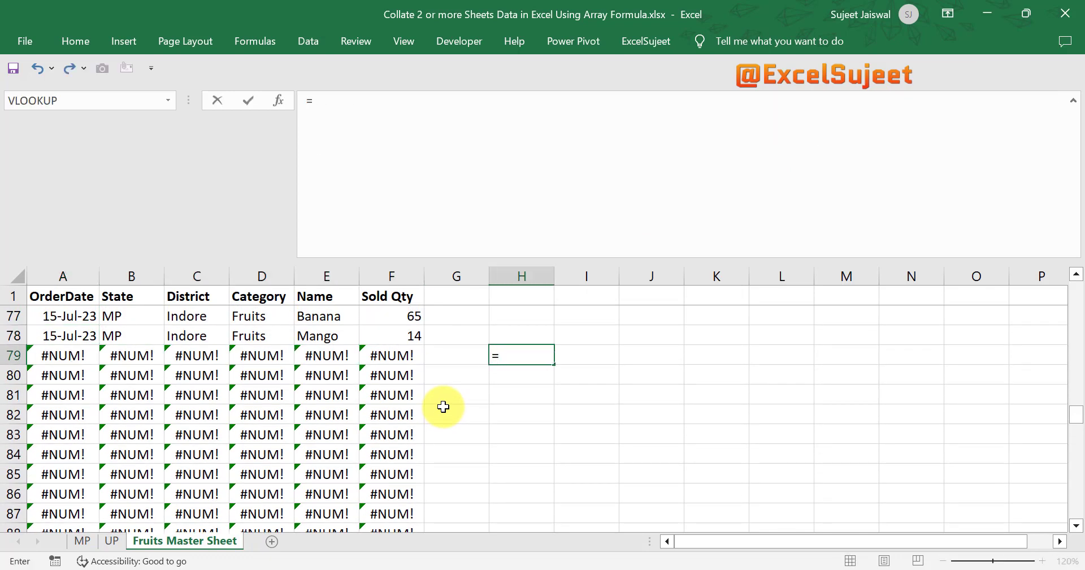
type("if(")
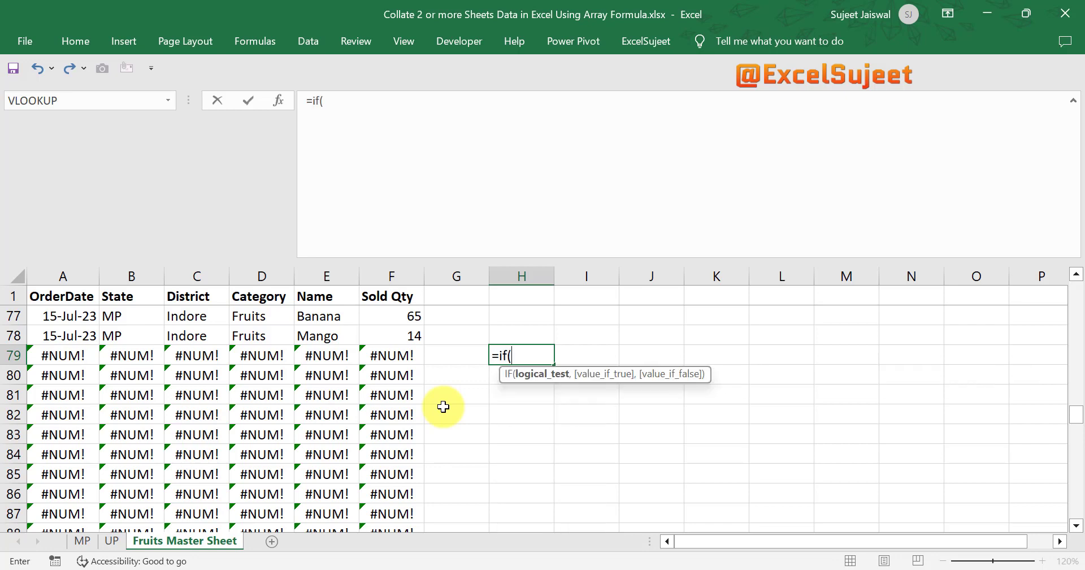
key("ctrl+v")
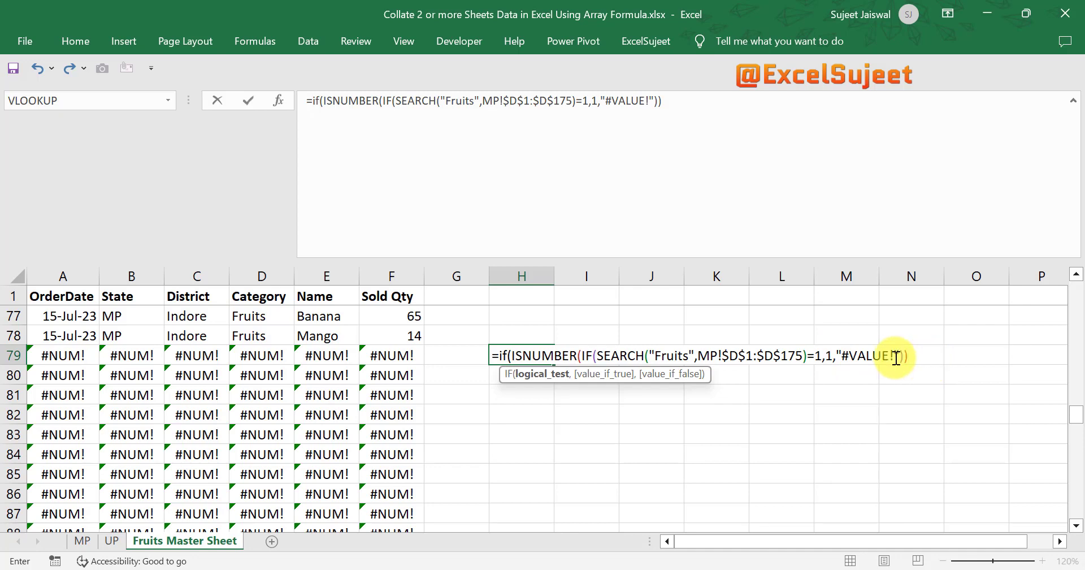
type(",1,")
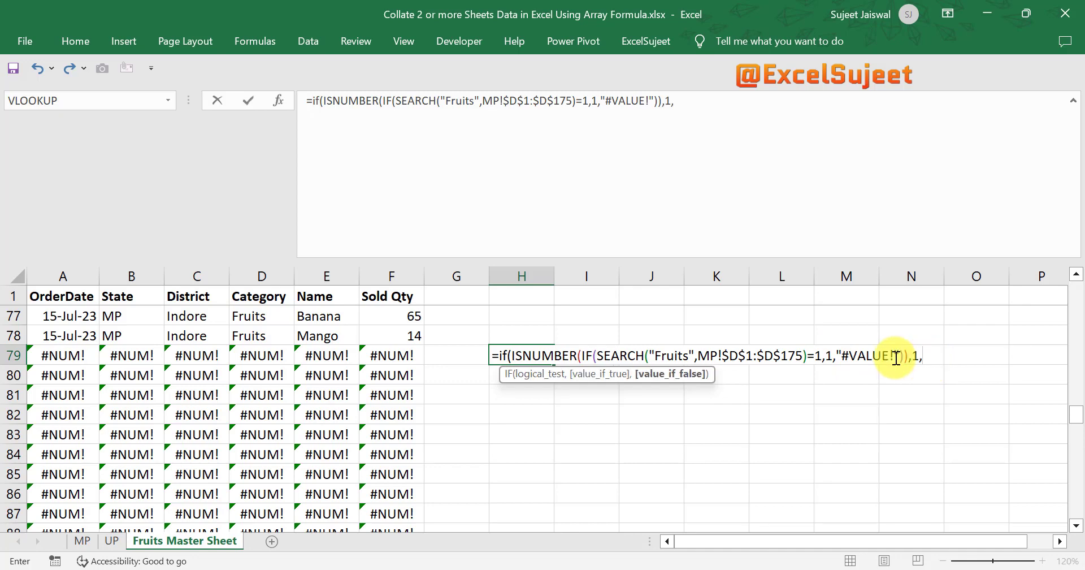
type("0)")
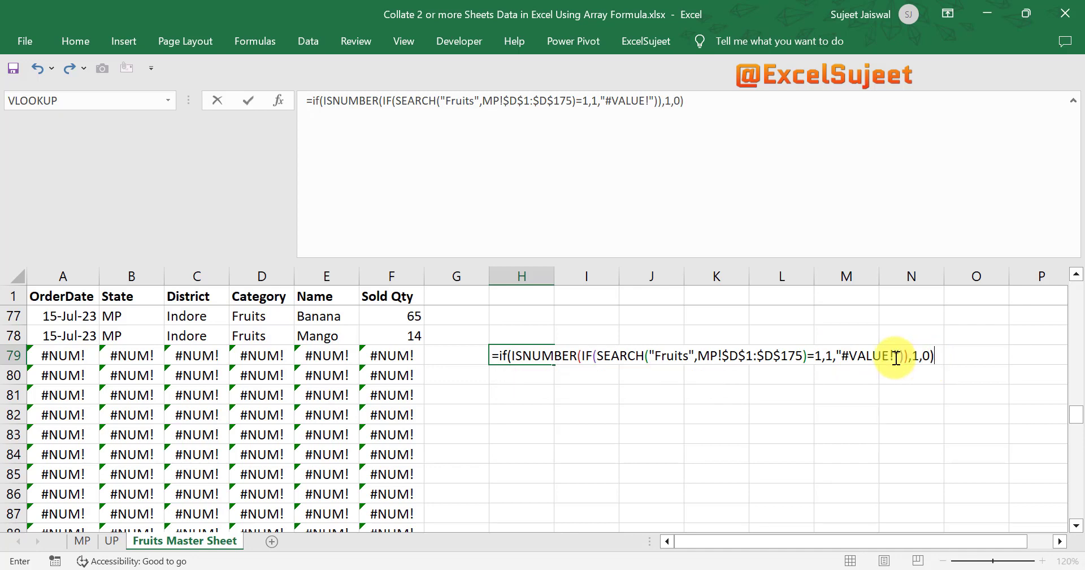
Step: Wrap the IF expression in H79 in a SUM function and enter it as an array formula
left_click(314, 102)
type("SUM(")
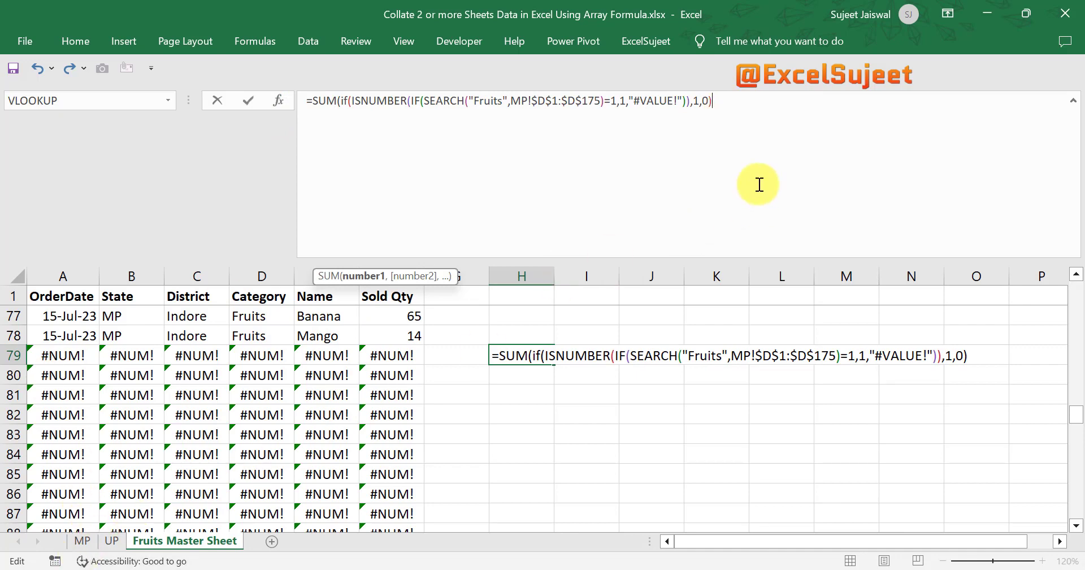
type(")")
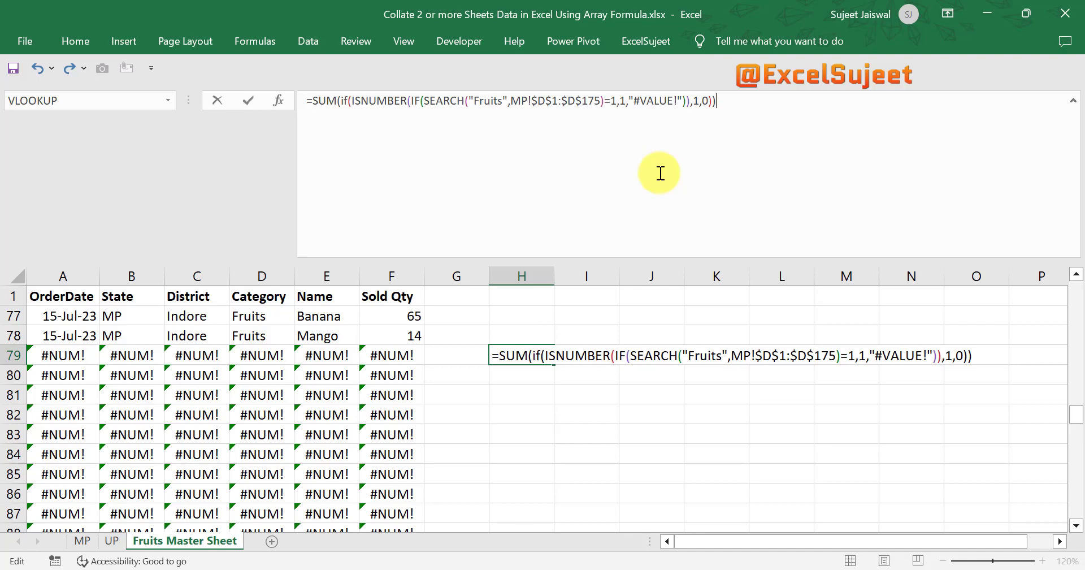
key("ctrl+shift+Return")
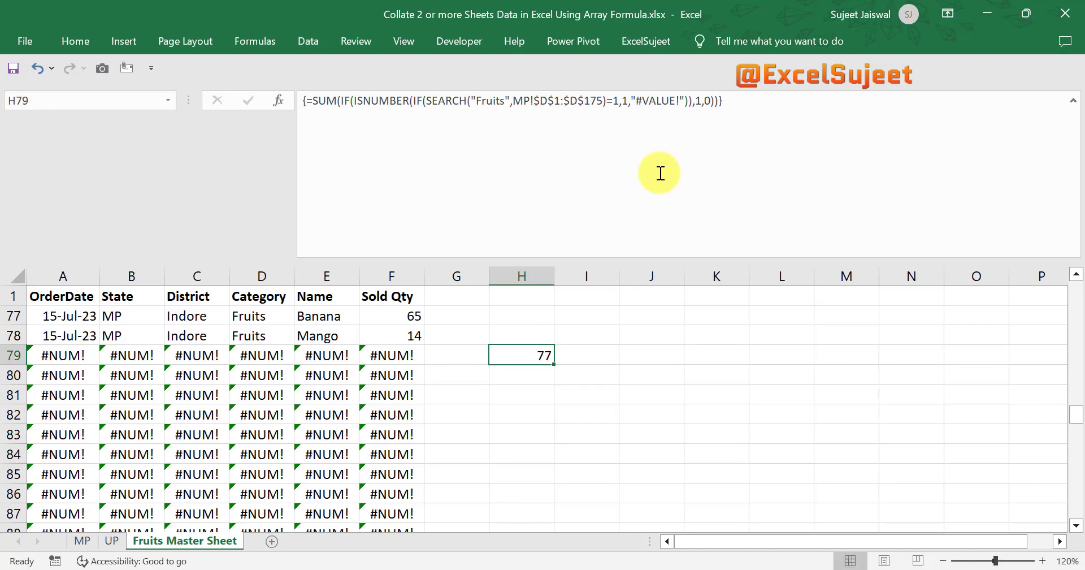
Step: Check the number of filtered Fruits rows on the MP sheet by selecting the Category cells from D21 down
key("ctrl+Page_Up")
key("ctrl+Page_Up")
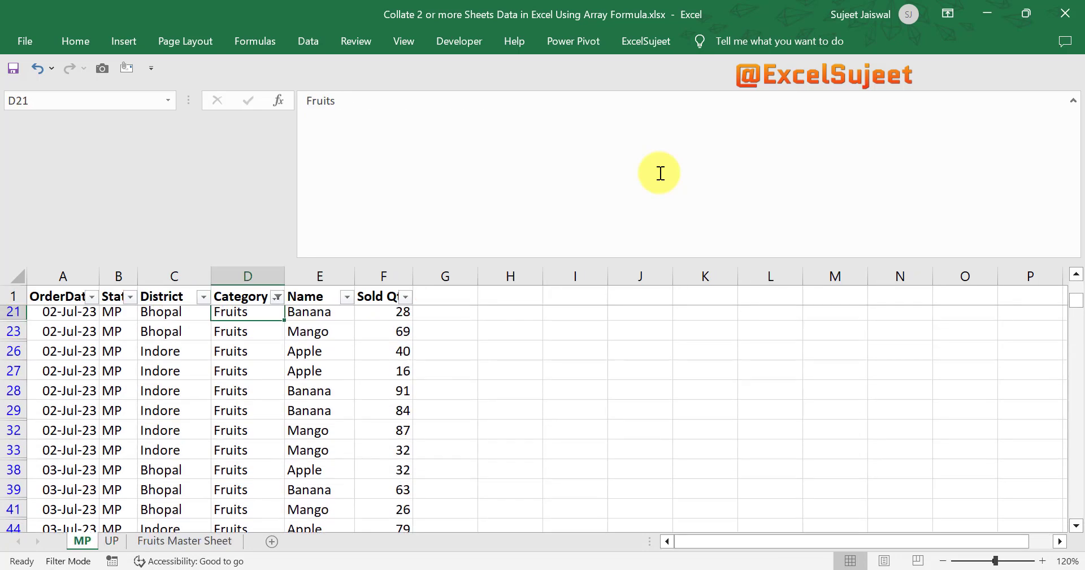
key("ctrl+shift+Down")
key("Up")
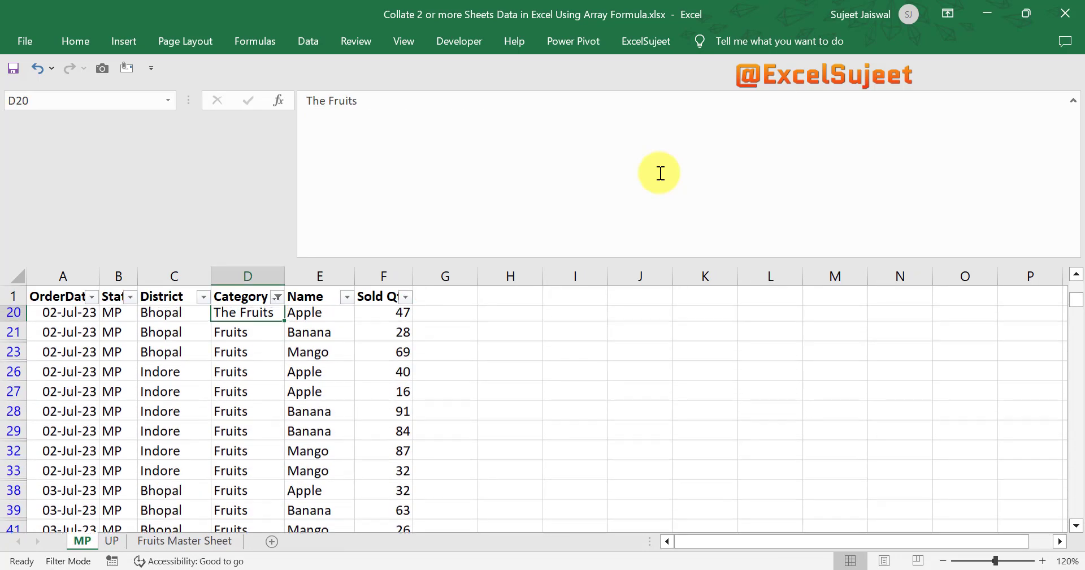
key("Up")
key("Down")
key("Down")
key("ctrl+shift+Down")
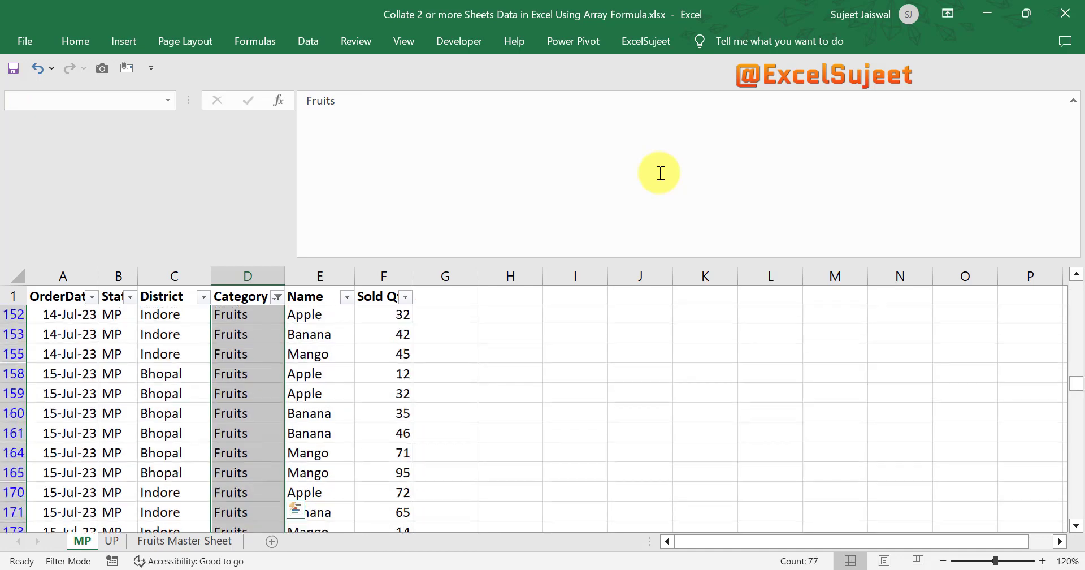
Step: Copy the complete SUM(IF(ISNUMBER(...),1,0)) expression from H79 on the Fruits Master Sheet without its equals sign
key("ctrl+Page_Down")
key("ctrl+Page_Down")
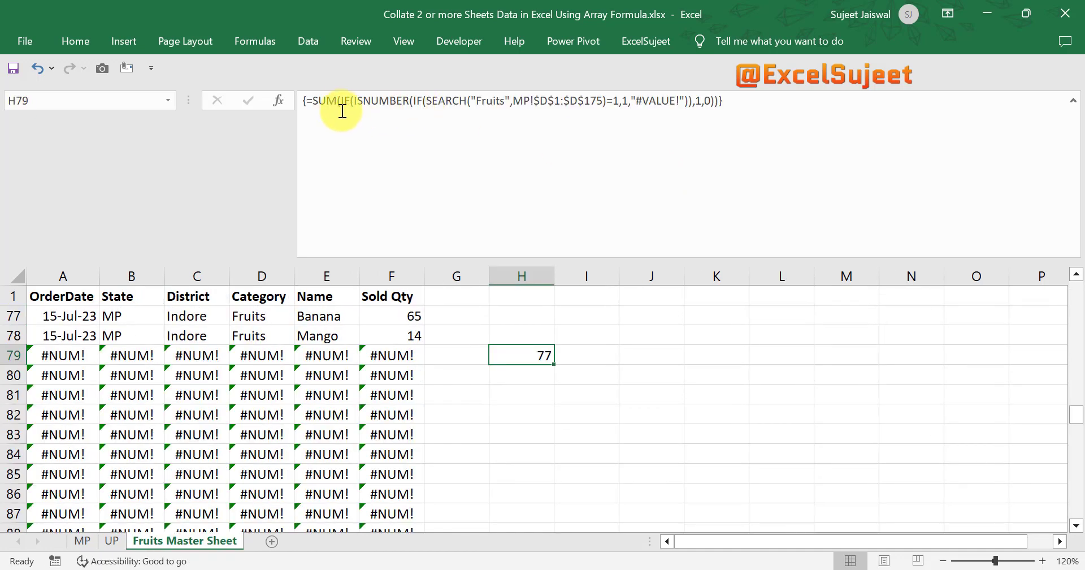
left_click_drag(312, 100, 822, 100)
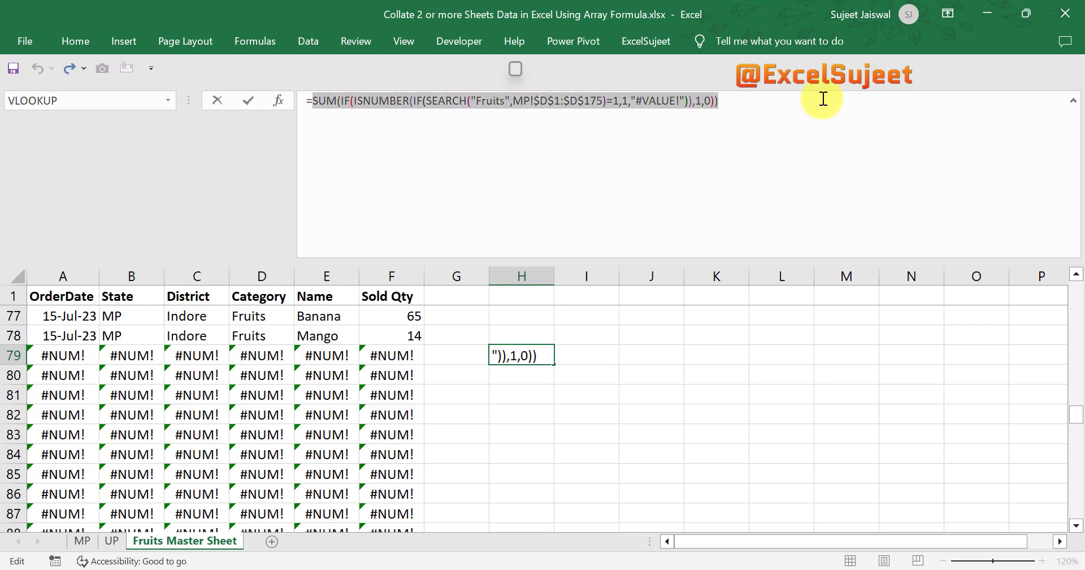
key("Escape")
Step: Subtract SUM(IF(ISNUMBER(IF(SEARCH("Fruits",MP!$D$1:$D$175)=1,1,"#VALUE!")),1,0)) from the UP expression's ROWS value in A2, and enter it as an array formula
key("ctrl+Left")
key("ctrl+Up")
key("ctrl+Home")
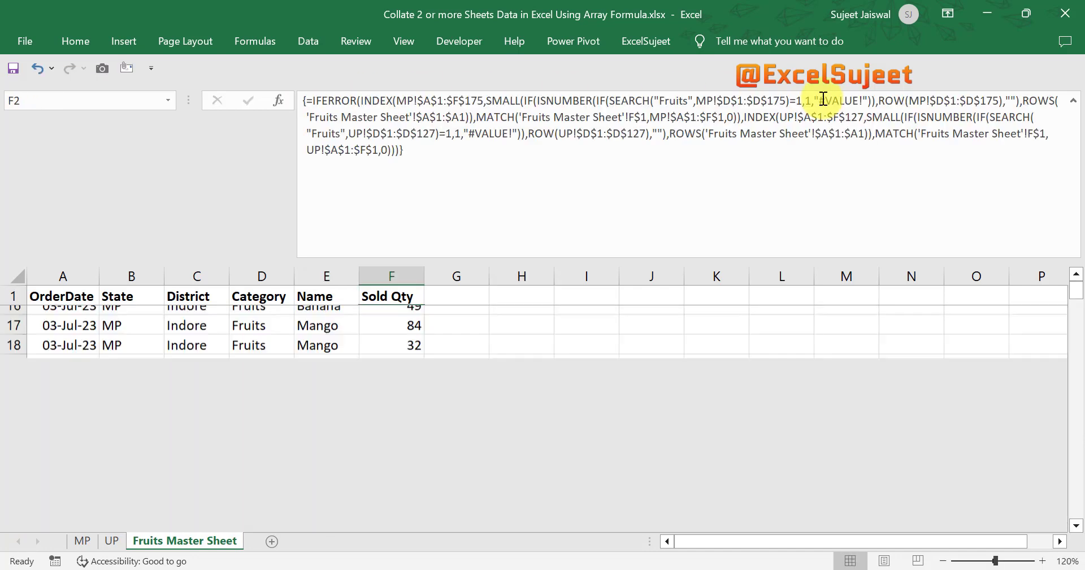
left_click(870, 136)
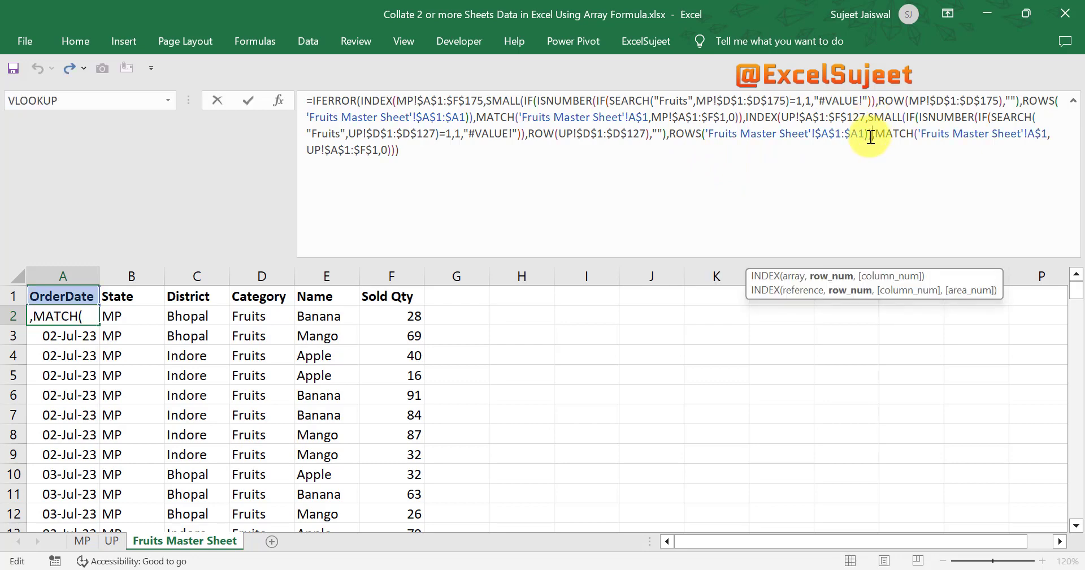
type("-SUM(IF(ISNUMBER(IF(SEARCH(\"Fruits\",MP!$D$1:$D$175)=1,1,\"#VALUE!\")),1,0))")
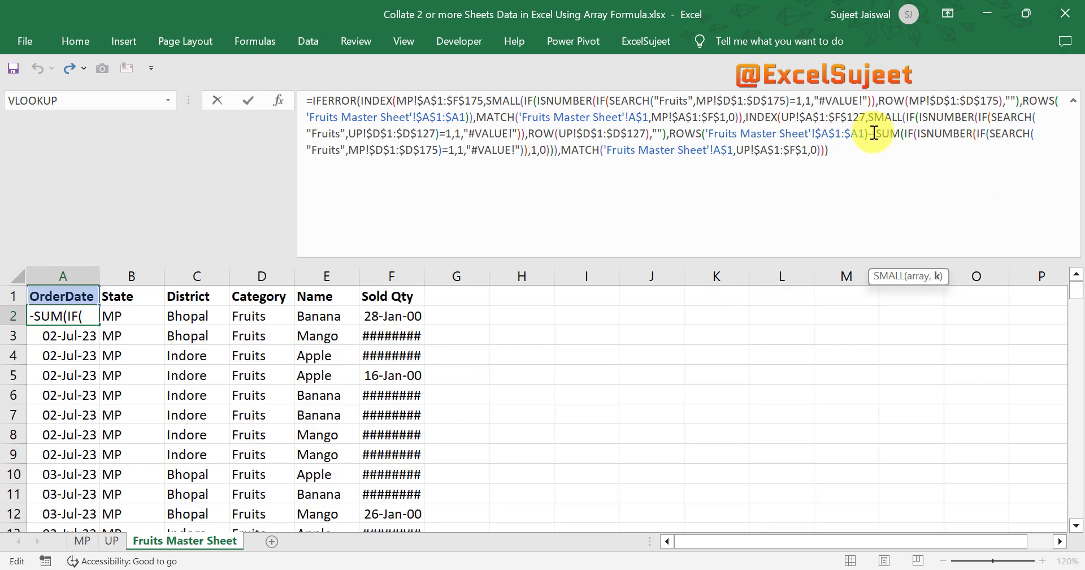
key("BackSpace")
key("ctrl+shift+Return")
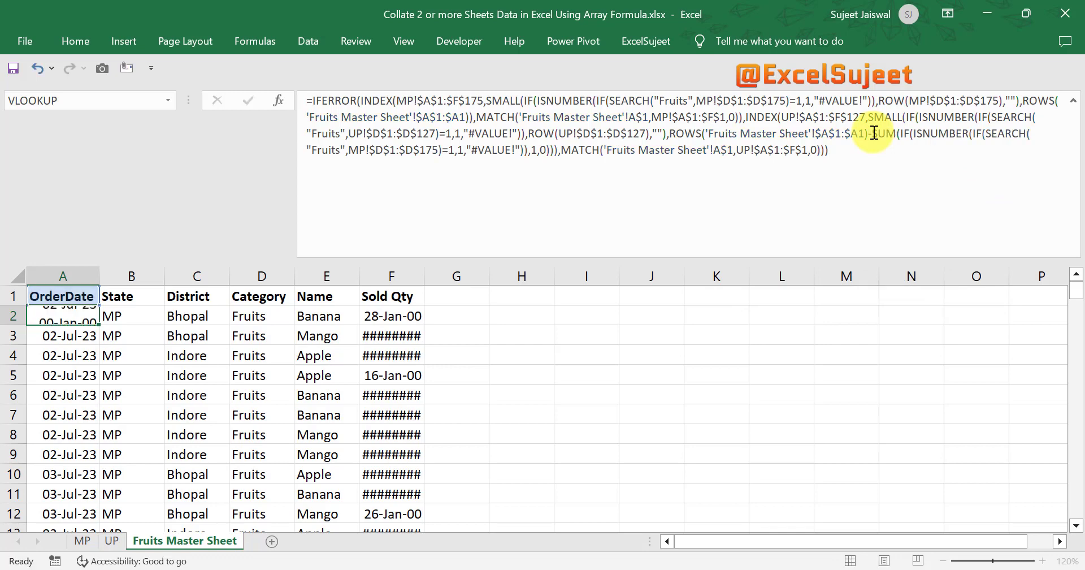
Step: Fill the updated A2 array formula through A2:F89 on the Fruits Master Sheet
key("ctrl+shift+Down")
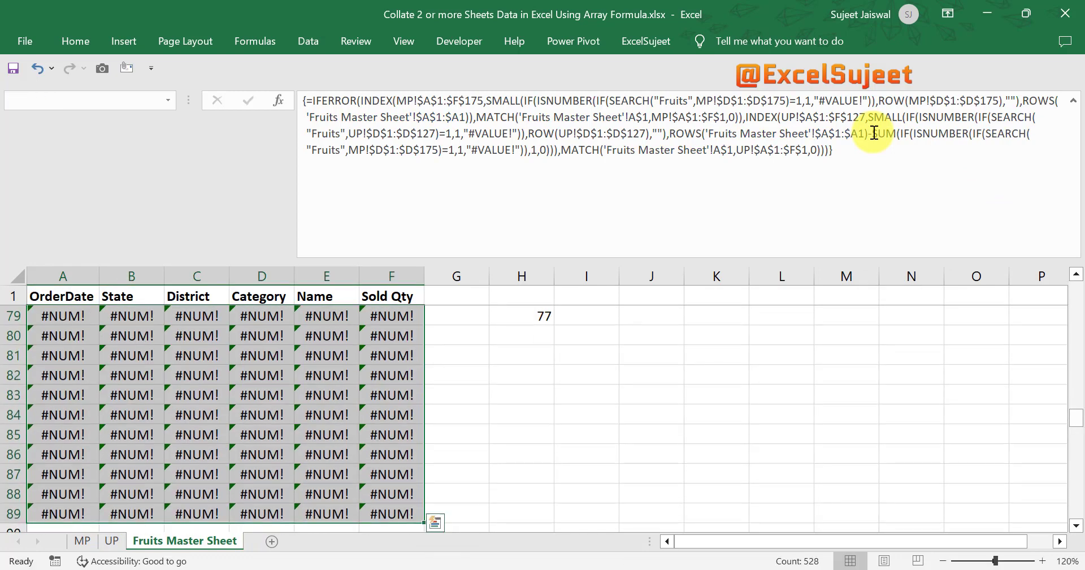
key("ctrl+d")
key("ctrl+Up")
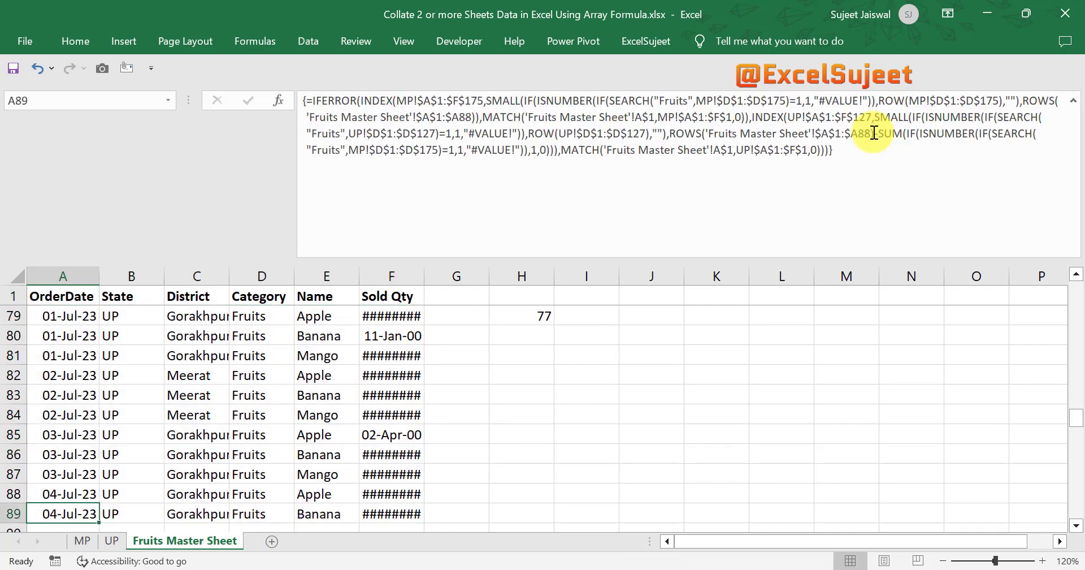
Step: Evaluate the ROWS and SUM parts of the UP expression's k argument in A89, and discard the evaluation
key("ctrl+Down")
key("ctrl+shift+u")
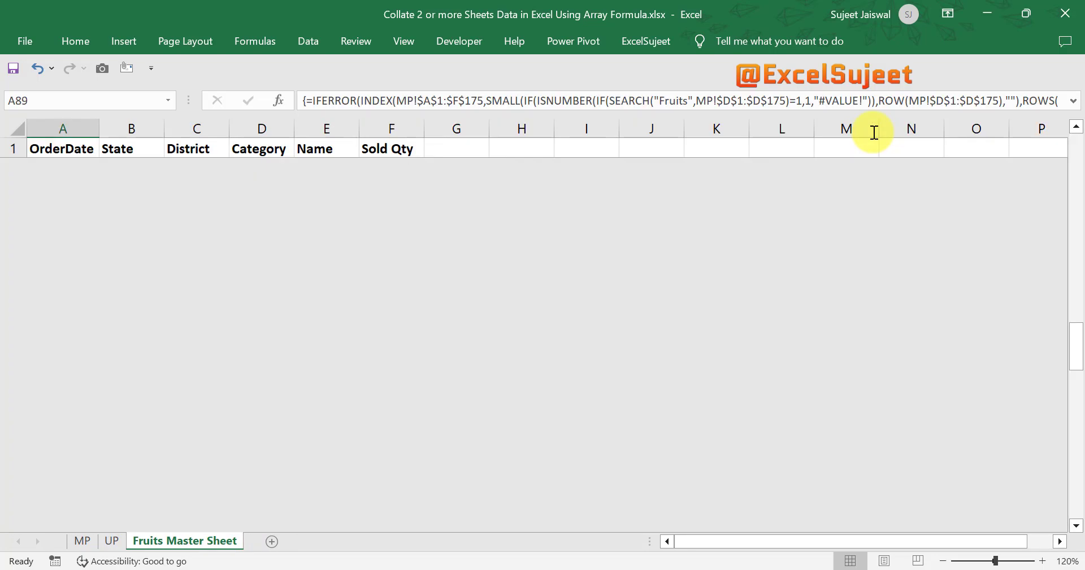
key("Down")
key("Up")
key("Up")
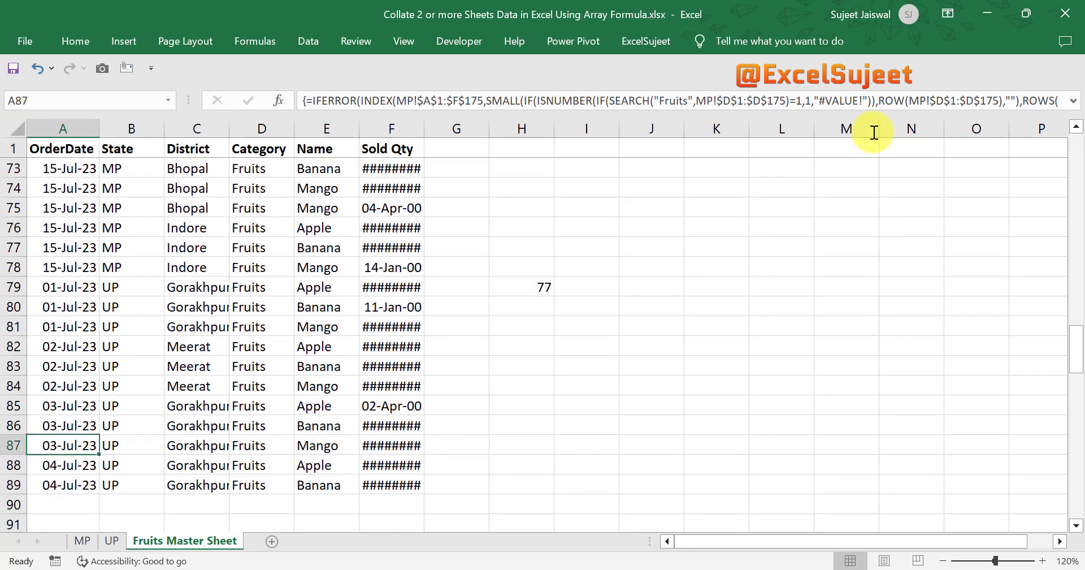
key("Down")
key("ctrl+shift+u")
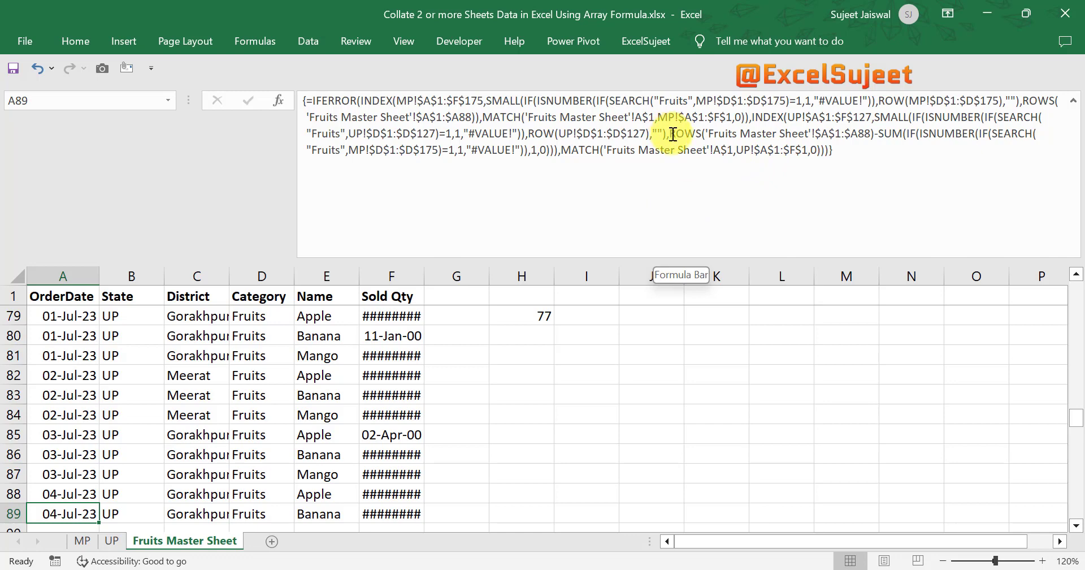
left_click_drag(670, 134, 874, 137)
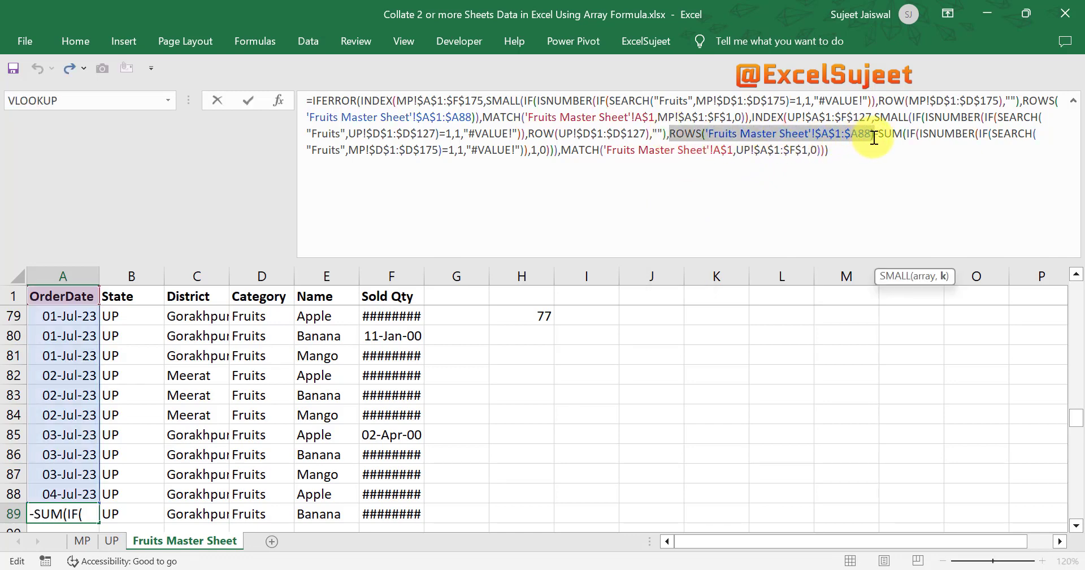
key("F9")
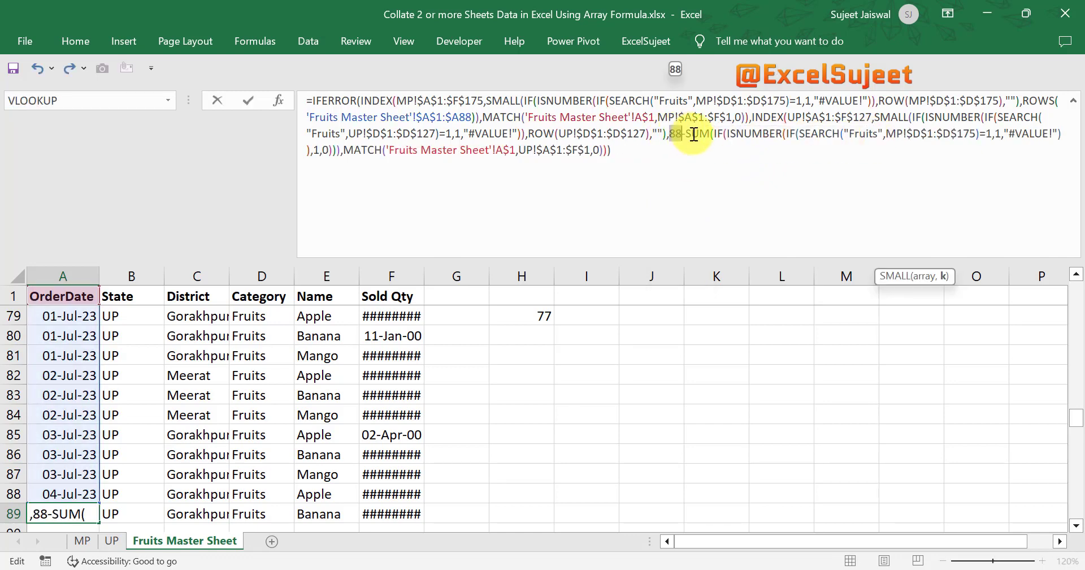
left_click_drag(685, 134, 342, 151)
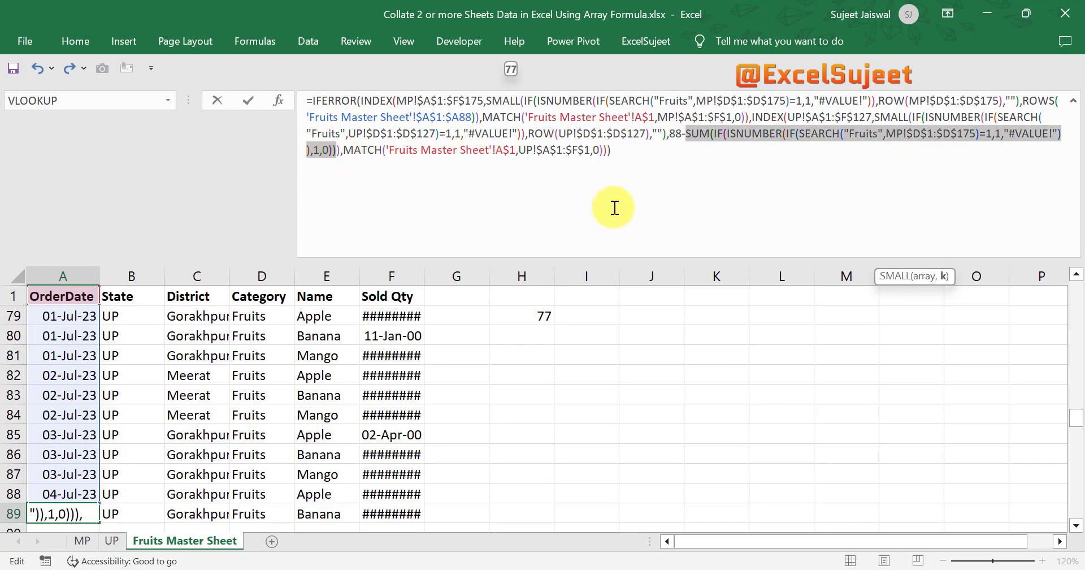
key("F9")
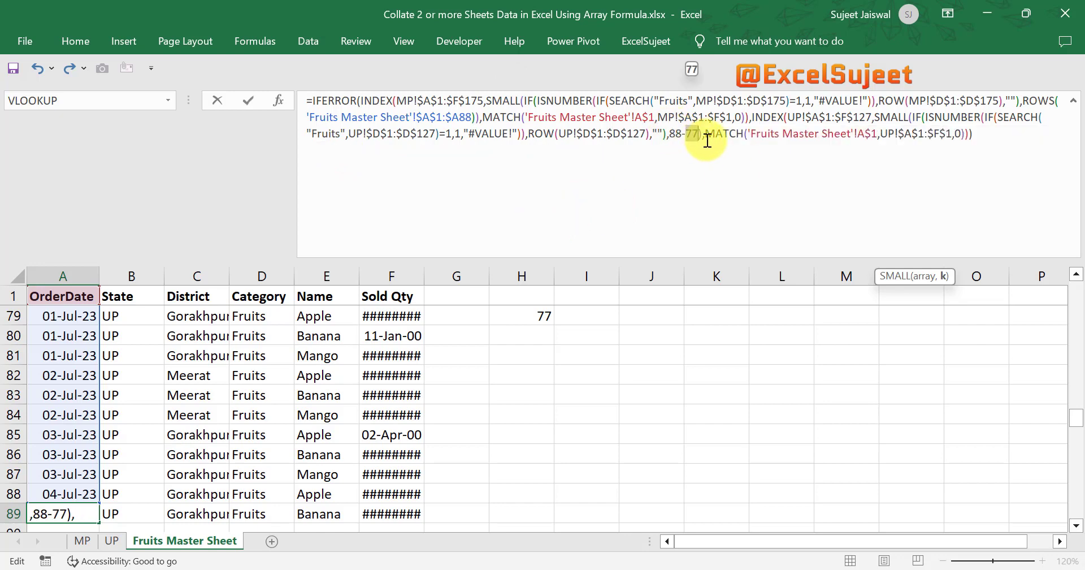
key("Escape")
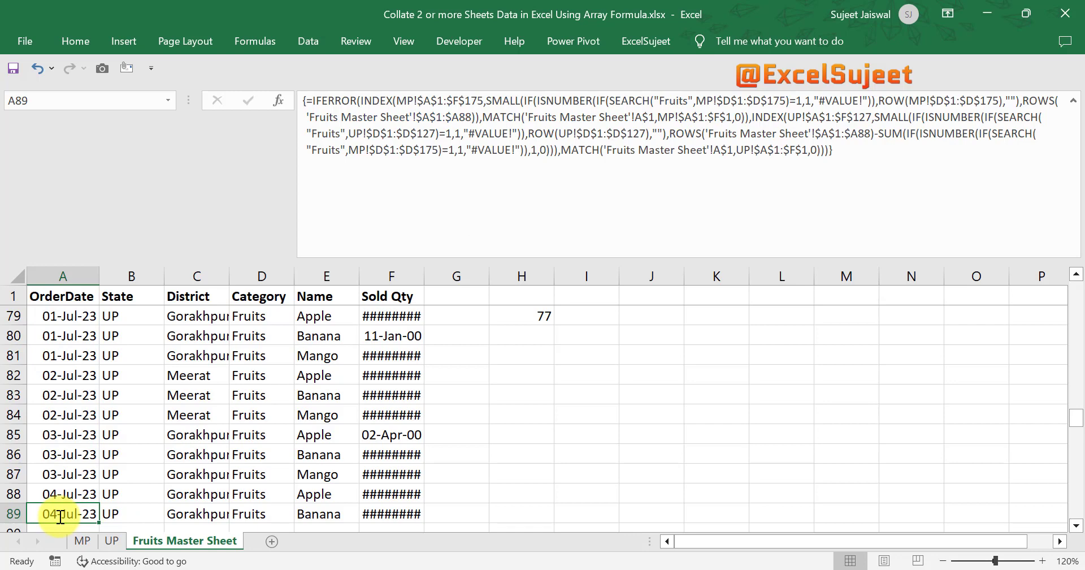
Step: Compare the UP entries at the end of the Fruits Master Sheet with the Category rows on the UP sheet
scroll(60, 516, "down", 1)
key("ctrl+Page_Up")
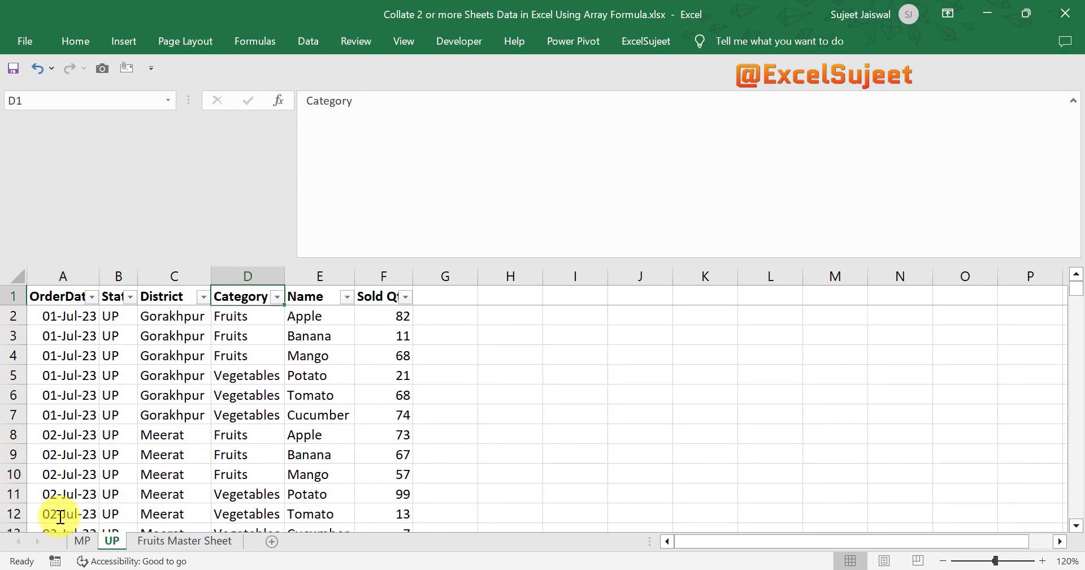
key("Down")
key("Down")
key("Down")
key("Down")
key("Down")
key("Down")
key("Down")
key("Down")
key("Down")
key("Down")
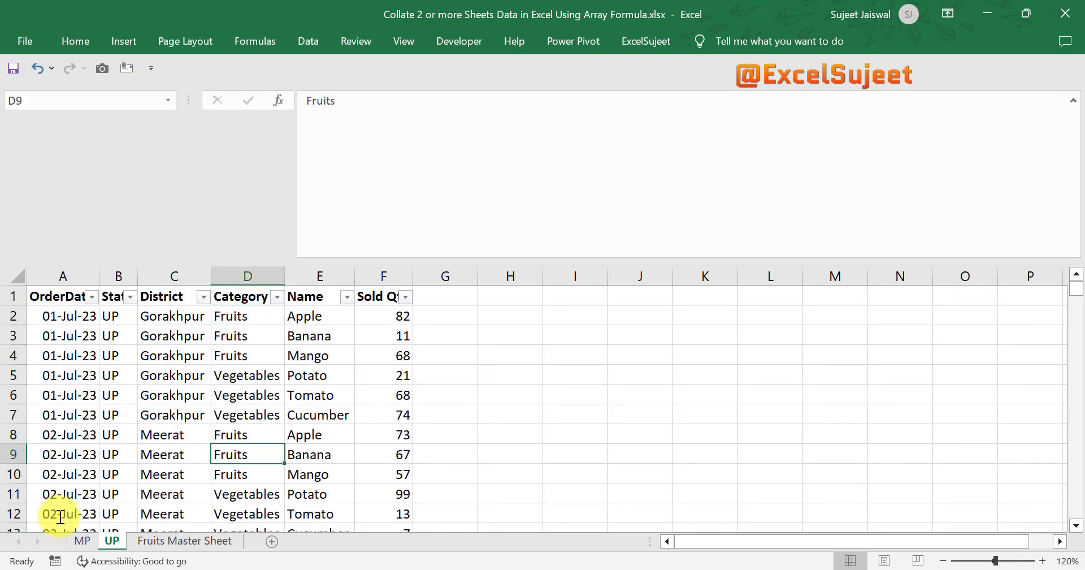
key("Up")
key("Up")
key("Up")
key("Up")
key("Up")
key("Up")
key("Up")
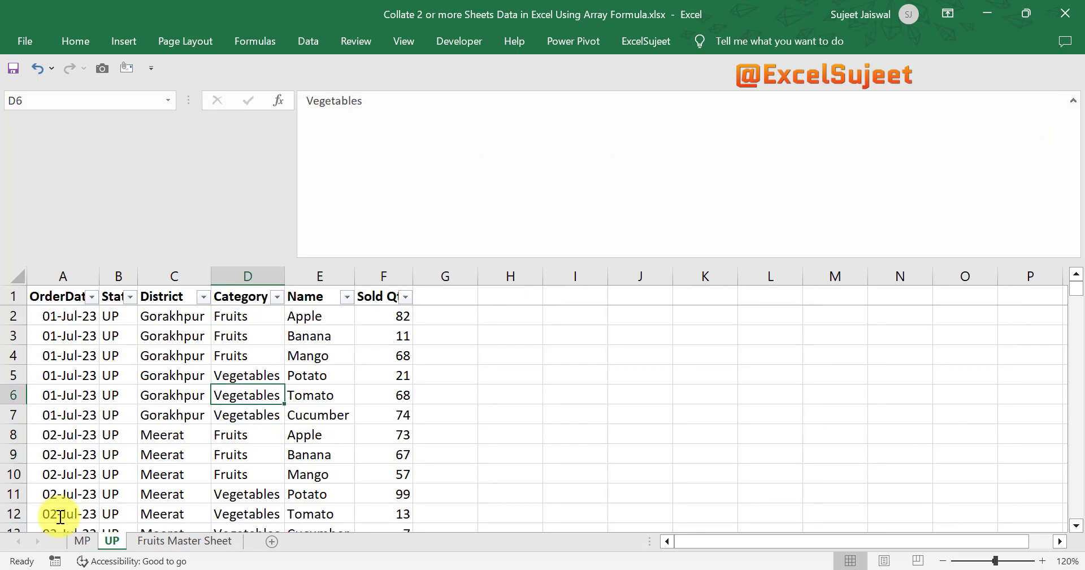
key("Down")
key("Down")
key("Down")
key("Down")
key("Down")
key("ctrl+Page_Down")
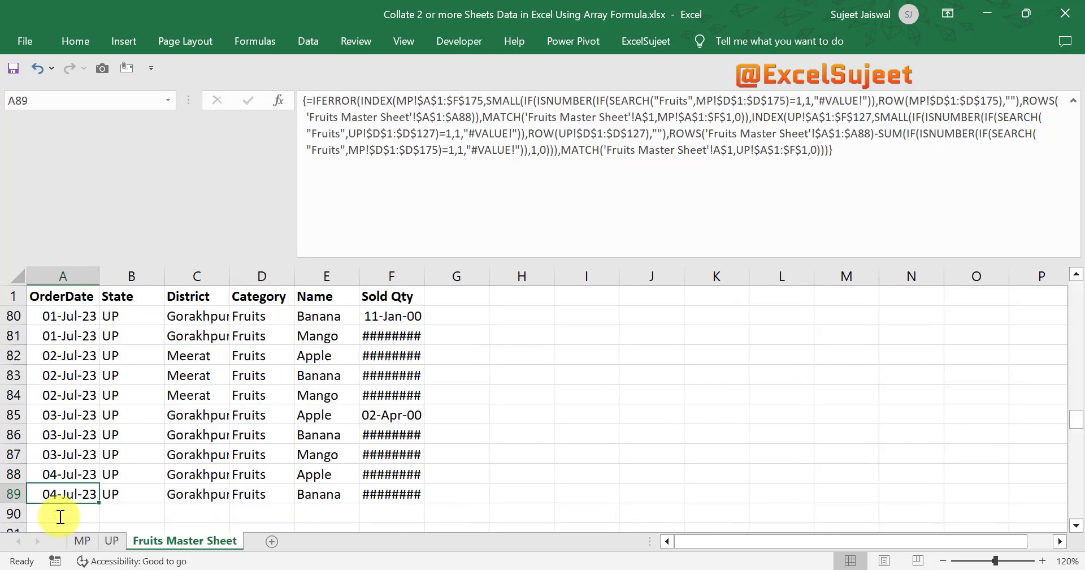
key("Down")
key("Down")
key("Up")
key("Up")
key("ctrl+Page_Up")
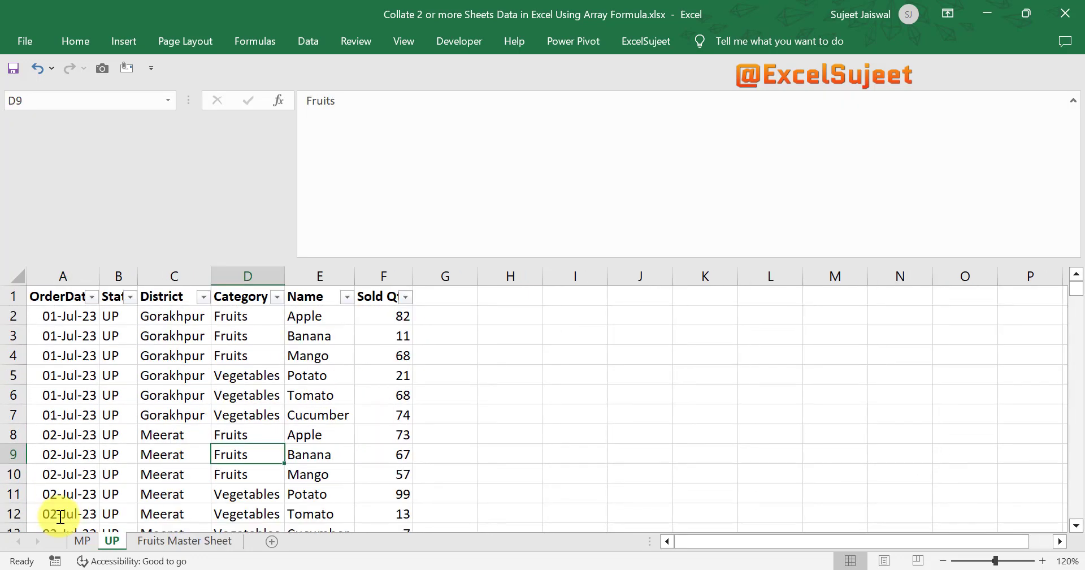
key("Up")
key("ctrl+Up")
key("ctrl+Page_Down")
key("Down")
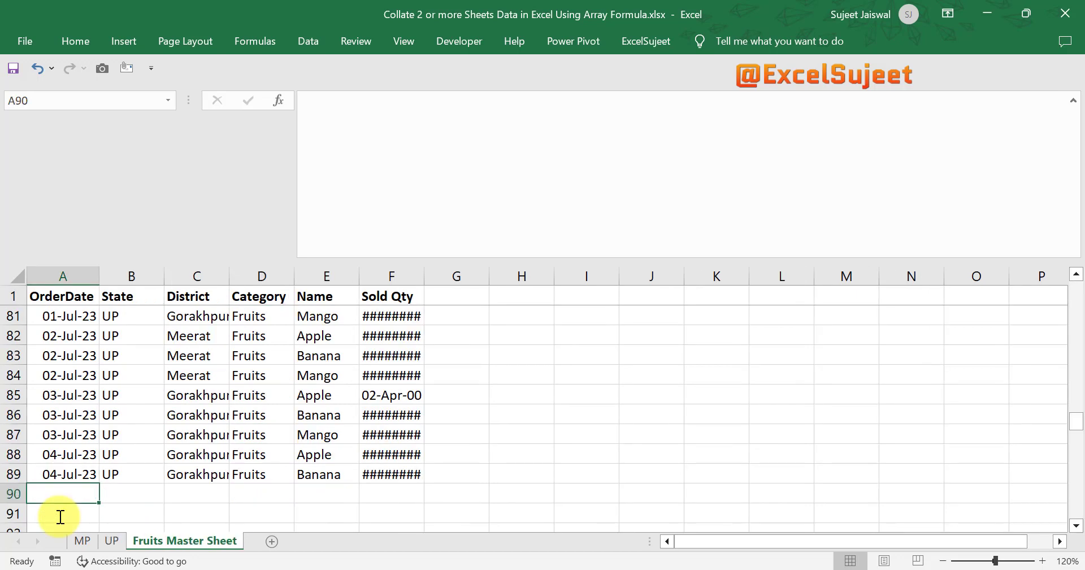
Step: Extend the array formula from A89:F89 down through row 144
key("Up")
key("ctrl+shift+u")
key("shift+Right")
key("shift+Right")
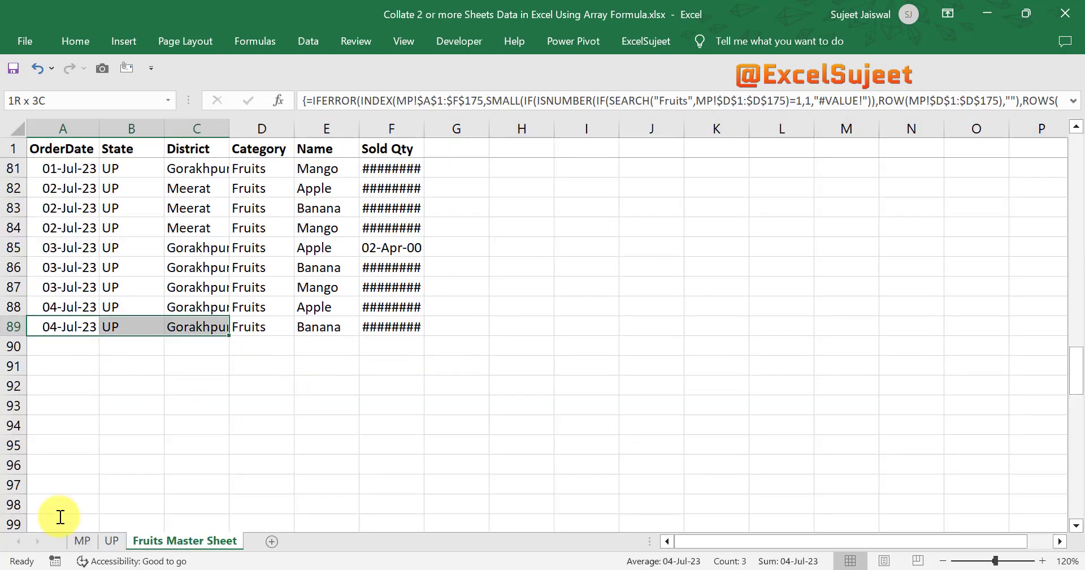
key("shift+Right")
key("shift+Right")
key("shift+Right")
key("shift+Down")
key("shift+Down")
key("shift+Down")
key("shift+Down")
key("shift+Down")
key("shift+Down")
key("shift+Down")
key("shift+Down")
key("shift+Down")
key("shift+Down")
key("shift+Down")
key("shift+Down")
key("shift+Down")
key("shift+Down")
key("shift+Down")
key("shift+Down")
key("shift+Down")
key("shift+Down")
key("shift+Down")
key("shift+Down")
key("shift+Down")
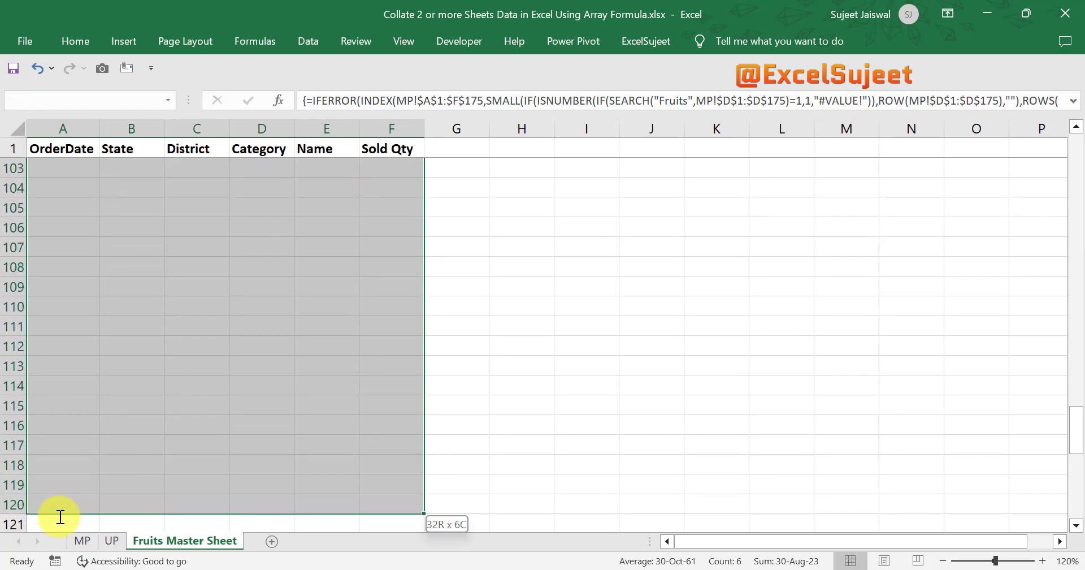
key("ctrl+shift+Return")
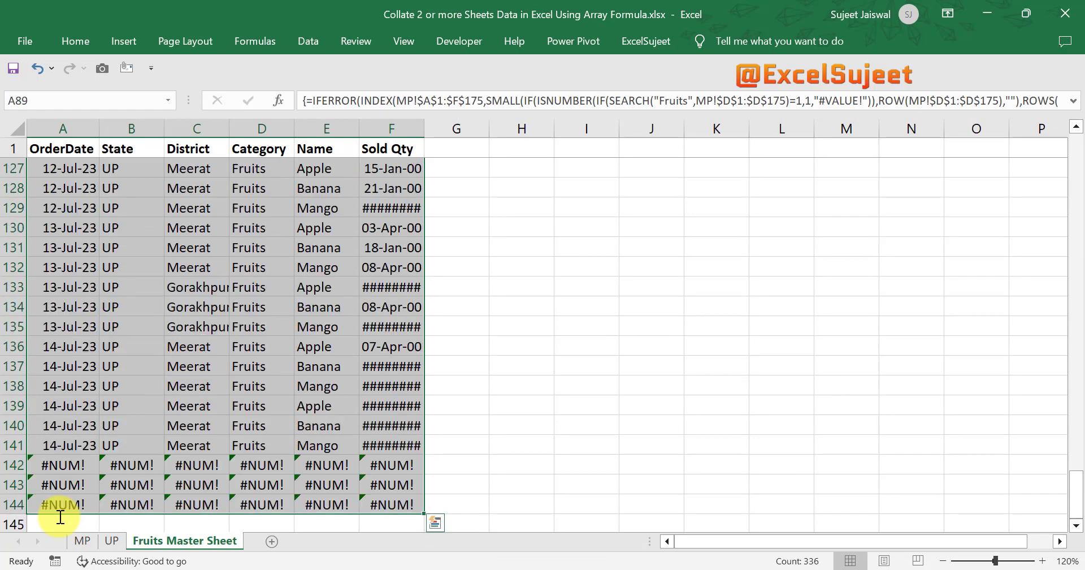
Step: Evaluate the UP expression's ROWS and SUM parts in A142, plus the difference between them used as k
left_click(196, 446)
key("Left")
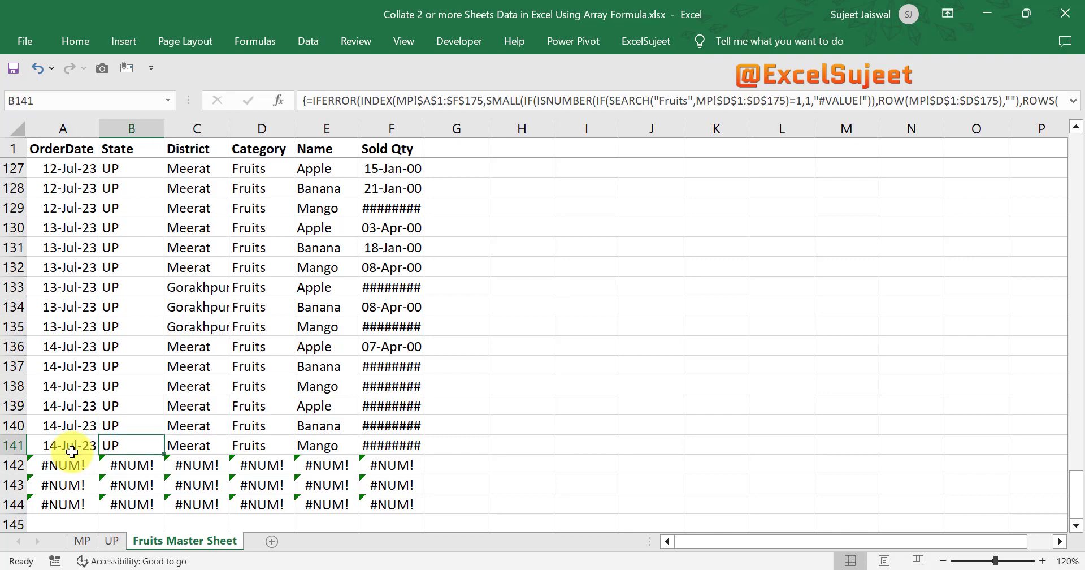
key("Left")
key("Down")
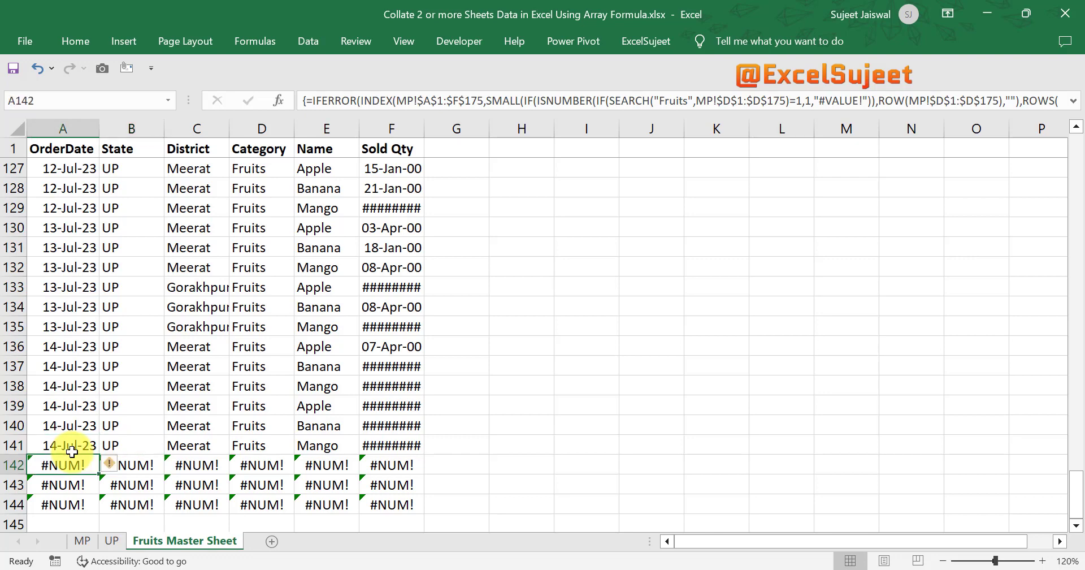
key("ctrl+shift+u")
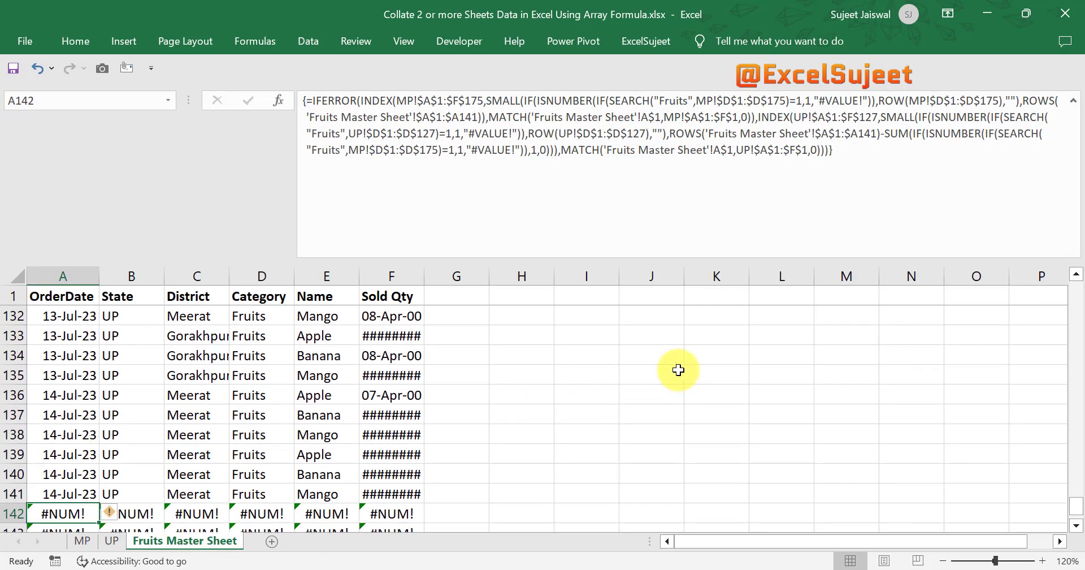
left_click_drag(667, 135, 882, 137)
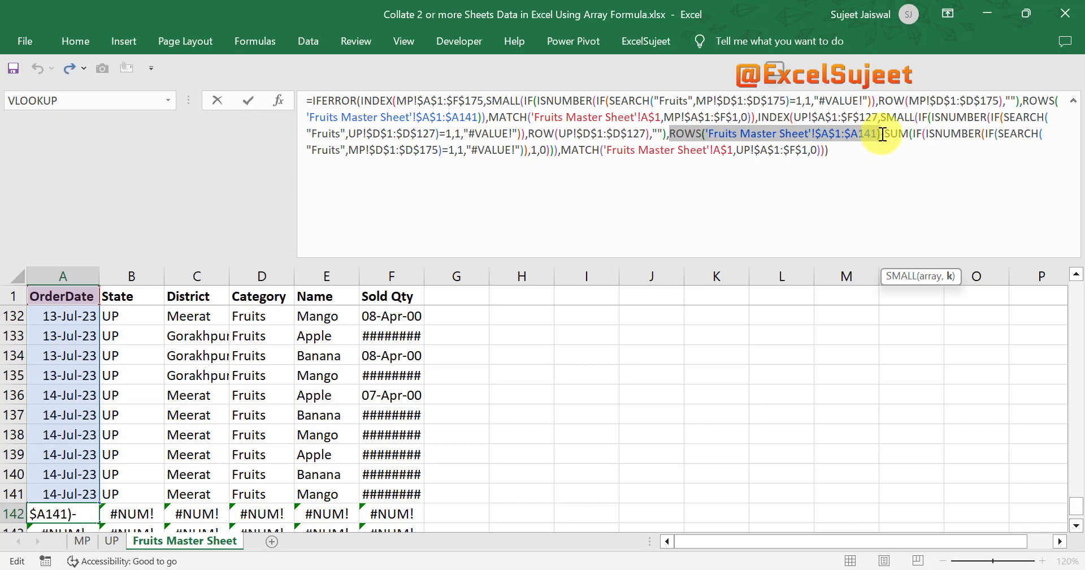
type("141")
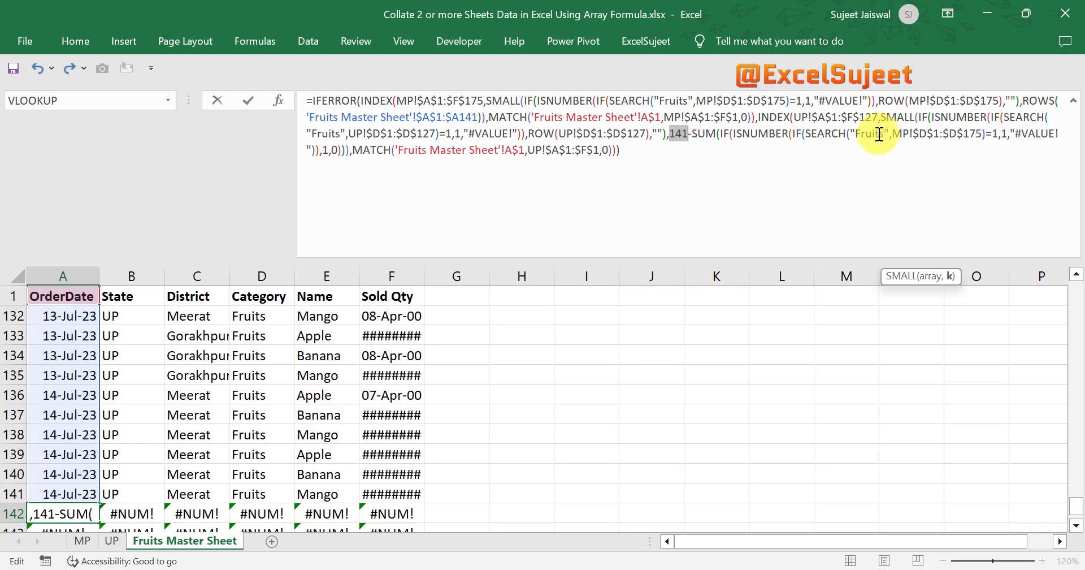
left_click_drag(693, 134, 345, 155)
type("77),MAT")
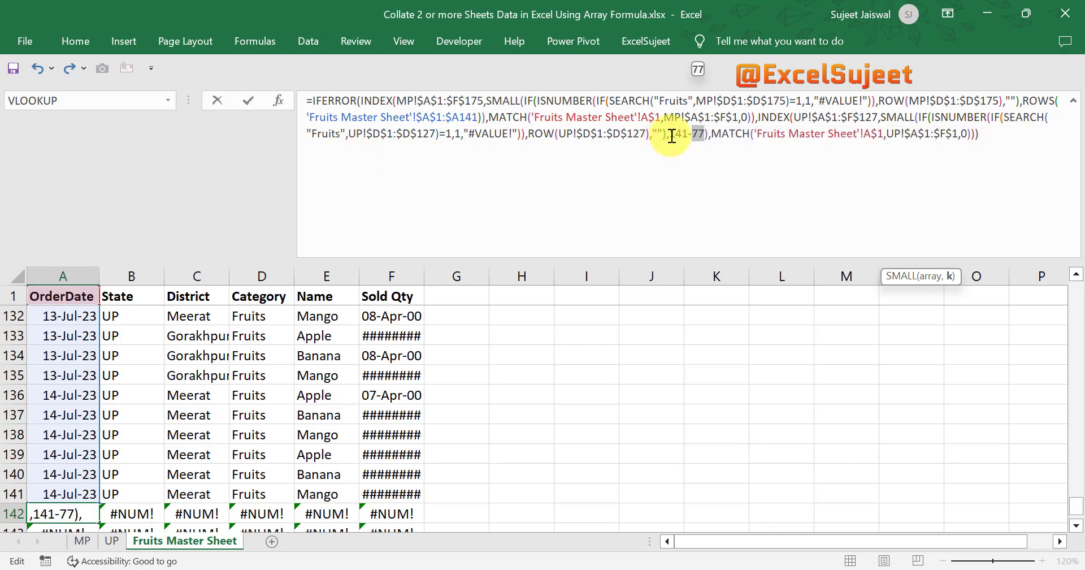
left_click_drag(671, 133, 711, 138)
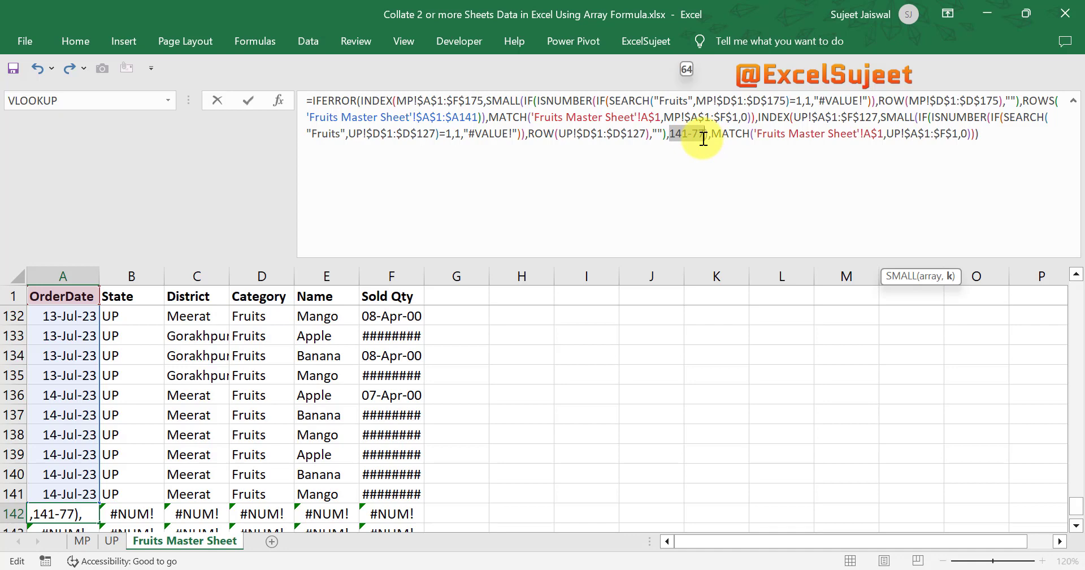
key("F9")
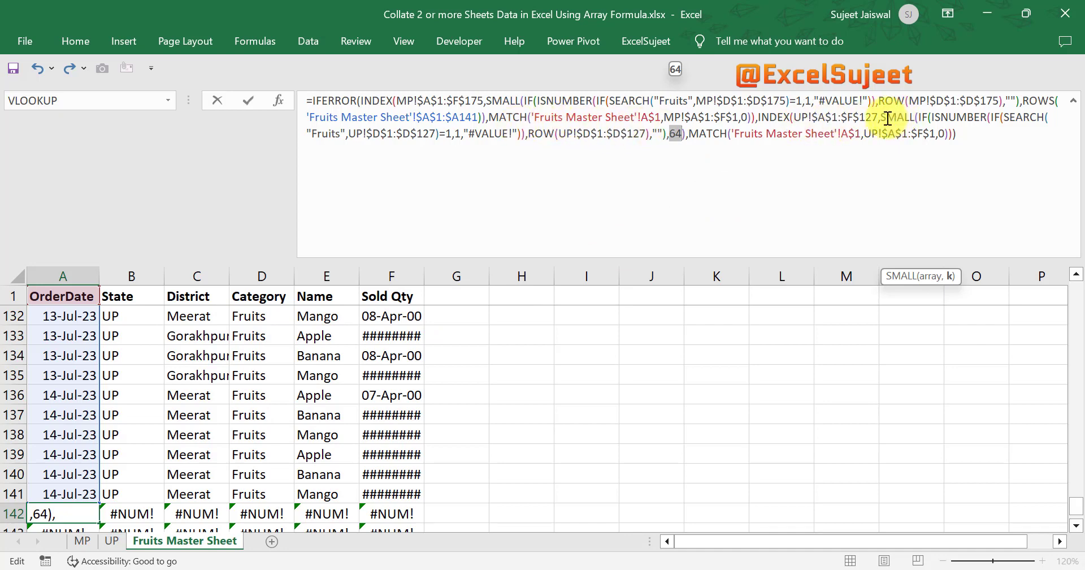
Step: Evaluate the UP expression's IF array and its complete SMALL function in A142, and discard all evaluations
left_click_drag(916, 116, 668, 134)
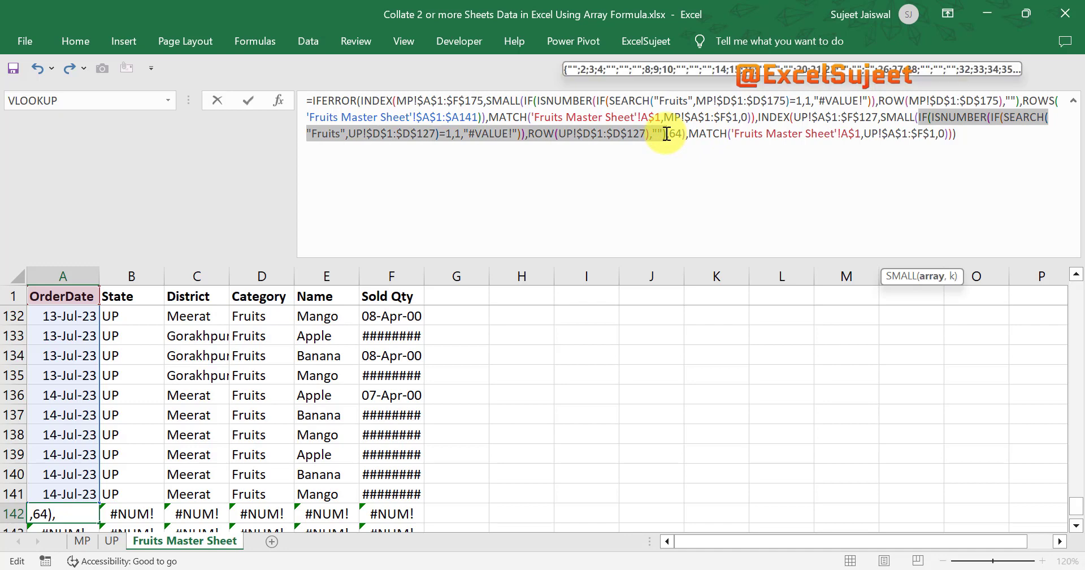
key("F9")
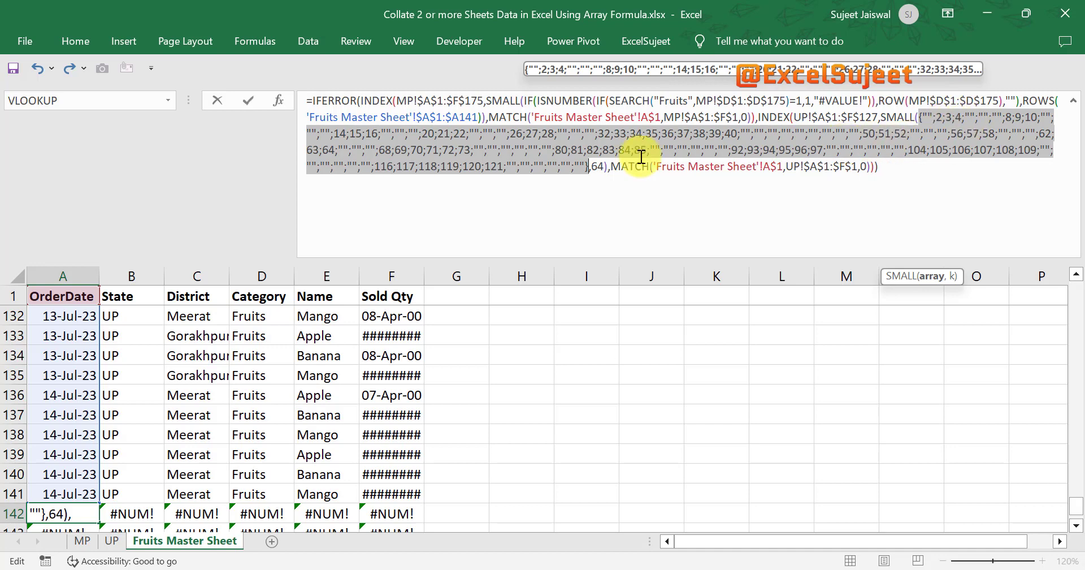
left_click(570, 144)
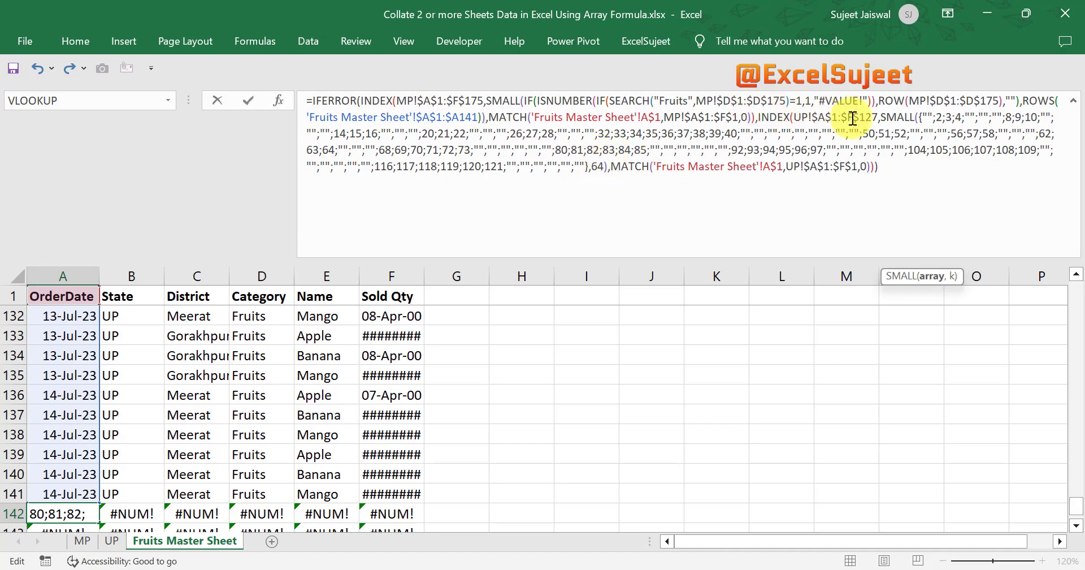
left_click_drag(884, 117, 609, 170)
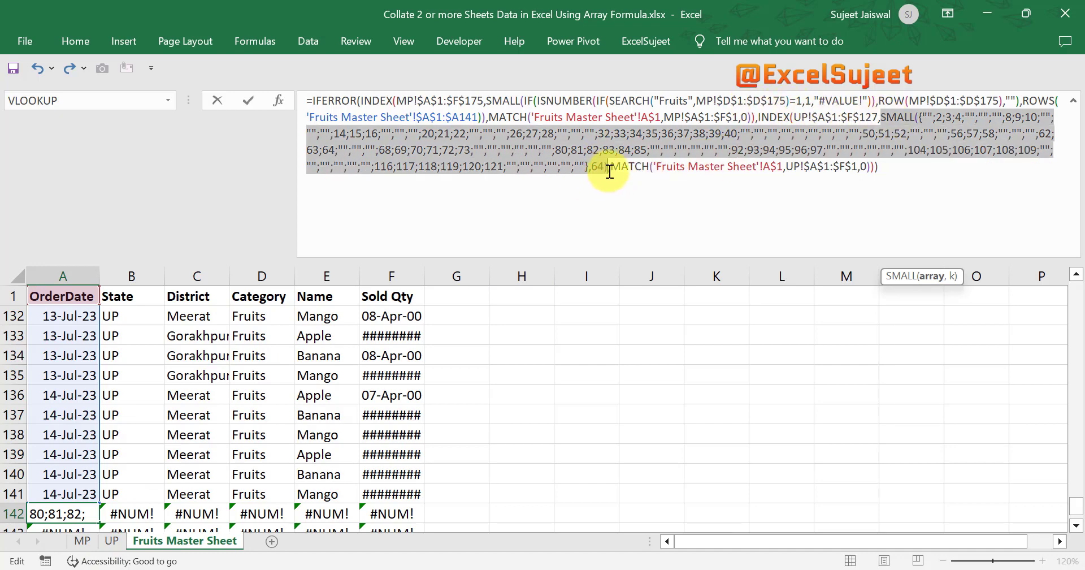
key("F9")
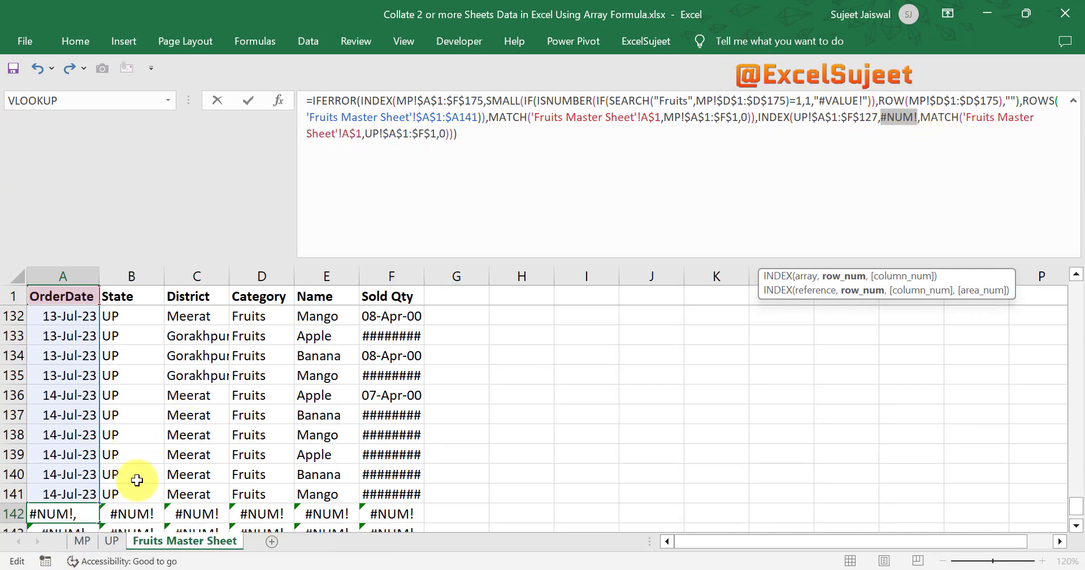
key("Escape")
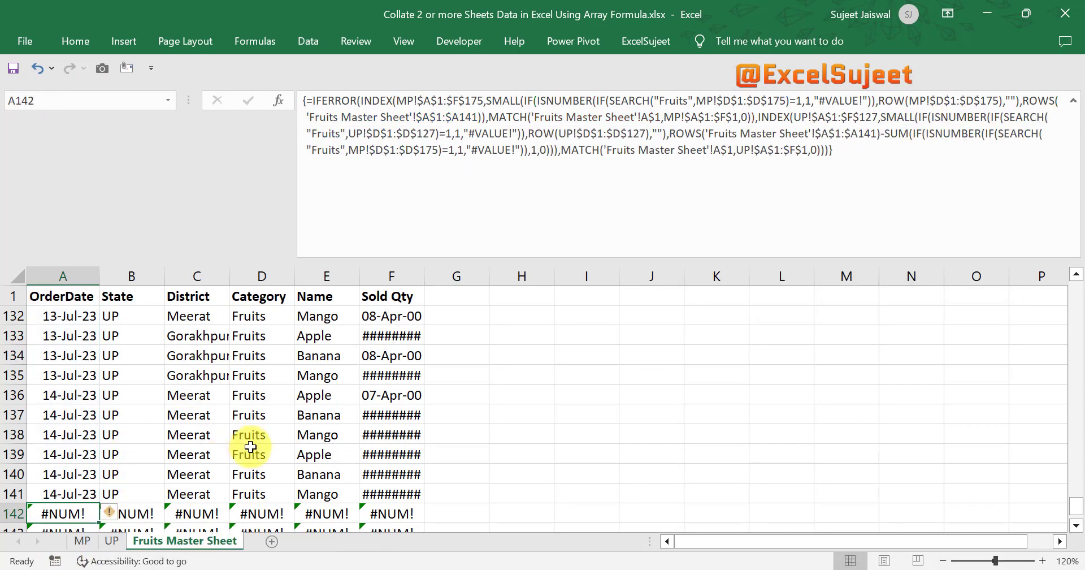
Step: Wrap A2's array formula in an outer IFERROR that returns "", and fill it across to column F and down through row 144
key("ctrl+Up")
key("Down")
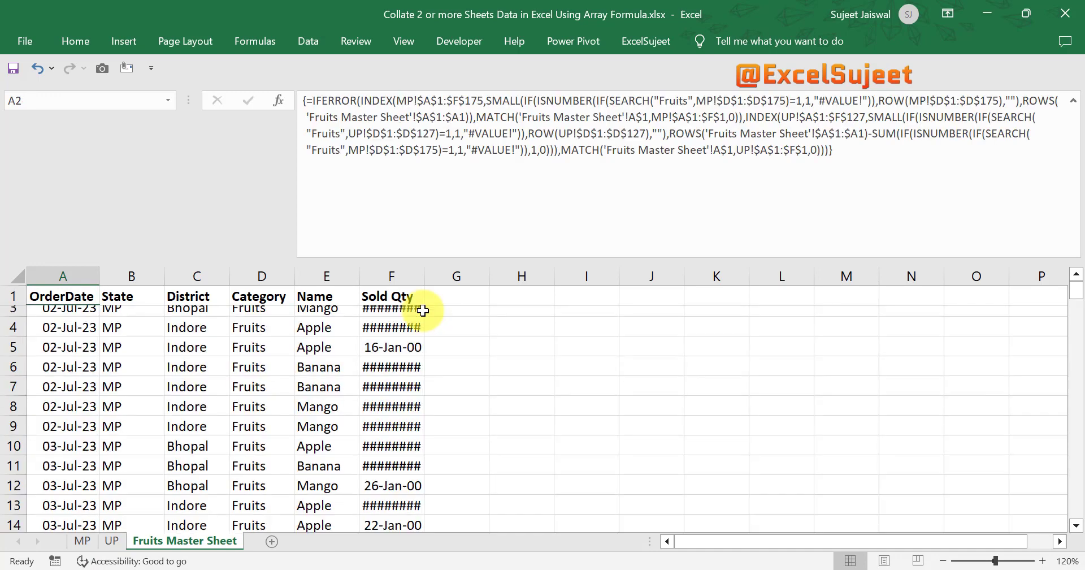
left_click(312, 102)
type("ife")
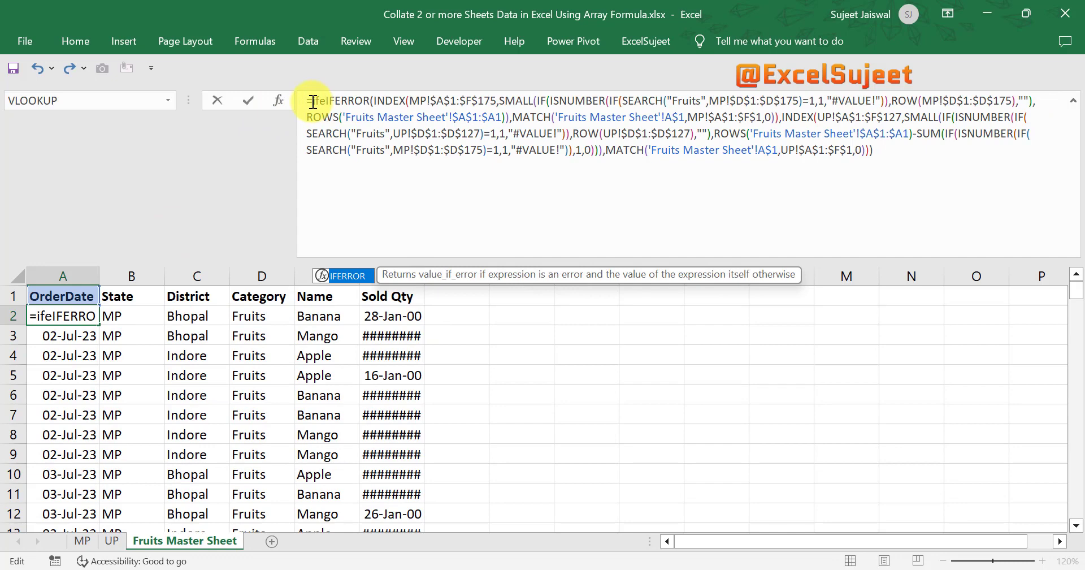
key("Tab")
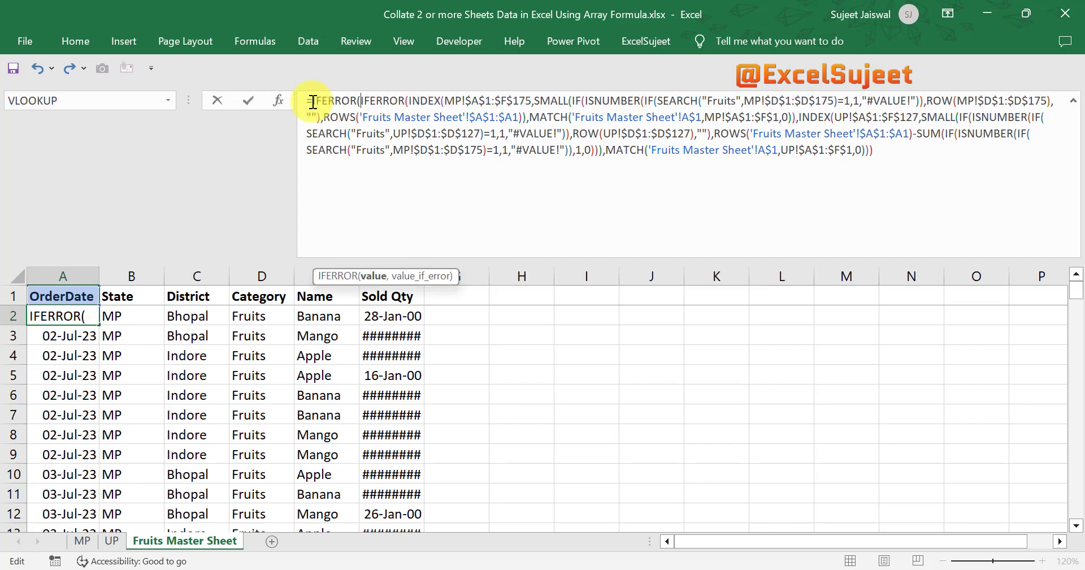
left_click(886, 152)
type("),")
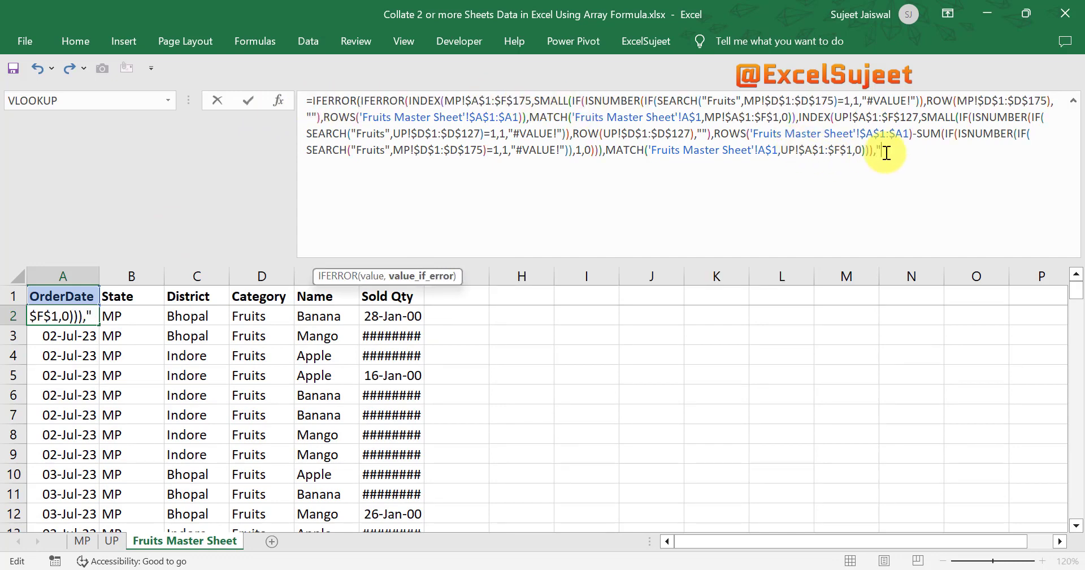
type("\"\"")
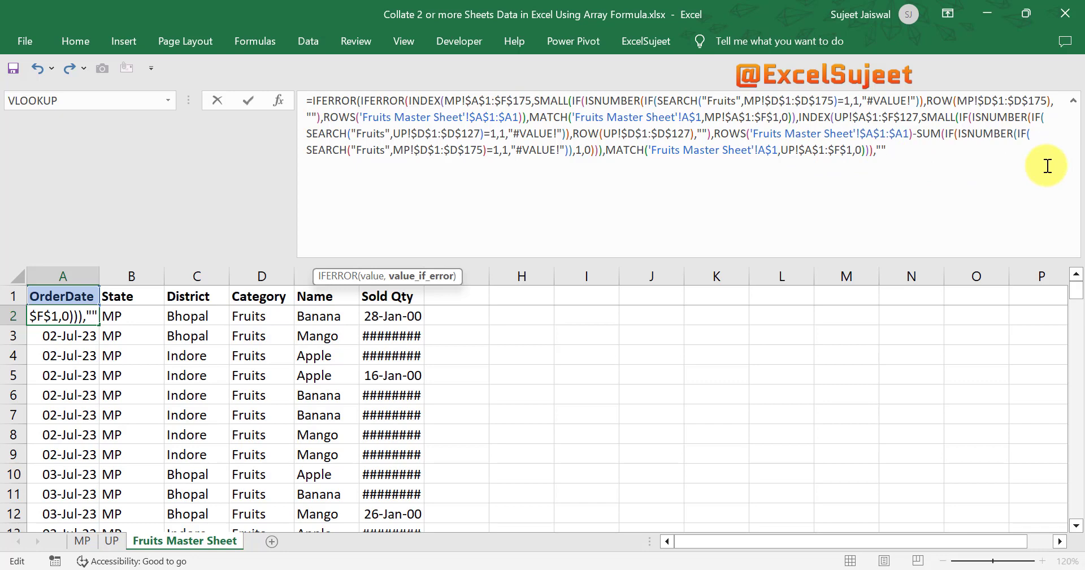
type(")")
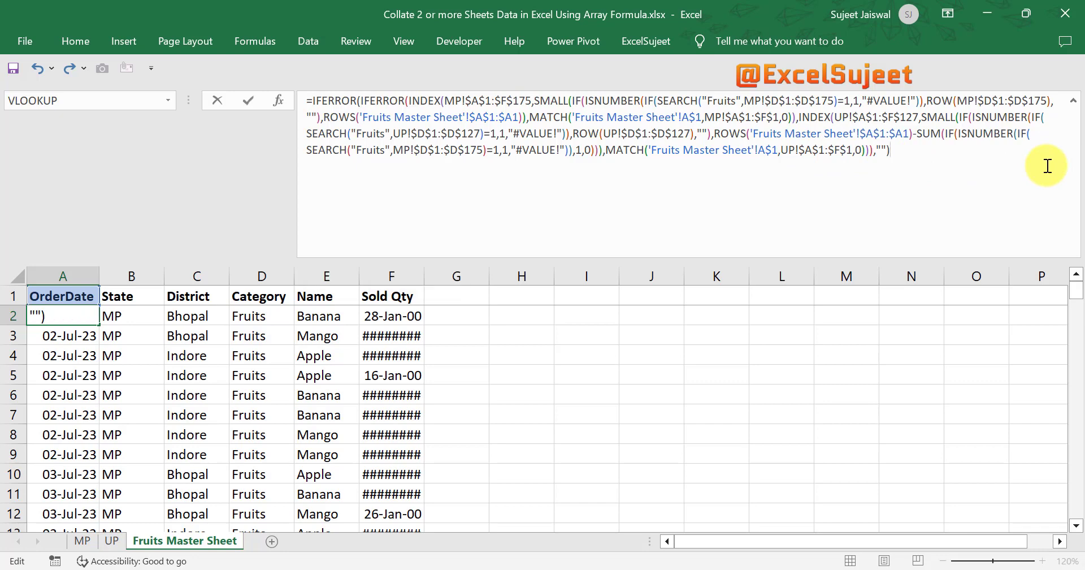
key("ctrl+shift+Return")
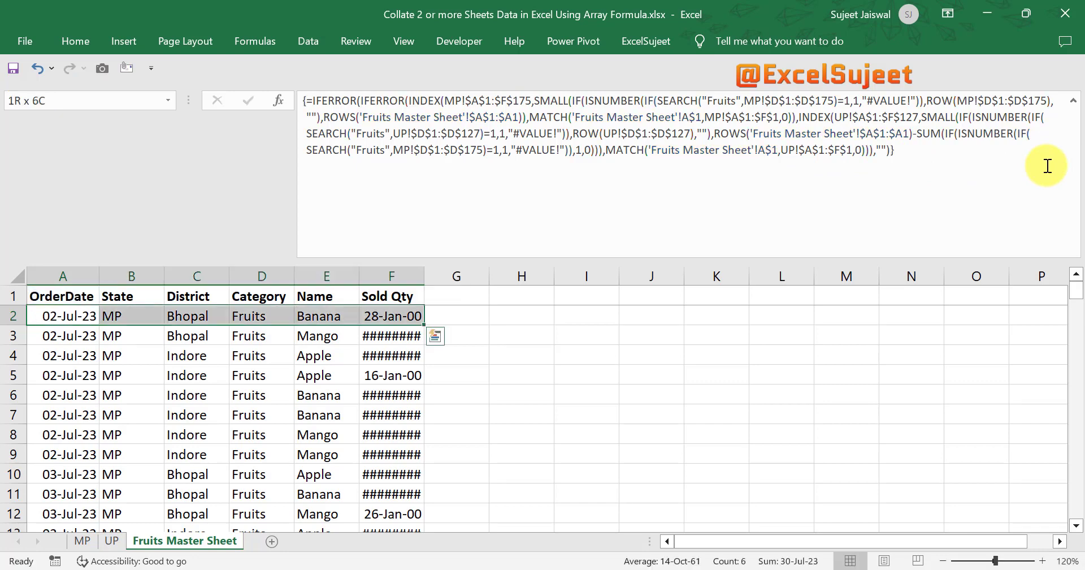
key("ctrl+shift+Down")
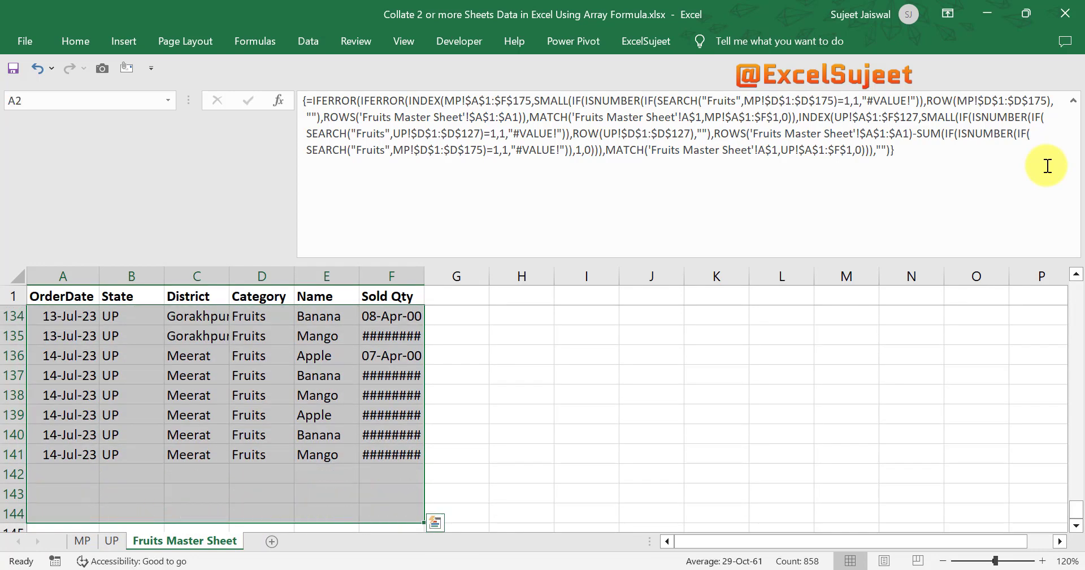
Step: Apply the General number format to the Sold Qty values in F2:F144 and collapse the formula bar
key("Right")
key("Right")
key("Right")
key("Right")
key("Right")
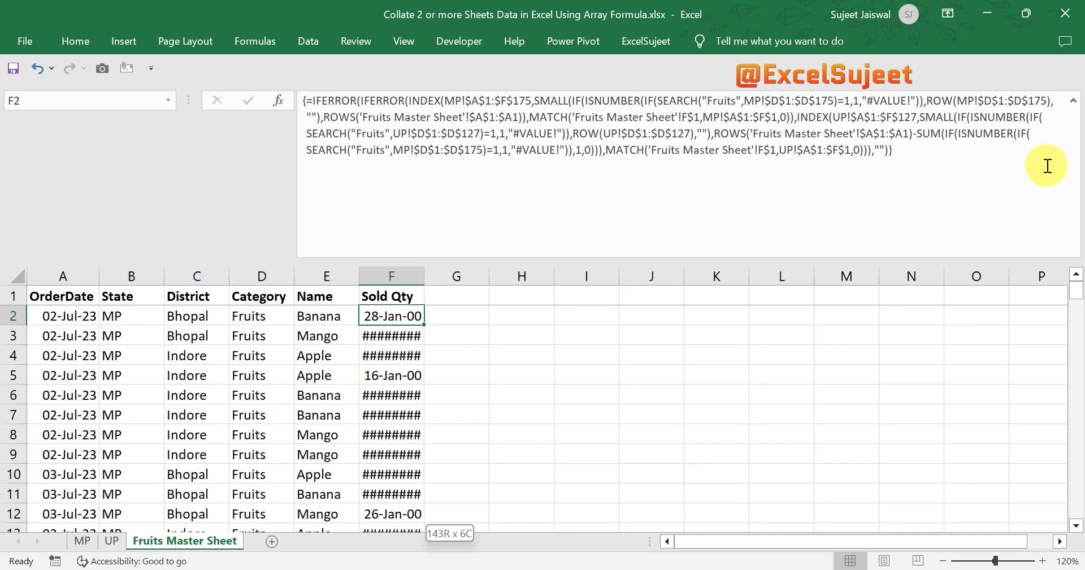
key("ctrl+shift+Down")
key("ctrl+shift+asciitilde")
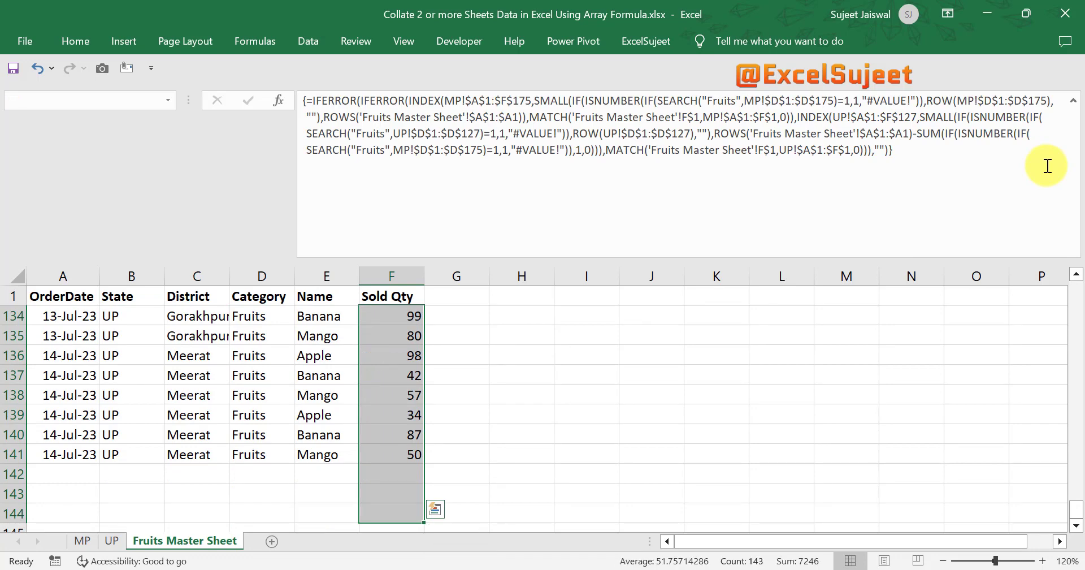
key("ctrl+Up")
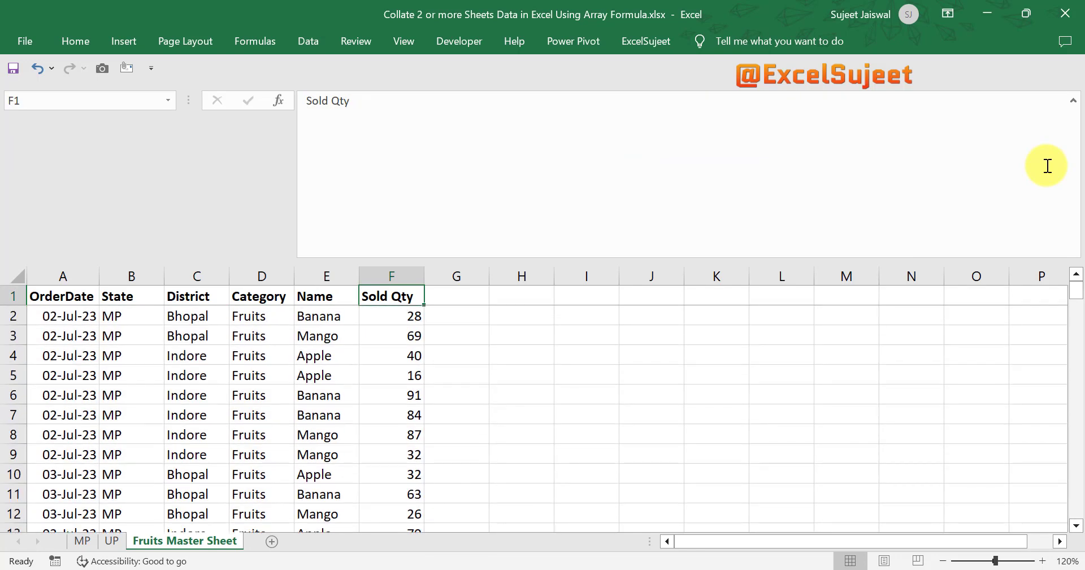
key("ctrl+shift+u")
key("Down")
key("Up")
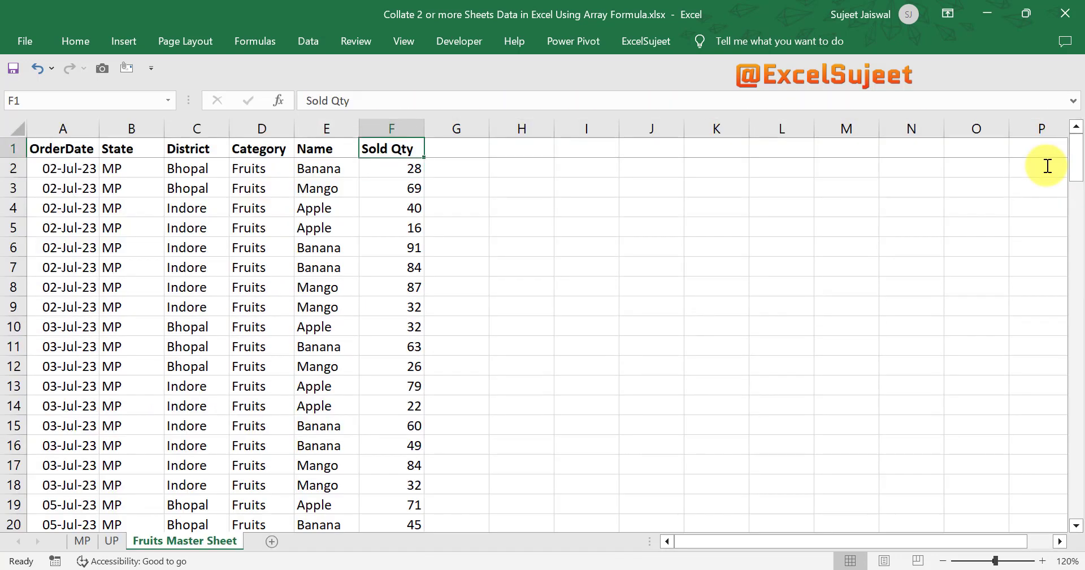
key("Left")
key("Left")
key("Left")
key("Left")
key("Left")
key("ctrl+Right")
key("ctrl+shift+u")
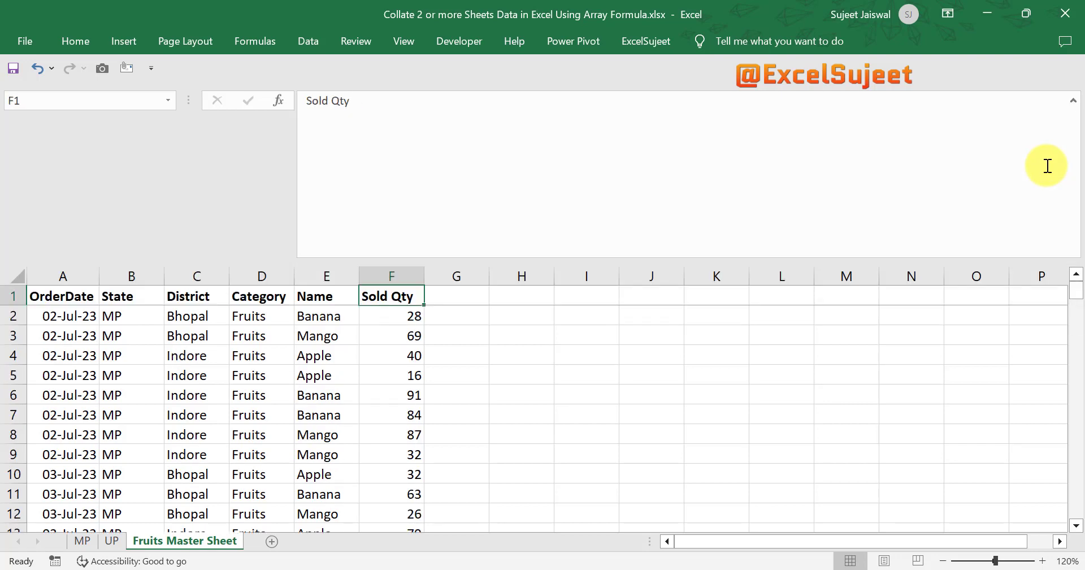
key("ctrl+shift+u")
key("ctrl+shift+u")
key("ctrl+shift+u")
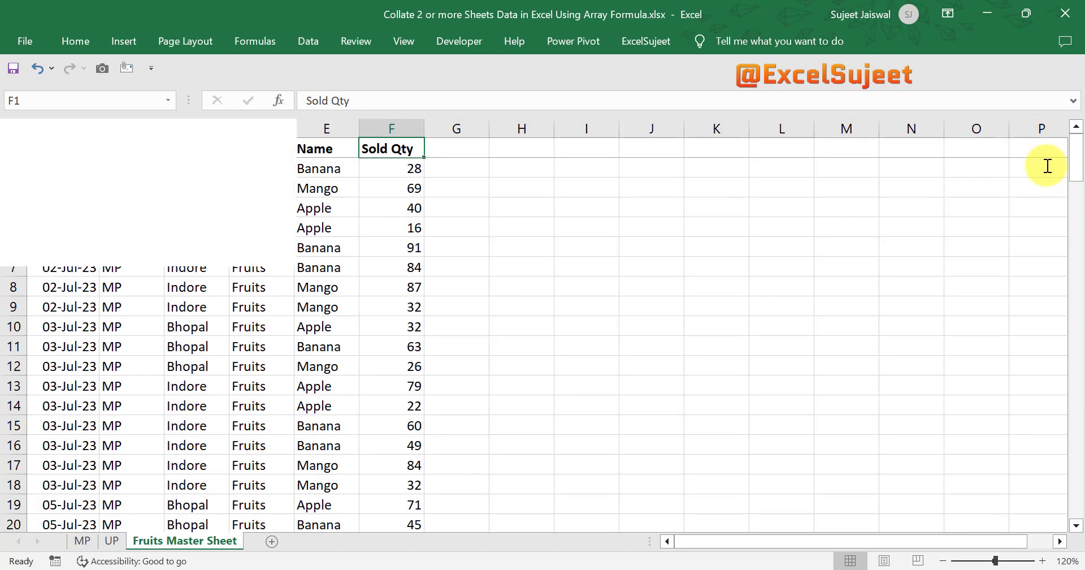
key("ctrl+shift+u")
key("ctrl+shift+u")
key("ctrl+Left")
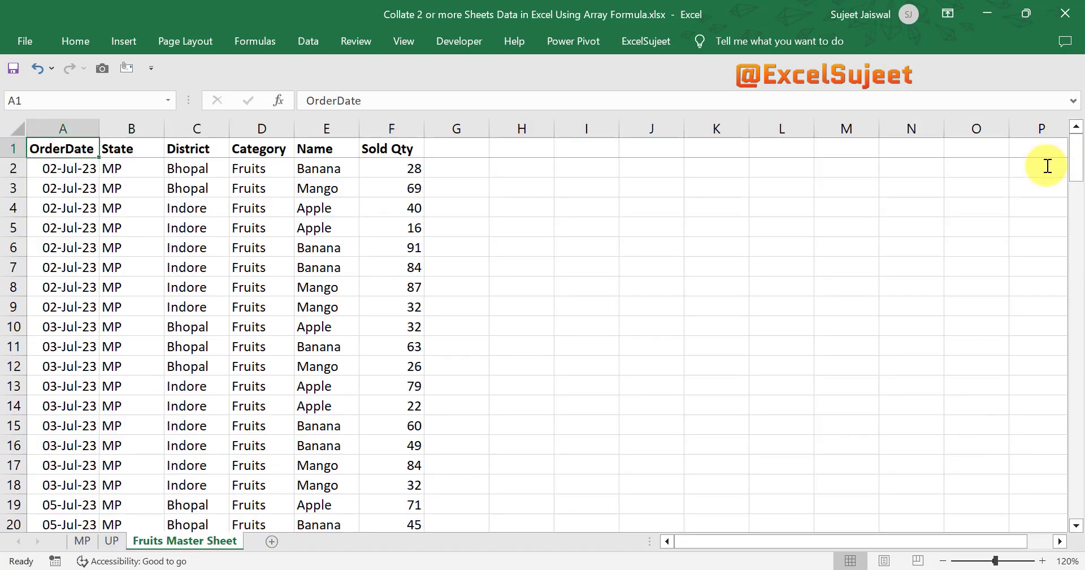
Step: Check the formula cells past the last UP match, around A142, on the Fruits Master Sheet
key("ctrl+Down")
key("Down")
key("Down")
key("Down")
key("Up")
key("Up")
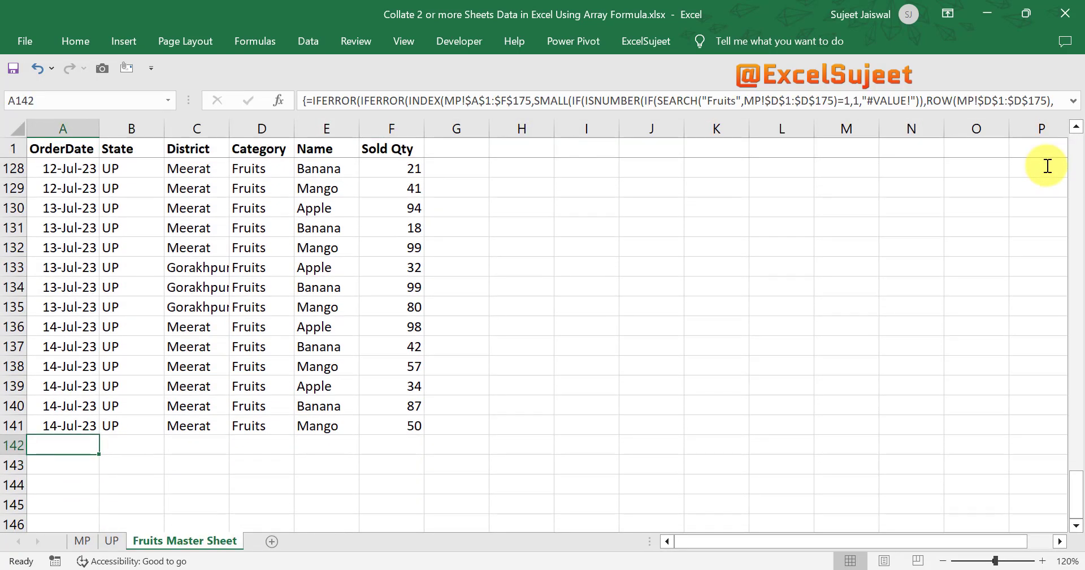
key("Up")
key("Up")
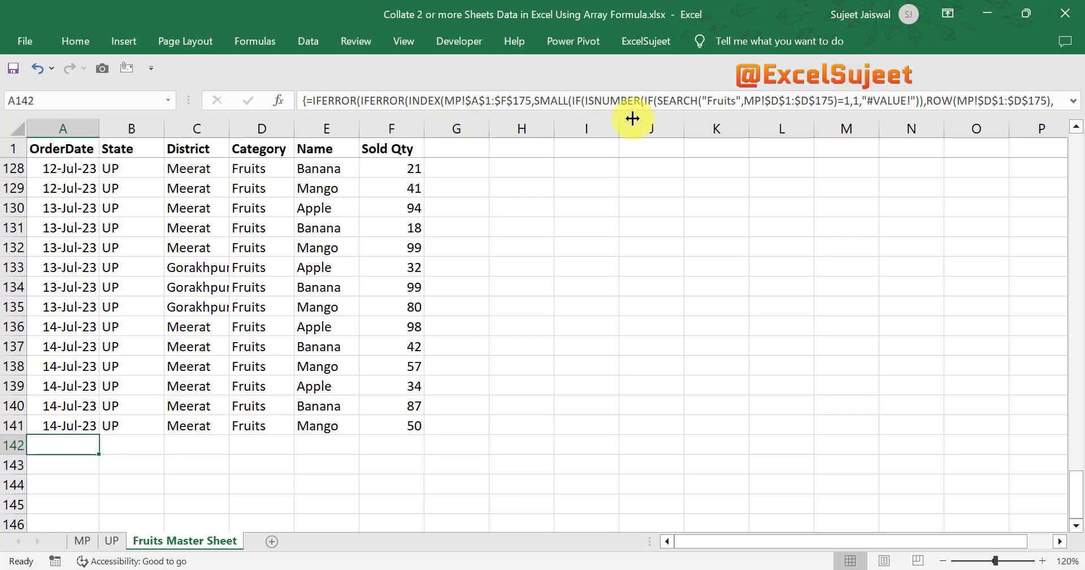
key("Down")
key("Up")
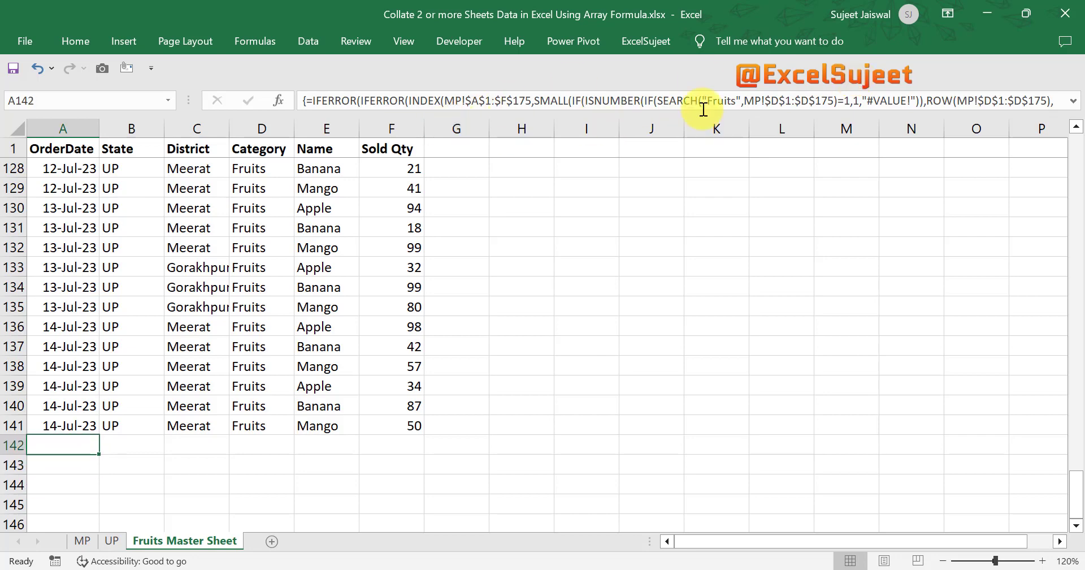
key("Up")
key("Up")
Step: Select the District values in C2:C141 of the Fruits Master Sheet to count the collated rows
key("ctrl+Up")
key("Down")
key("Right")
key("Right")
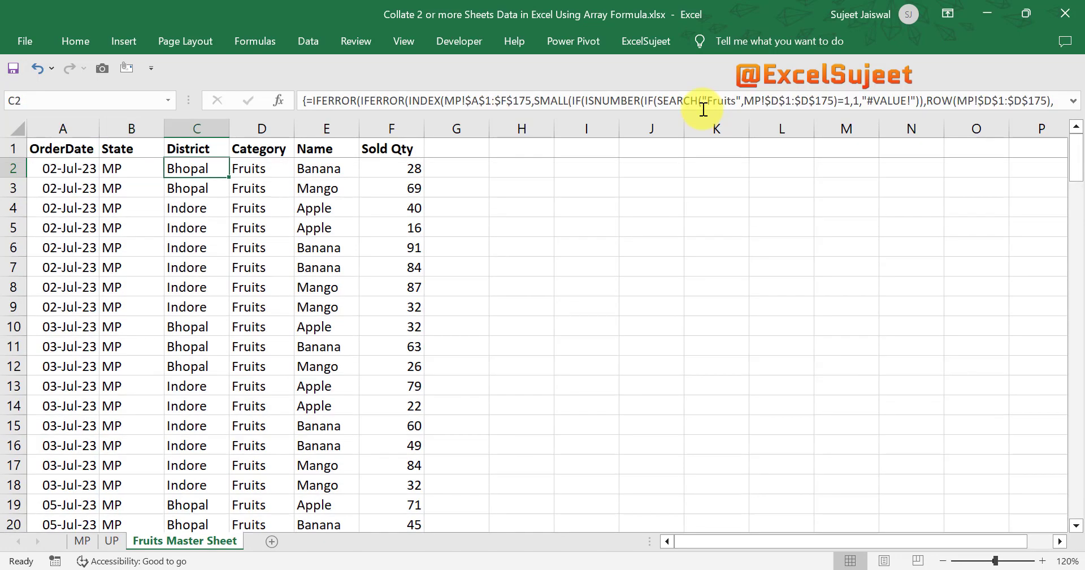
key("ctrl+shift+Down")
key("shift+Up")
key("shift+Up")
key("shift+Up")
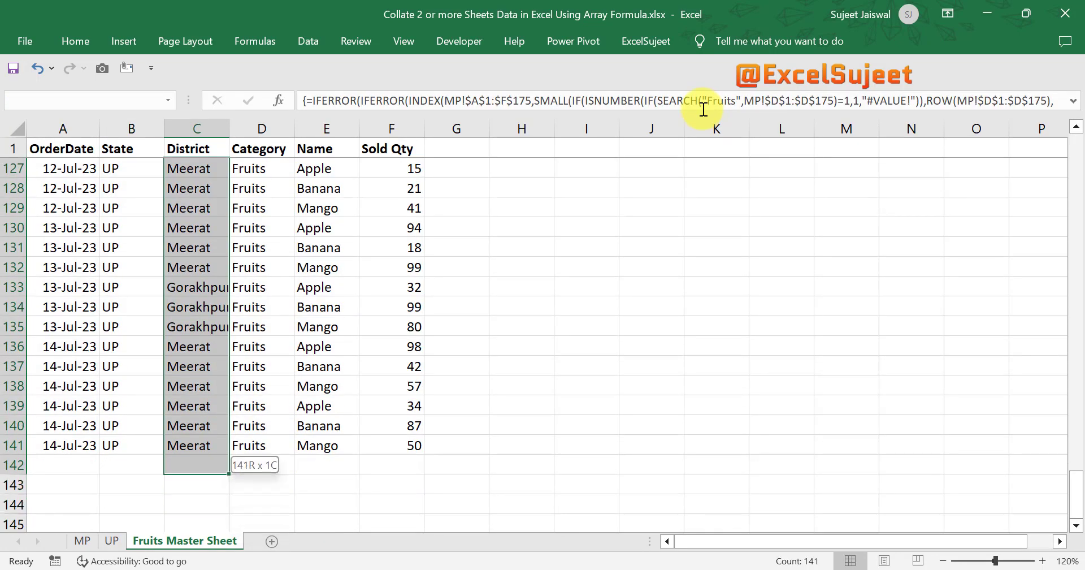
Step: Filter the MP sheet's Category column to Fruits only and select the filtered Category cells to count them
key("ctrl+Page_Up")
key("ctrl+Page_Up")
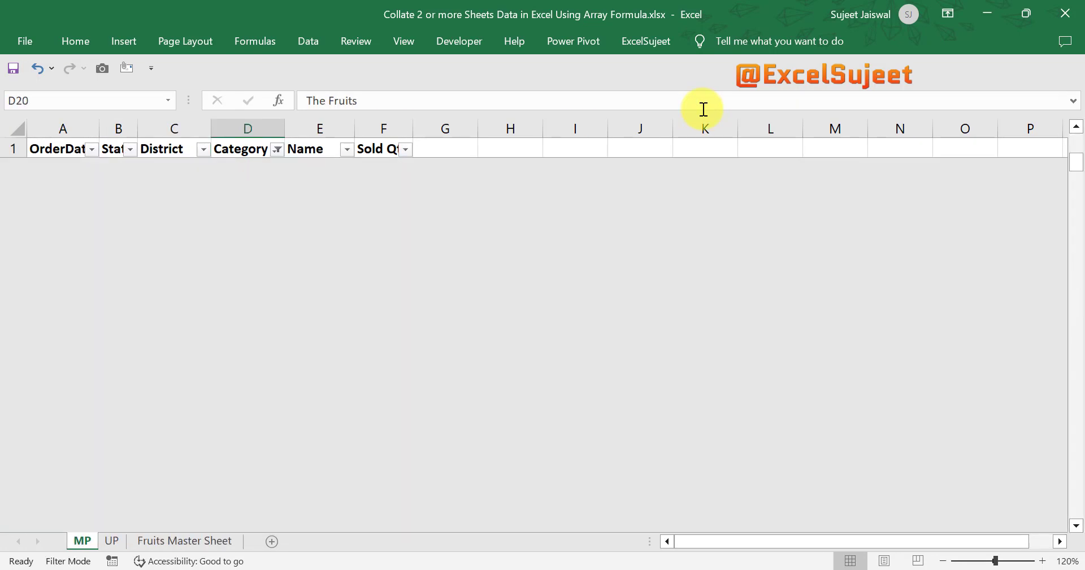
key("alt+Down")
key("Down")
key("Down")
key("Down")
key("Down")
key("Down")
key("Down")
key("Down")
key("Down")
key("Down")
key("Down")
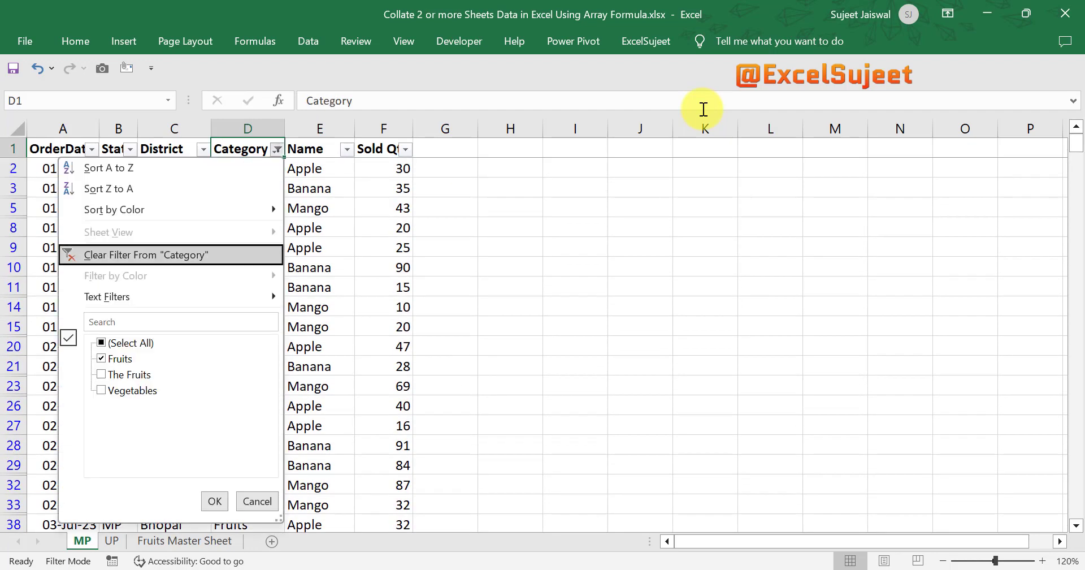
key("Return")
key("ctrl+shift+Down")
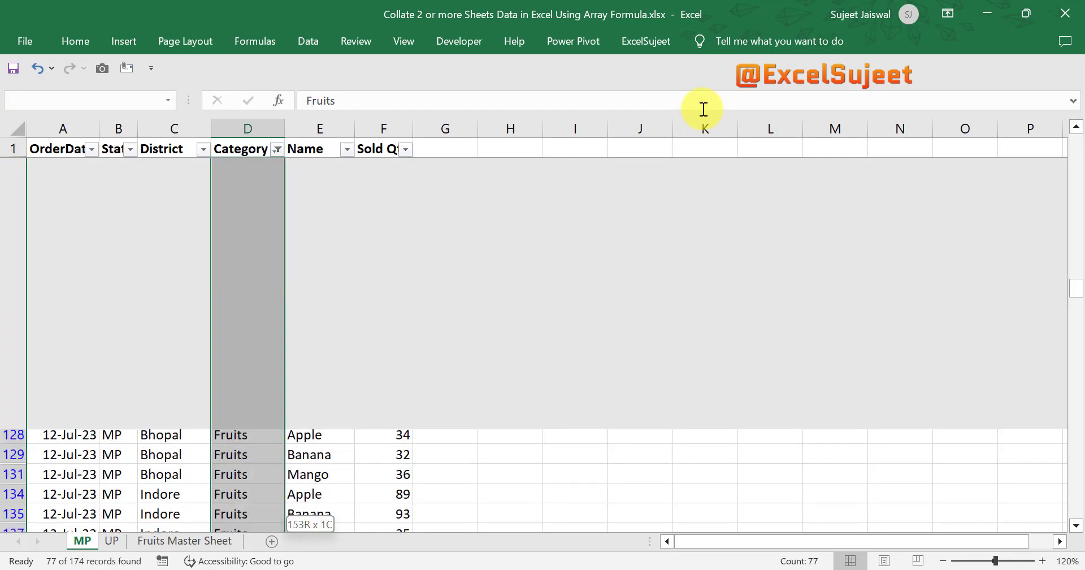
Step: Inspect the Category filter options on the UP sheet and dismiss them without filtering
key("ctrl+Page_Down")
key("Down")
key("Up")
key("alt+Down")
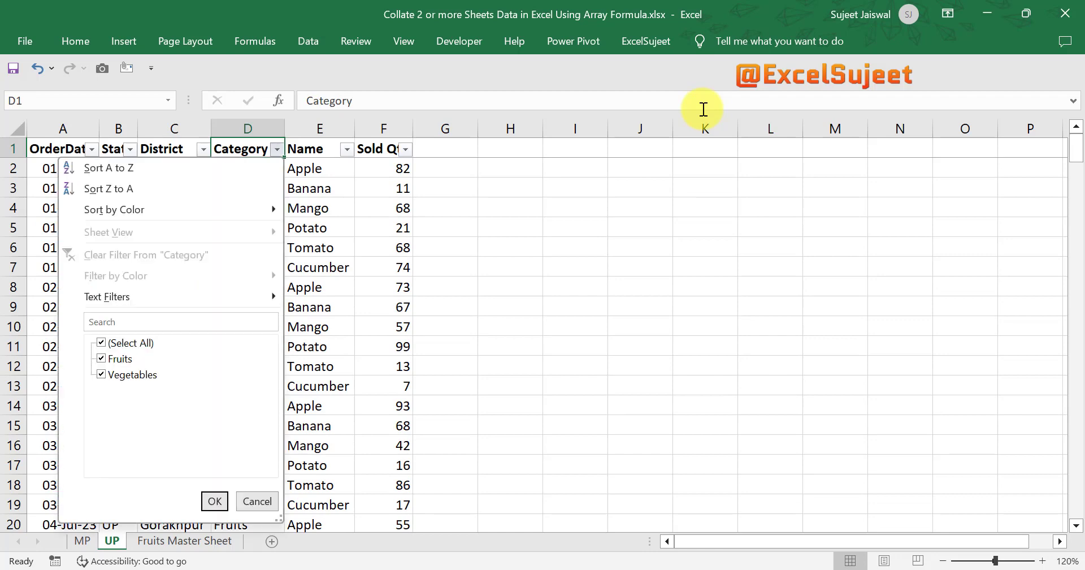
key("Escape")
Step: Calculate =77+63 in cell H2 of the UP sheet and clear that cell
key("Right")
key("Right")
key("Right")
key("Right")
key("Down")
type("=77_")
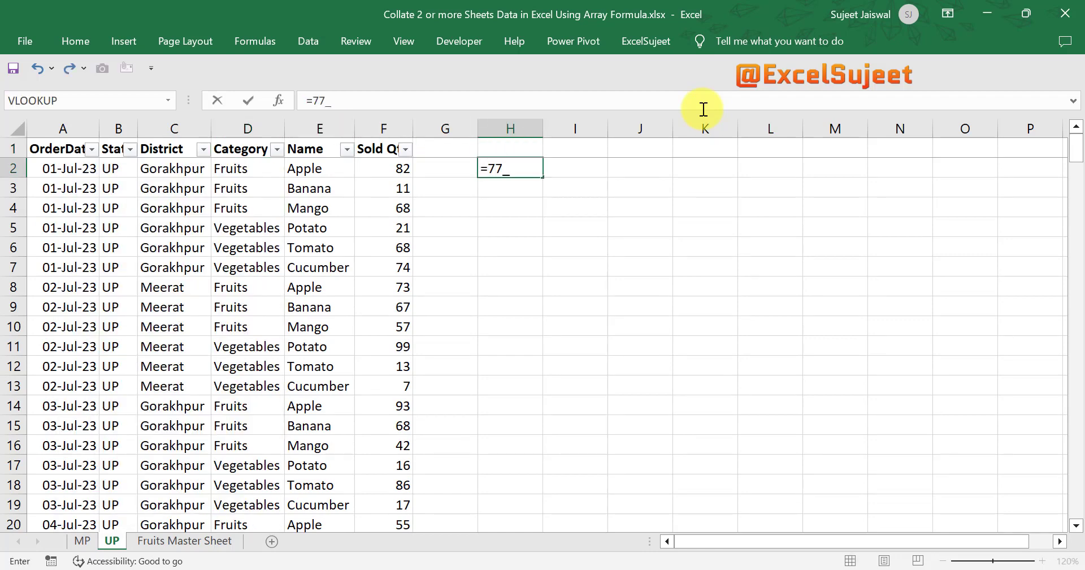
key("BackSpace")
type("+63")
key("Return")
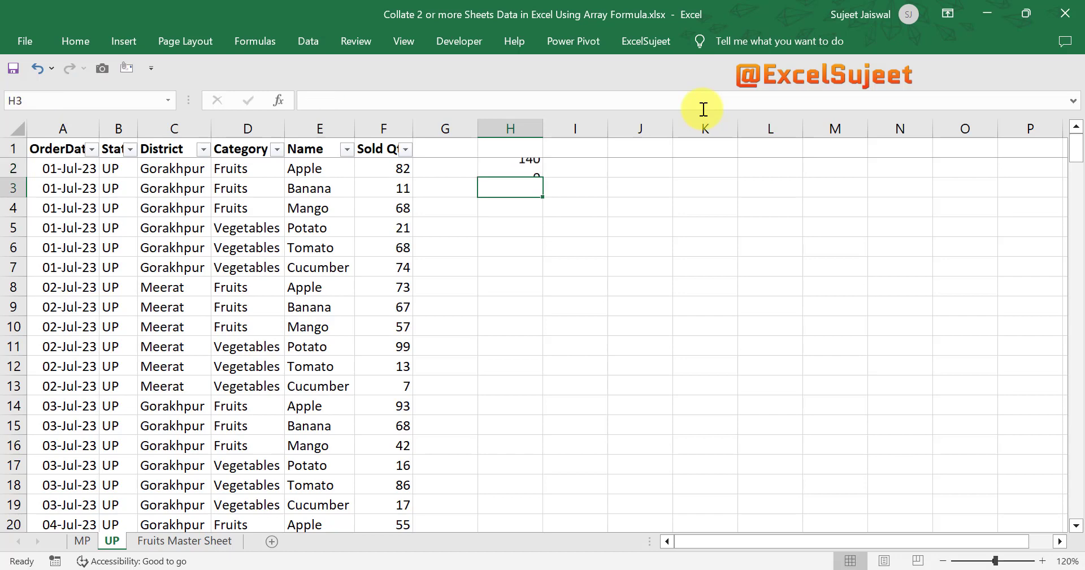
key("Up")
key("ctrl+Home")
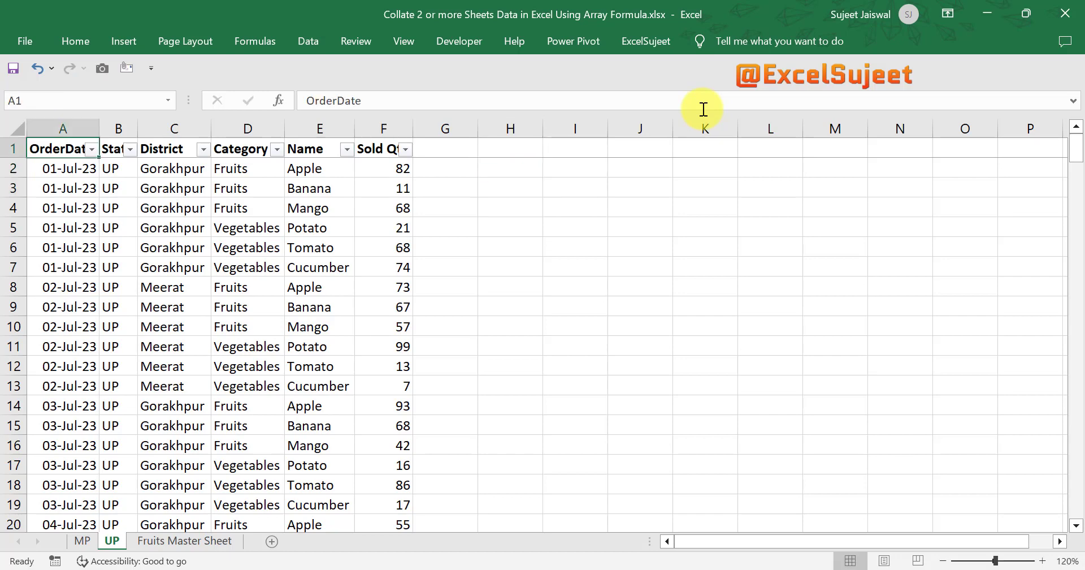
Step: Review the complete nested IFERROR array formula in A2 on the Fruits Master Sheet
key("ctrl+Page_Down")
key("ctrl+Up")
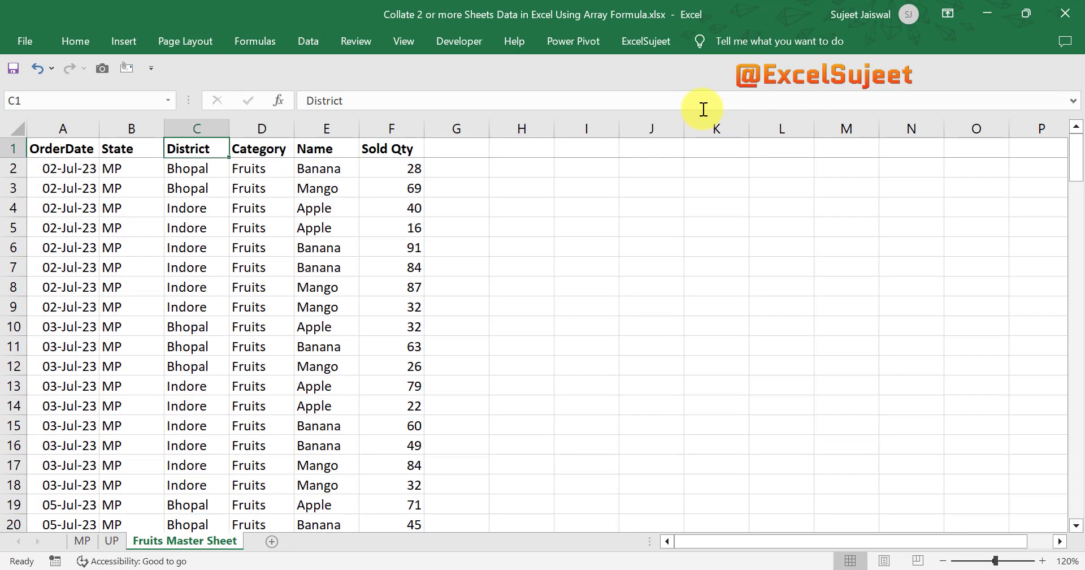
key("Down")
key("Up")
key("ctrl+Left")
key("Down")
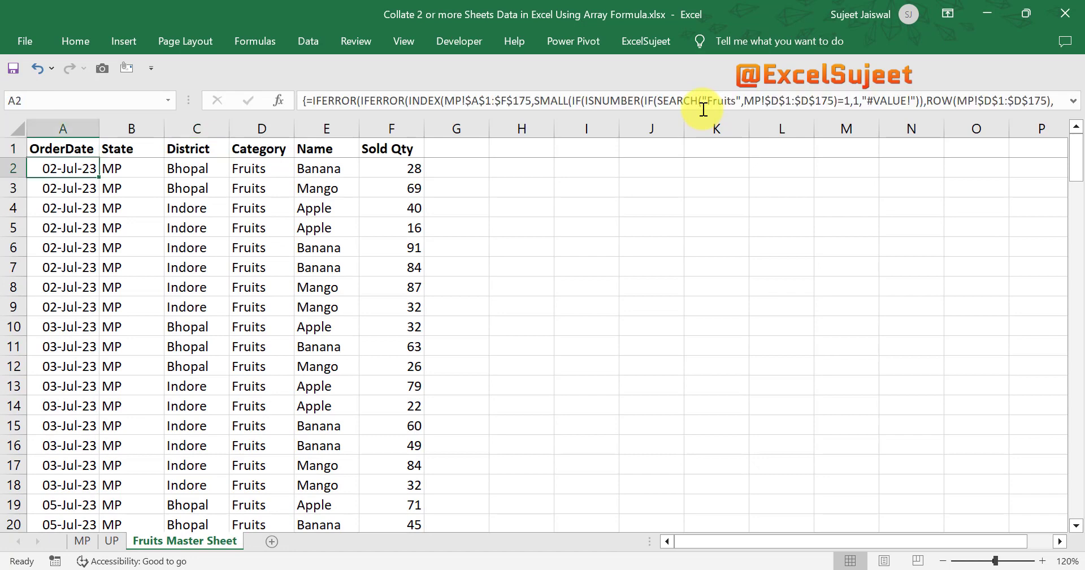
key("ctrl+shift+u")
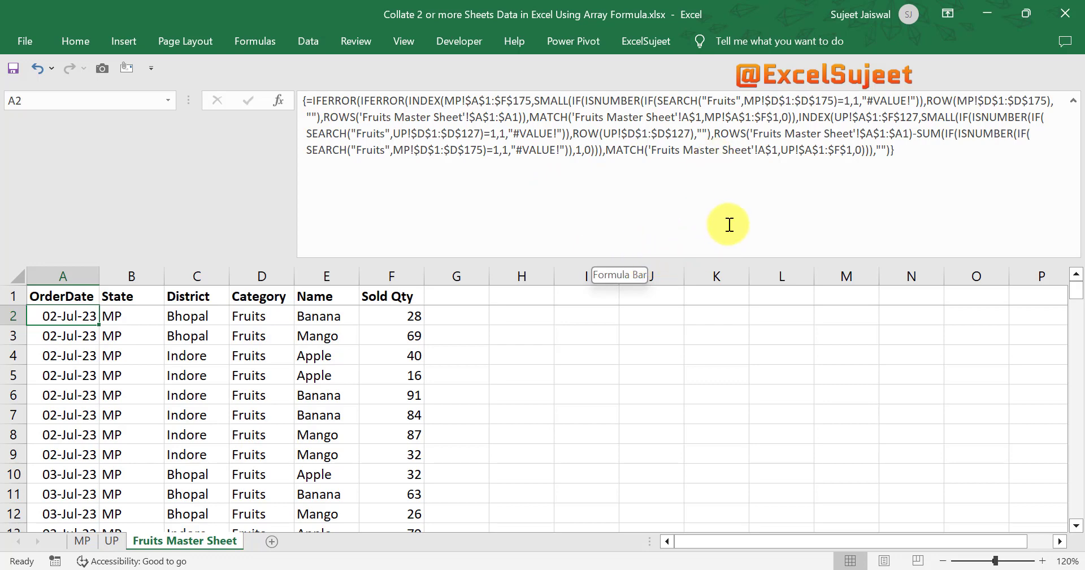
left_click_drag(656, 260, 651, 189)
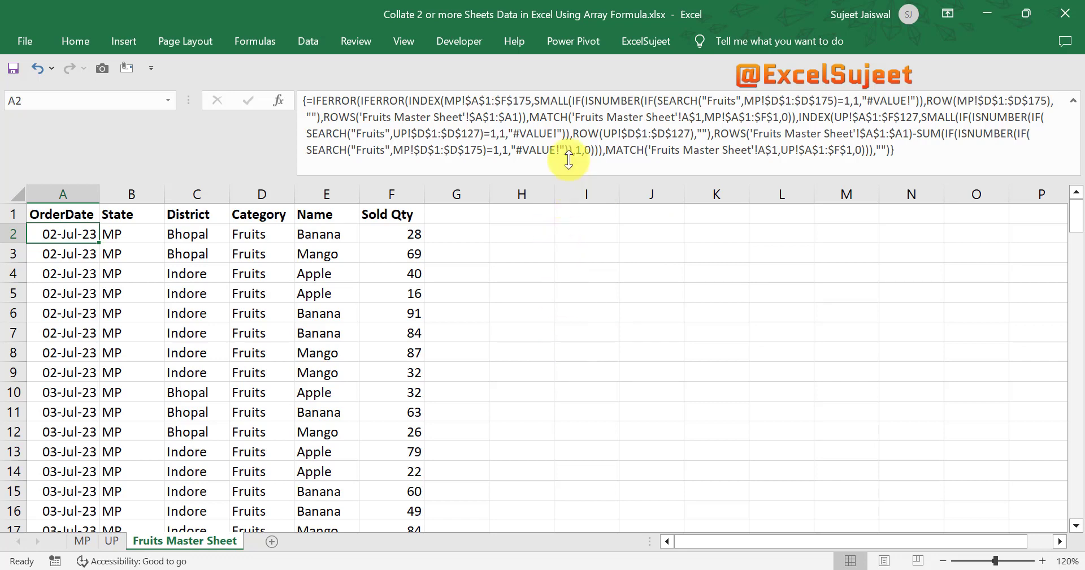
left_click_drag(568, 159, 564, 121)
Step: Clear the Category filter on the MP sheet and return to cell A1
key("ctrl+Page_Up")
key("ctrl+Page_Up")
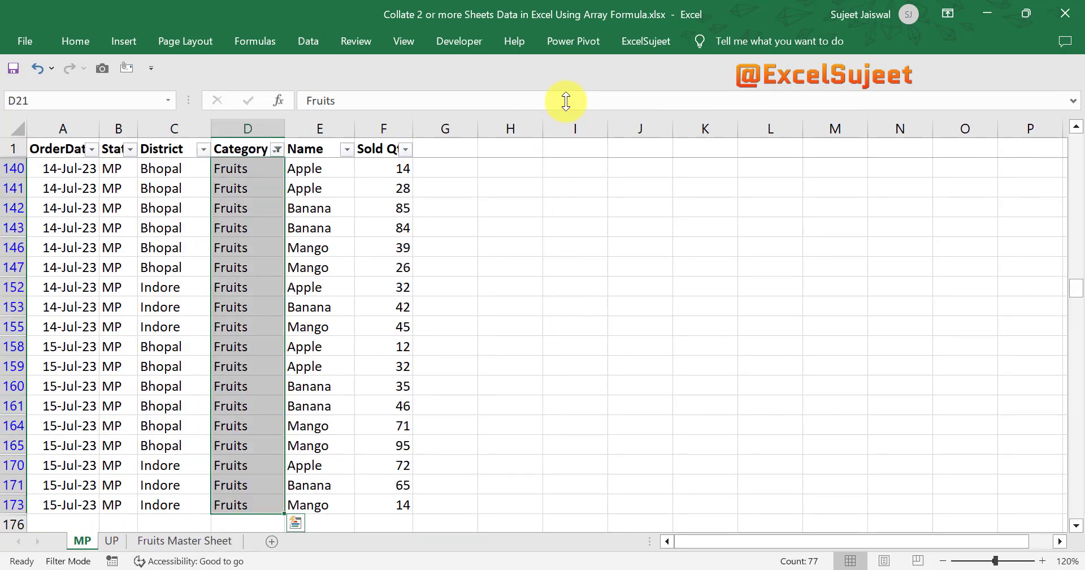
key("ctrl+Up")
key("alt+a")
key("c")
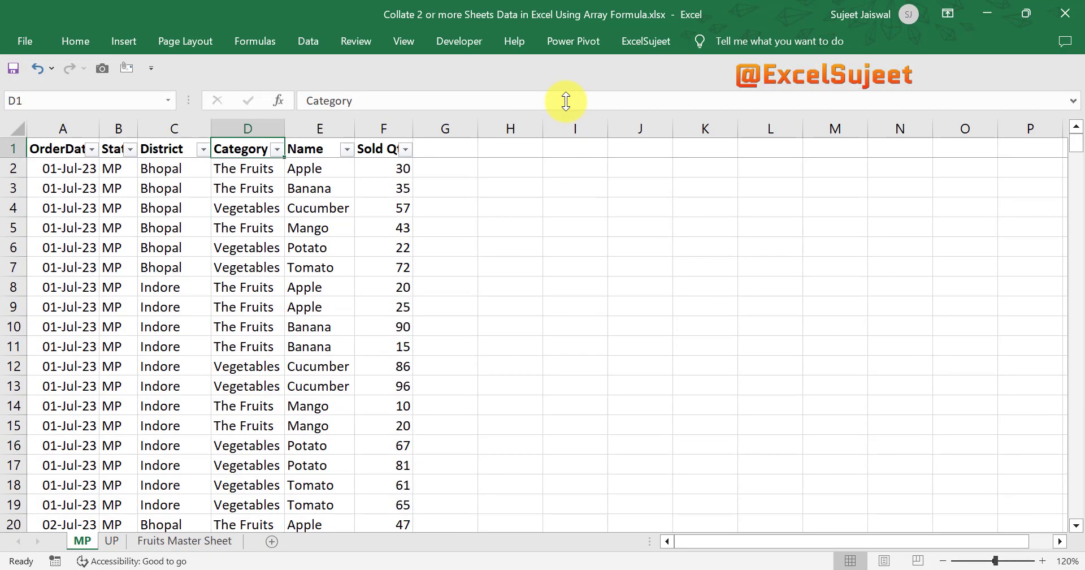
key("ctrl+Left")
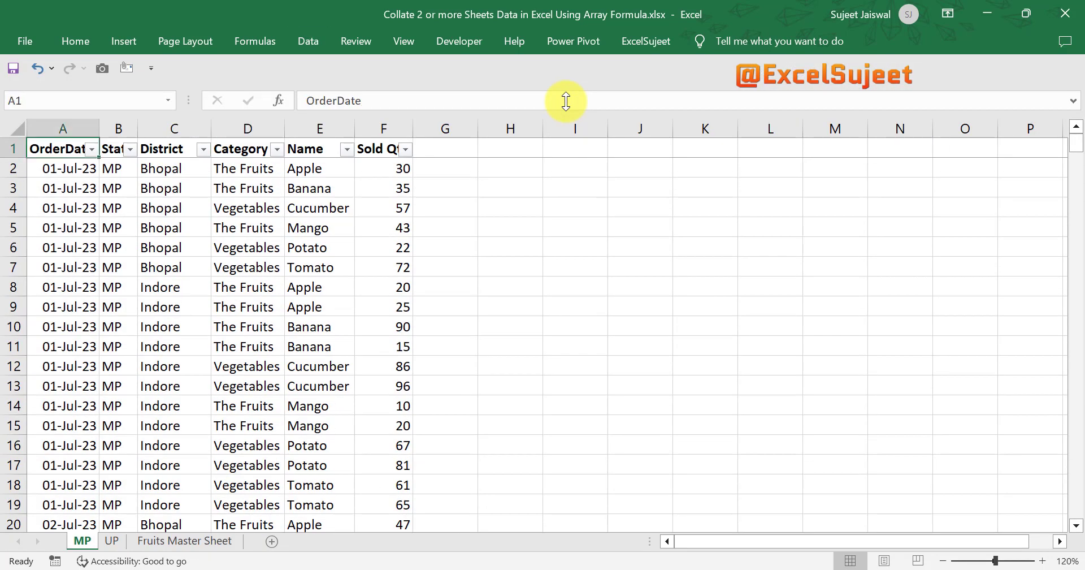